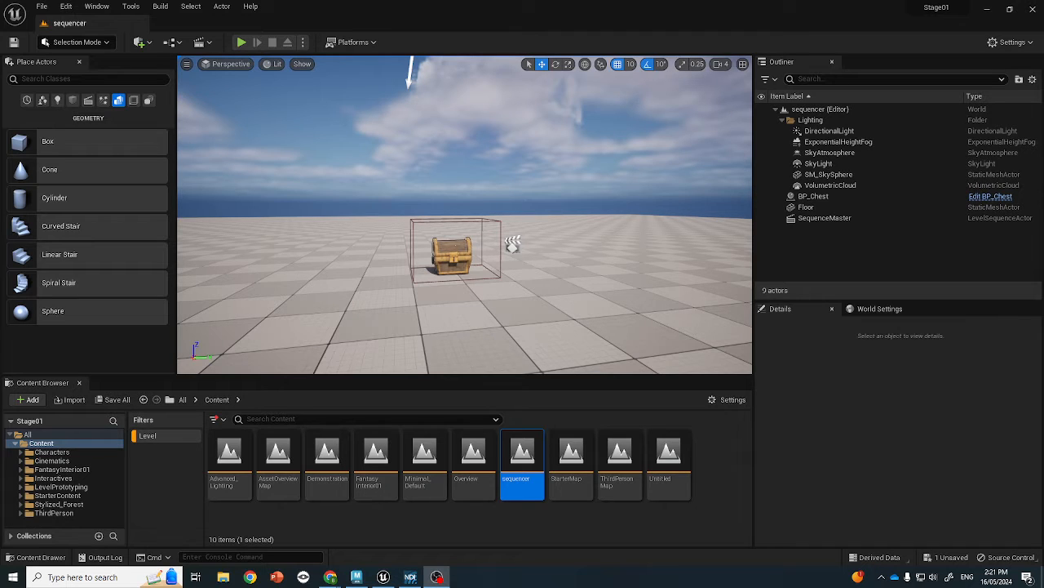
Step: Select the BP_Chest actor, frame it in the viewport and examine the chest up close
click(437, 258)
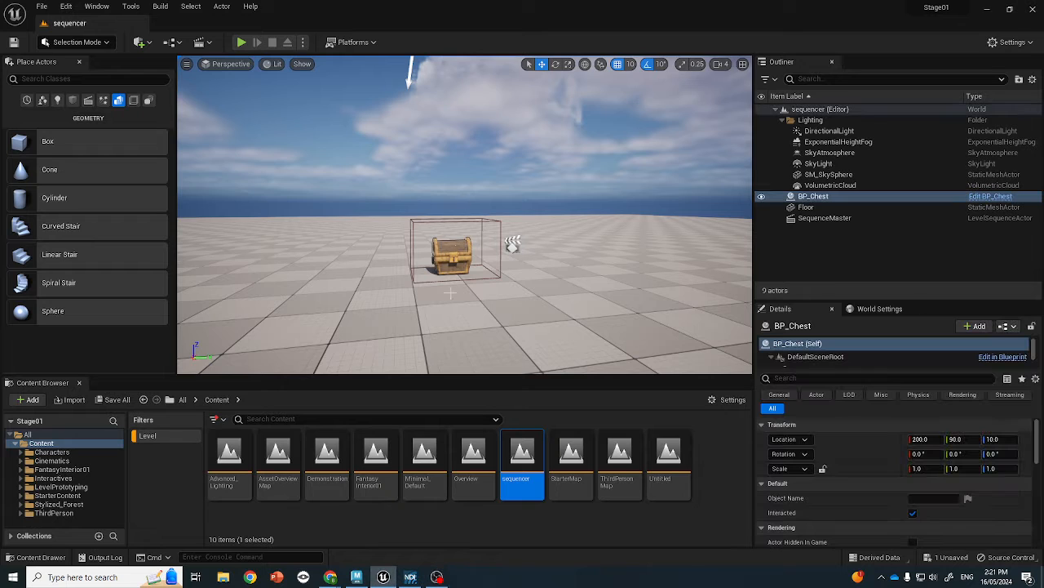
key(f)
scroll(475, 224, up, 6)
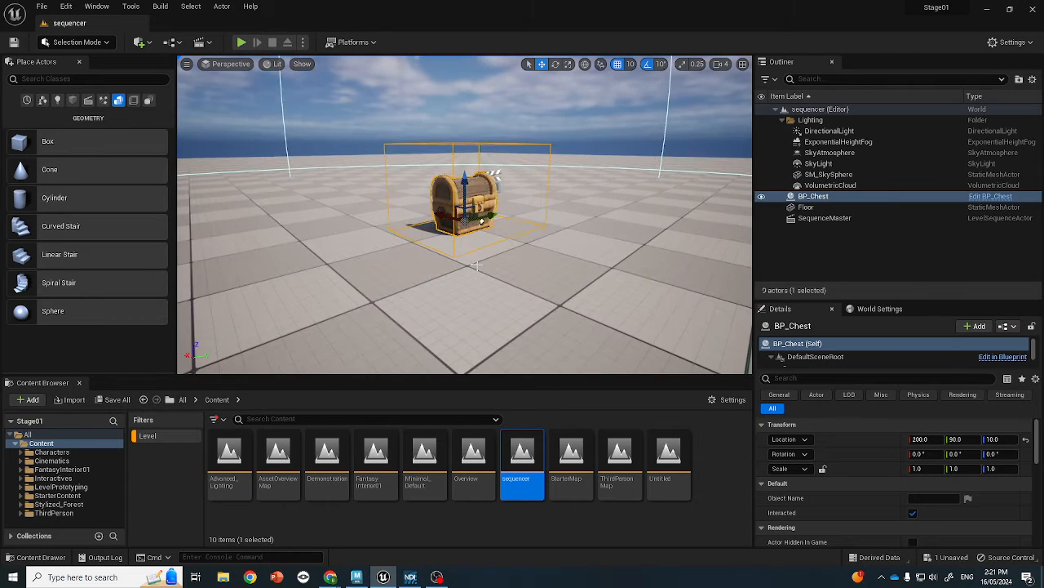
scroll(535, 190, down, 3)
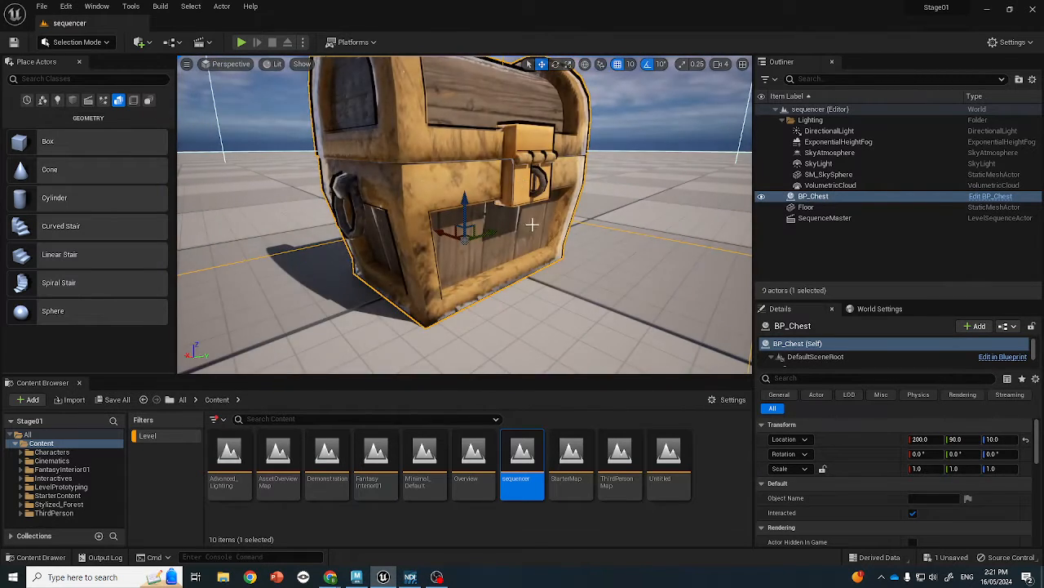
middle_drag(534, 225, 545, 222)
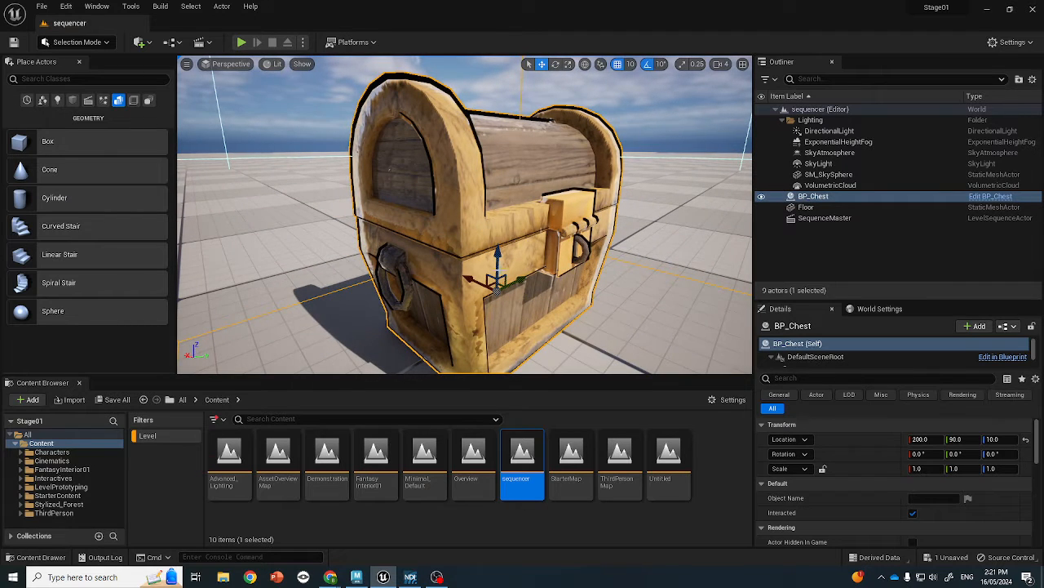
scroll(536, 228, down, 5)
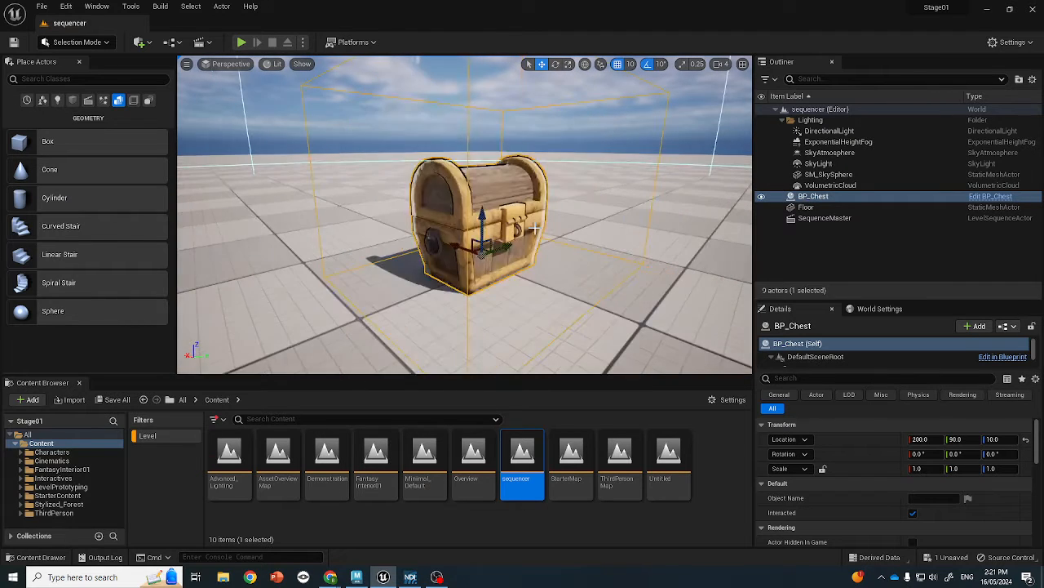
Step: Play-test the level by walking the character to the chest, opening and closing it, and stop the play session
click(243, 42)
key(w)
key(d)
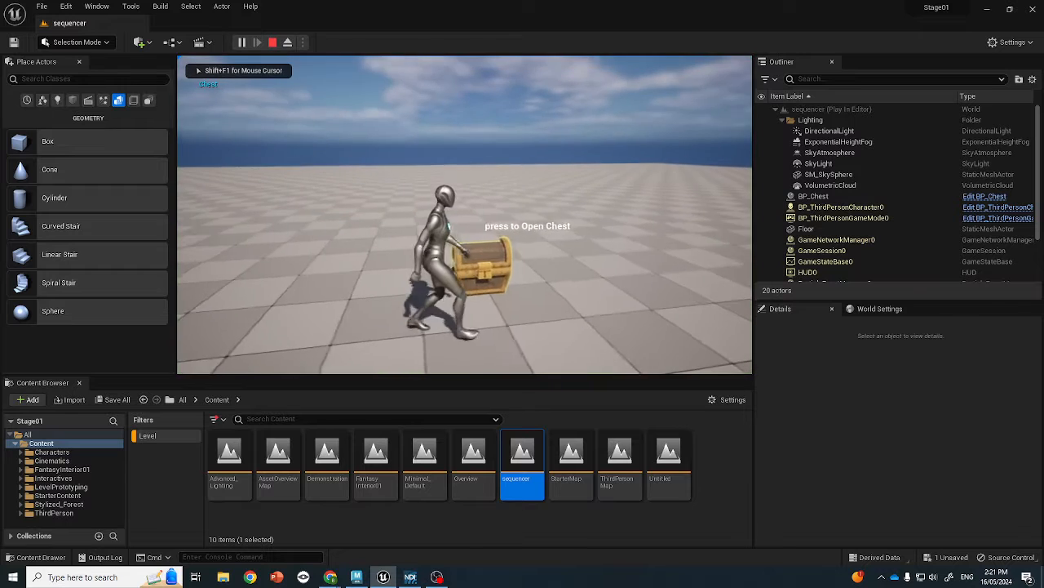
key(s)
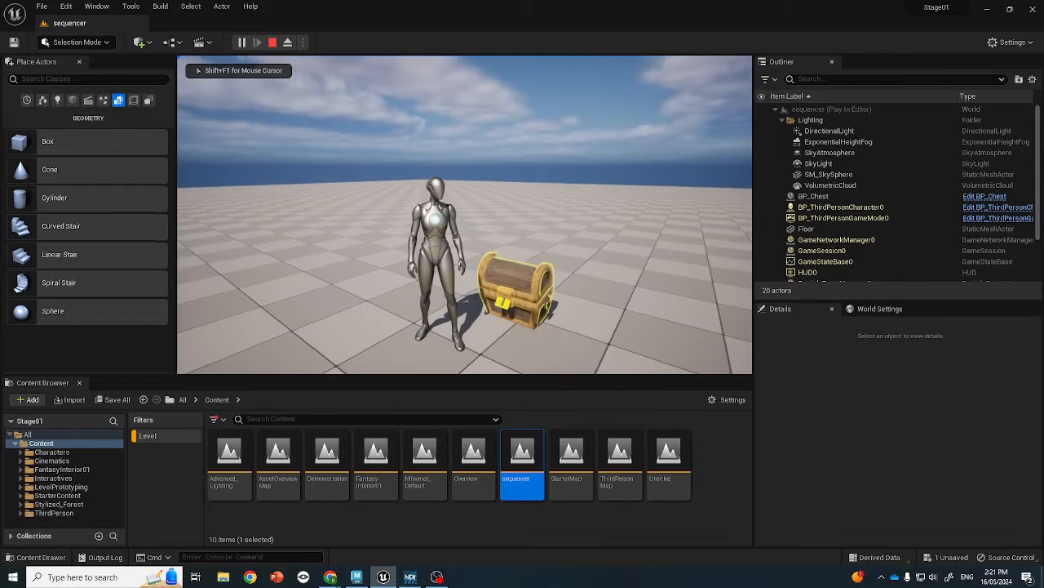
key(e)
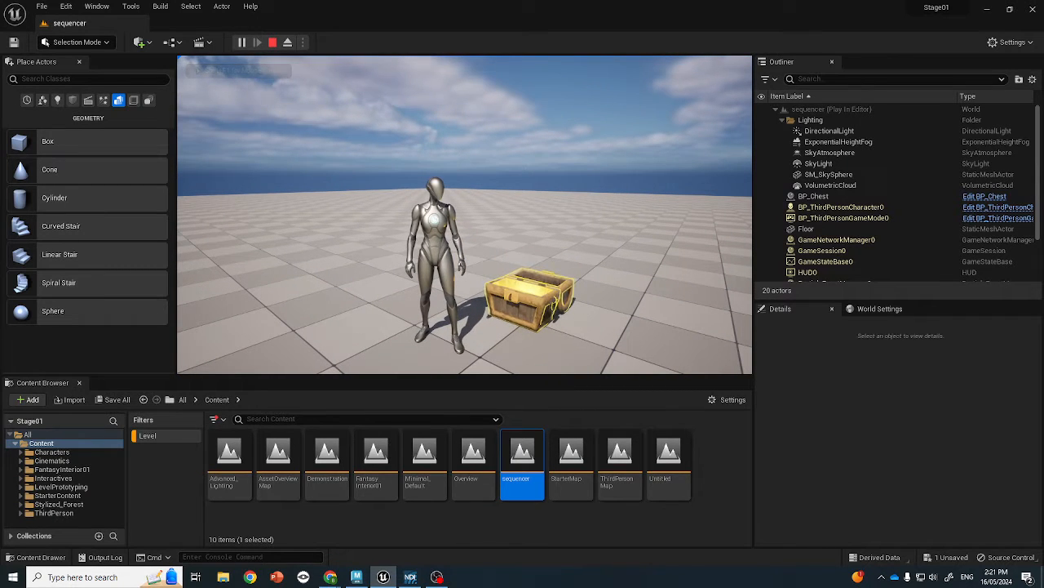
key(e)
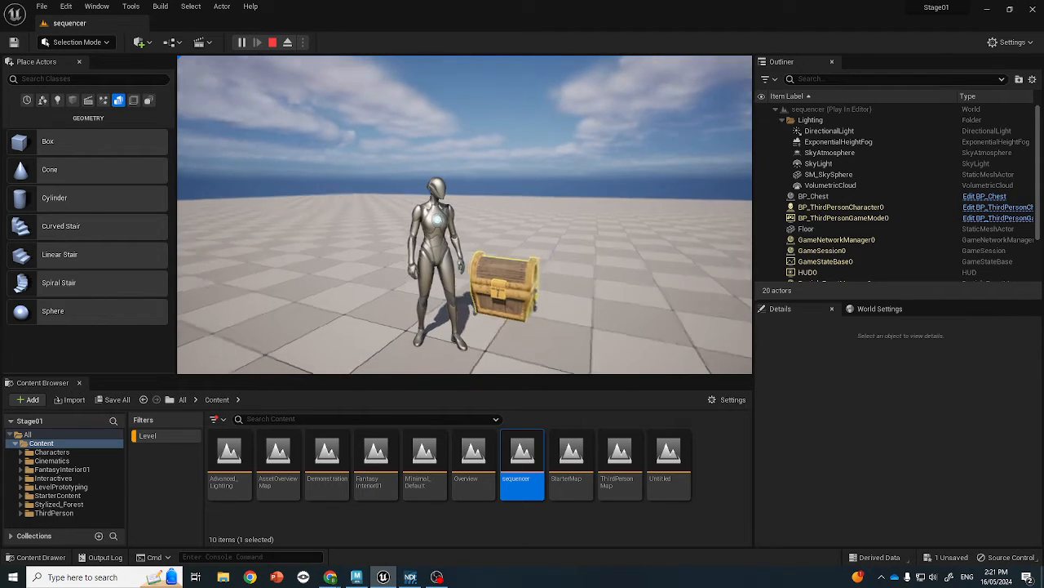
key(d)
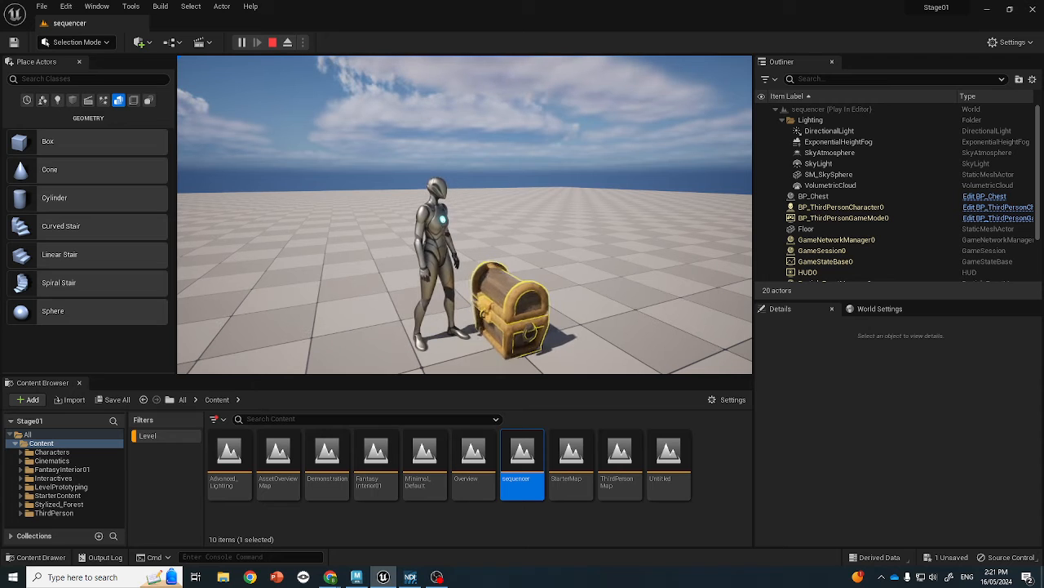
key(e)
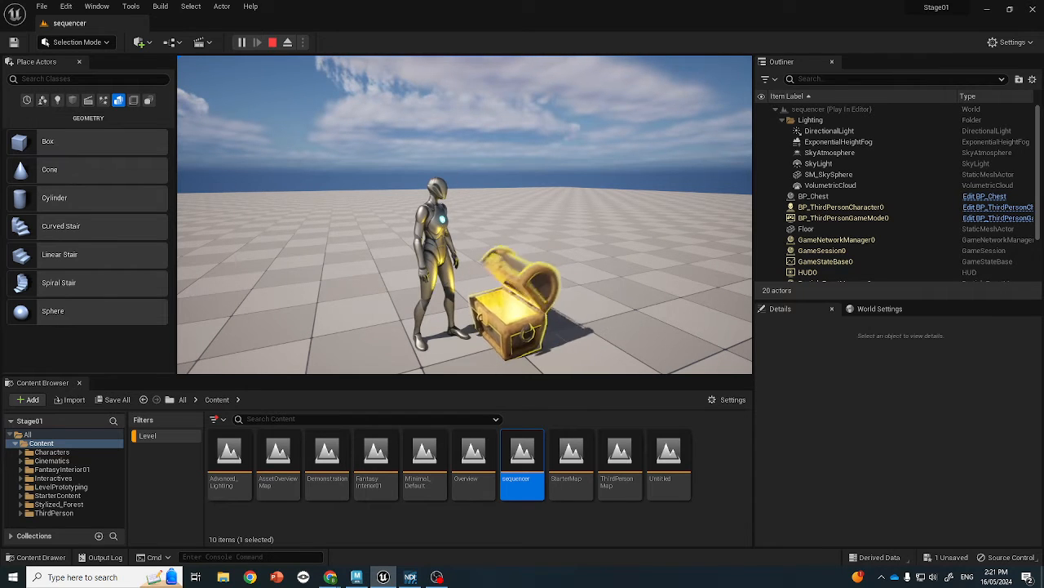
key(Escape)
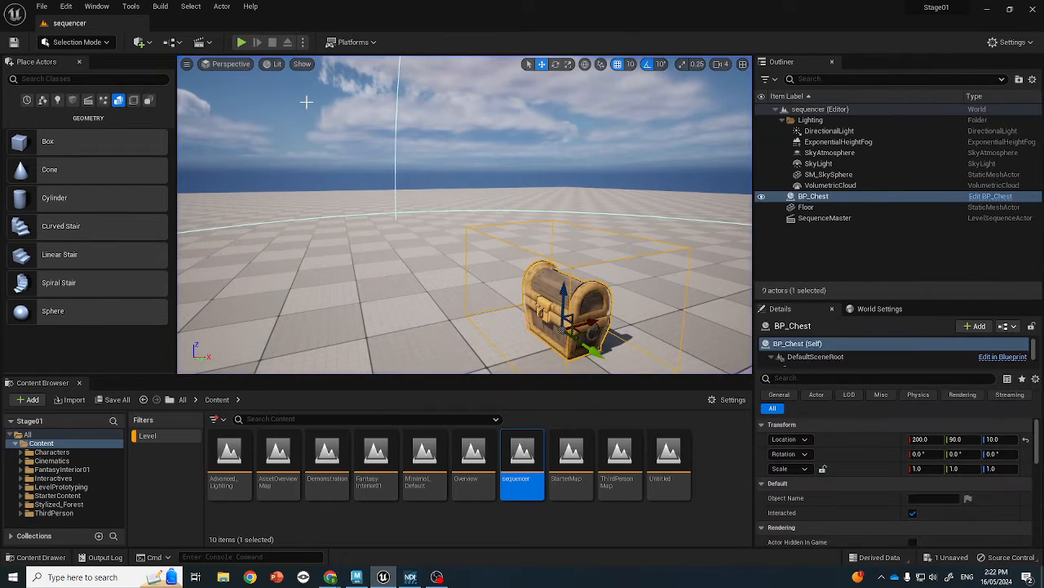
click(214, 43)
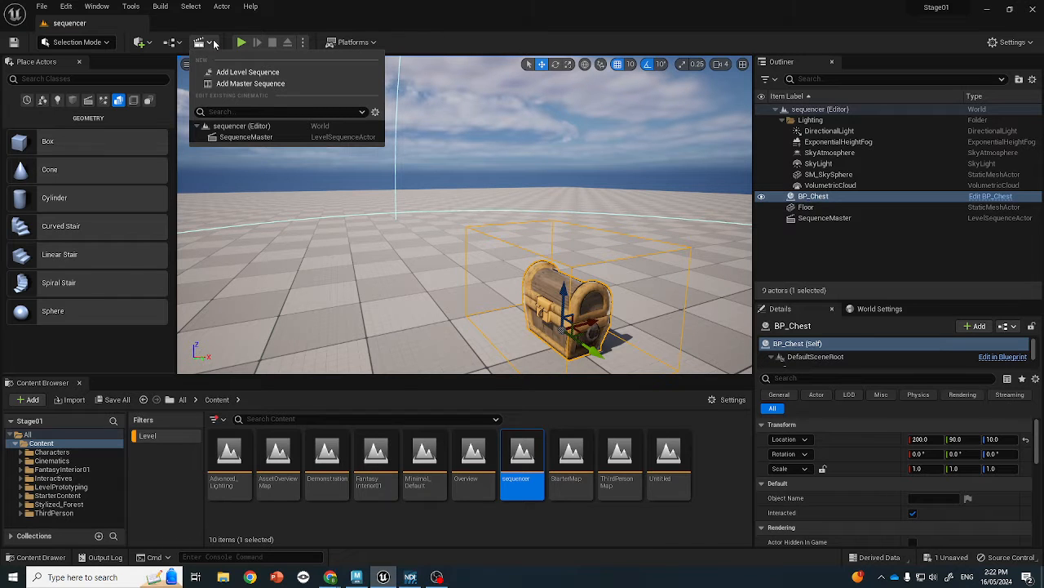
click(277, 72)
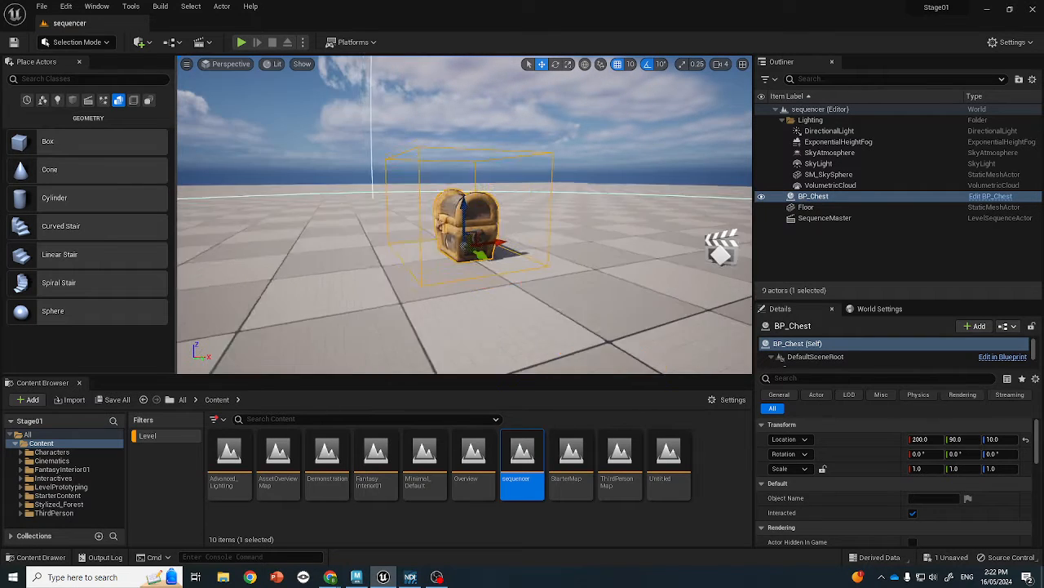
alt+drag(424, 246, 592, 259)
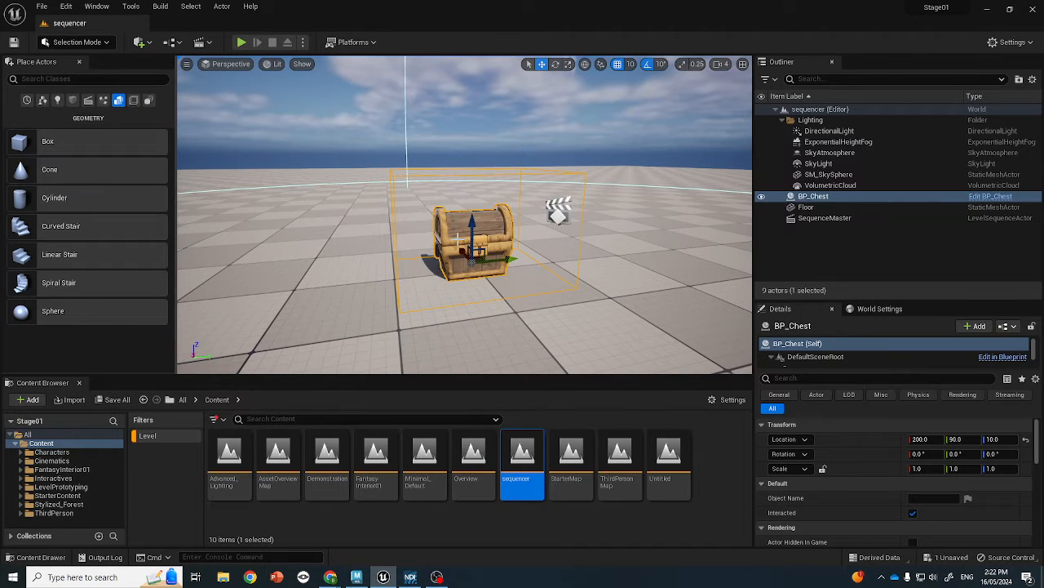
mouse_move(458, 238)
alt+right_down()
mouse_move(555, 245)
mouse_move(459, 239)
alt+right_up()
mouse_move(460, 238)
alt+mouse_down()
mouse_move(543, 231)
mouse_move(468, 239)
mouse_move(555, 252)
mouse_move(523, 234)
mouse_move(471, 245)
alt+mouse_up()
key(ctrl+z)
alt+drag(607, 232, 510, 245)
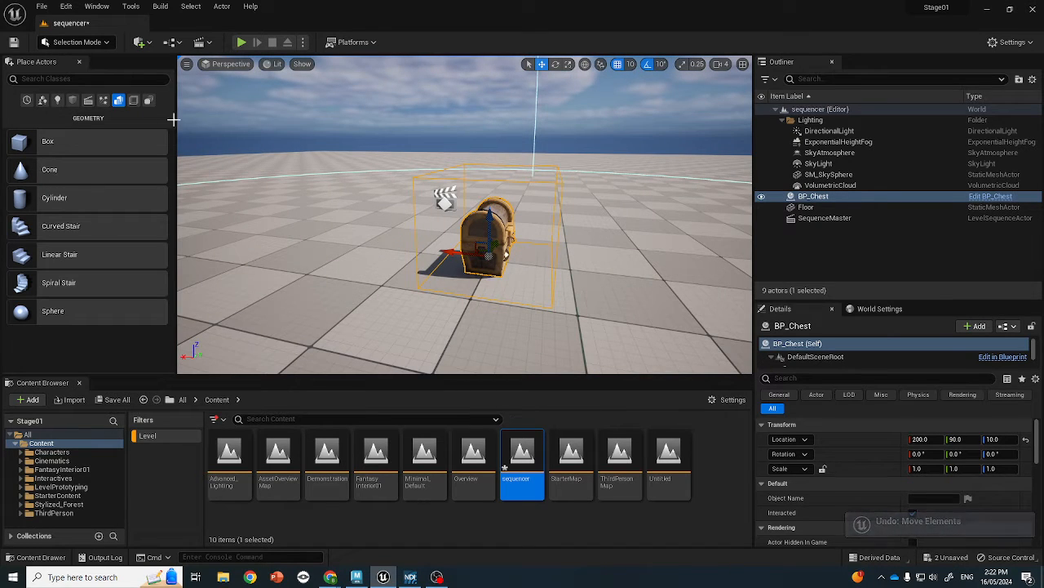
Step: Open the existing SequenceMaster cinematic in Sequencer
click(202, 42)
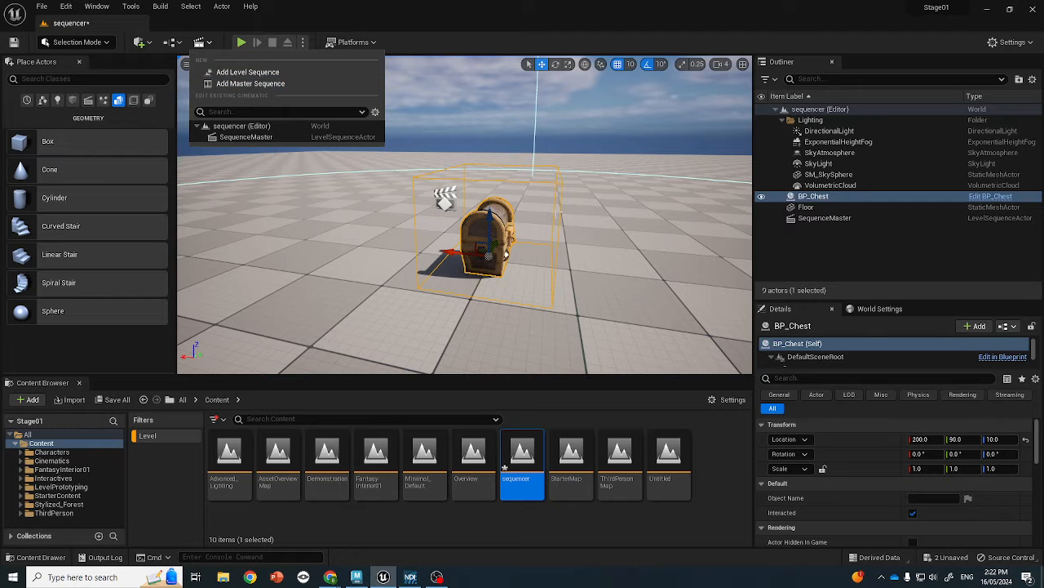
click(354, 194)
click(204, 42)
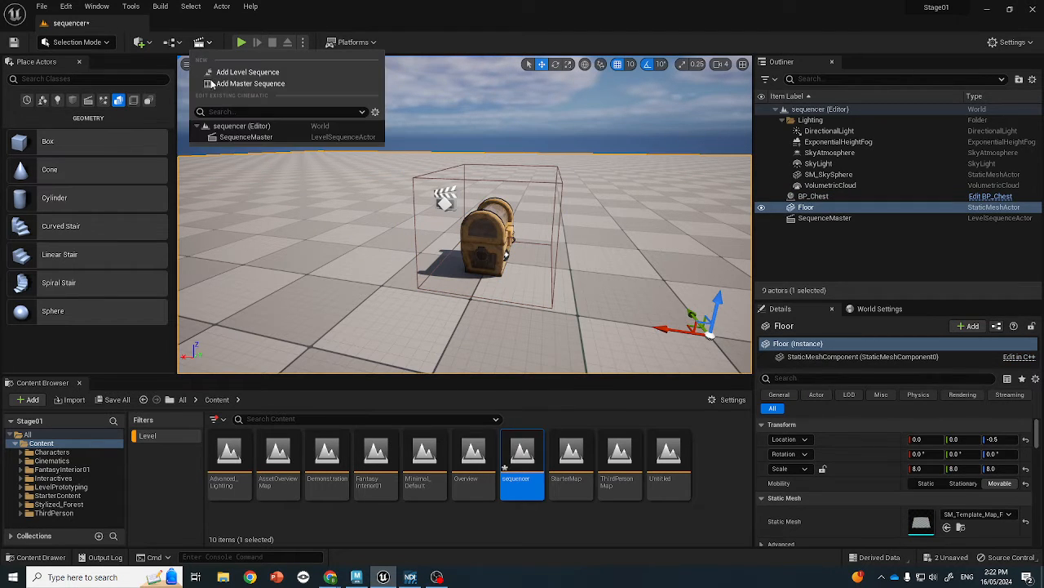
click(223, 138)
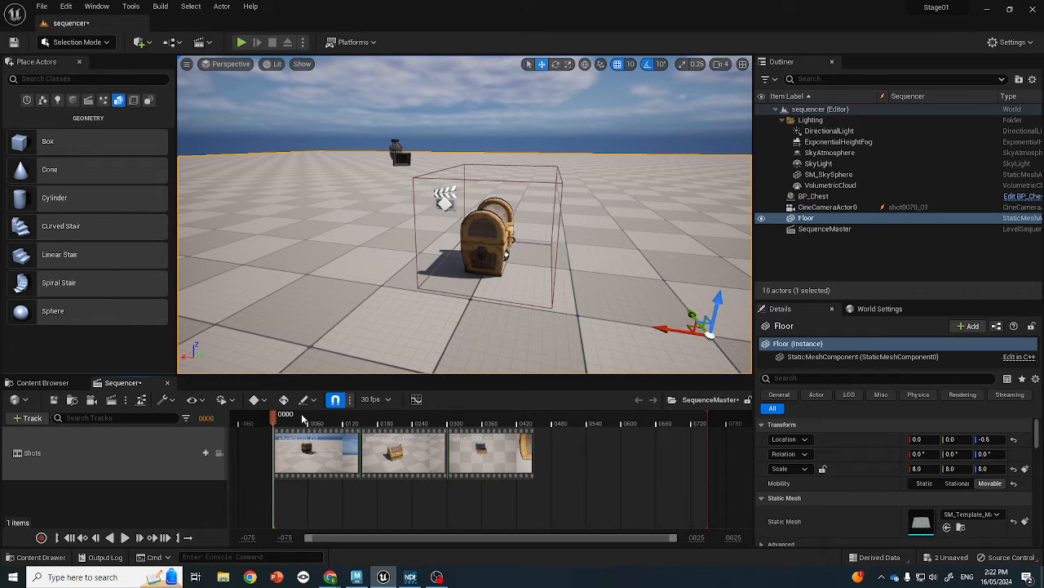
Step: Scrub the master sequence to frame 58, look over its three shots and select the first shot's camera in the scene
drag(275, 420, 307, 420)
click(345, 168)
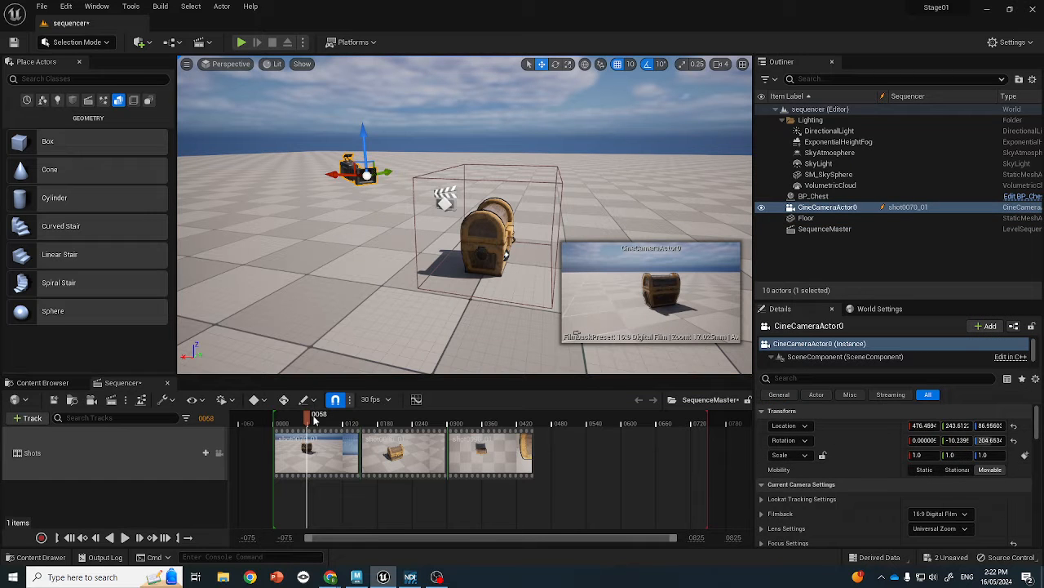
click(321, 441)
click(378, 442)
click(471, 457)
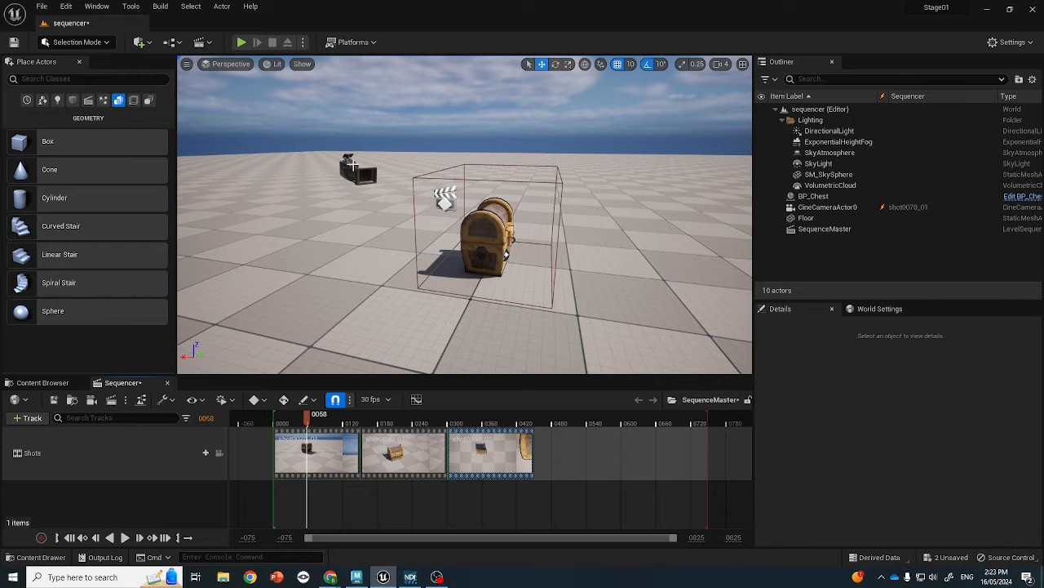
click(351, 163)
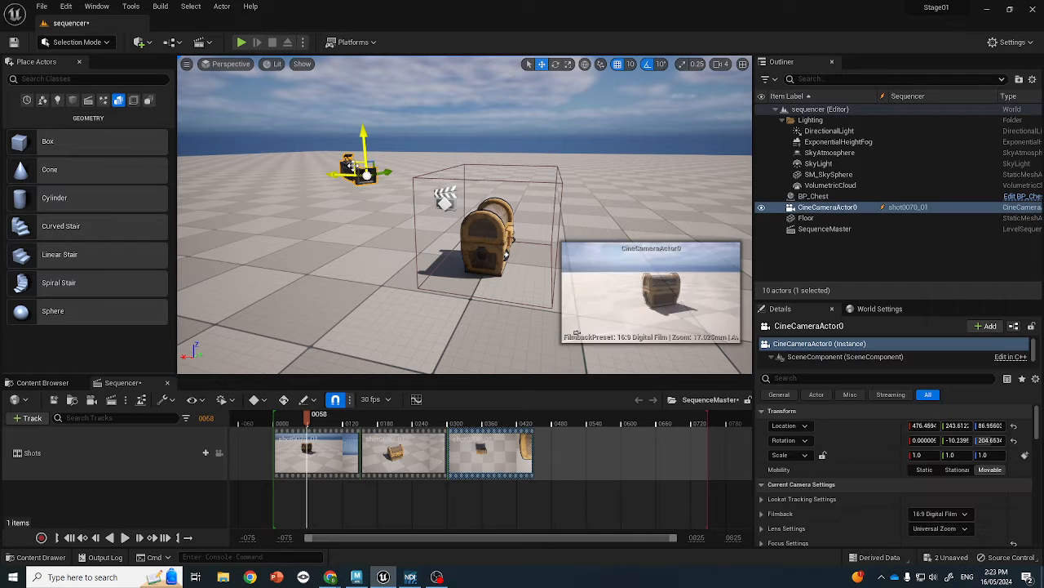
Step: Open shot0070_01, inspect CineCameraActor0's tracks and transform keys, and scrub past the shot's end to frame 158
double_click(310, 440)
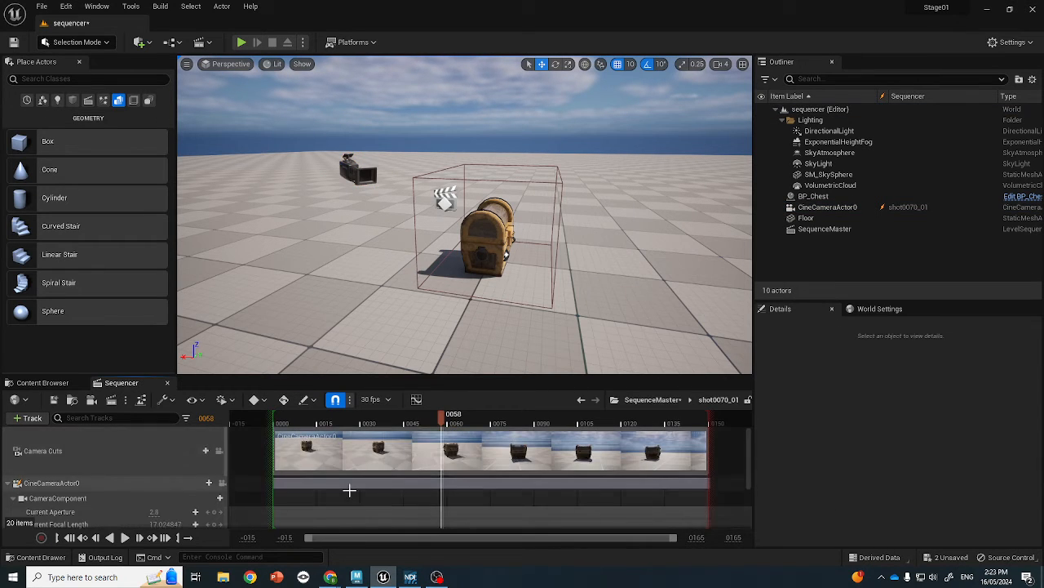
click(344, 173)
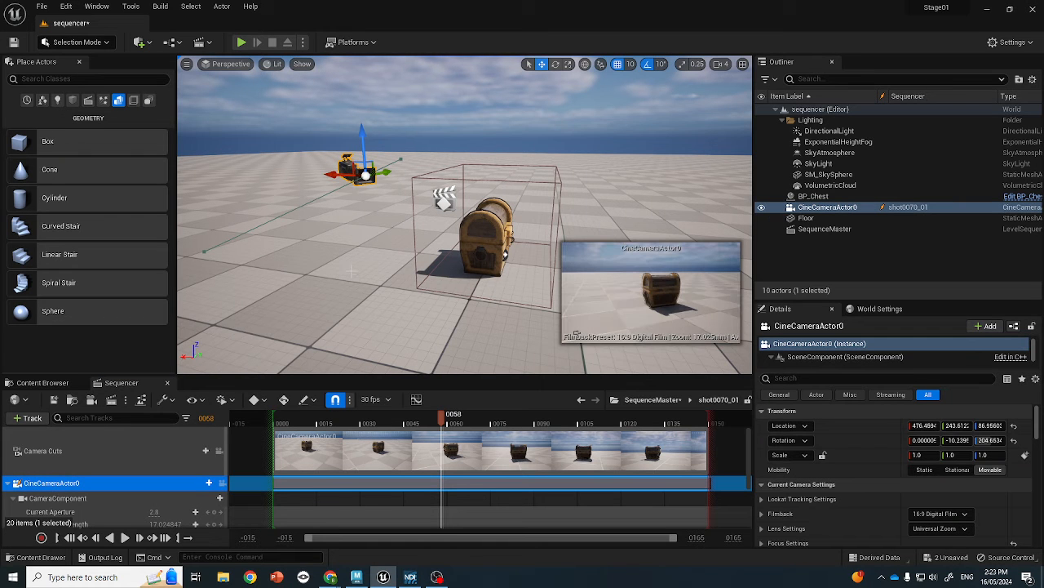
scroll(314, 510, down, 3)
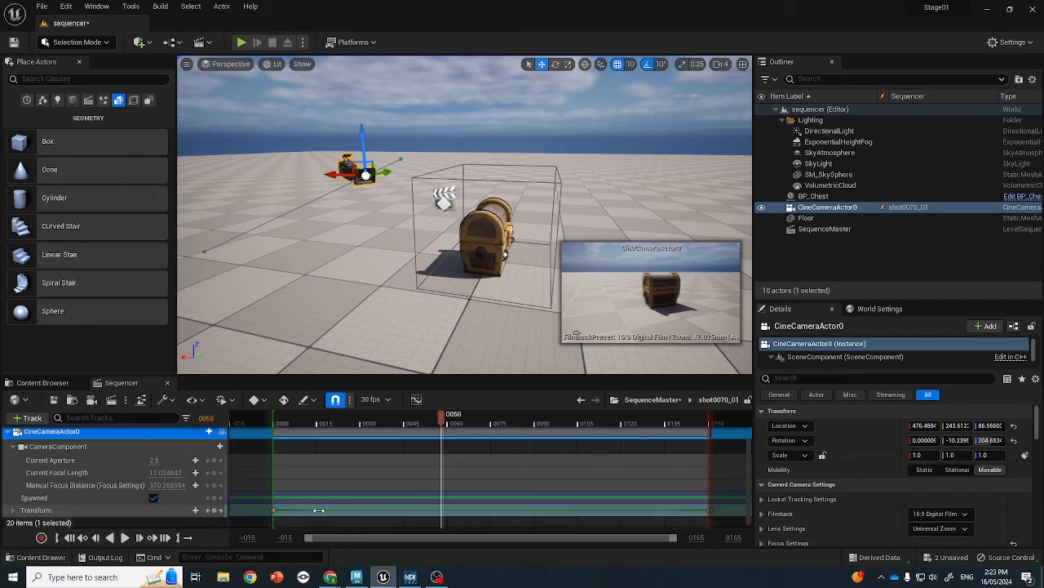
scroll(424, 437, up, 1)
drag(437, 427, 733, 428)
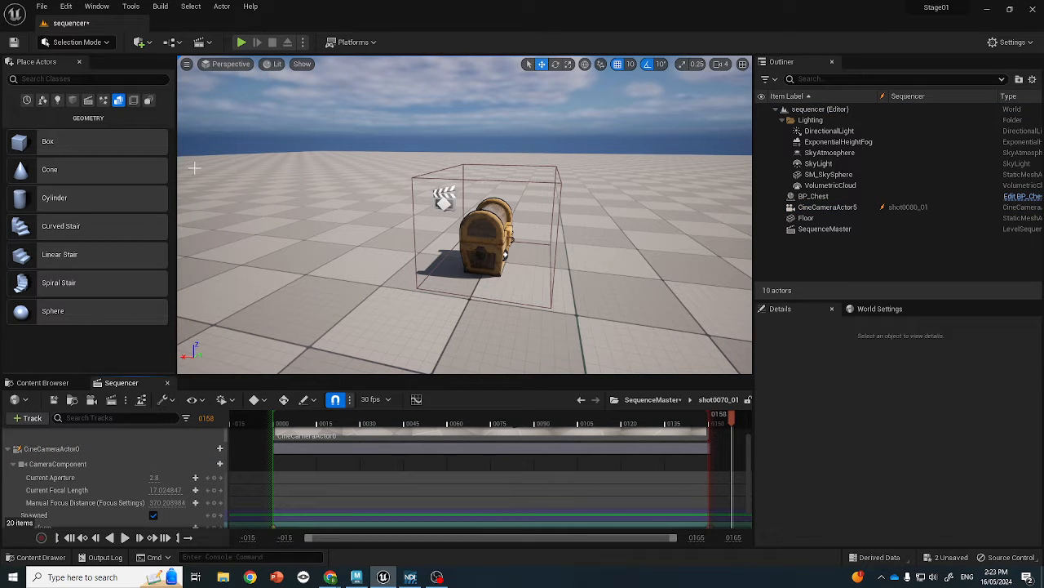
Step: Return to SequenceMaster, scrub to frame 184 in the second shot and select its camera in the scene
click(670, 400)
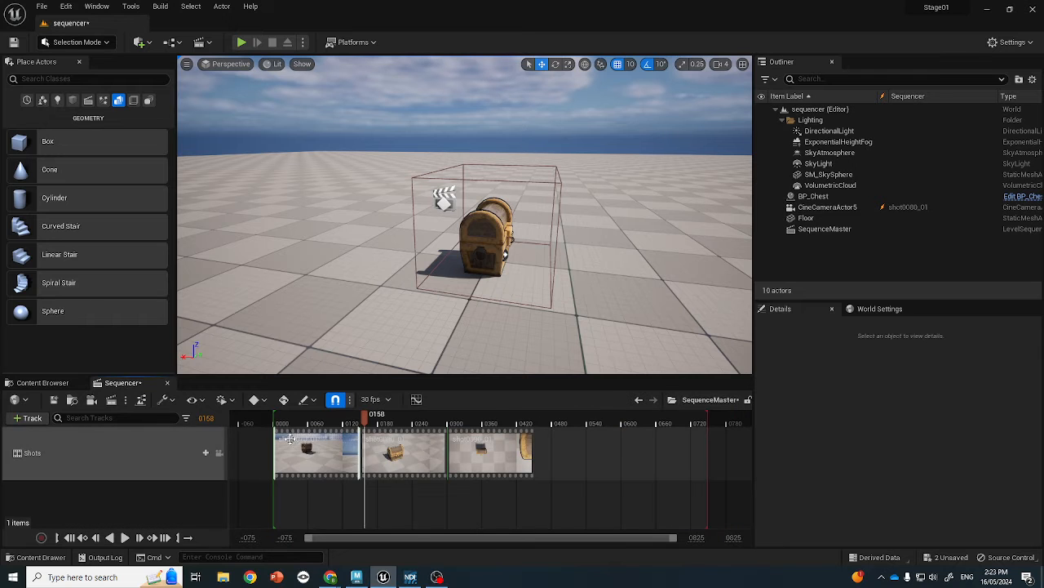
click(381, 453)
drag(366, 416, 380, 416)
right_drag(413, 351, 384, 294)
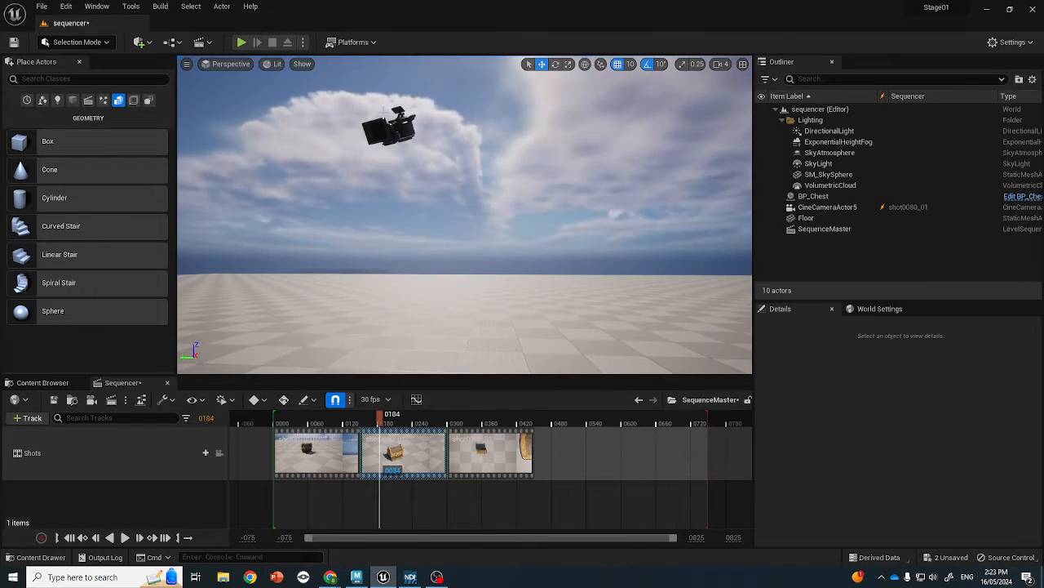
click(390, 126)
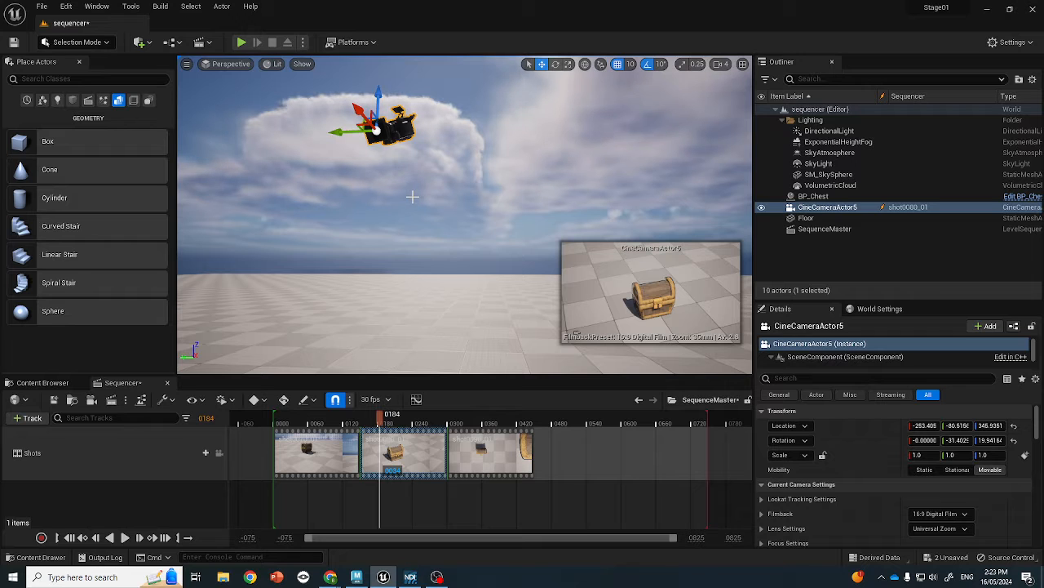
Step: Scrub to frame 356 in the third shot and pilot its camera, CineCameraActor10, to see its view
drag(379, 422, 480, 422)
click(489, 457)
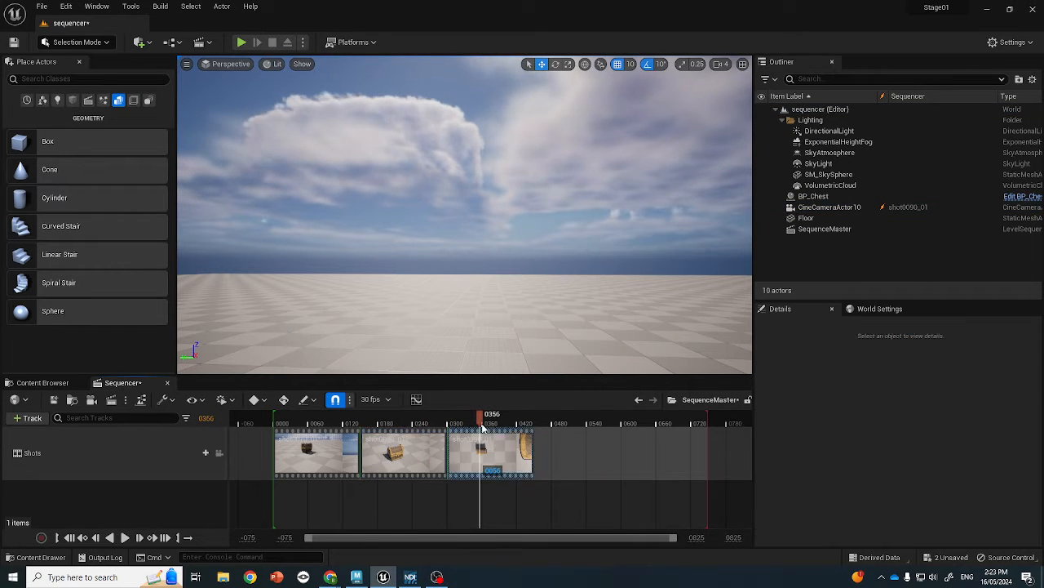
right_click(853, 209)
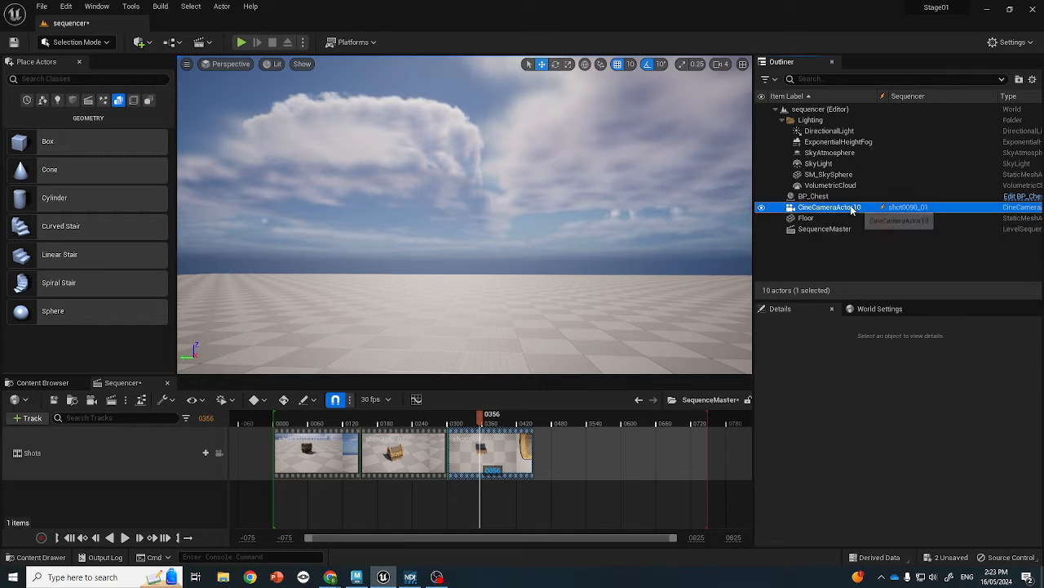
click(898, 311)
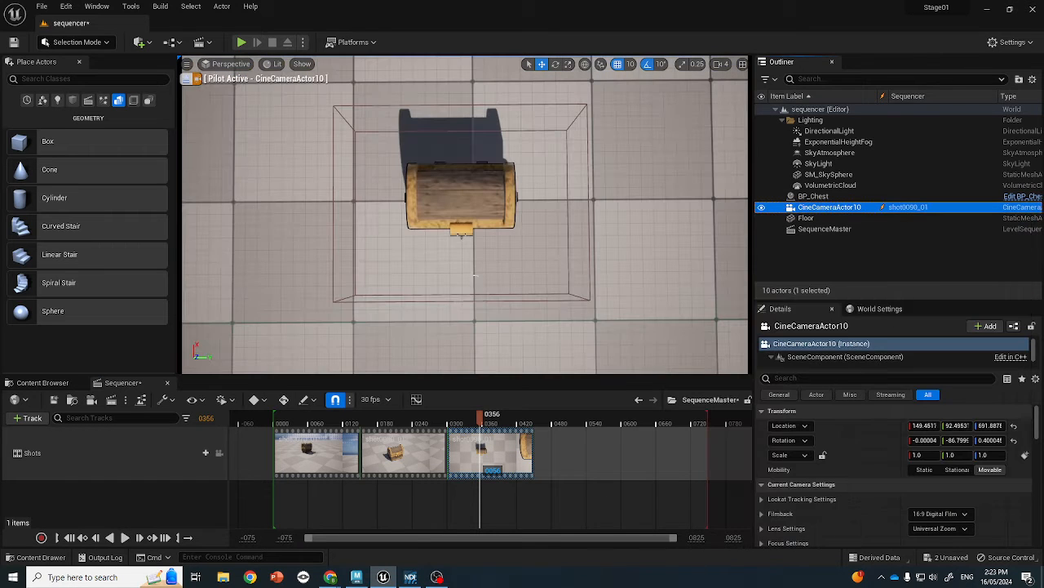
Step: Scrub the master timeline back to frame 207 in the second shot, and on to frame 546 past the third shot
drag(473, 415, 394, 418)
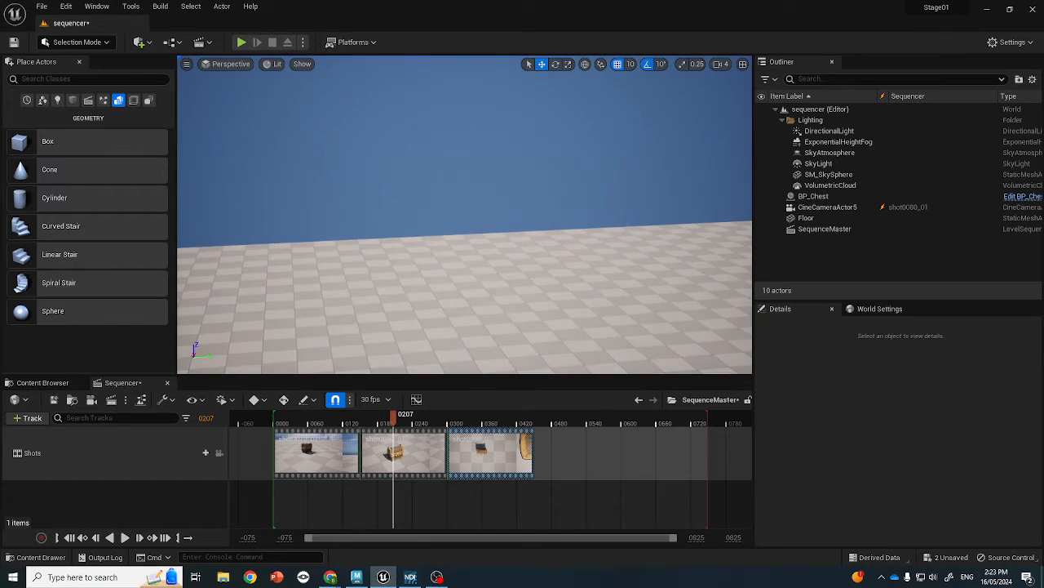
right_drag(465, 215, 536, 196)
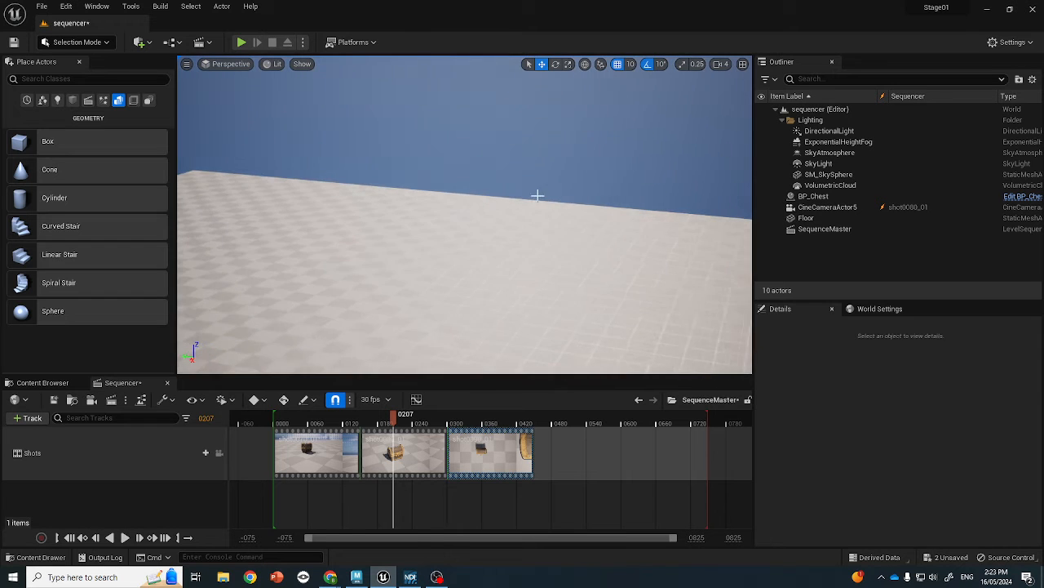
drag(389, 417, 589, 417)
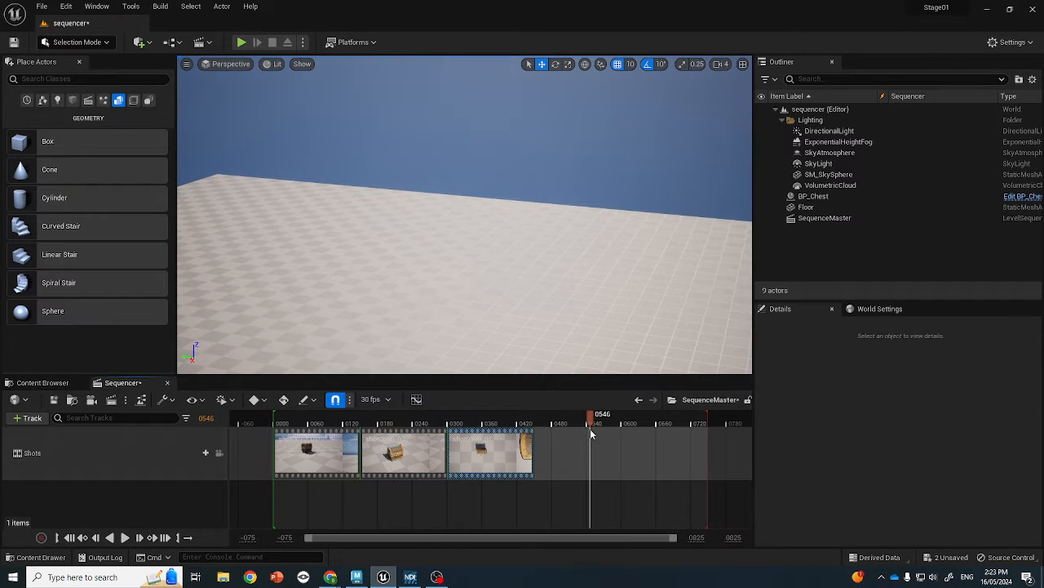
Step: Frame the Floor in the viewport and orbit around it to view the whole stage
click(806, 206)
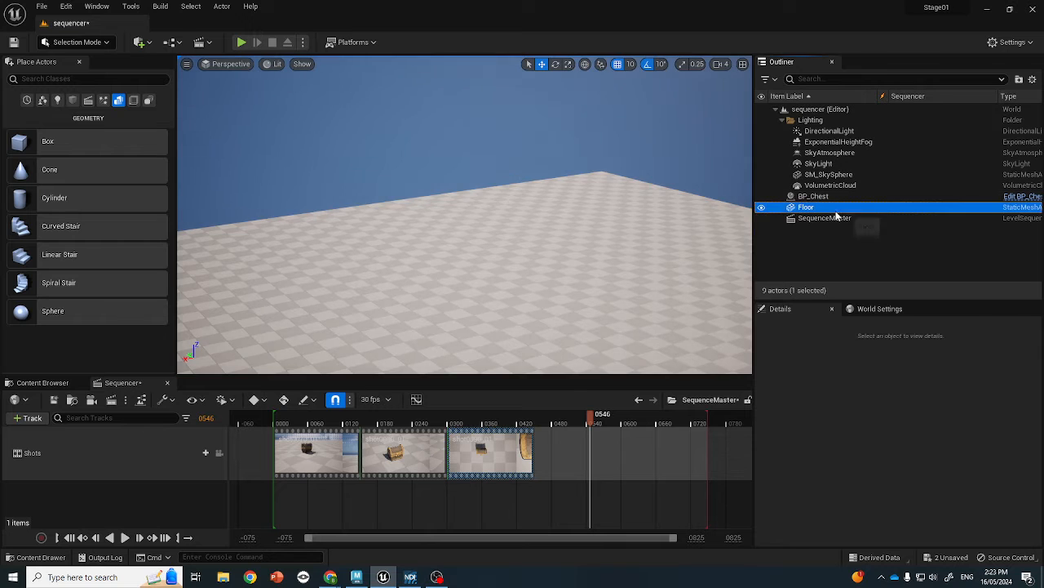
key(f)
alt+drag(594, 200, 657, 226)
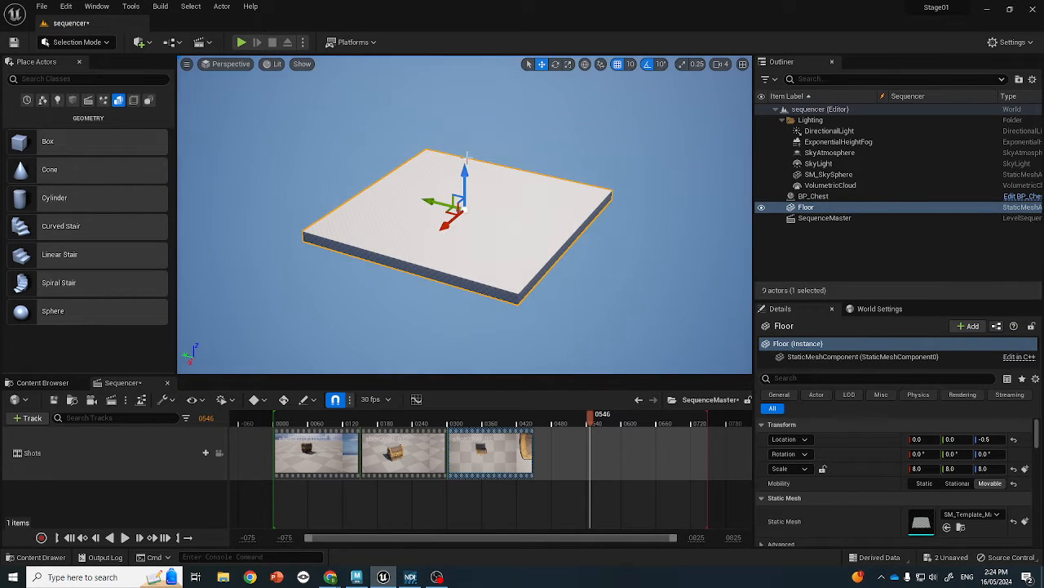
alt+drag(466, 156, 506, 163)
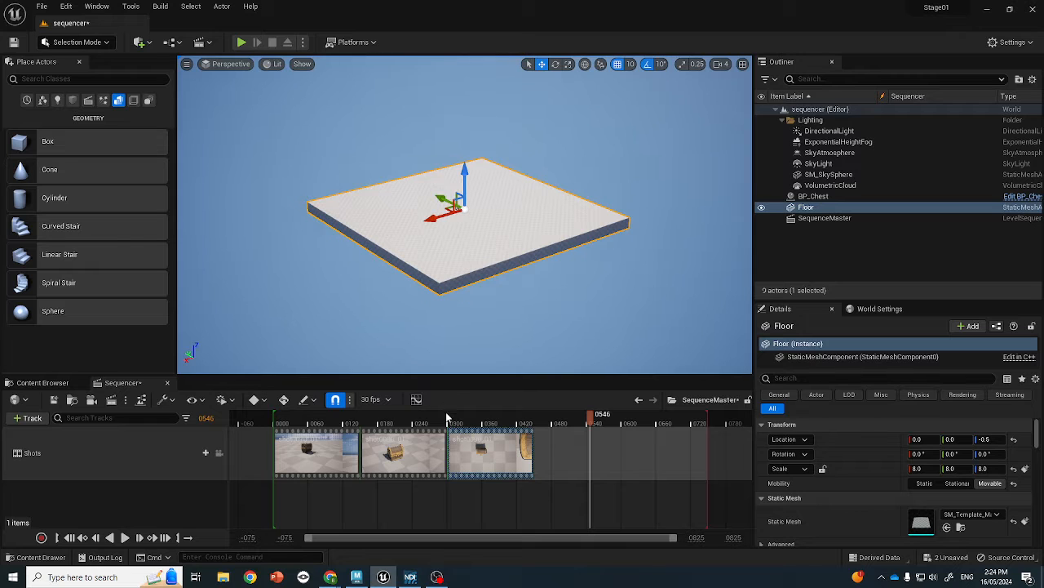
Step: Close the master sequence in Sequencer and focus the viewport on BP_Chest
drag(447, 419, 235, 418)
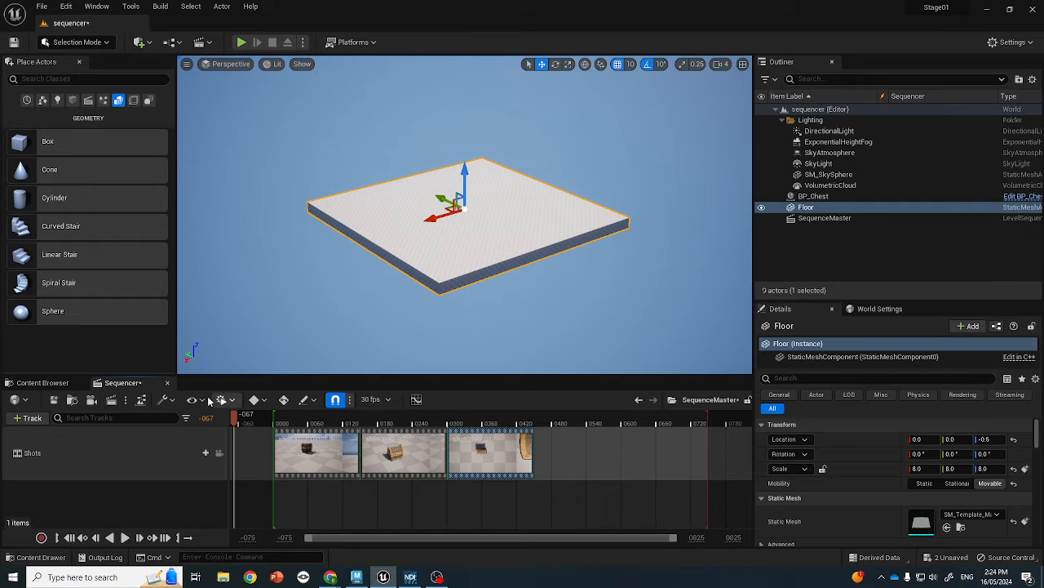
click(167, 383)
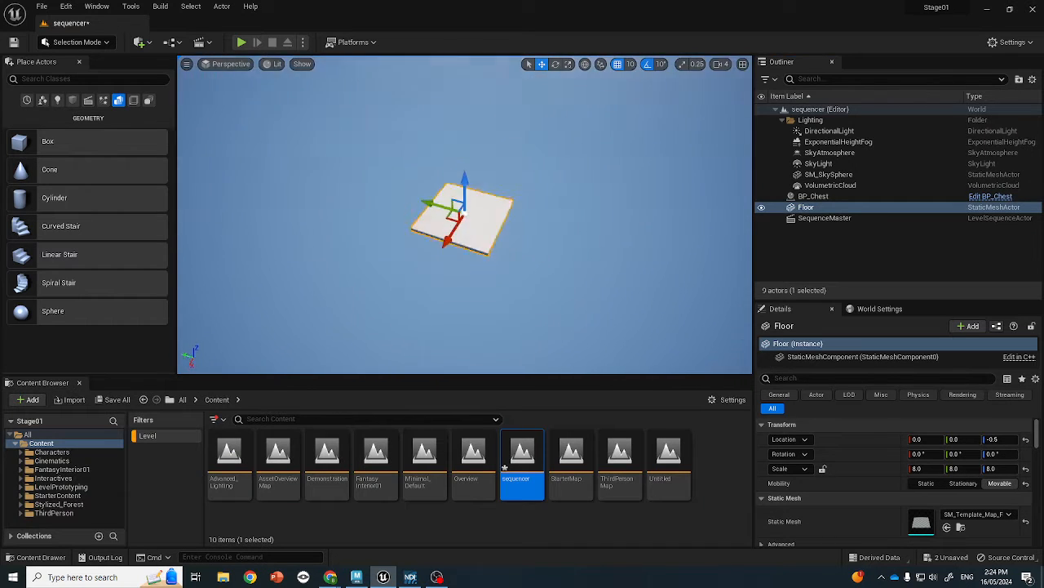
scroll(511, 229, up, 4)
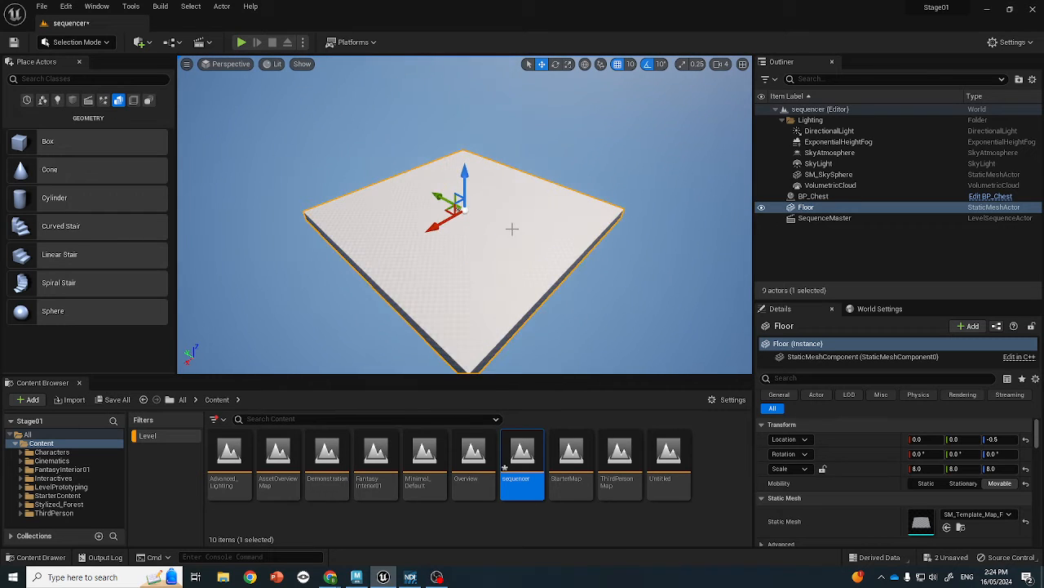
alt+drag(513, 229, 511, 229)
scroll(515, 221, up, 5)
scroll(506, 223, down, 5)
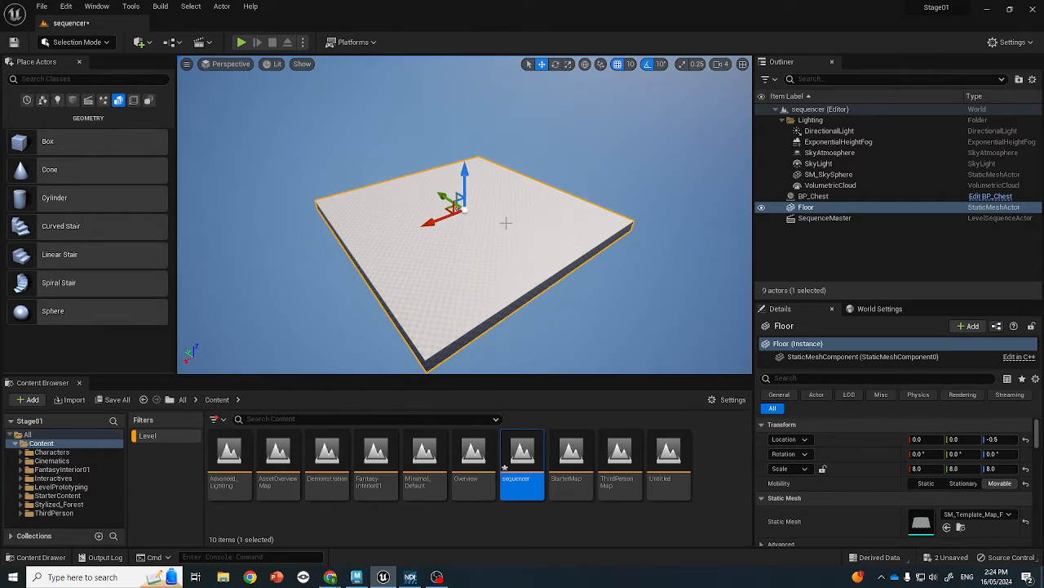
click(828, 174)
double_click(814, 196)
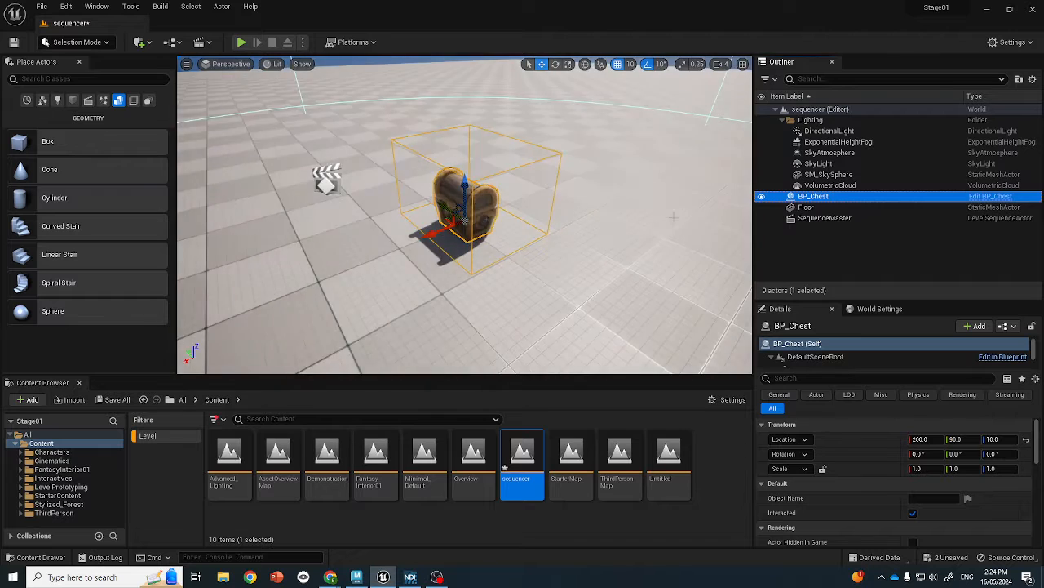
click(673, 217)
Step: Start adding a new master sequence, review its settings and set the number of shots to 3
click(200, 42)
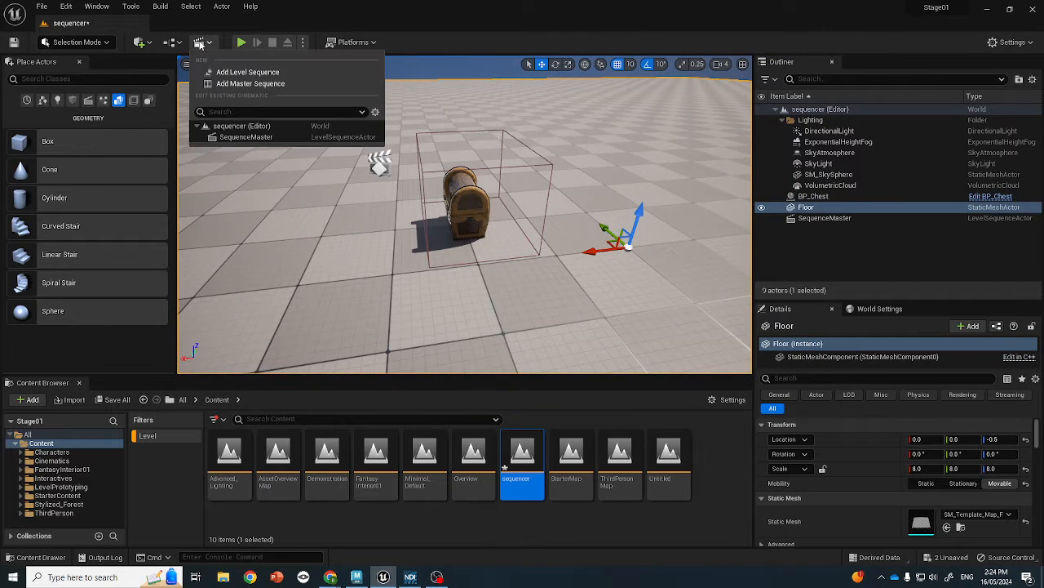
click(244, 83)
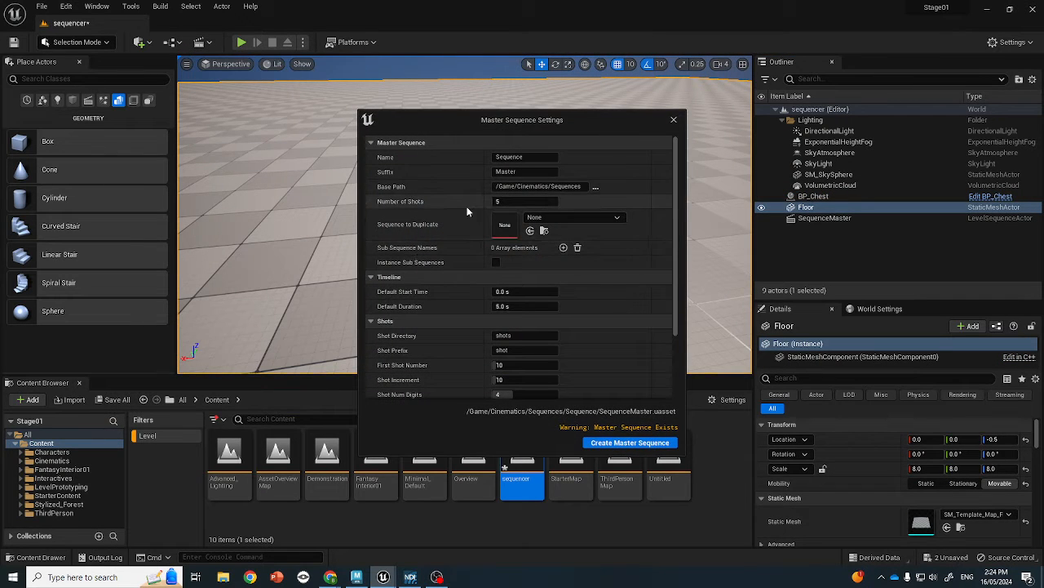
click(519, 204)
scroll(544, 240, down, 3)
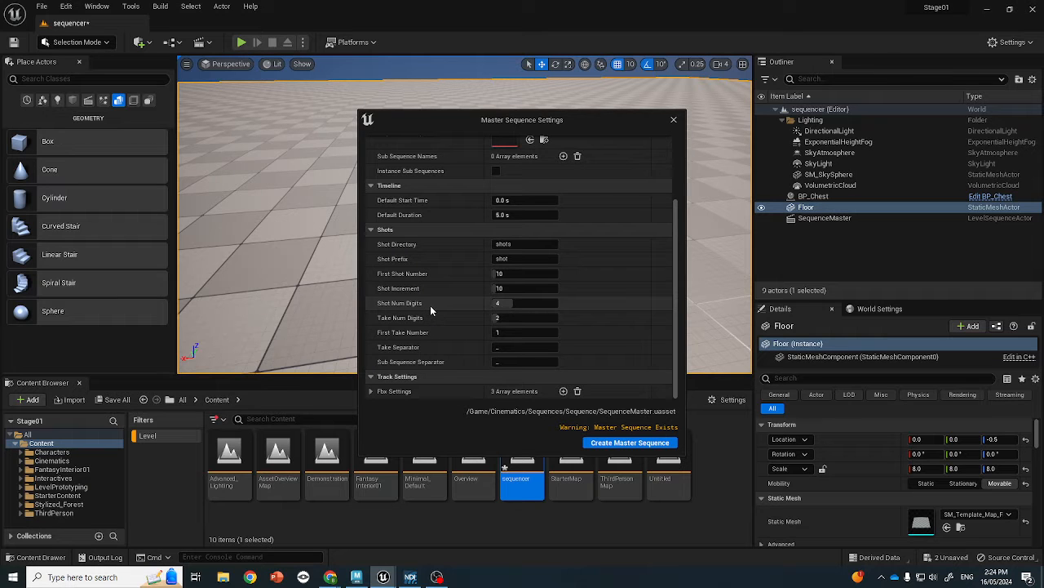
scroll(433, 297, up, 3)
click(526, 201)
text(3)
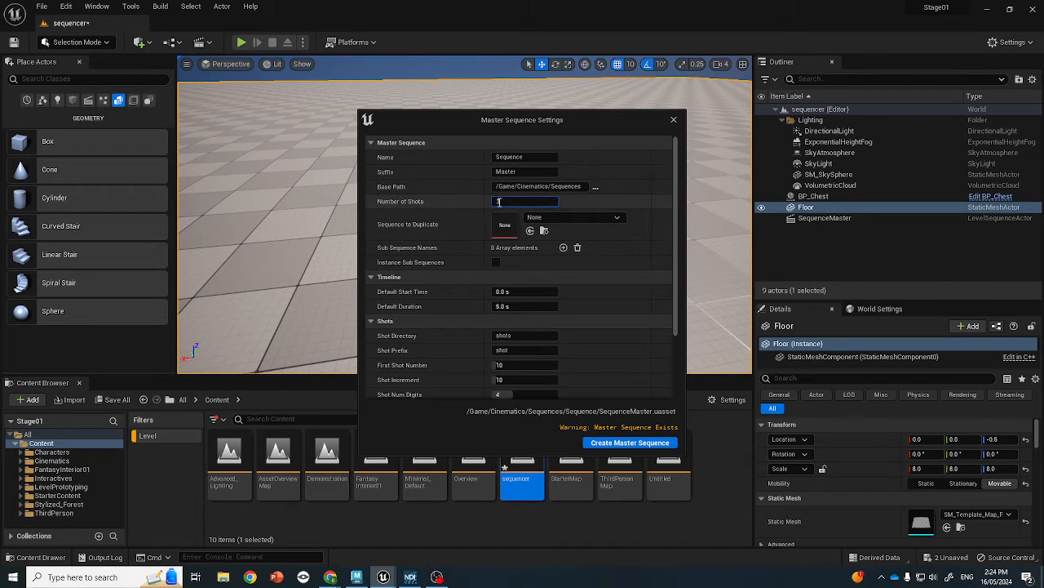
Step: Try to create the three-shot master sequence as a replacement for the existing SequenceMaster, and leave the settings
click(603, 447)
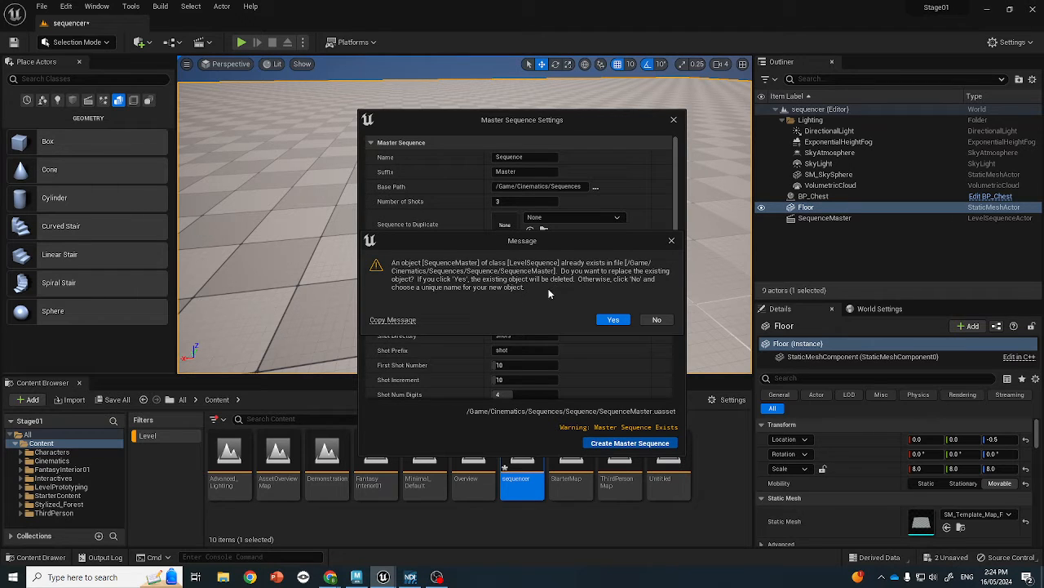
click(616, 319)
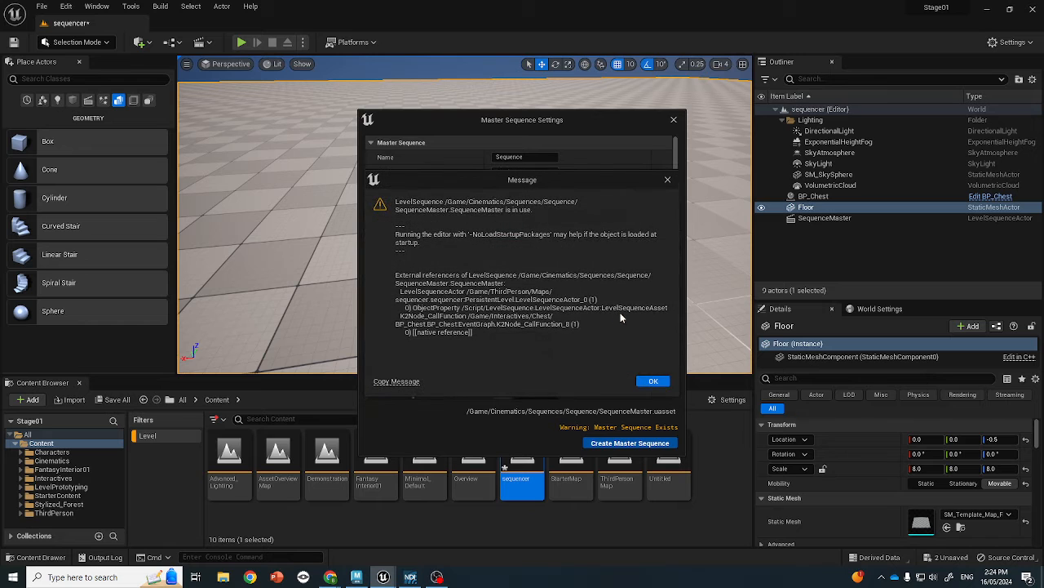
click(655, 382)
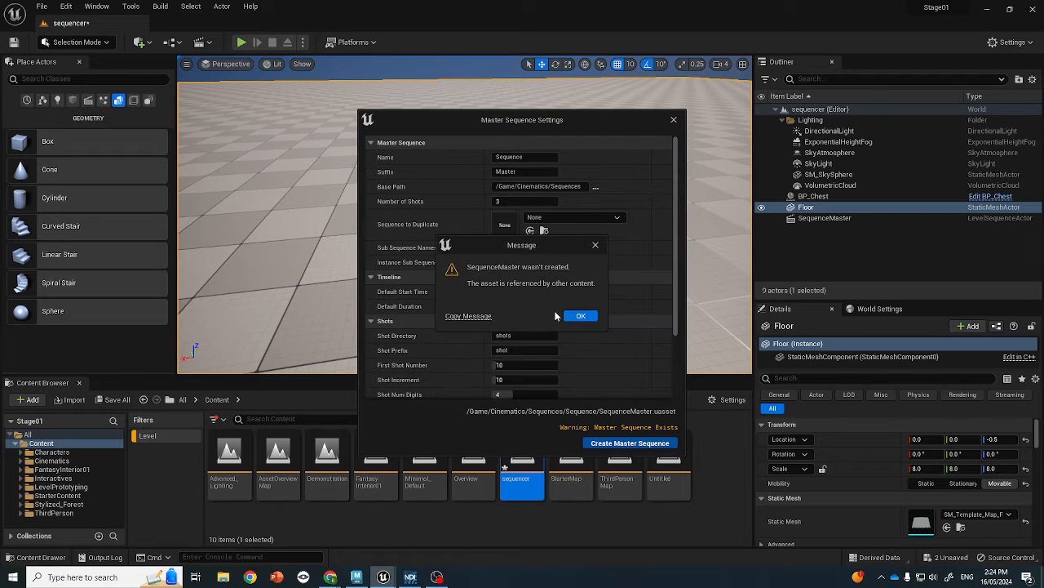
click(581, 316)
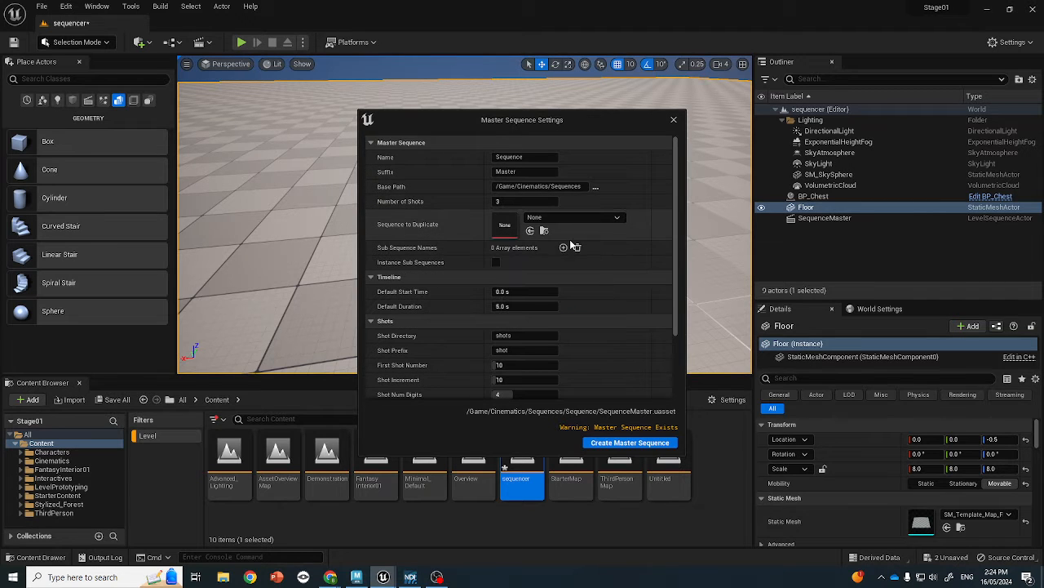
click(673, 120)
Step: Look through the play modes and the level blueprint's event graph, and close the blueprint
click(302, 42)
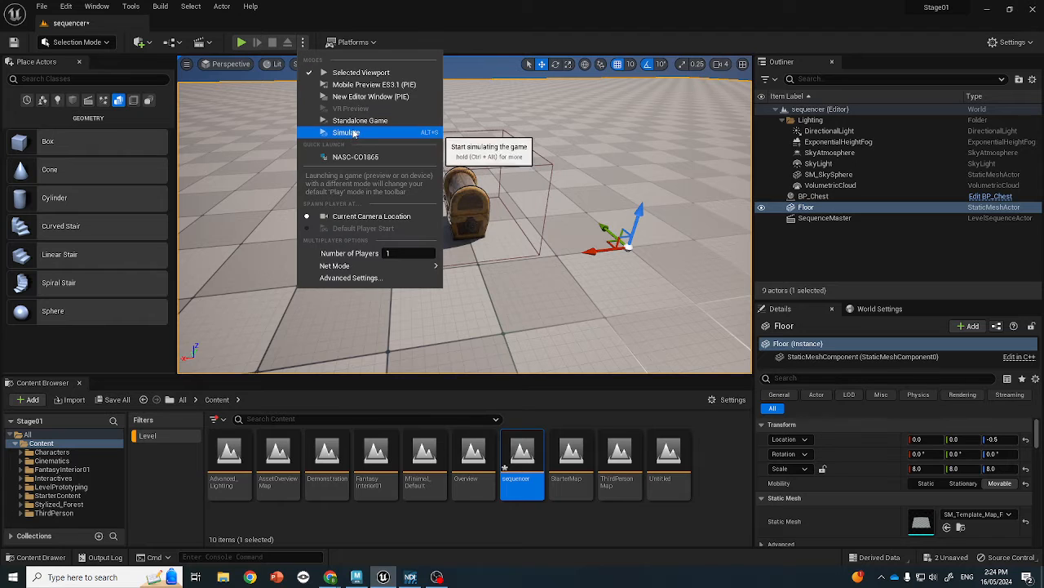
click(171, 42)
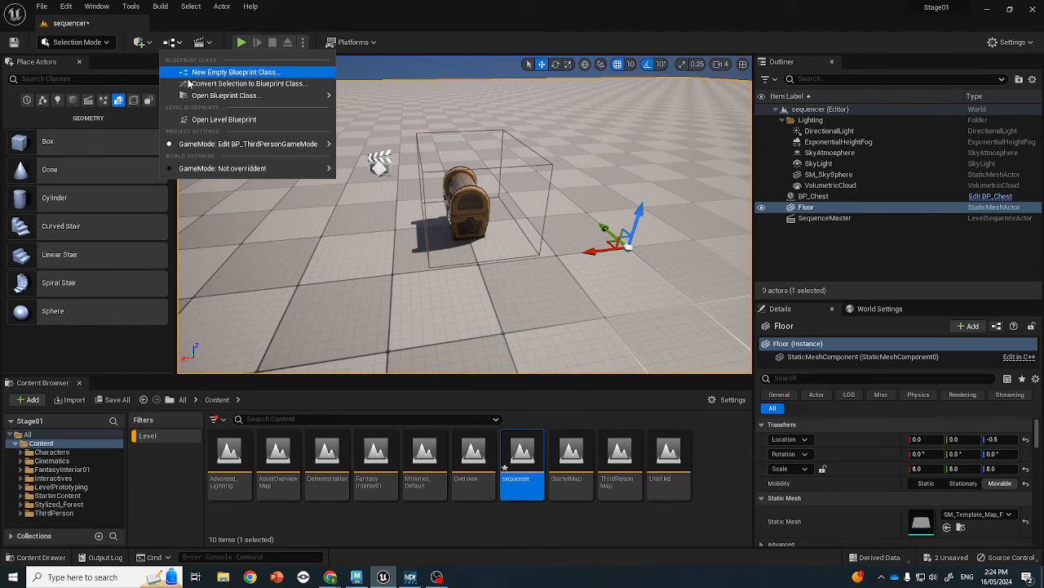
click(223, 119)
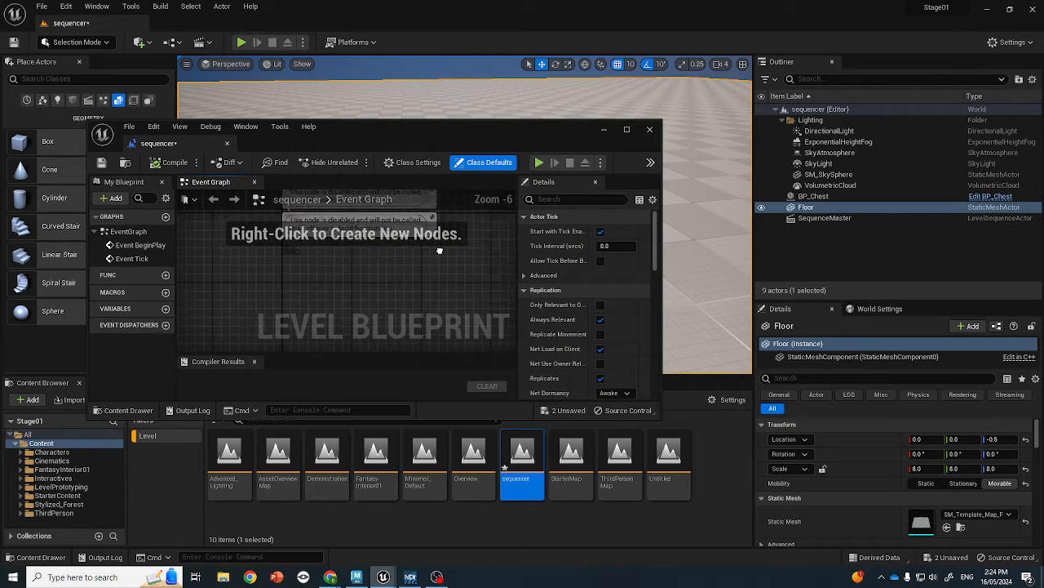
click(652, 132)
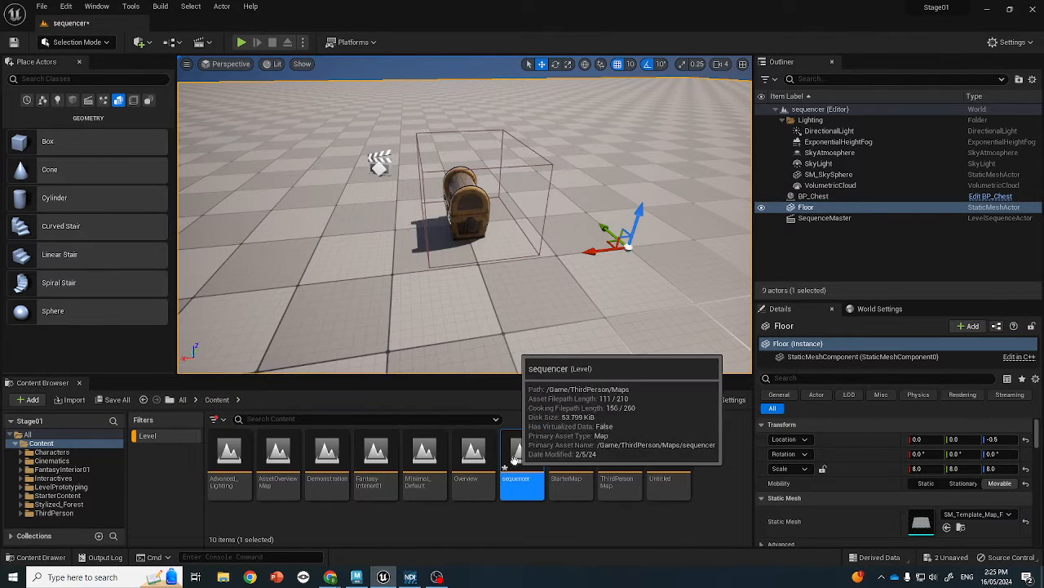
Step: Reopen the level's existing SequenceMaster cinematic to check its shots, and close it
click(208, 45)
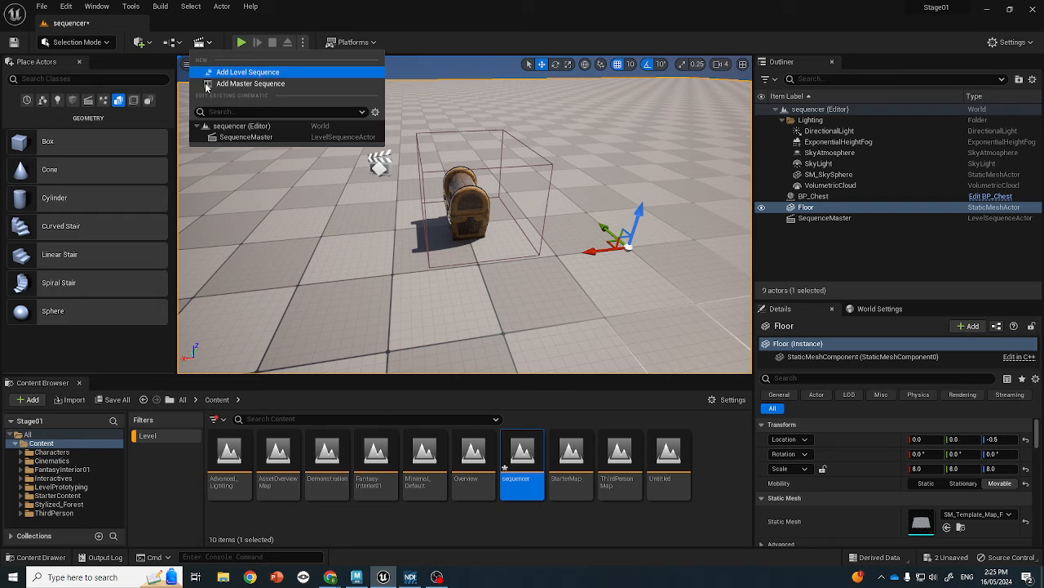
click(233, 139)
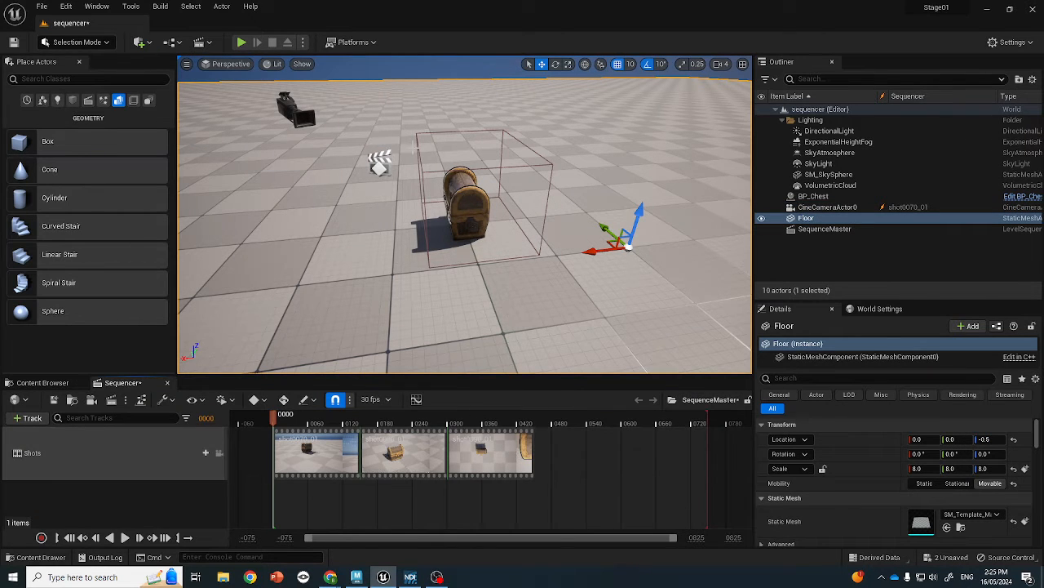
click(167, 383)
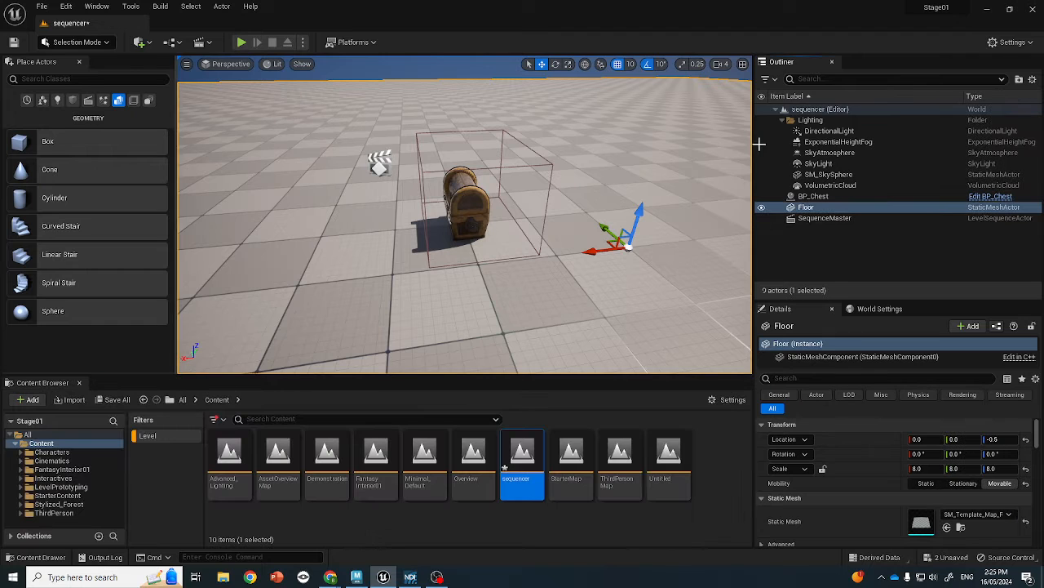
Step: Delete the SequenceMaster actor from the sequencer level
click(824, 218)
key(Delete)
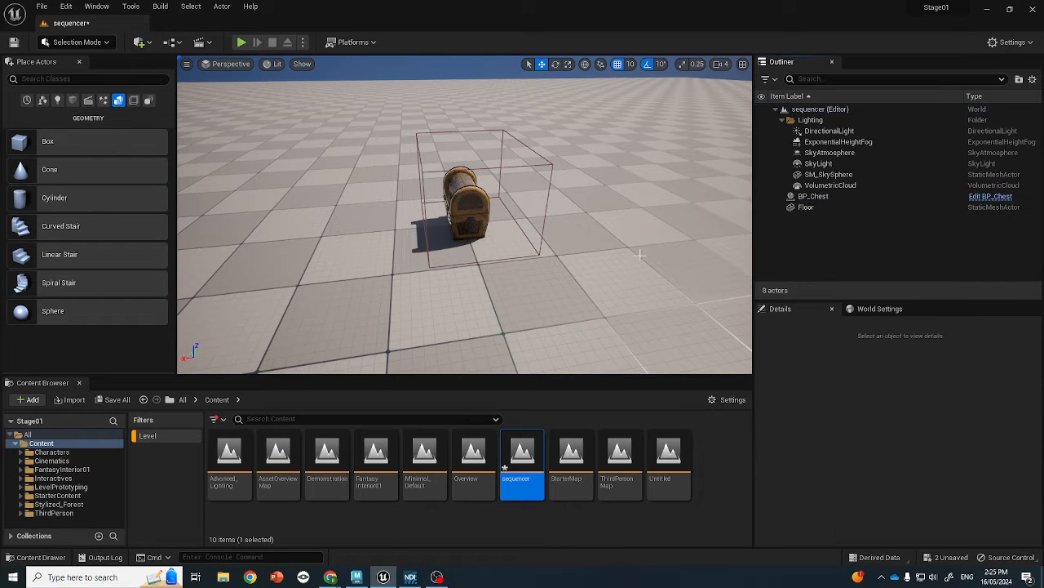
click(849, 110)
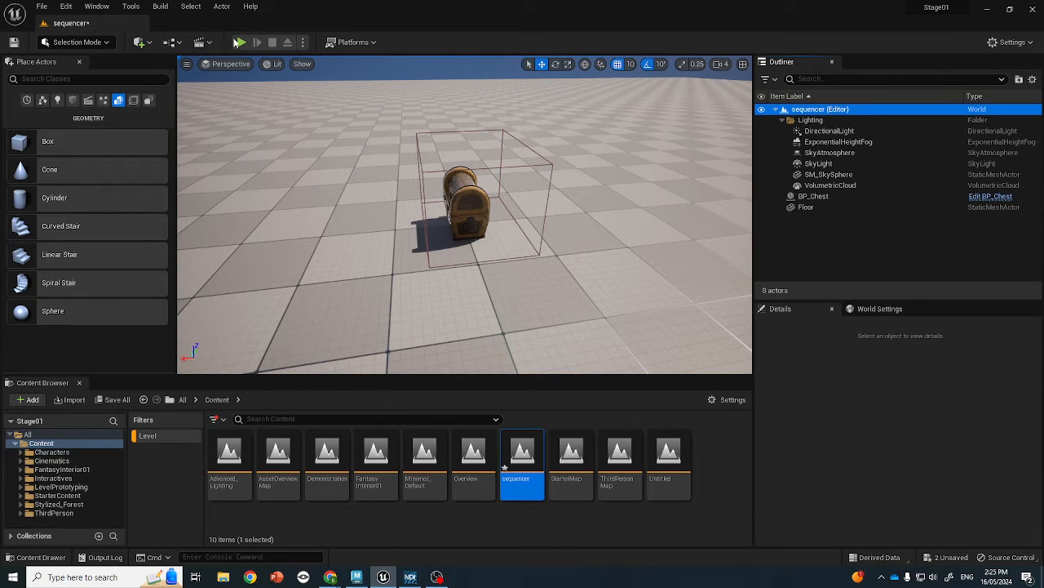
Step: Try again to create a master sequence with 3 shots, overwriting the existing SequenceMaster asset, and leave the settings
click(202, 42)
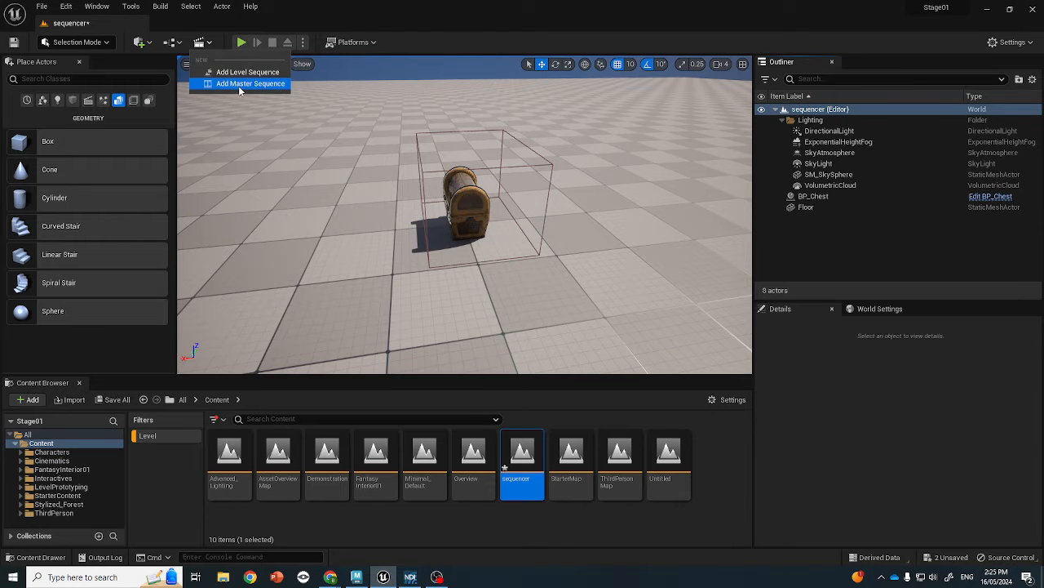
click(245, 83)
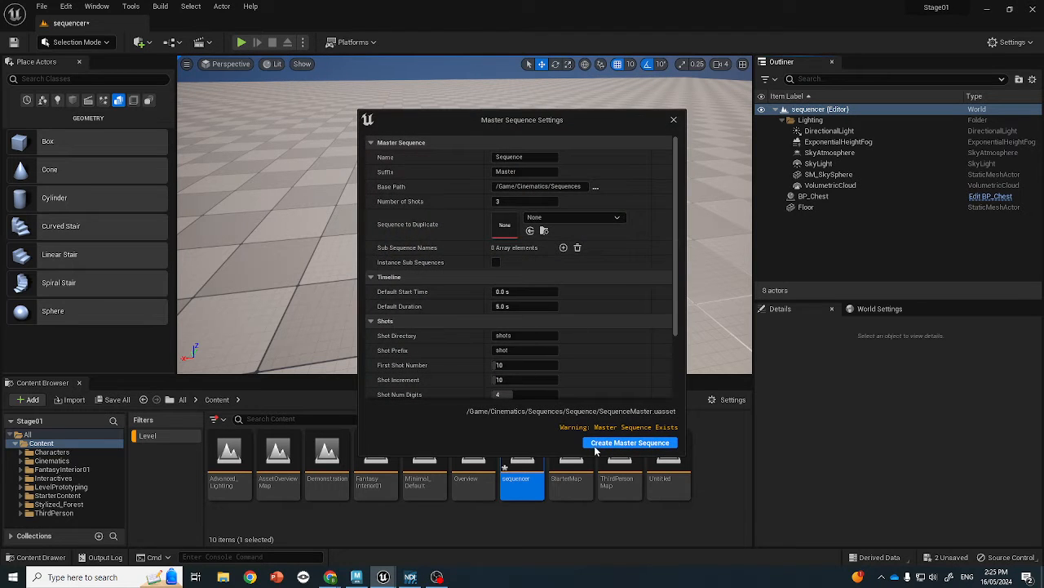
click(630, 442)
click(614, 320)
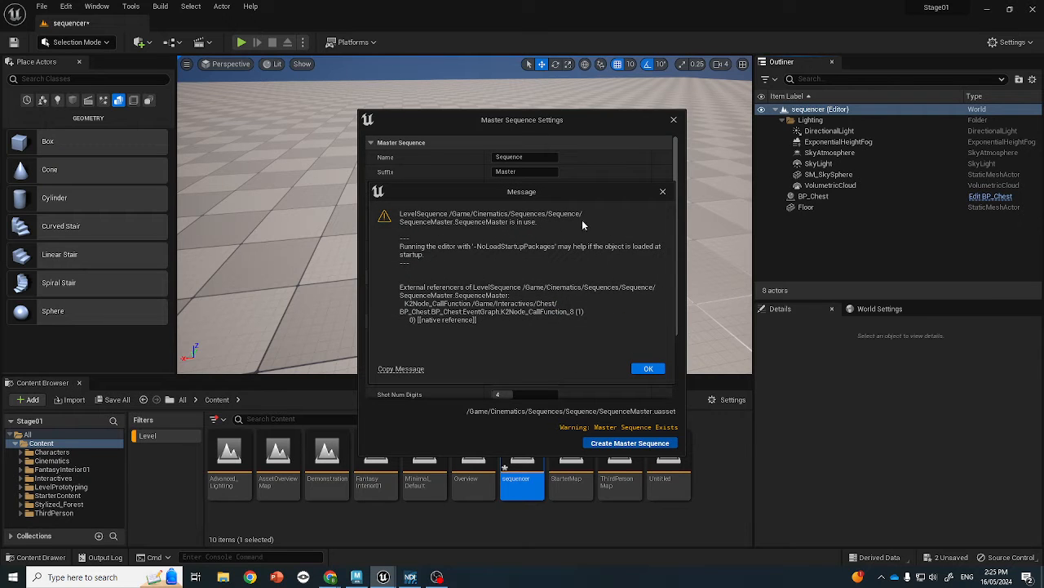
click(647, 369)
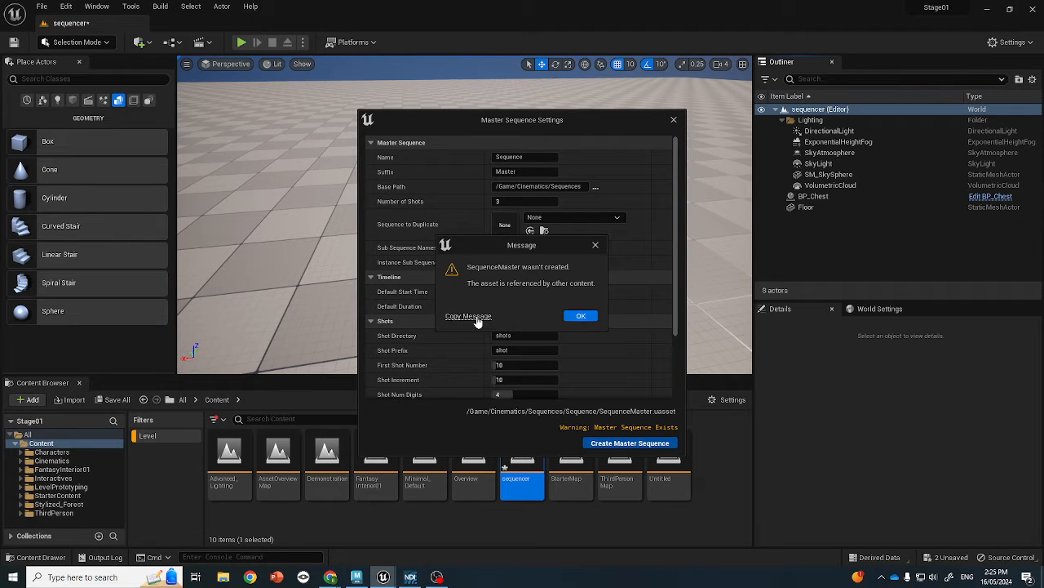
click(579, 317)
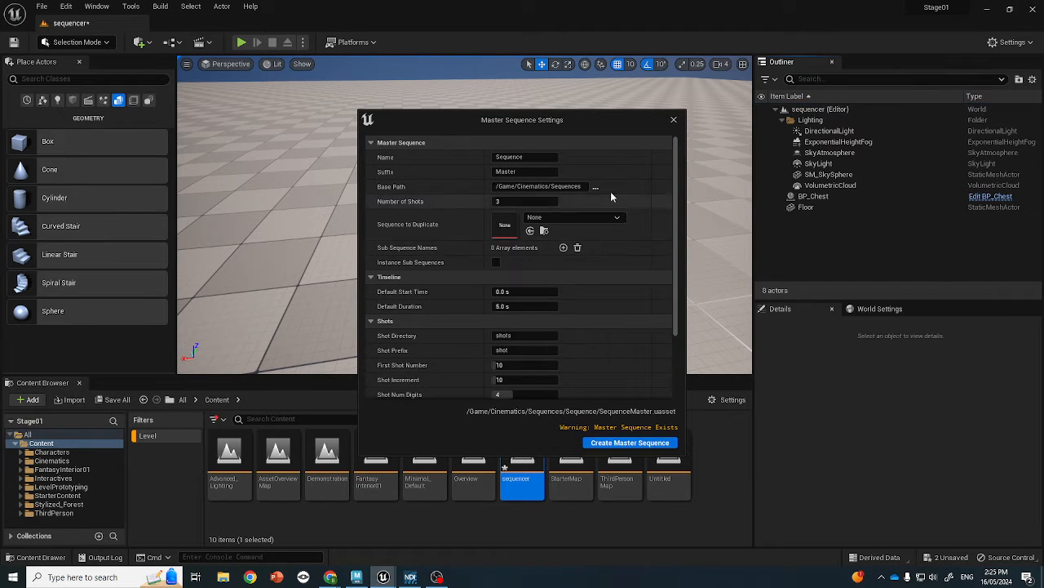
click(673, 121)
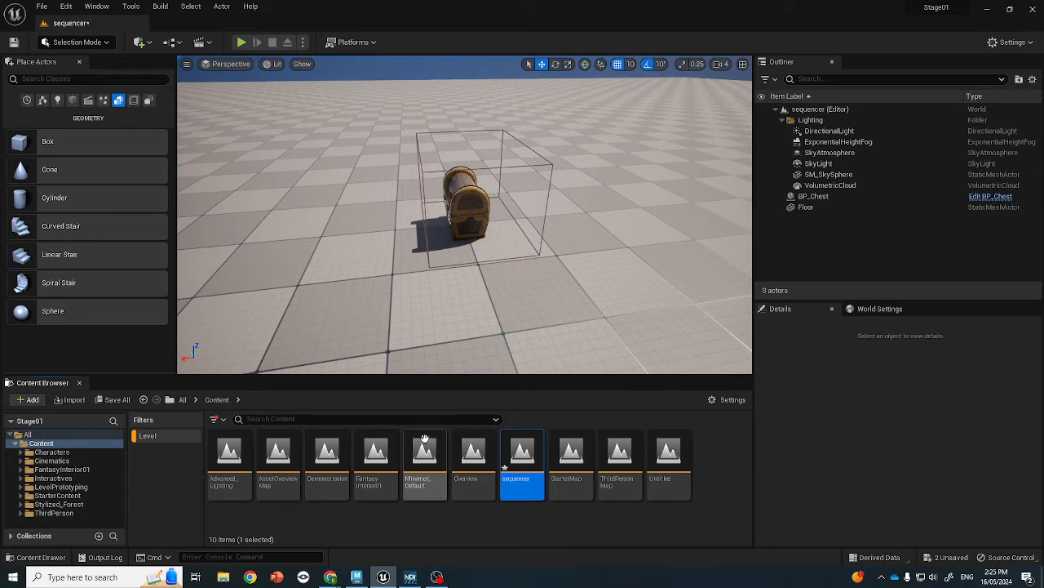
Step: Open the Untitled level, saving SequenceMaster and sequencer on the way, and scrub its SequenceMaster to frame 61
double_click(669, 461)
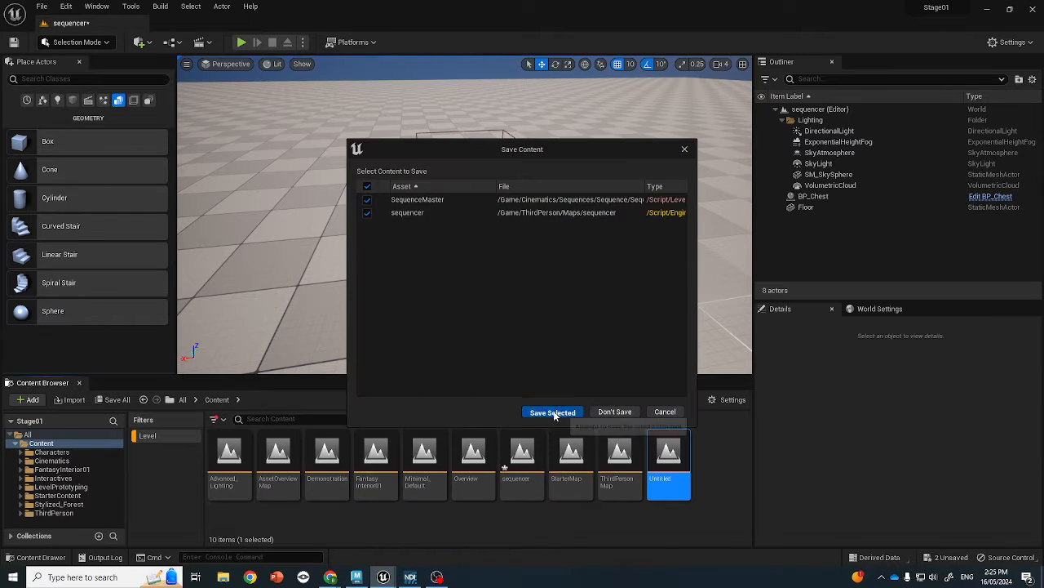
click(552, 410)
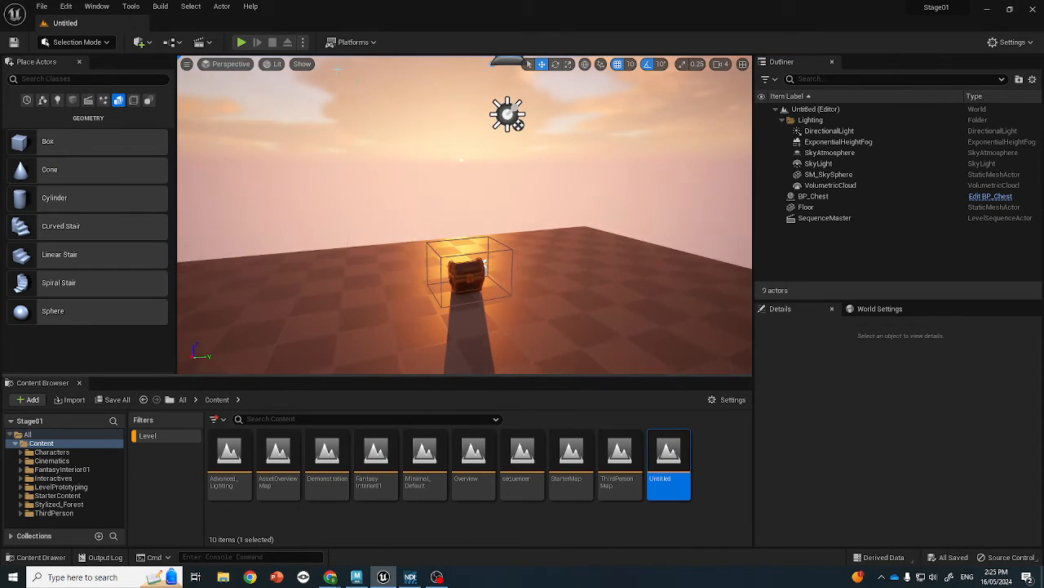
click(201, 42)
click(233, 137)
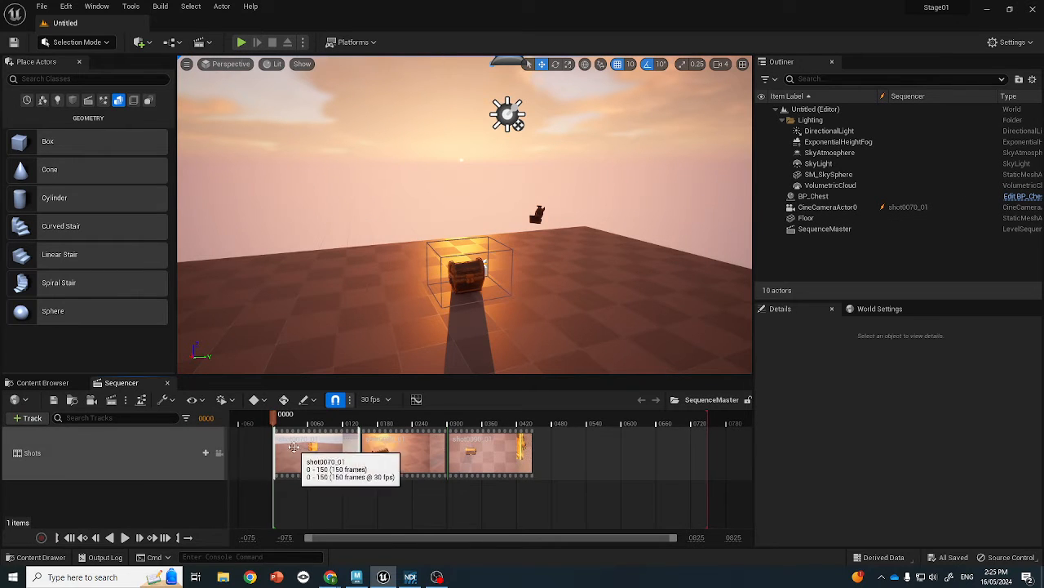
drag(276, 419, 309, 420)
Step: Create a new level and try to create a three-shot master sequence in it, overwriting the existing SequenceMaster asset
click(41, 7)
click(51, 32)
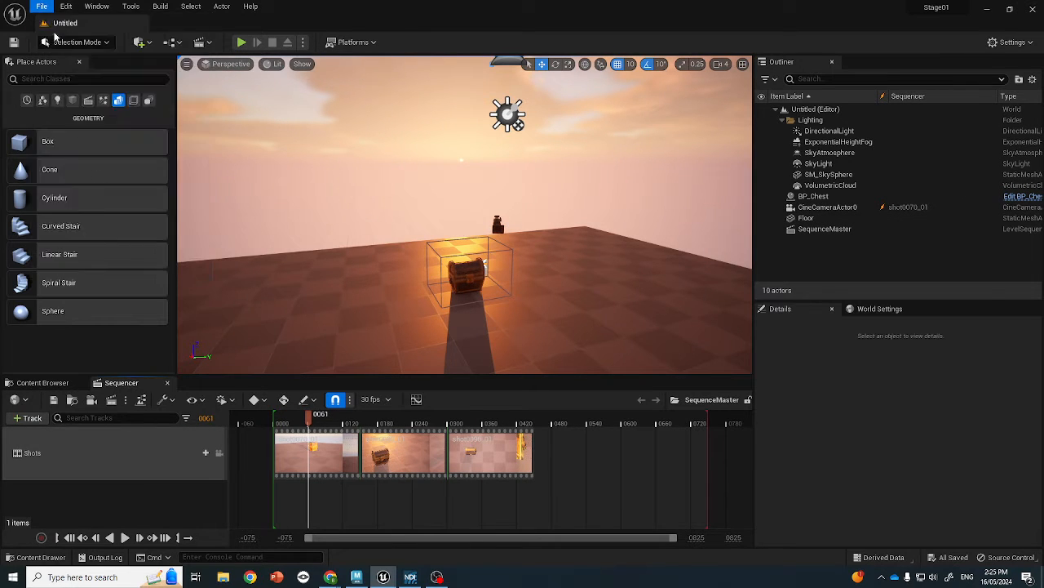
click(589, 391)
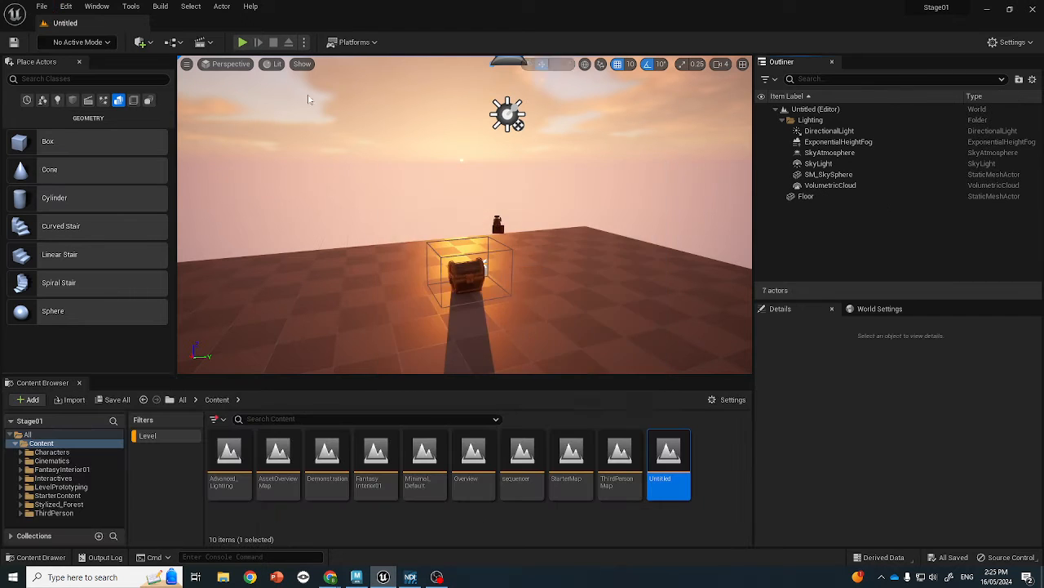
click(203, 42)
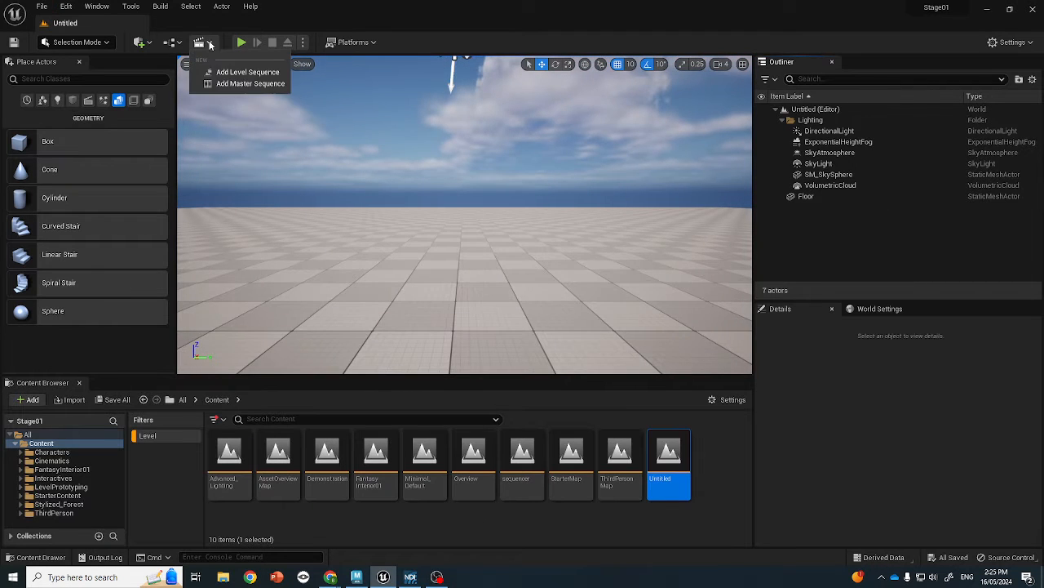
click(237, 82)
click(630, 442)
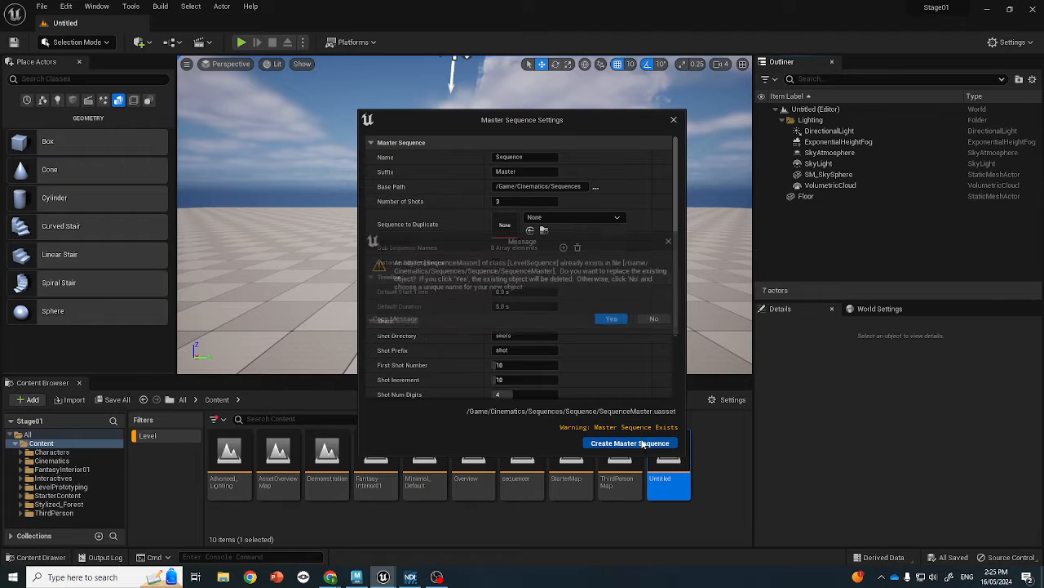
click(618, 319)
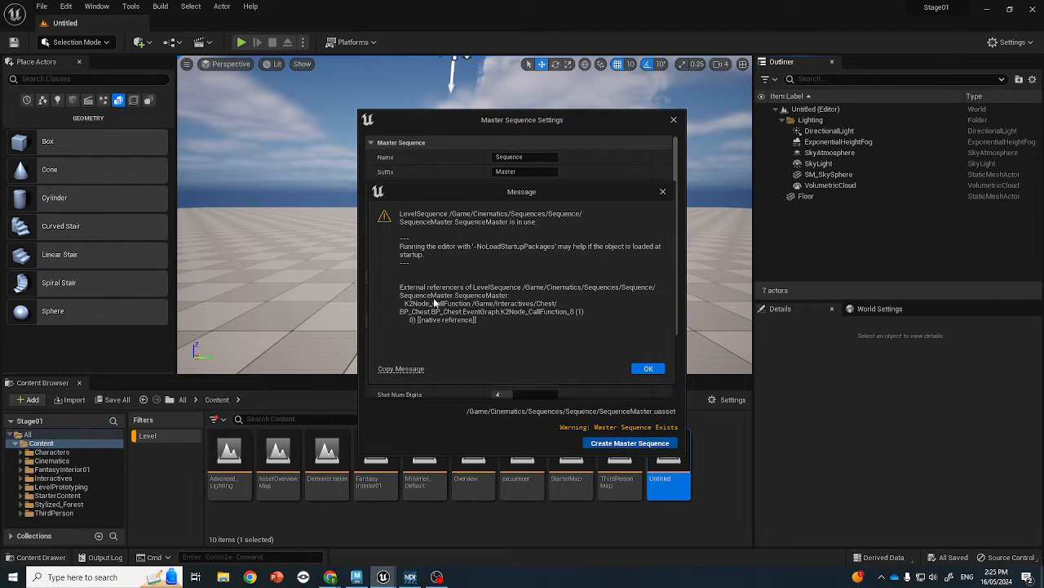
click(641, 368)
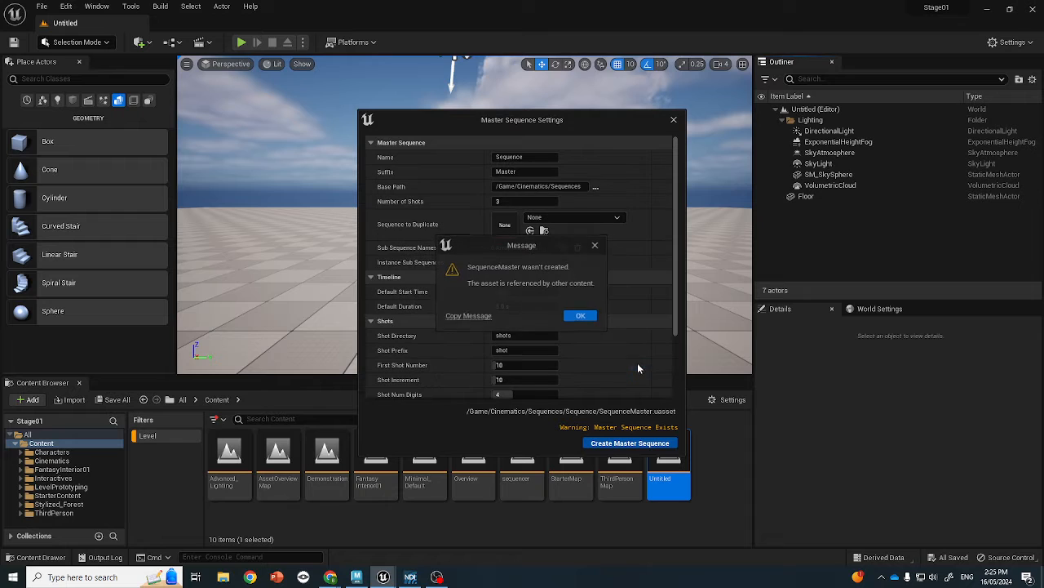
click(581, 315)
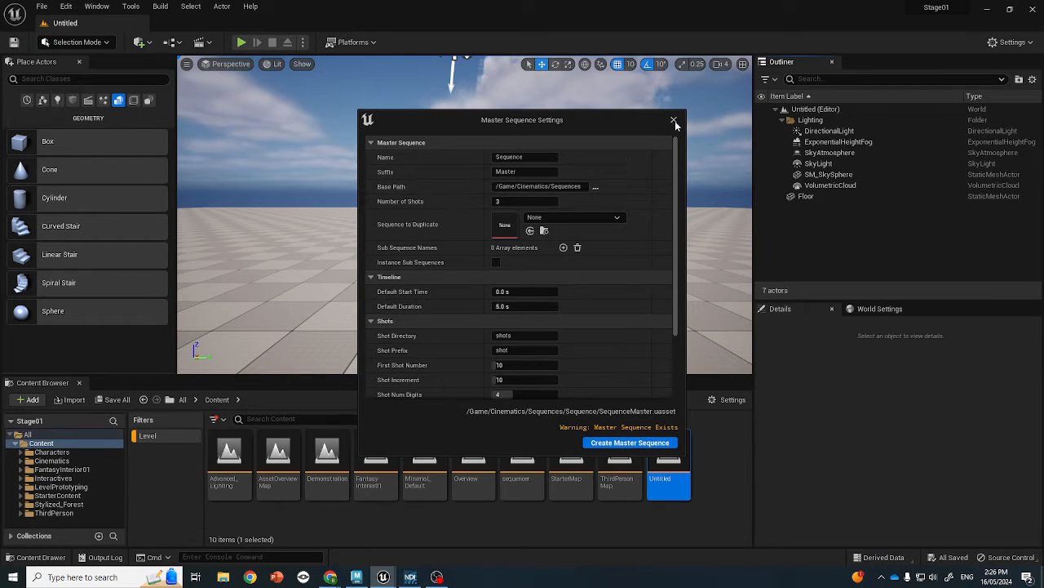
click(674, 121)
Step: Open the existing sequencer level from the project's level assets
click(532, 481)
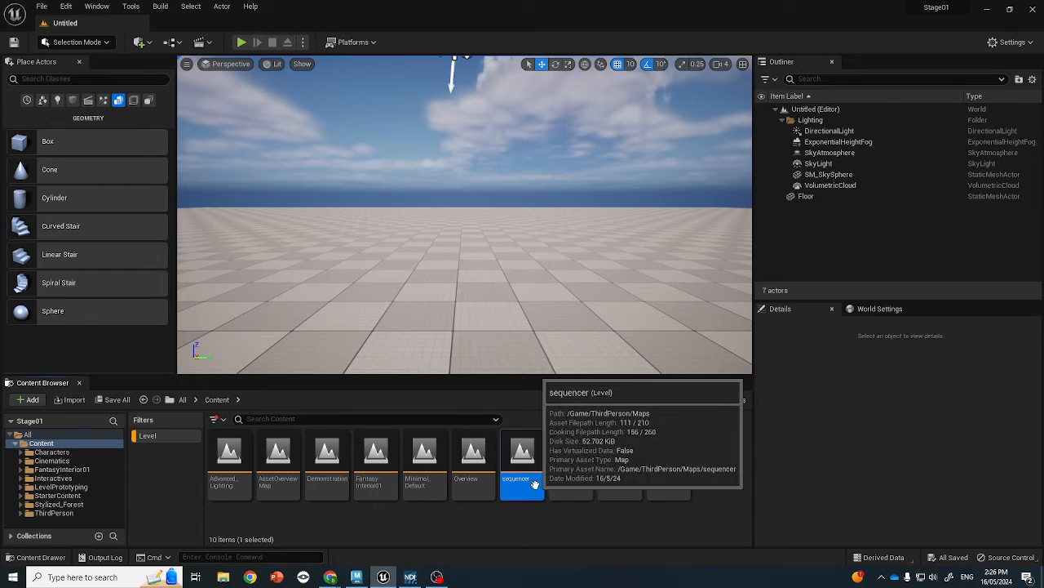
double_click(535, 484)
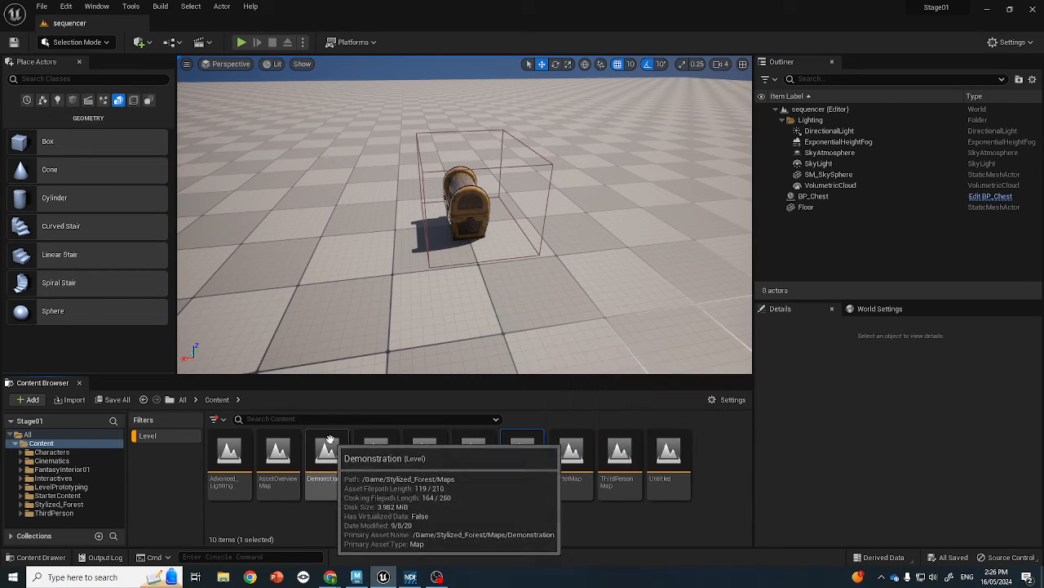
Step: Try to create a three-shot master sequence in the sequencer level, replacing the existing SequenceMaster asset, and leave the settings
click(207, 45)
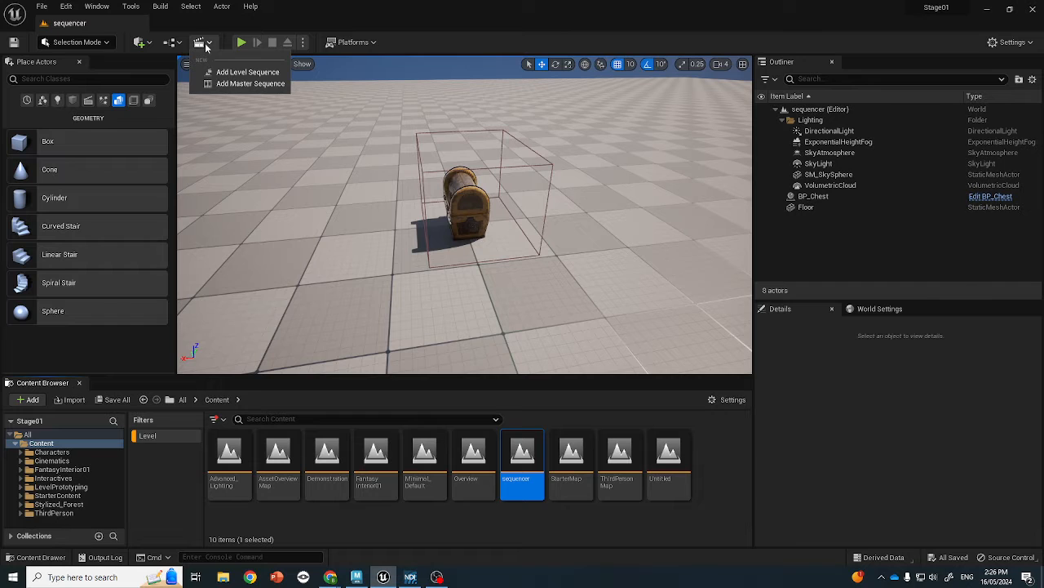
click(216, 86)
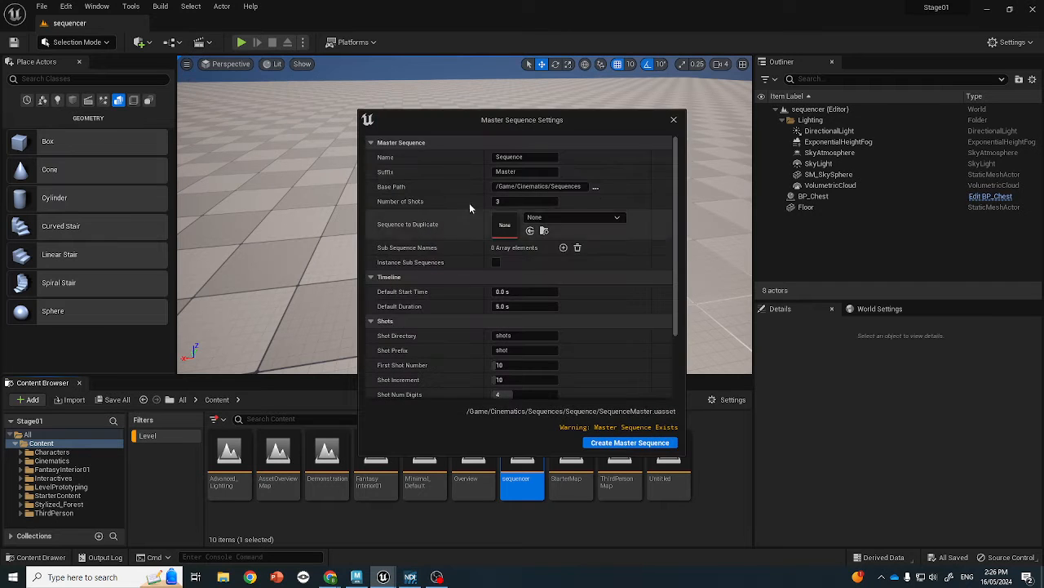
click(610, 445)
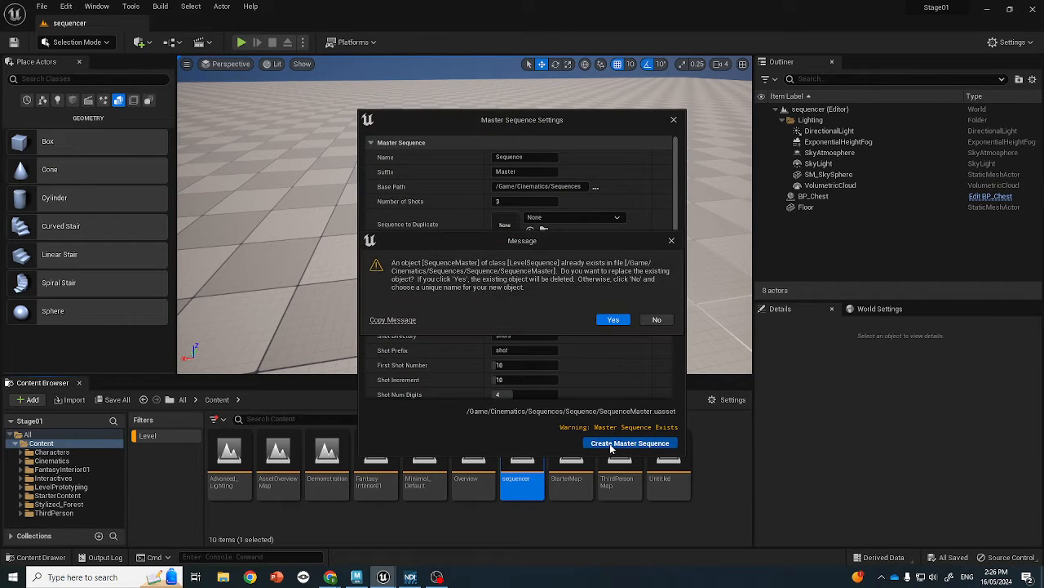
click(600, 320)
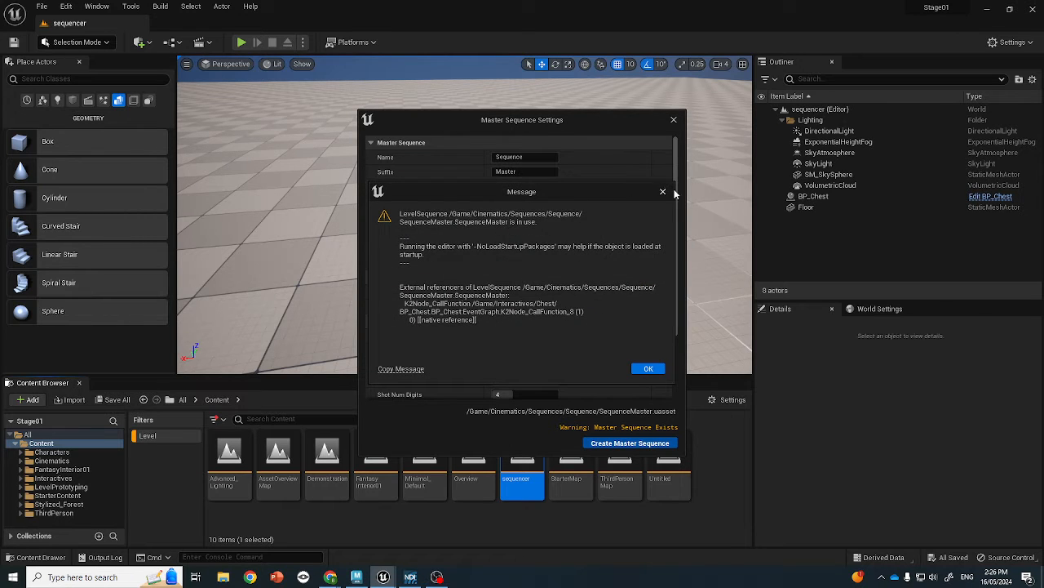
click(647, 368)
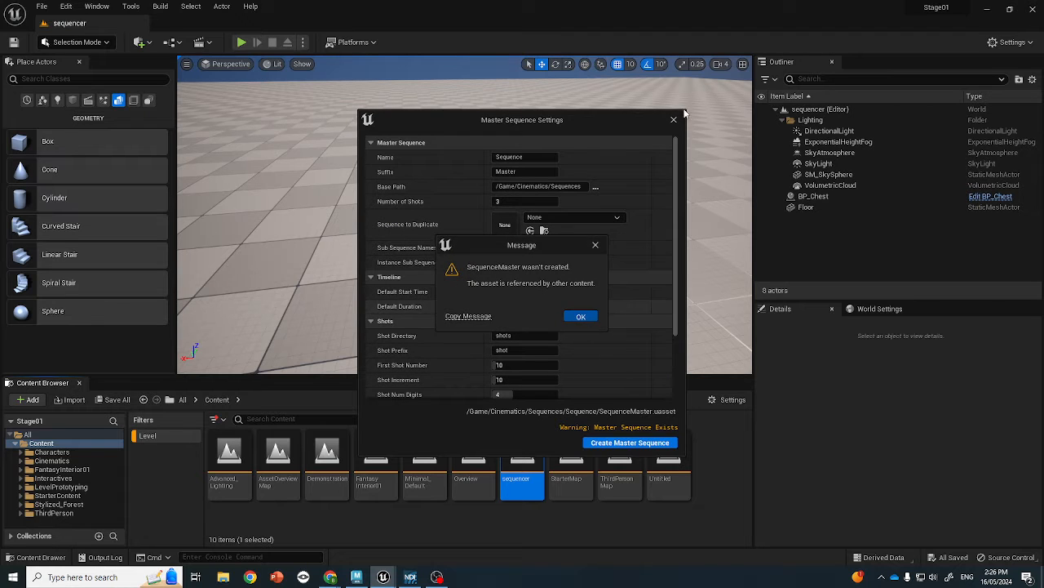
click(584, 319)
click(674, 120)
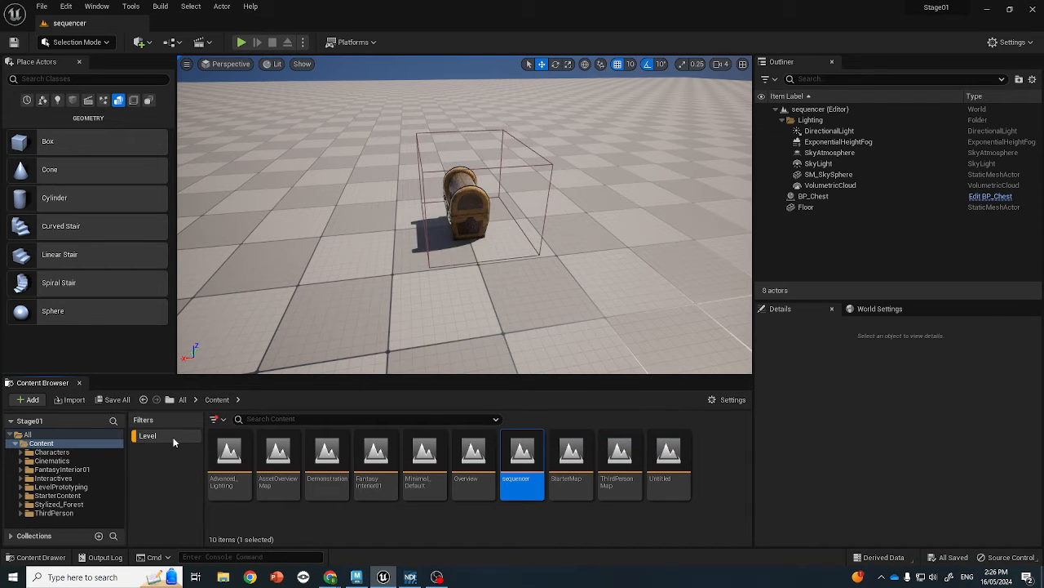
Step: Open the BP_Chest actor's blueprint for editing and maximize its editor window
click(171, 438)
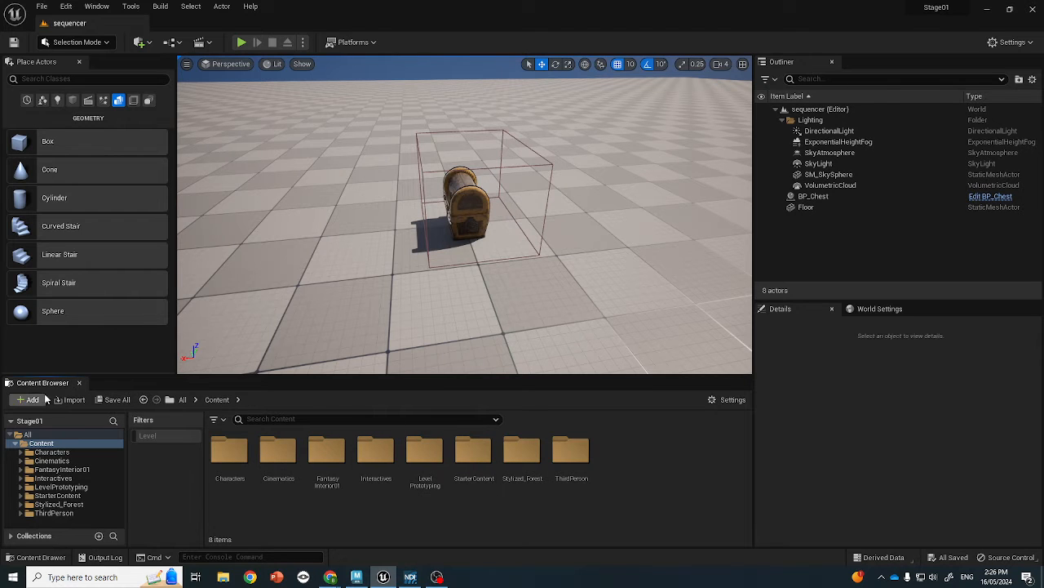
click(137, 437)
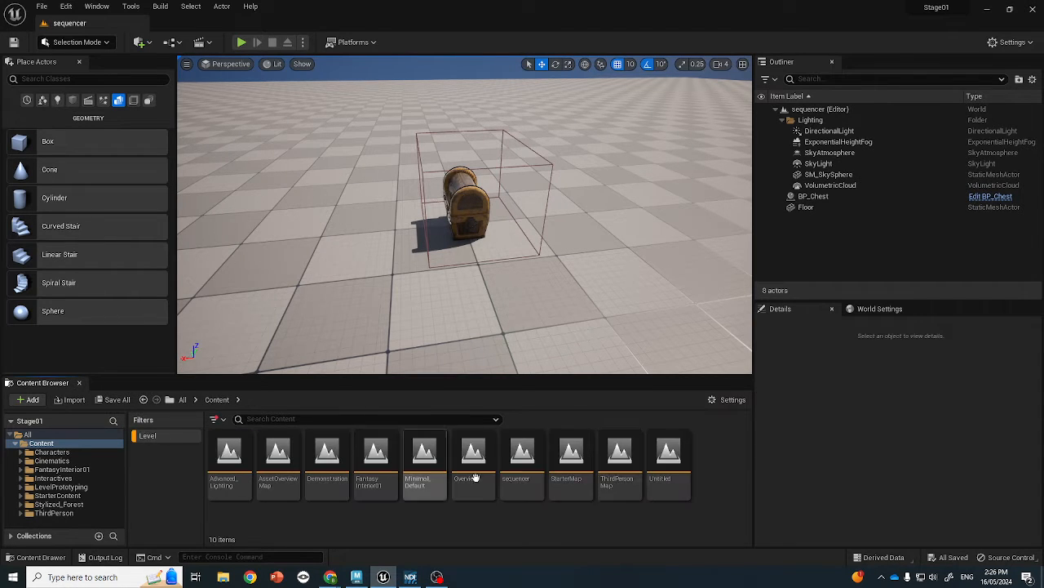
click(898, 196)
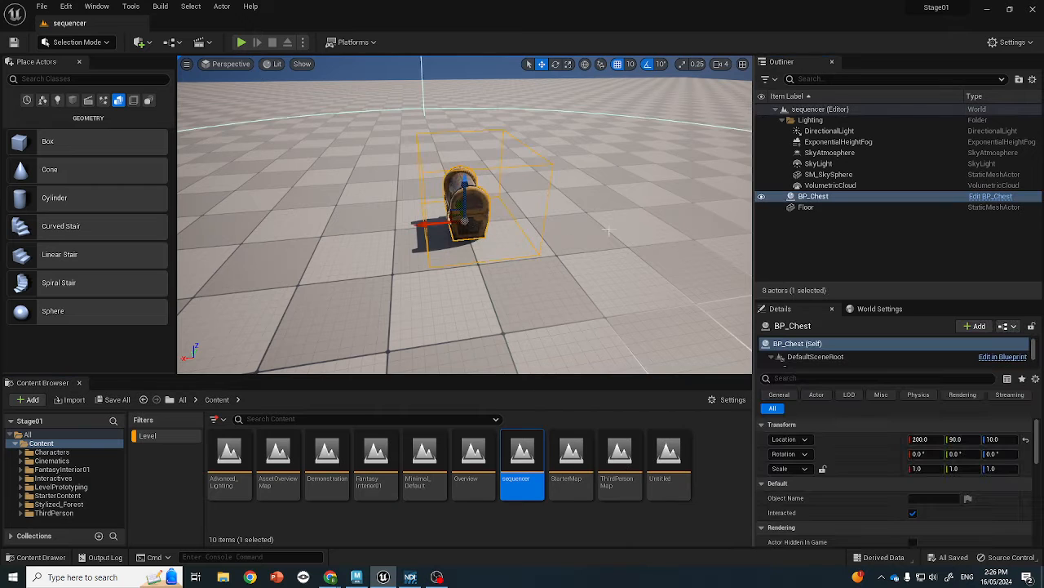
click(988, 199)
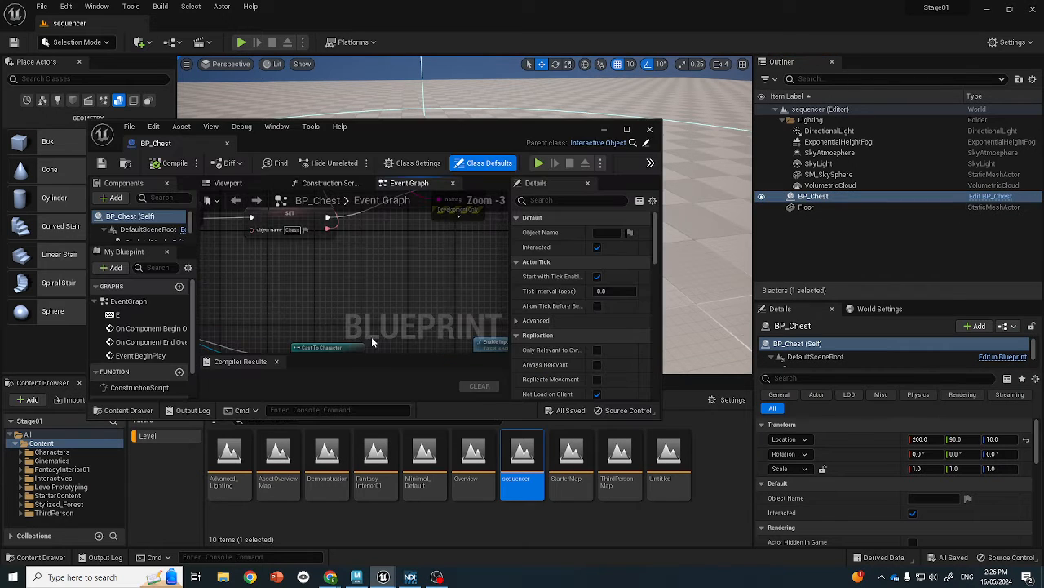
click(626, 130)
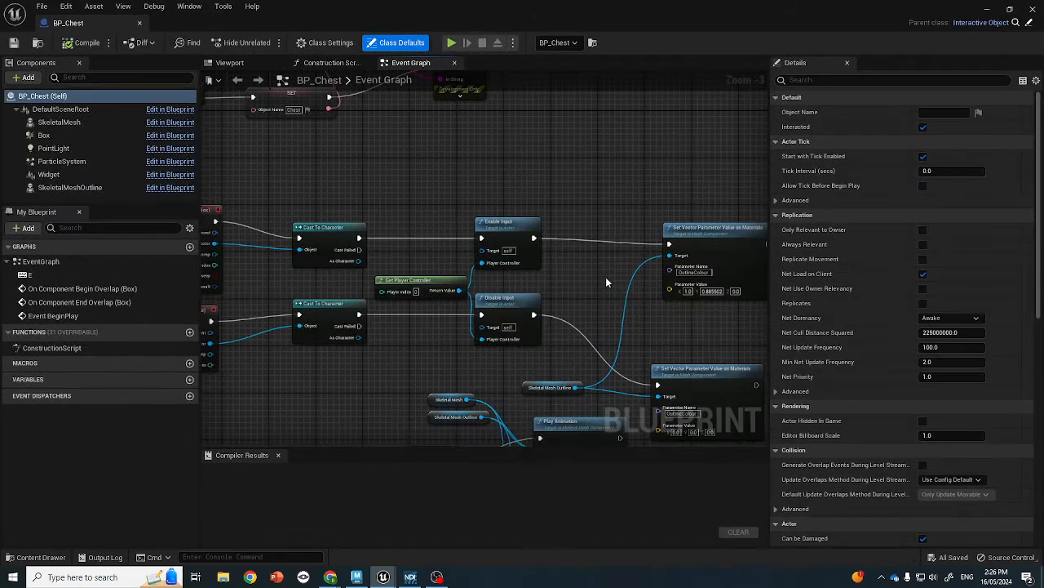
Step: Delete the nodes referencing SequenceMaster next to the E key event in BP_Chest's event graph, compile the blueprint, and close it
scroll(433, 194, down, 3)
right_drag(433, 193, 575, 321)
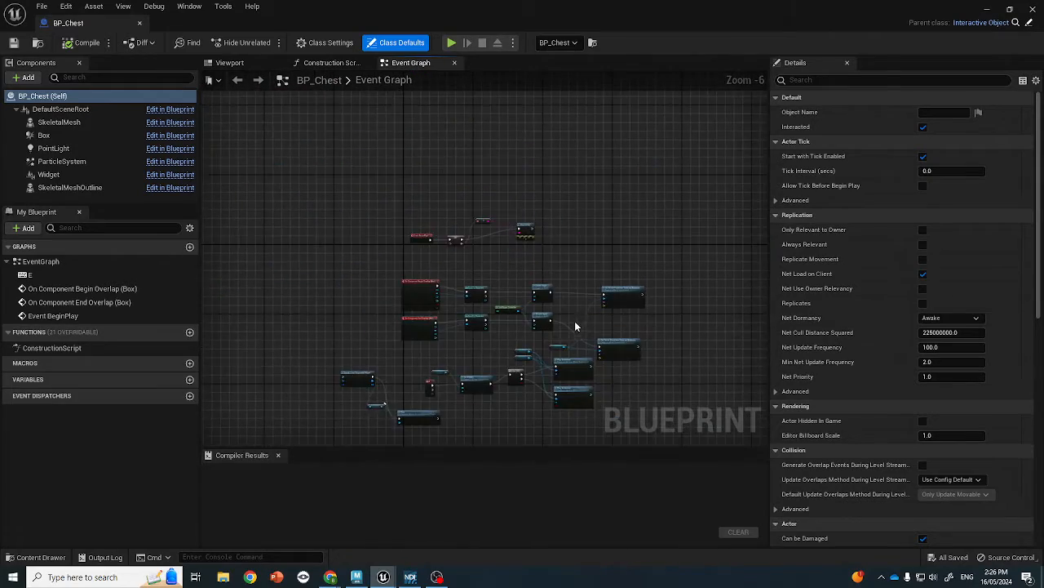
scroll(535, 376, up, 4)
right_drag(534, 376, 300, 312)
right_drag(378, 234, 669, 337)
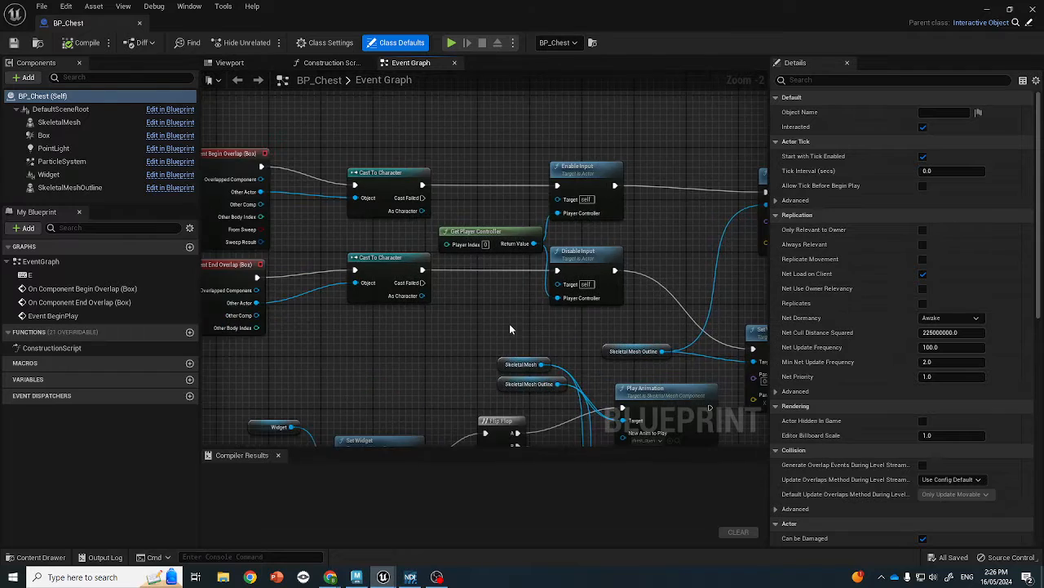
right_drag(512, 329, 756, 337)
right_drag(630, 271, 578, 414)
right_drag(595, 336, 548, 101)
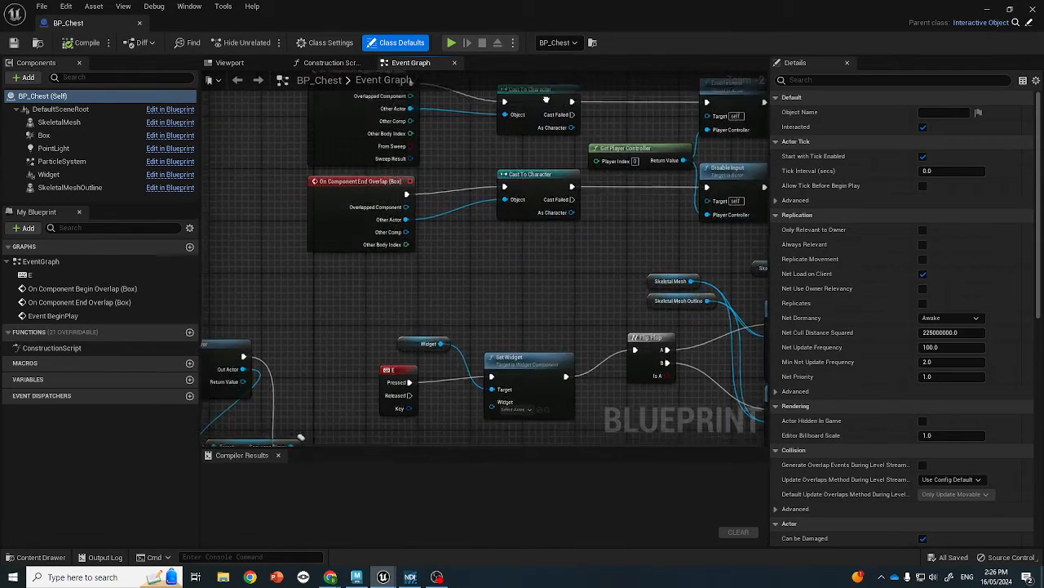
right_drag(385, 317, 489, 139)
right_drag(503, 236, 581, 228)
drag(396, 123, 552, 380)
key(Delete)
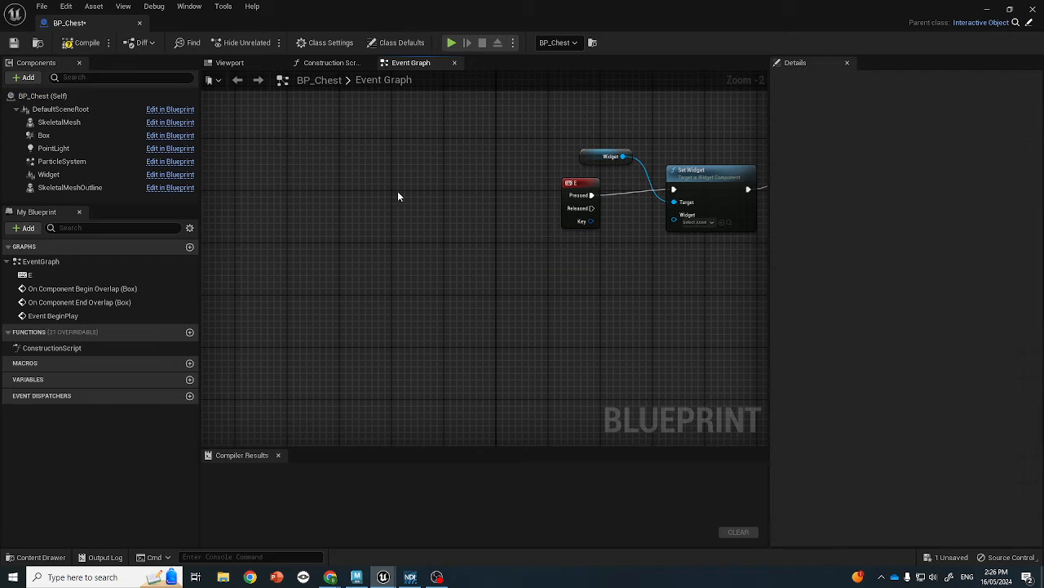
click(82, 42)
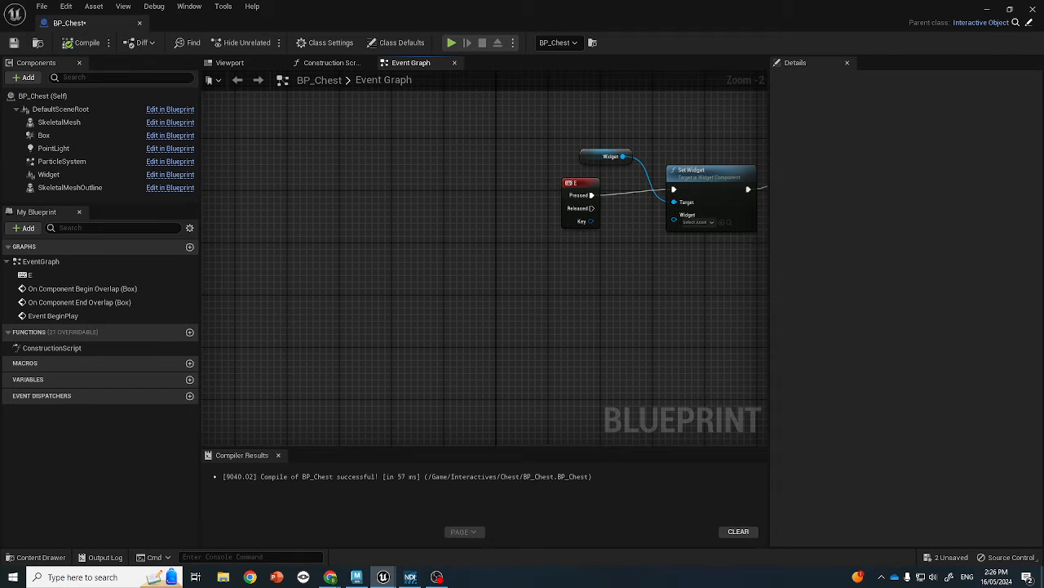
click(1033, 10)
Step: Create a master sequence with 3 shots in the sequencer level, replacing the existing SequenceMaster asset
click(198, 41)
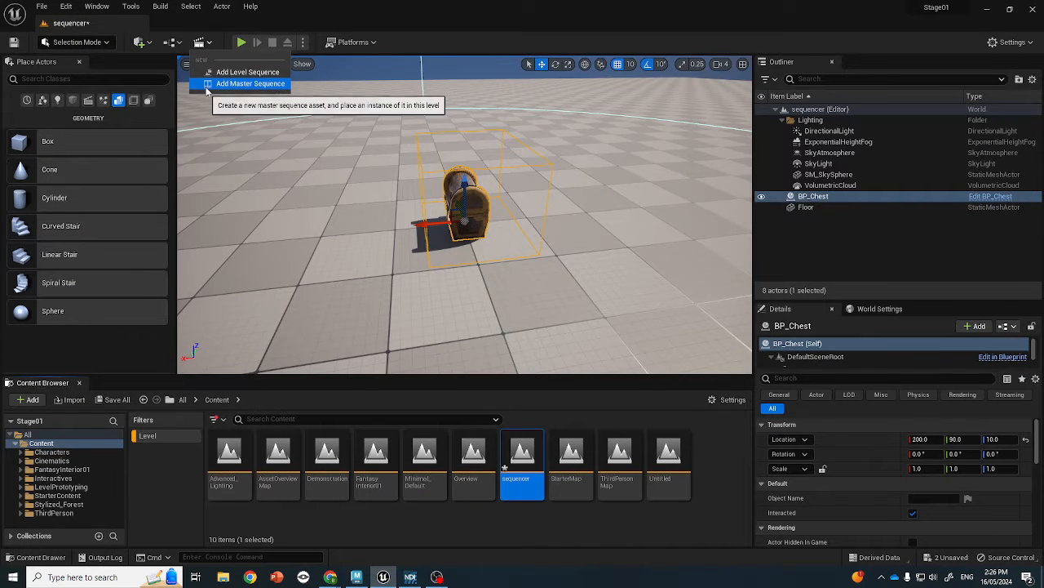
click(224, 84)
click(604, 445)
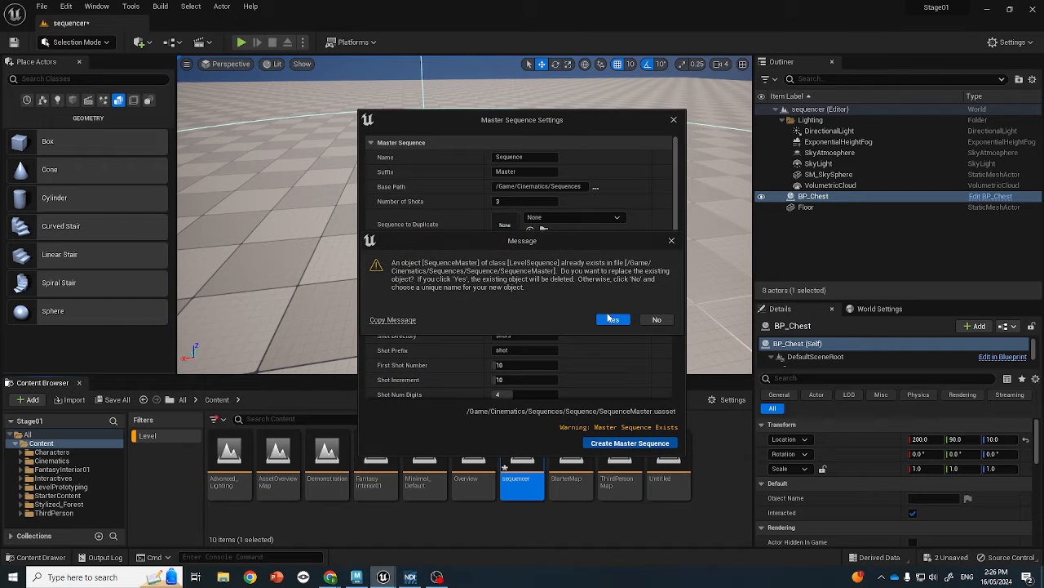
click(611, 319)
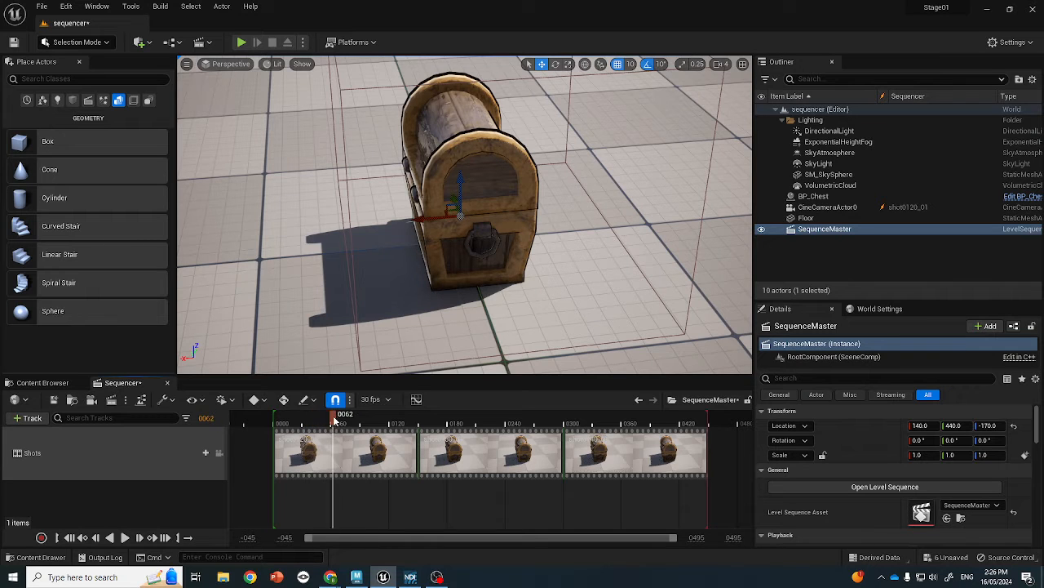
Step: Scrub the new SequenceMaster timeline and check its three shots
drag(369, 422, 361, 451)
click(366, 459)
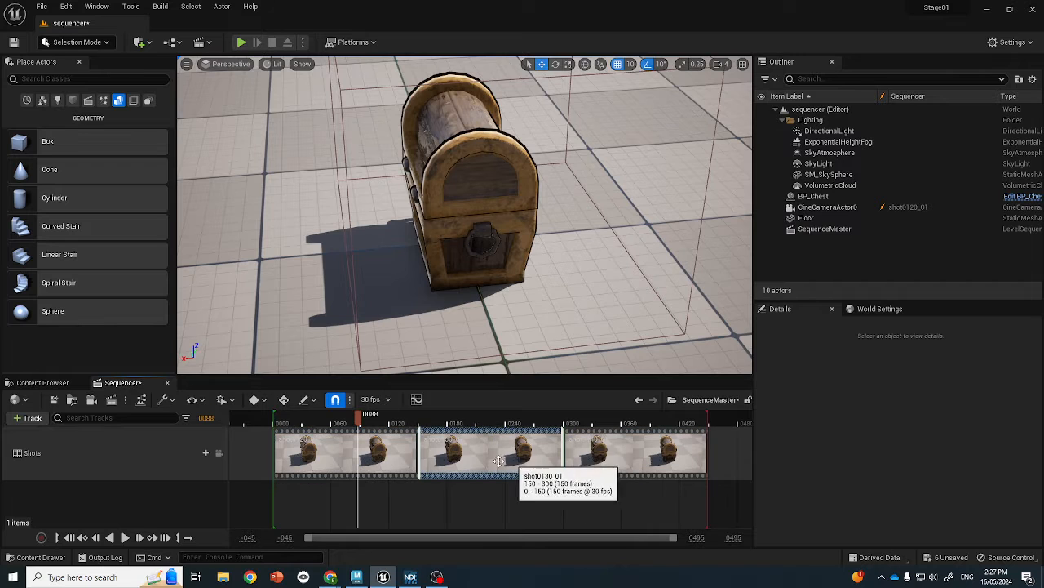
drag(355, 423, 412, 429)
click(441, 431)
scroll(531, 196, down, 5)
click(661, 436)
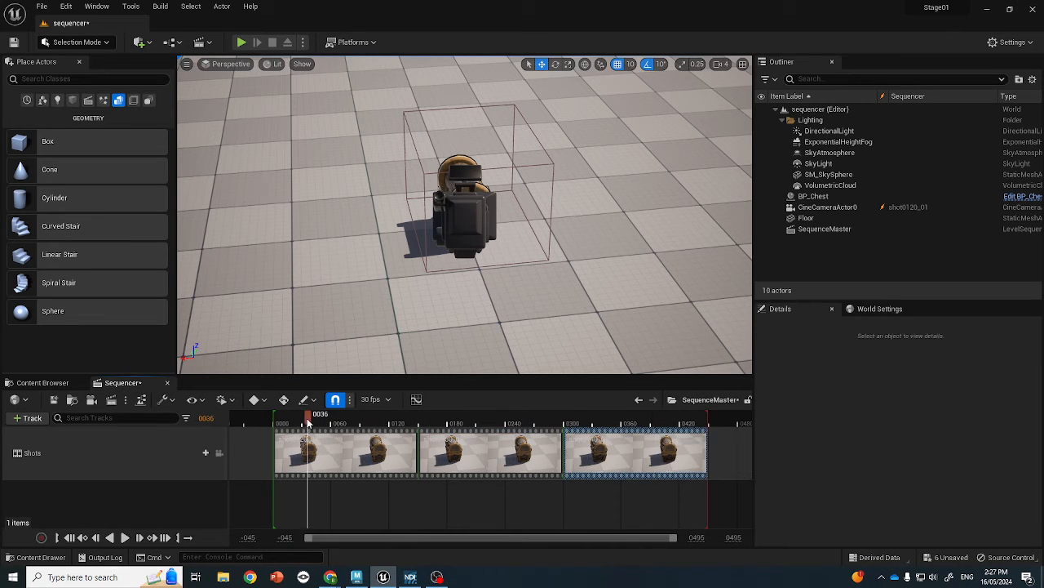
Step: Open the first shot, shot0120_01, and lower its CineCameraActor0 to a Z location of about 153
double_click(343, 445)
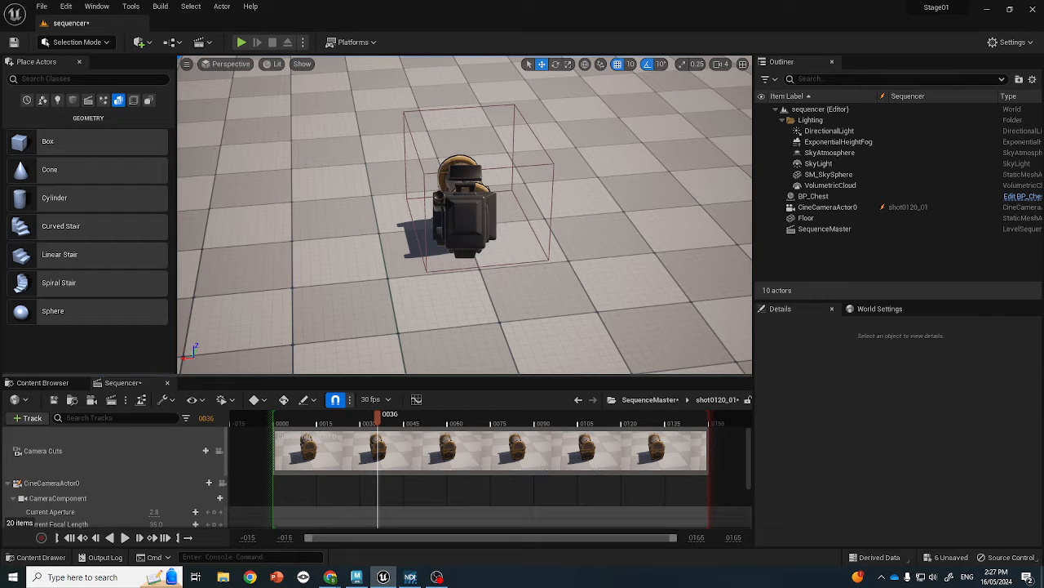
click(467, 217)
right_drag(467, 217, 359, 176)
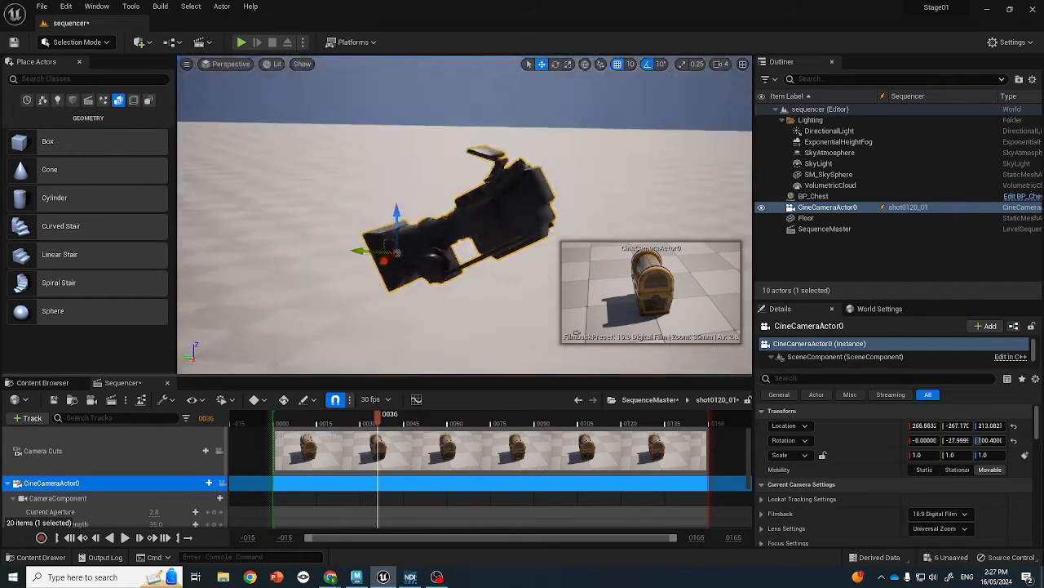
right_drag(449, 245, 449, 199)
drag(443, 189, 483, 234)
Step: Try rotating CineCameraActor0, undo the rotation, and return to the move tool
key(e)
key(ctrl+z)
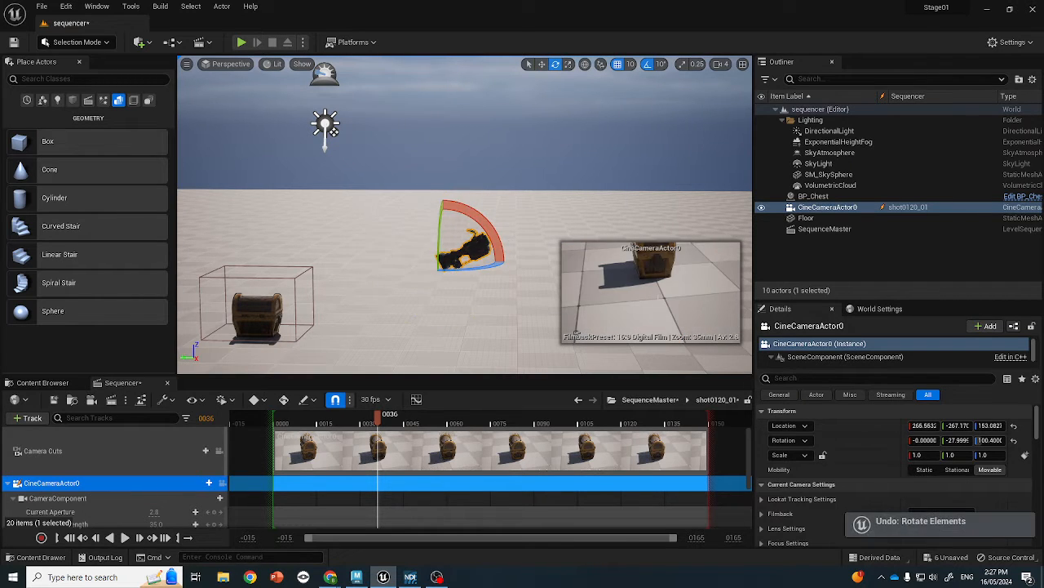
key(w)
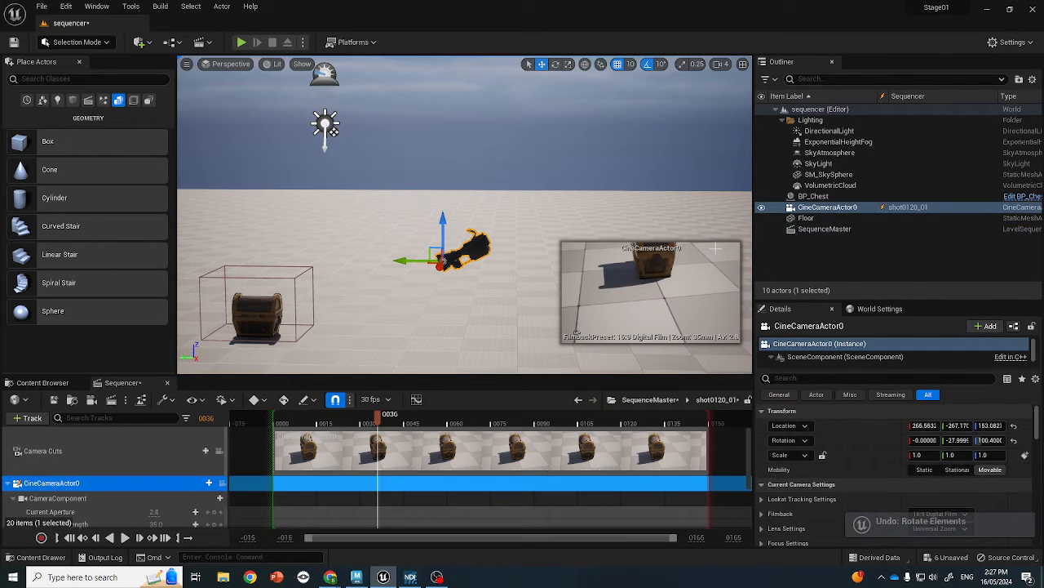
Step: Pilot CineCameraActor0, reframe the treasure chest from a higher angle, and move the playhead to frame 0
right_click(841, 214)
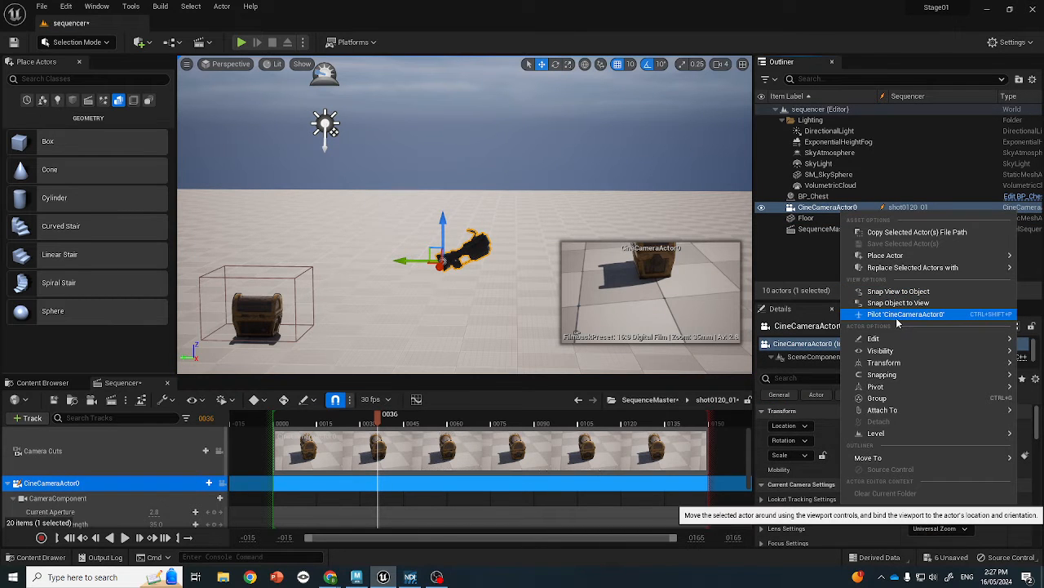
click(897, 315)
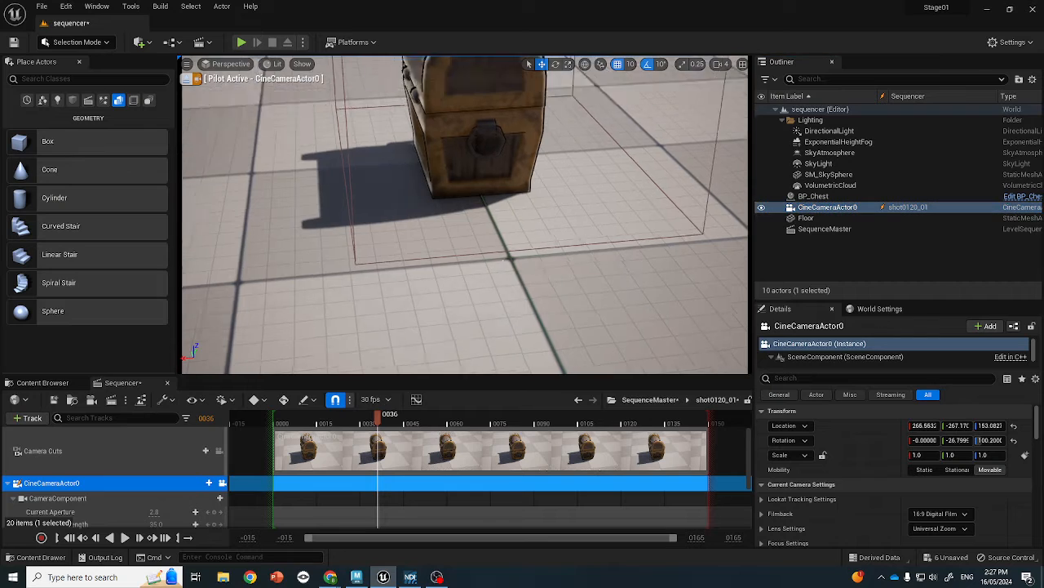
middle_drag(410, 355, 355, 339)
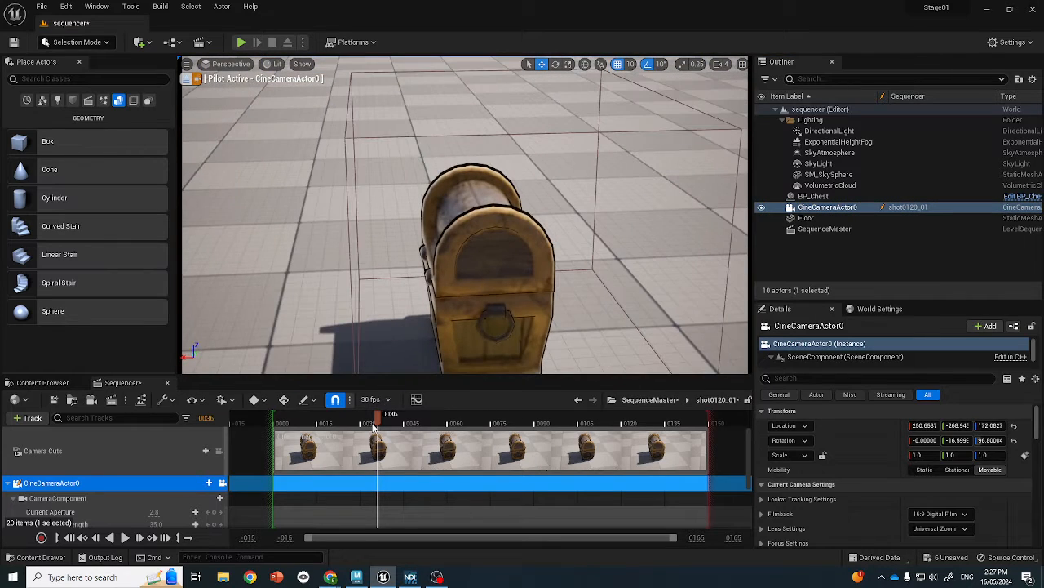
drag(374, 427, 272, 429)
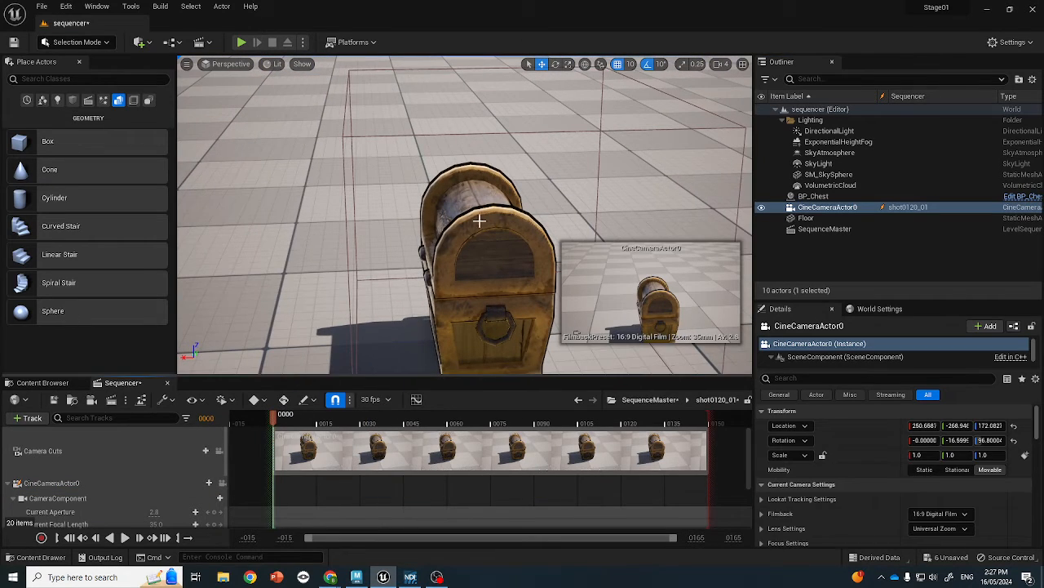
Step: Bring CineCameraActor0 into focus in the viewport and pilot it again at frame 0
right_drag(479, 220, 479, 193)
double_click(482, 192)
right_click(838, 210)
mouse_move(874, 280)
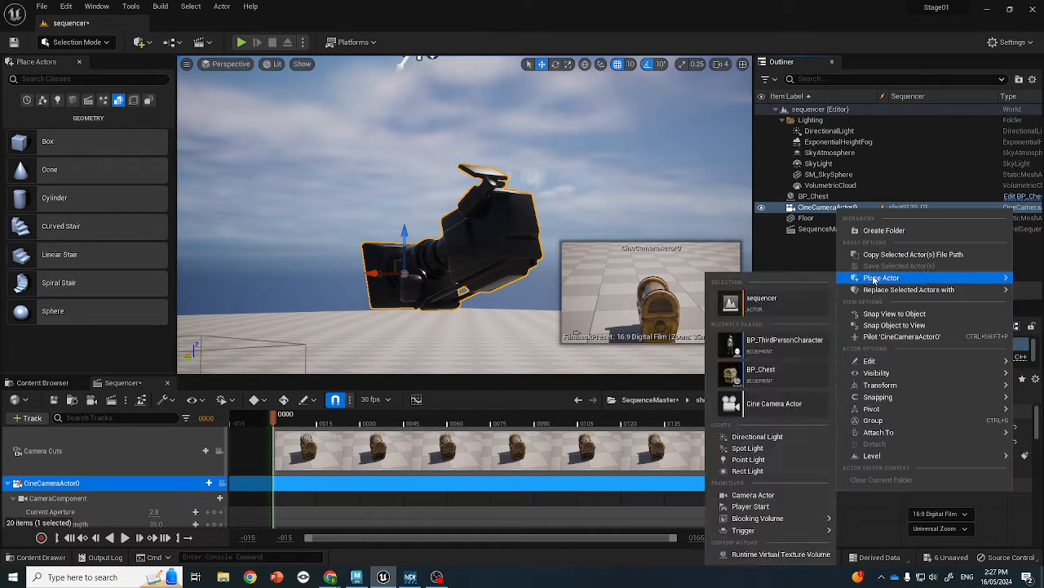
click(898, 336)
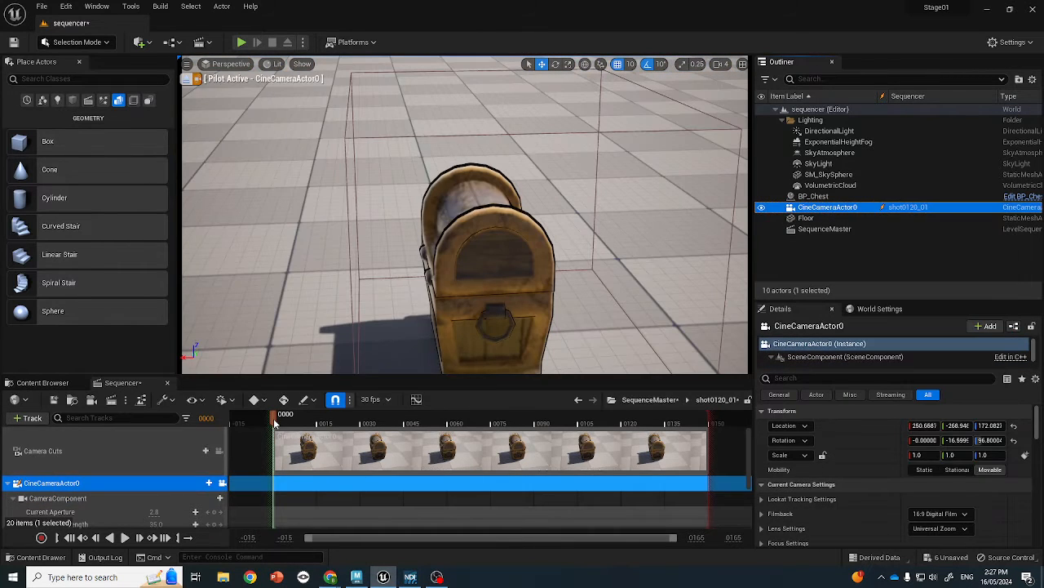
Step: Scrub past the shot's end to frame 156 and return the playhead to frame 0
drag(275, 421, 727, 440)
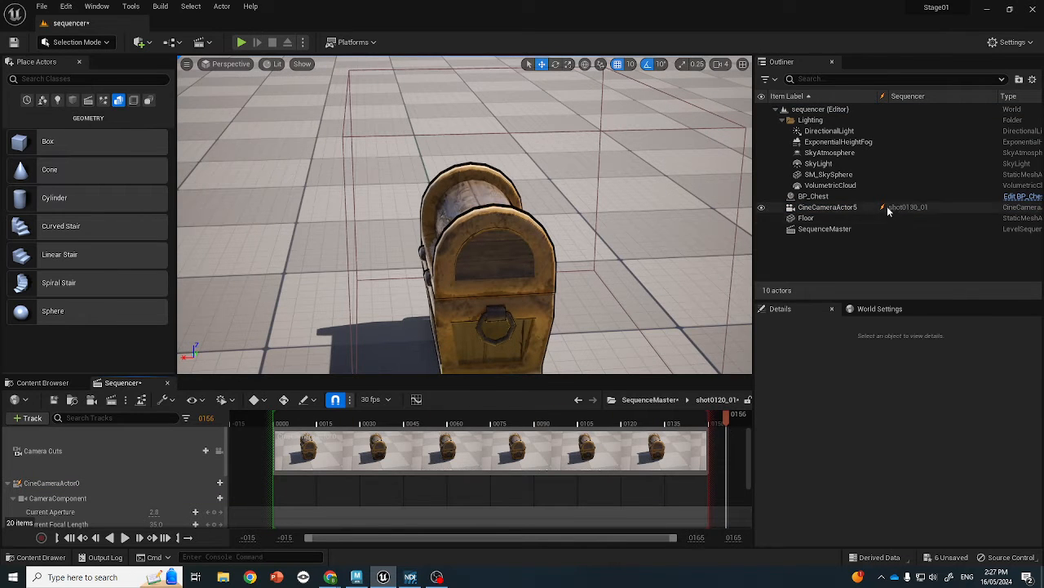
right_drag(571, 208, 555, 159)
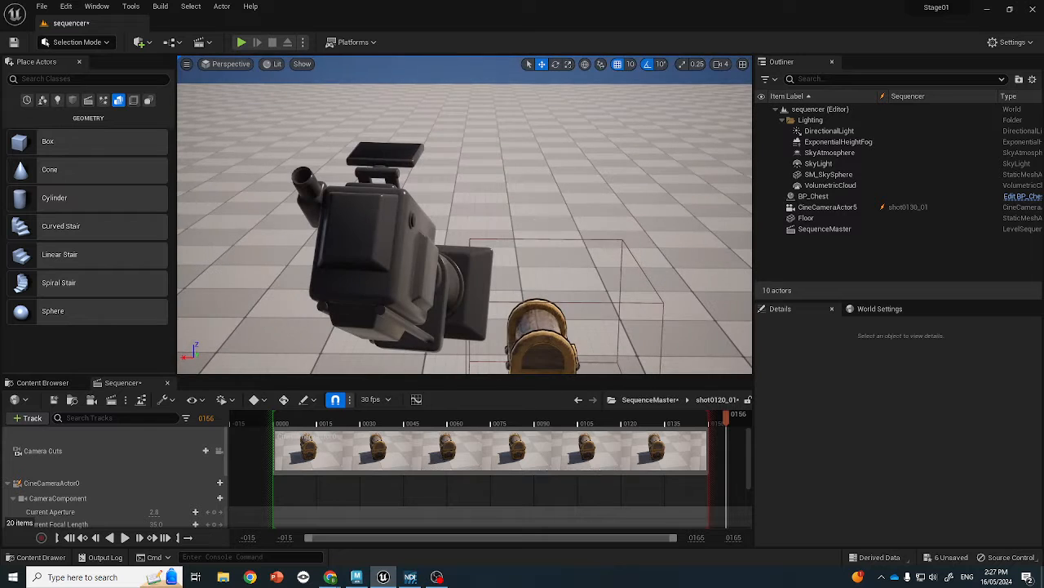
drag(540, 422, 406, 422)
Step: Resume piloting CineCameraActor0 with the playhead on the shot's first frame
key(f)
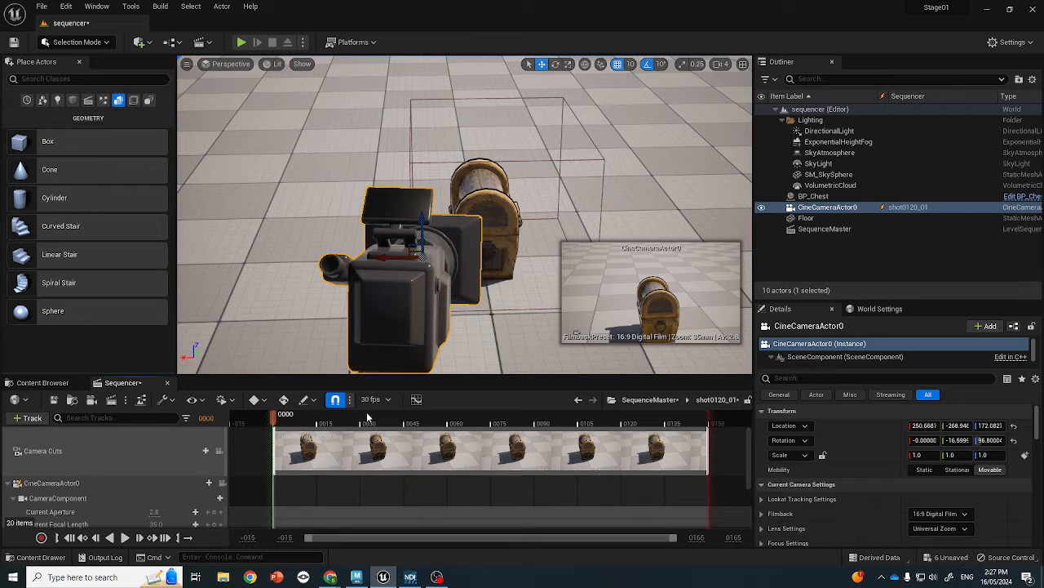
right_click(875, 209)
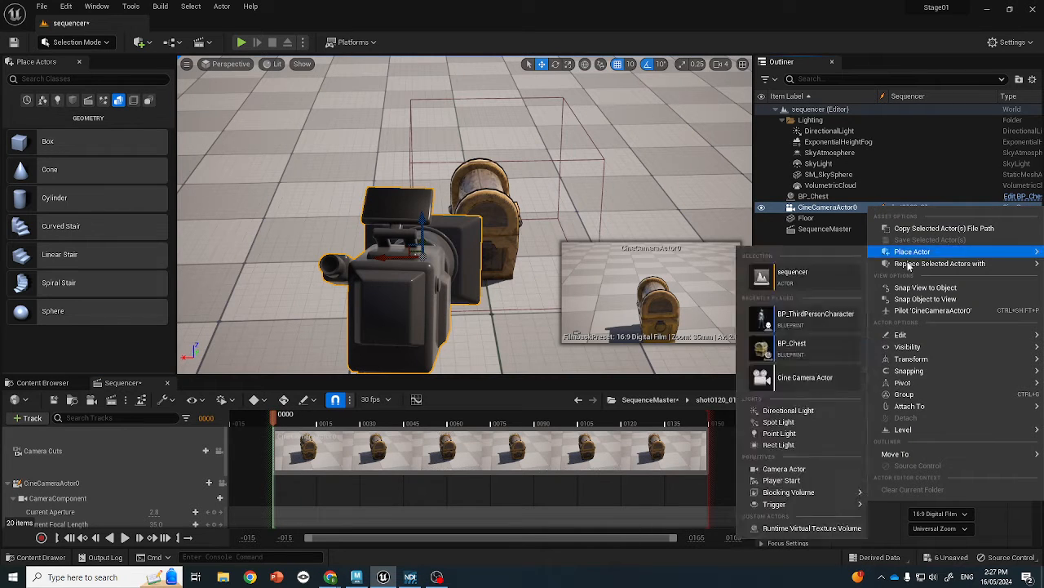
click(932, 310)
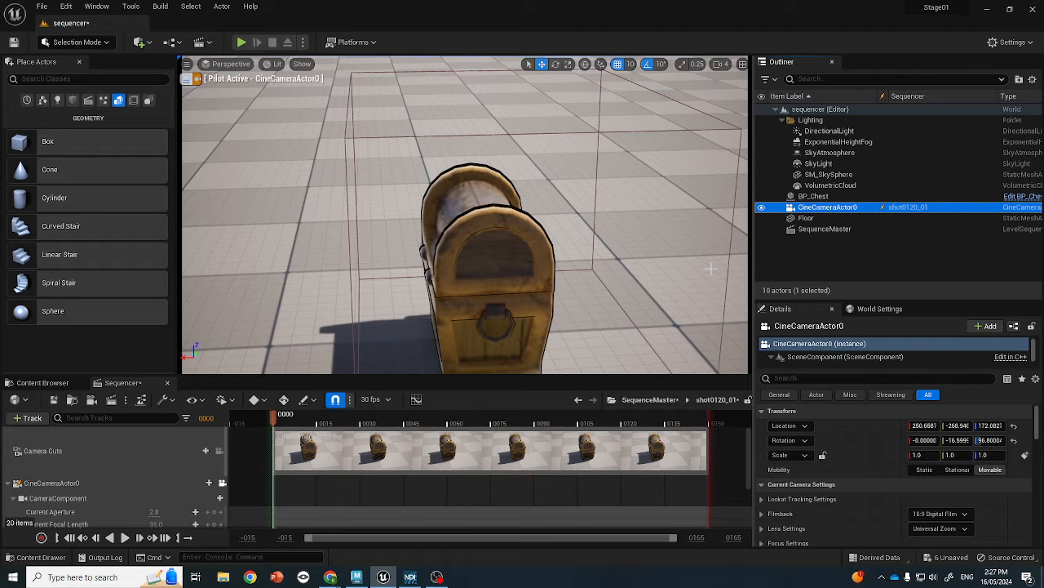
Step: Examine CineCameraActor0's aperture, focal length and manual focus tracks, and expand its Transform track to check the channels
scroll(368, 491, down, 3)
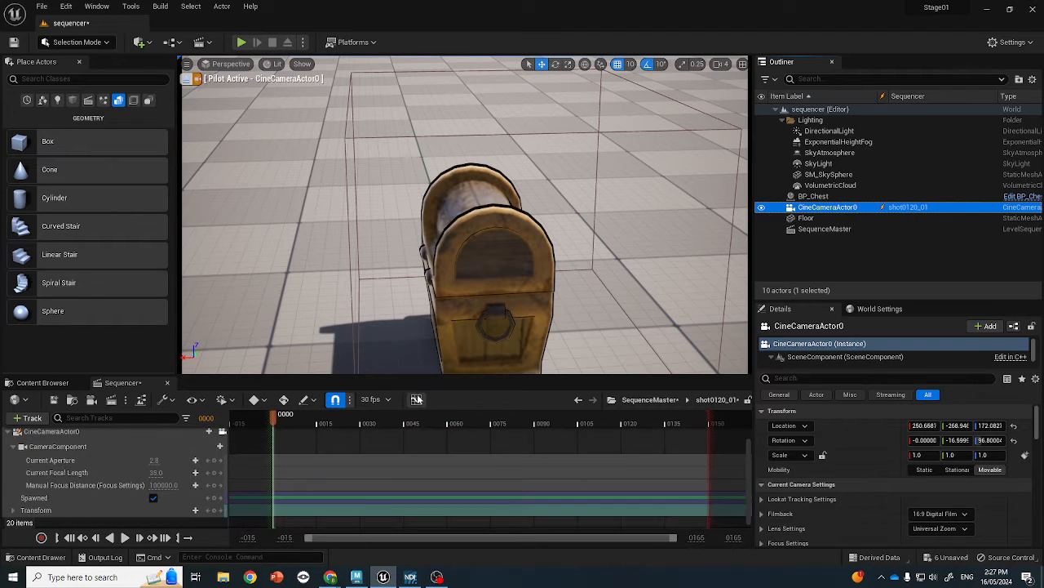
scroll(361, 473, down, 1)
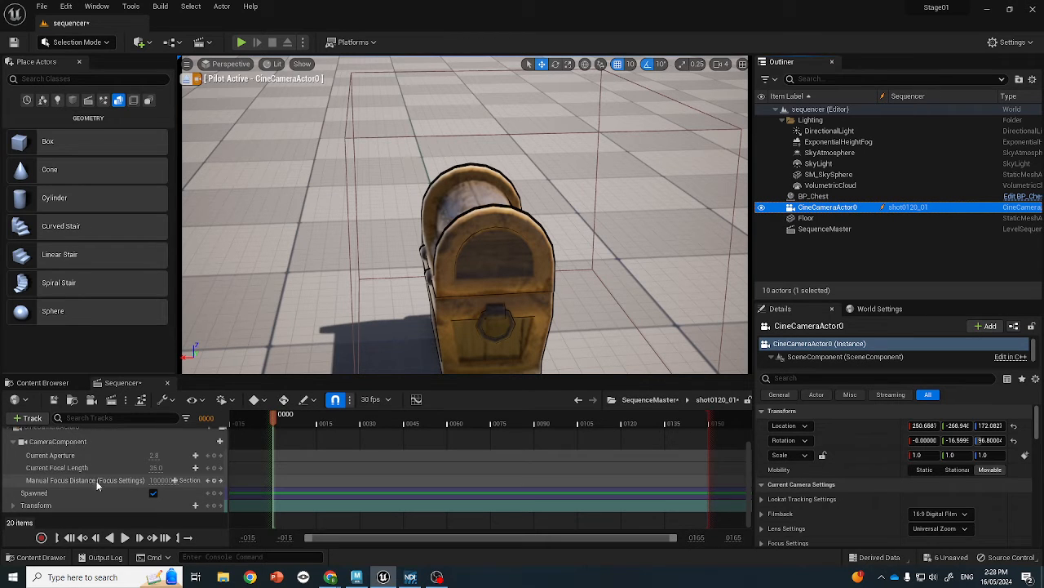
scroll(70, 465, up, 2)
scroll(70, 465, down, 1)
scroll(70, 467, down, 1)
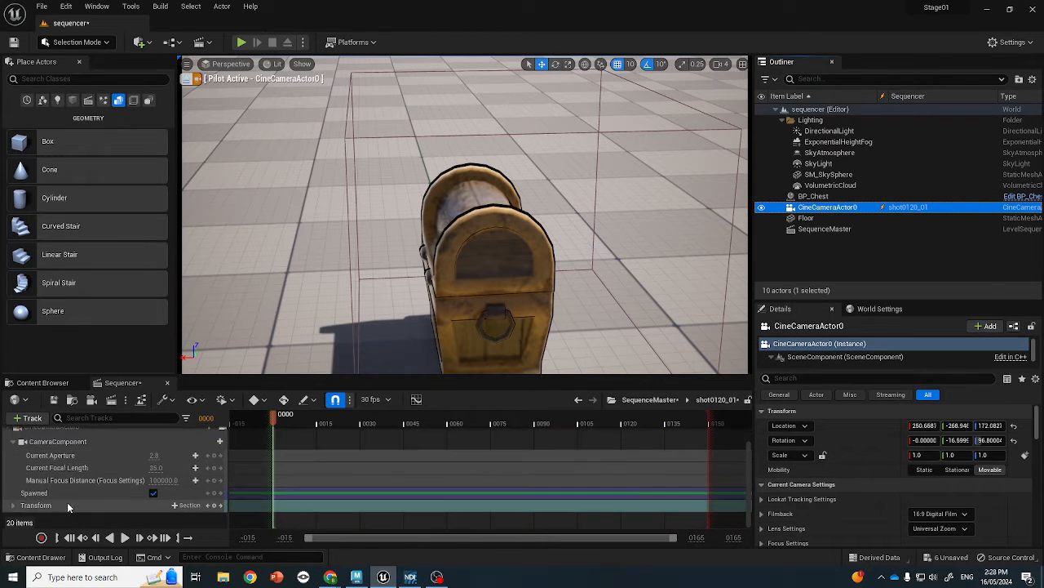
click(68, 506)
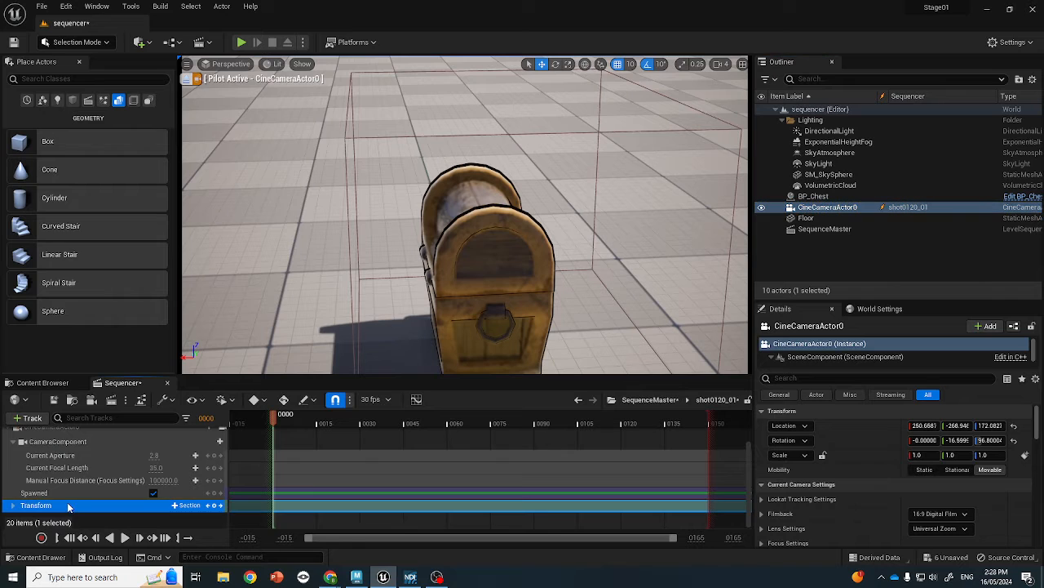
click(13, 506)
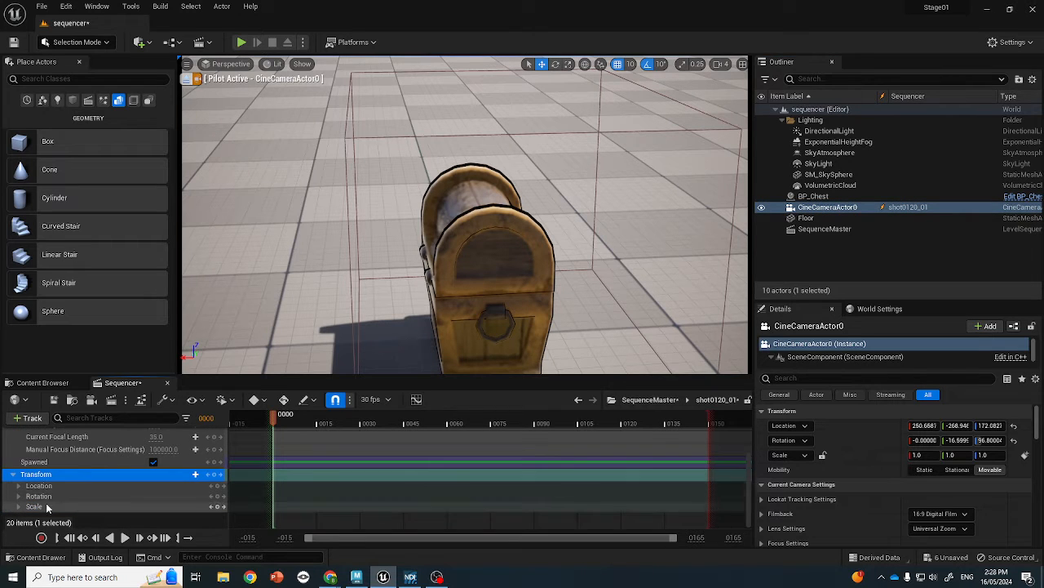
scroll(49, 497, up, 3)
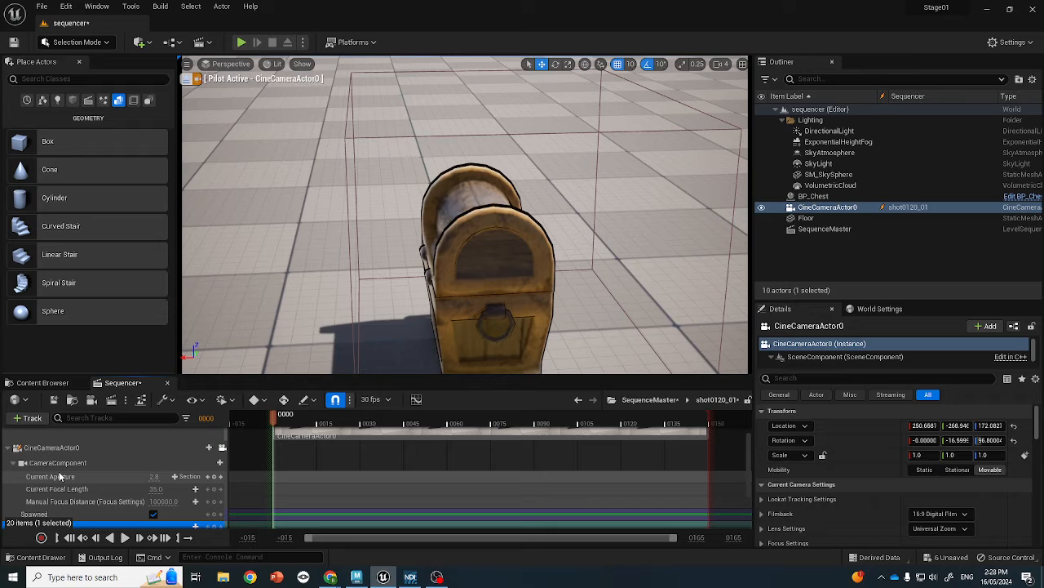
click(64, 477)
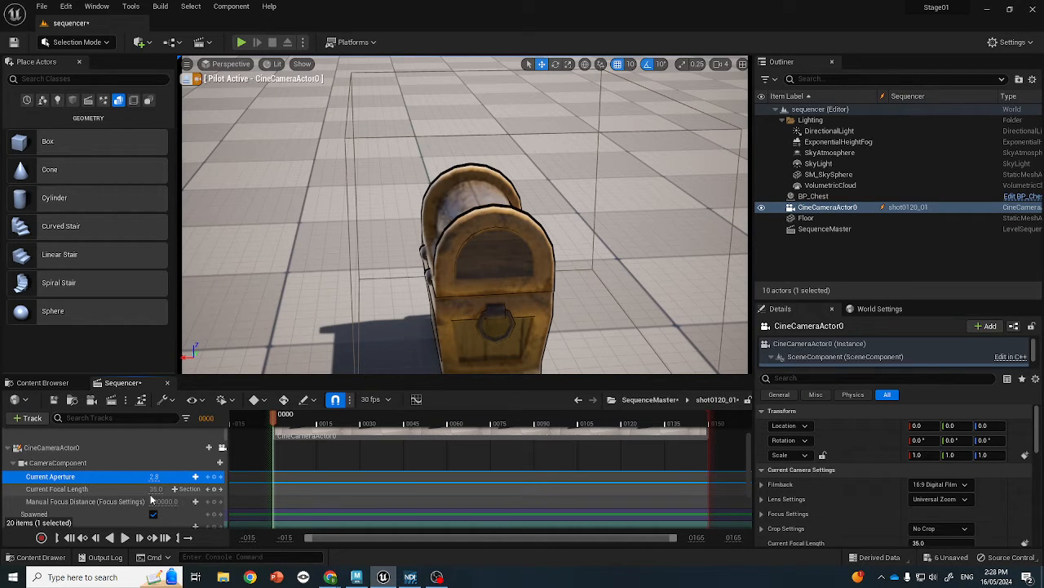
Step: Fly the piloted camera down to a low, close view of the chest with the horizon behind it
right_drag(431, 226, 411, 116)
key(w)
key(s)
key(w)
key(s)
key(a)
key(d)
key(w)
key(s)
key(w)
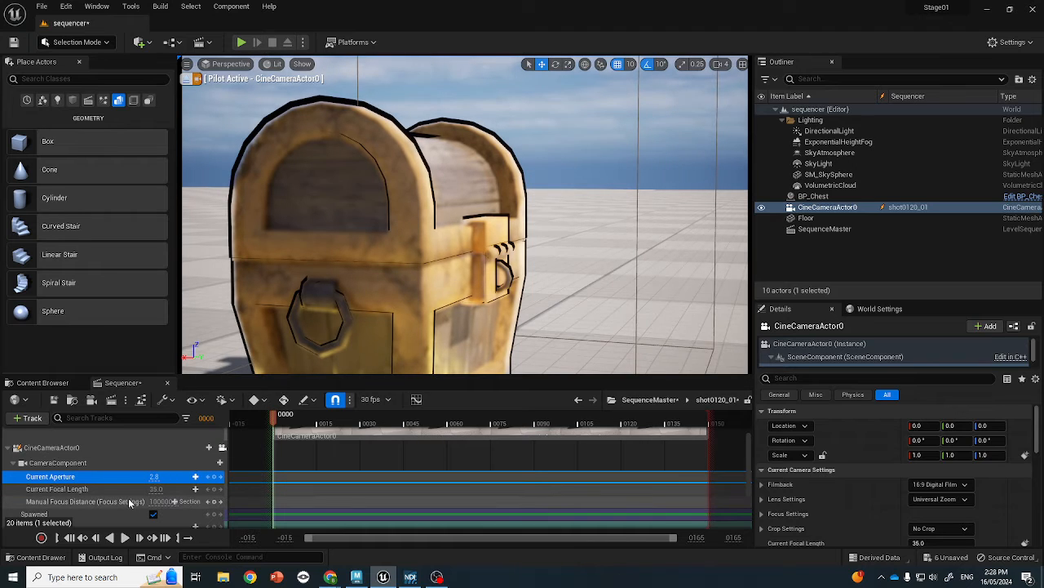
Step: Move the camera closer to the chest and bring it into focus with a manual focus distance of about 135.17
click(155, 500)
mouse_move(155, 501)
mouse_down()
mouse_move(118, 501)
mouse_move(186, 501)
mouse_move(164, 501)
mouse_up()
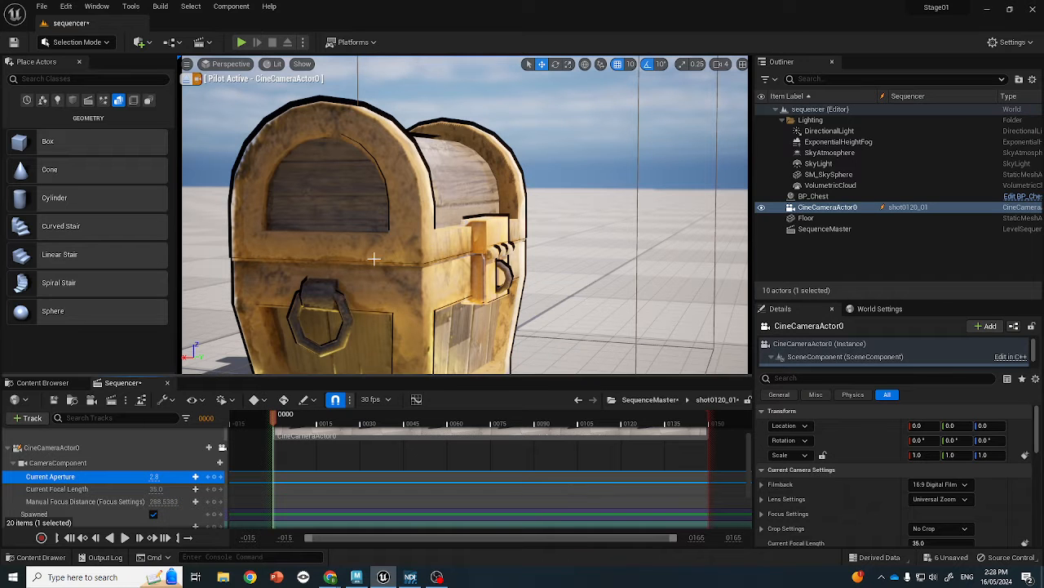
mouse_move(374, 259)
right_down()
mouse_move(387, 257)
mouse_move(372, 257)
right_up()
key(w)
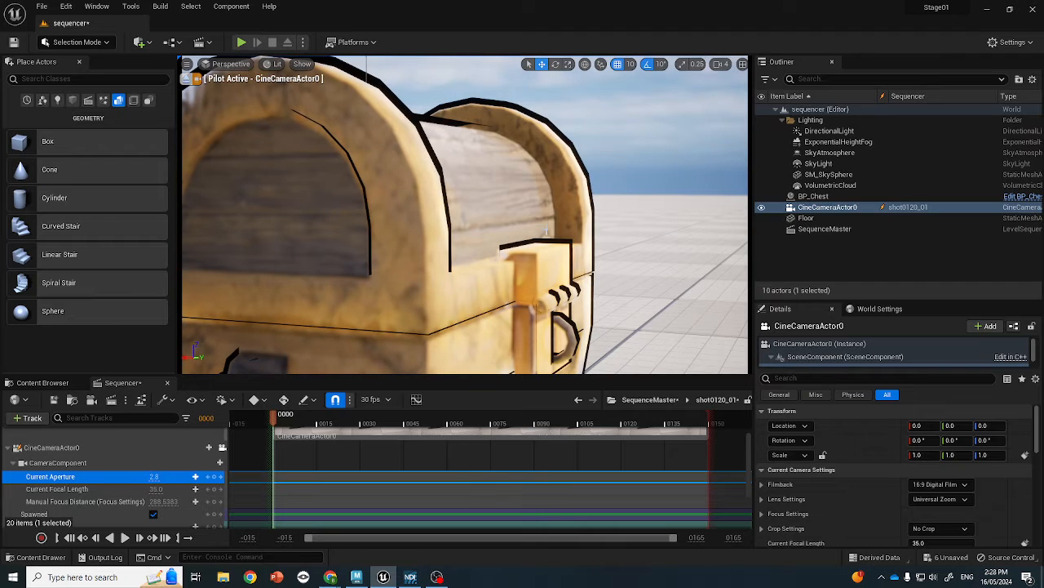
click(668, 173)
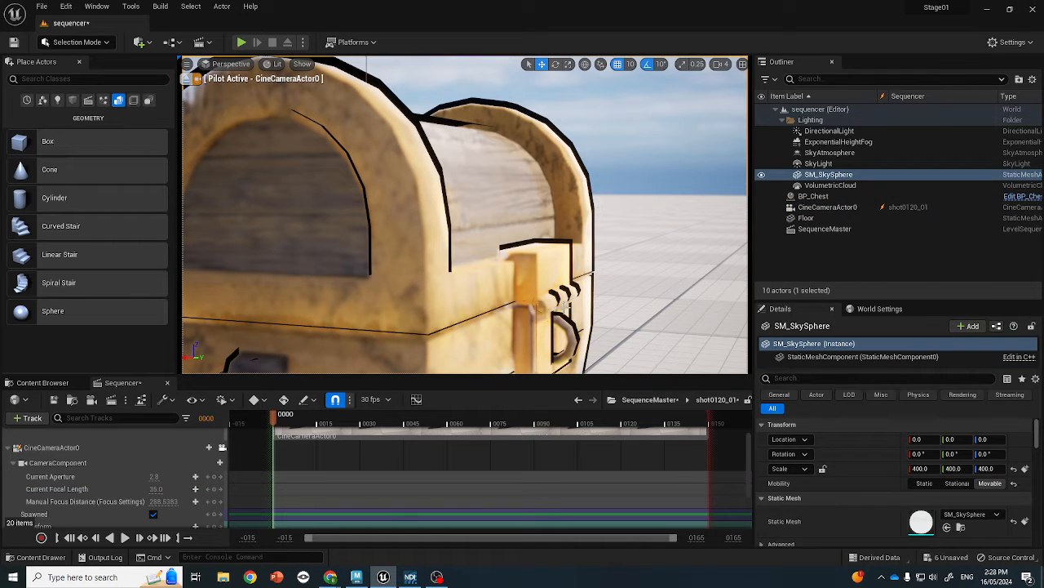
drag(162, 501, 190, 501)
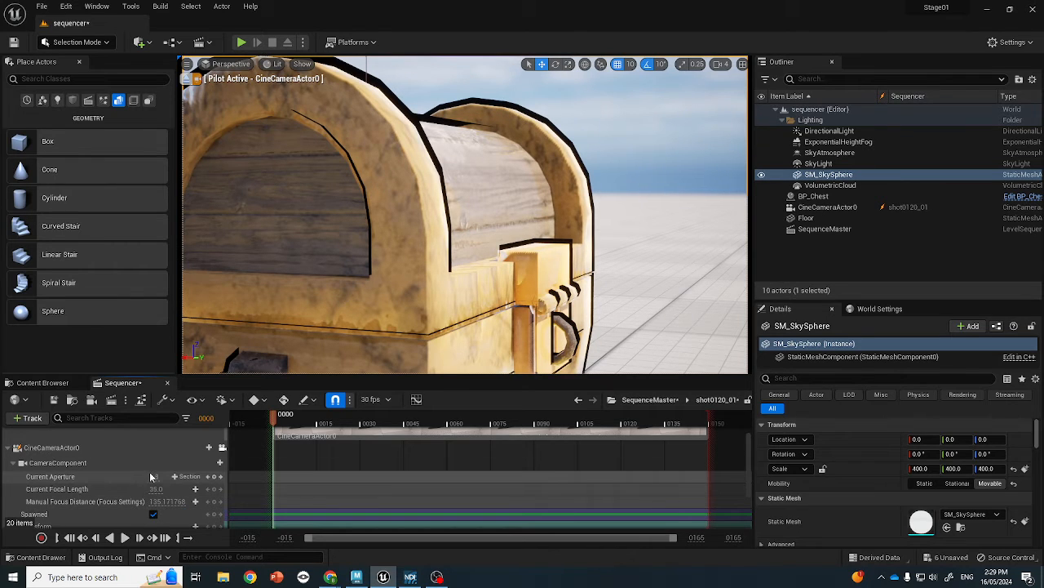
Step: Adjust the camera's lens settings to an aperture of about 29.99, focus distance of about 99.93 and focal length of about 34.87
drag(153, 476, 175, 476)
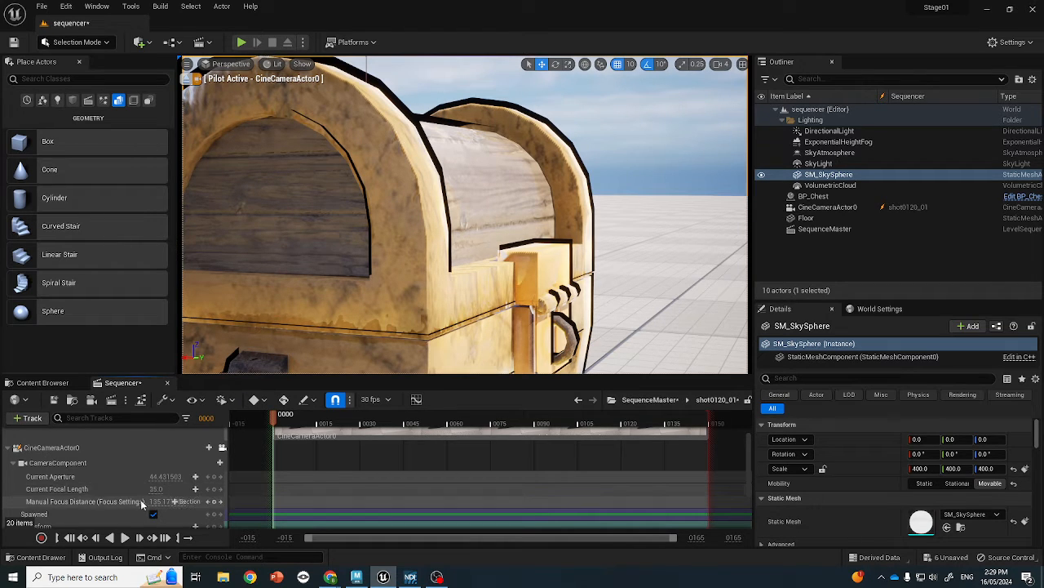
drag(159, 501, 175, 501)
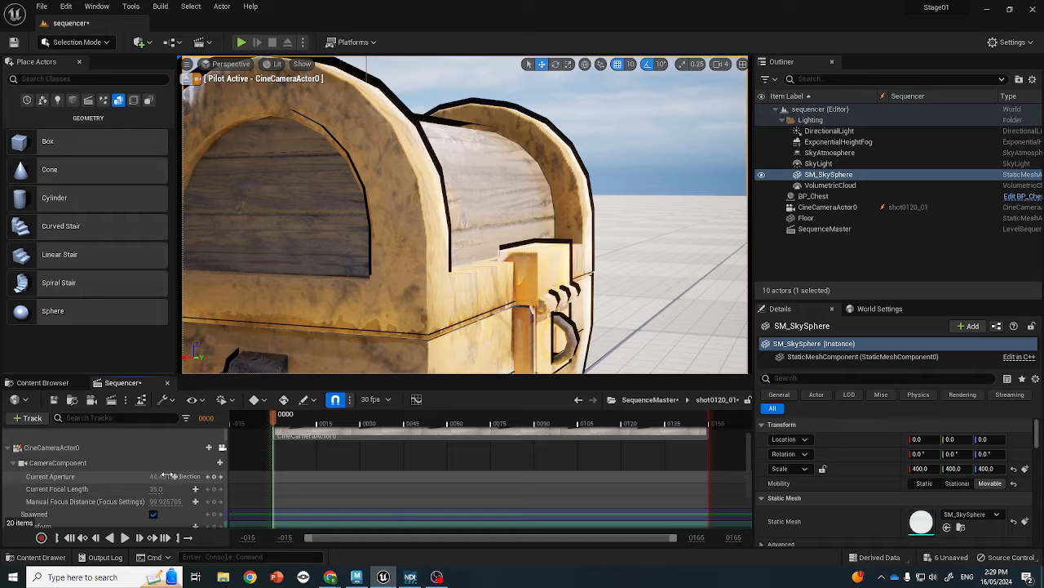
mouse_move(166, 476)
mouse_down()
mouse_move(152, 476)
mouse_move(180, 476)
mouse_up()
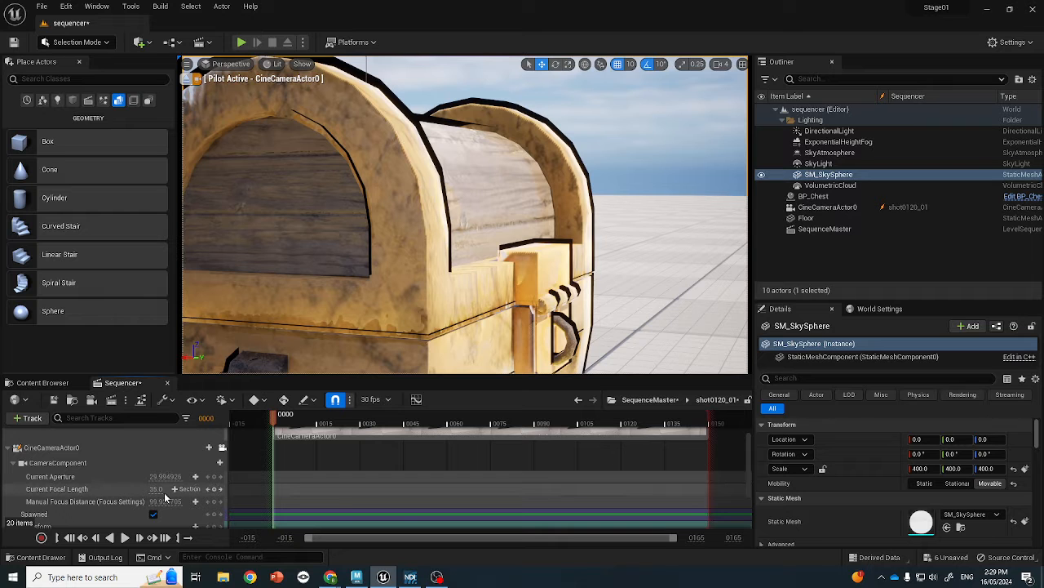
mouse_move(158, 488)
mouse_down()
mouse_move(148, 489)
mouse_move(170, 489)
mouse_move(144, 488)
mouse_up()
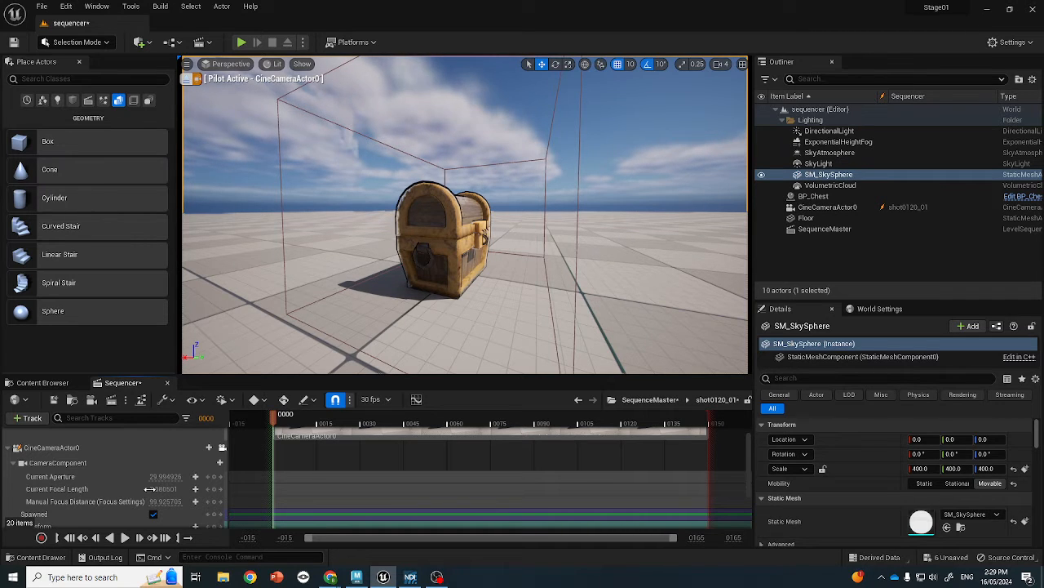
mouse_move(156, 489)
mouse_down()
mouse_move(262, 488)
mouse_move(157, 489)
mouse_up()
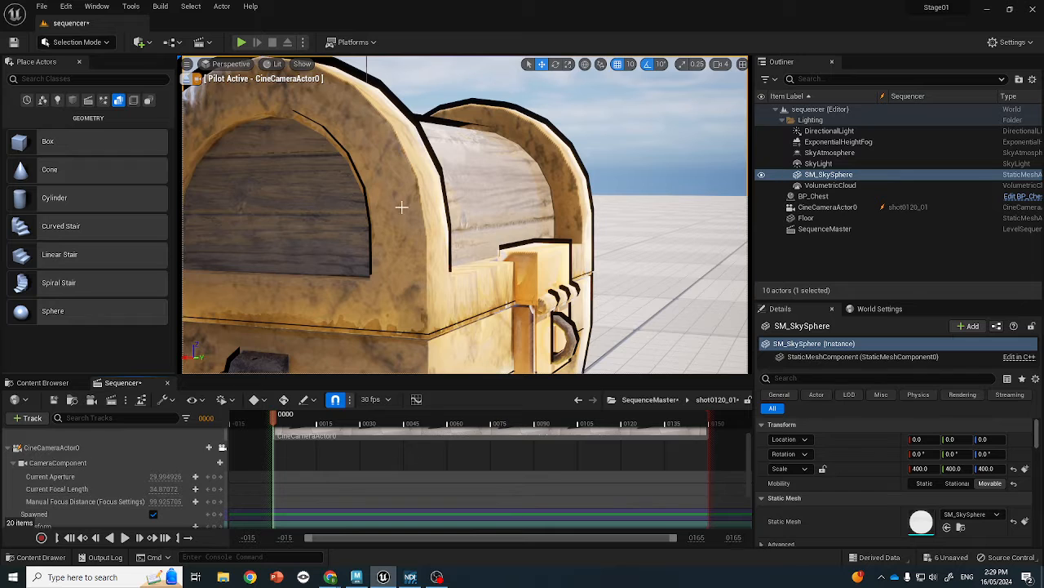
Step: Reframe the piloted camera to show the whole chest from its front corner with the latch facing the view
drag(390, 302, 380, 341)
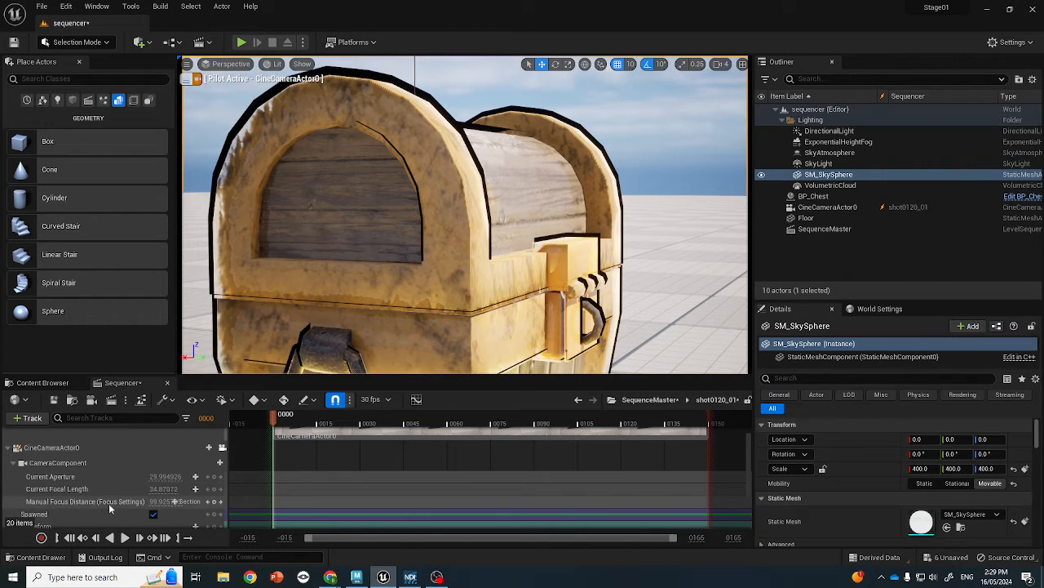
alt+drag(555, 220, 457, 216)
right_drag(465, 217, 395, 216)
drag(396, 216, 348, 281)
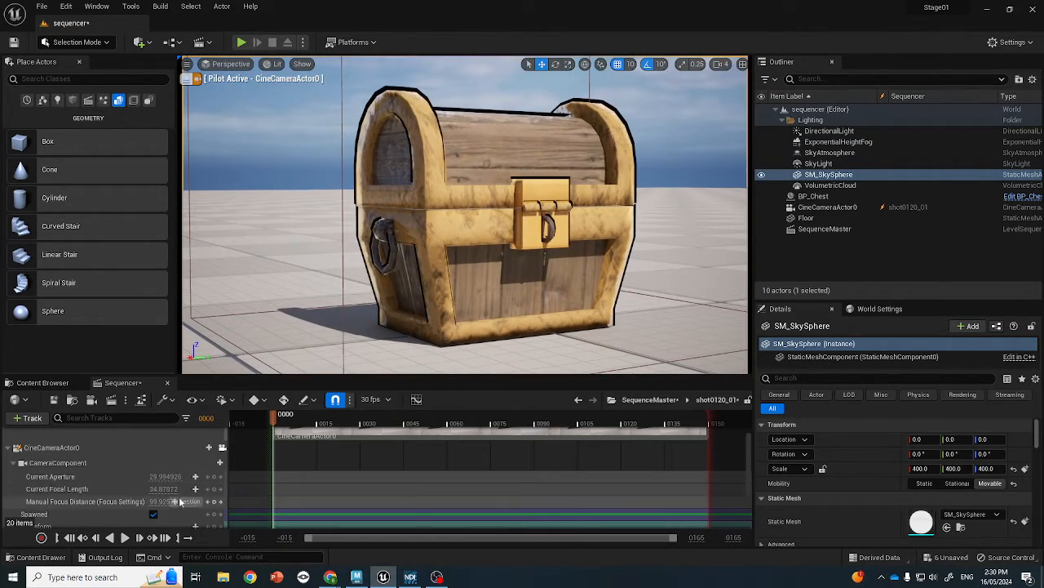
Step: Blur the chest with a manual focus distance of about 1.74 and key that value at frame 0
drag(163, 501, 152, 499)
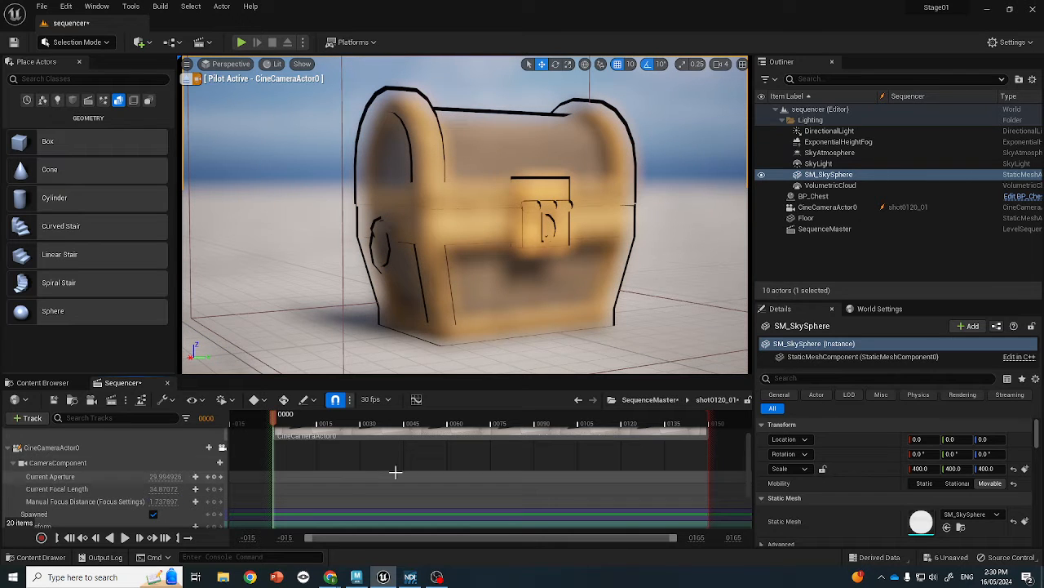
scroll(210, 494, down, 1)
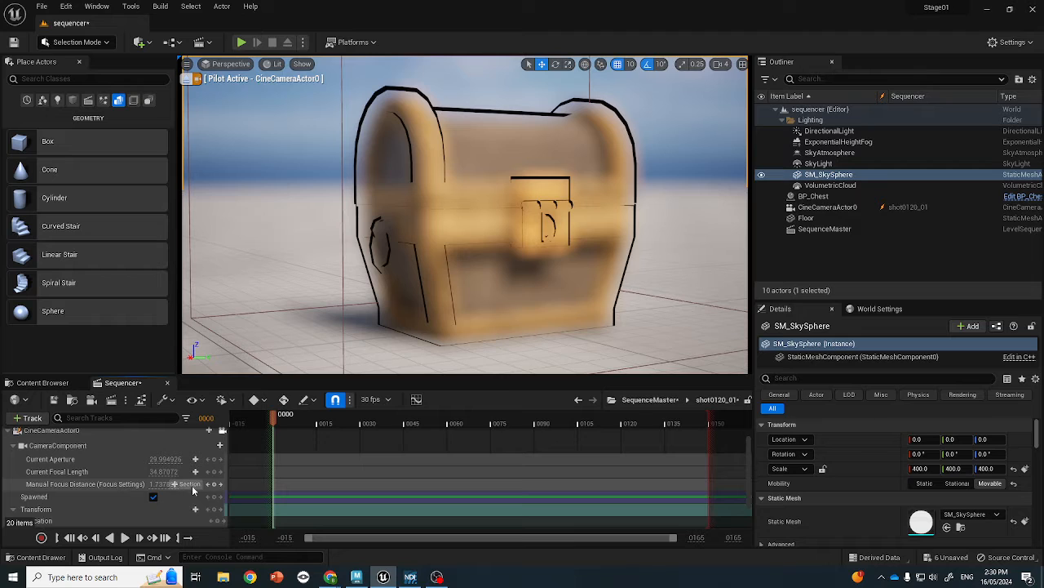
click(215, 484)
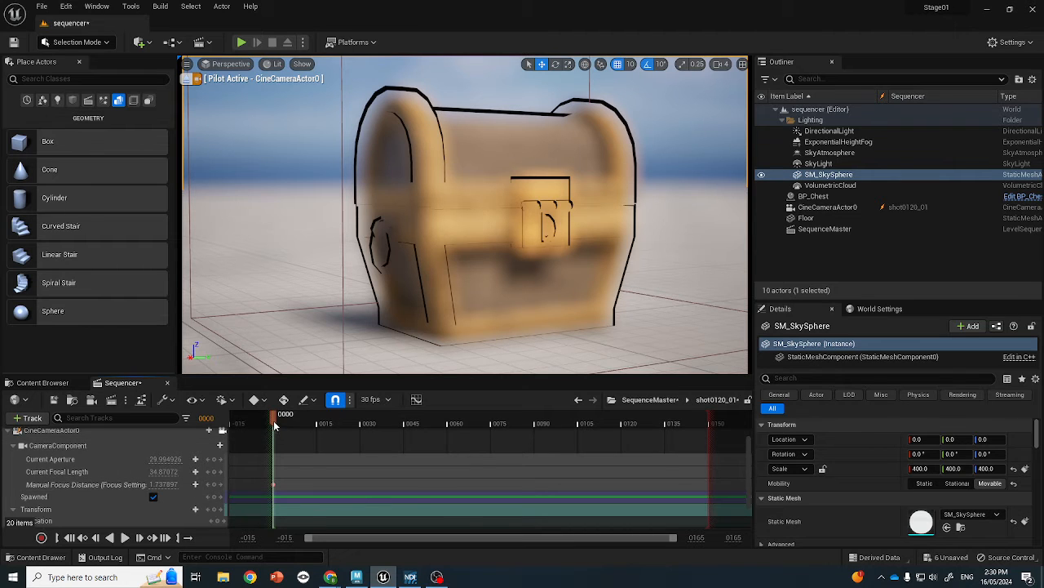
Step: At frame 30, increase the manual focus distance until the chest is sharp and keyframe it
drag(275, 424, 360, 430)
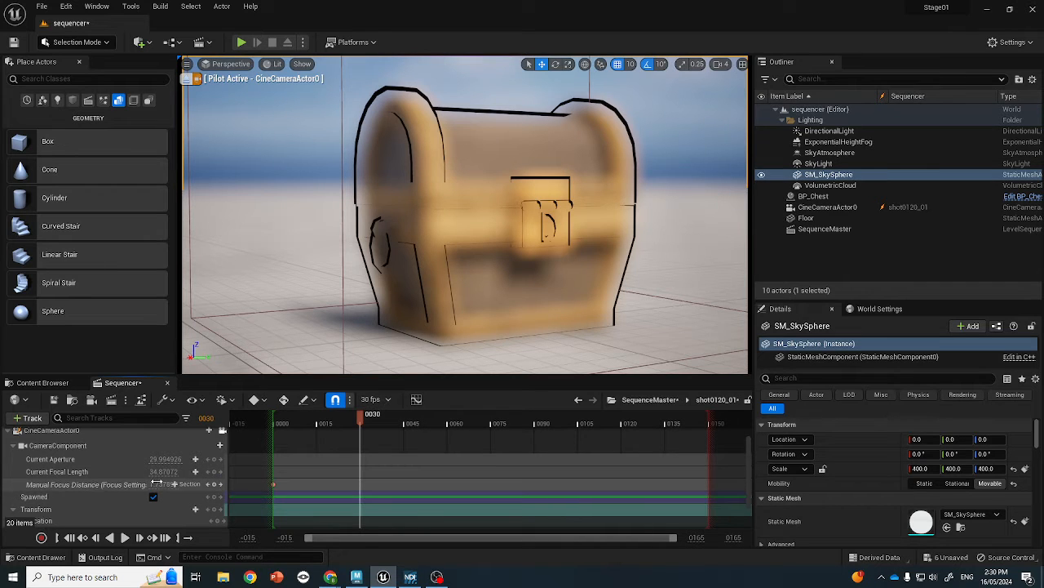
mouse_move(162, 485)
mouse_down()
mouse_move(174, 485)
mouse_move(163, 484)
mouse_up()
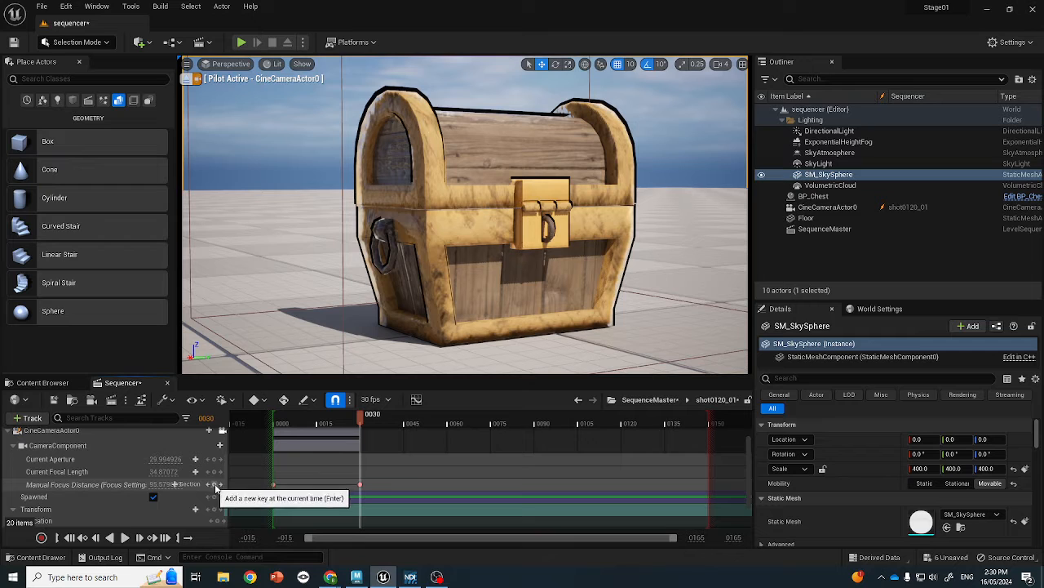
Step: Move the second manual focus distance key to frame 60 to lengthen the focus pull
click(360, 485)
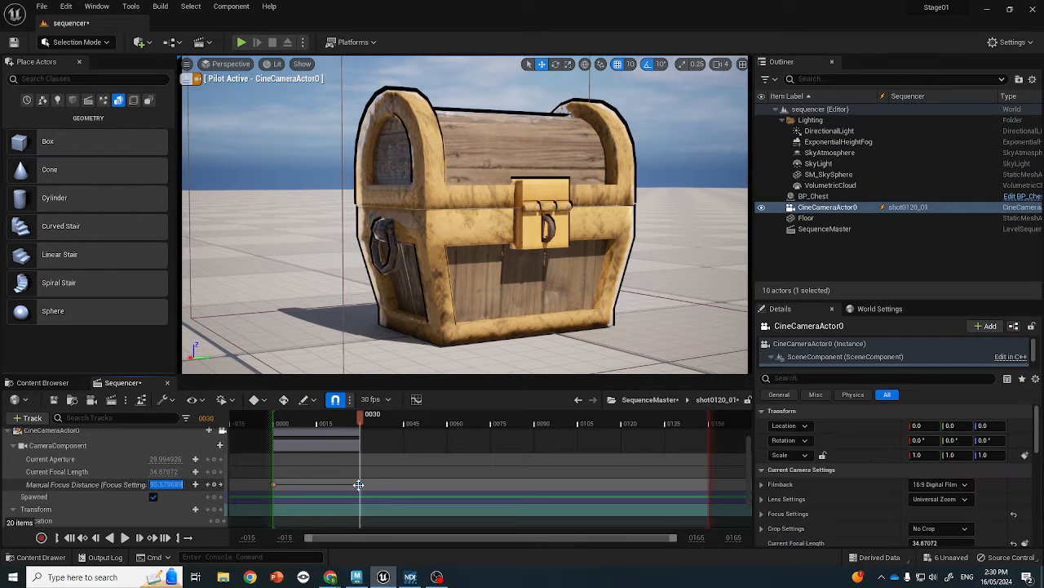
drag(359, 485, 447, 485)
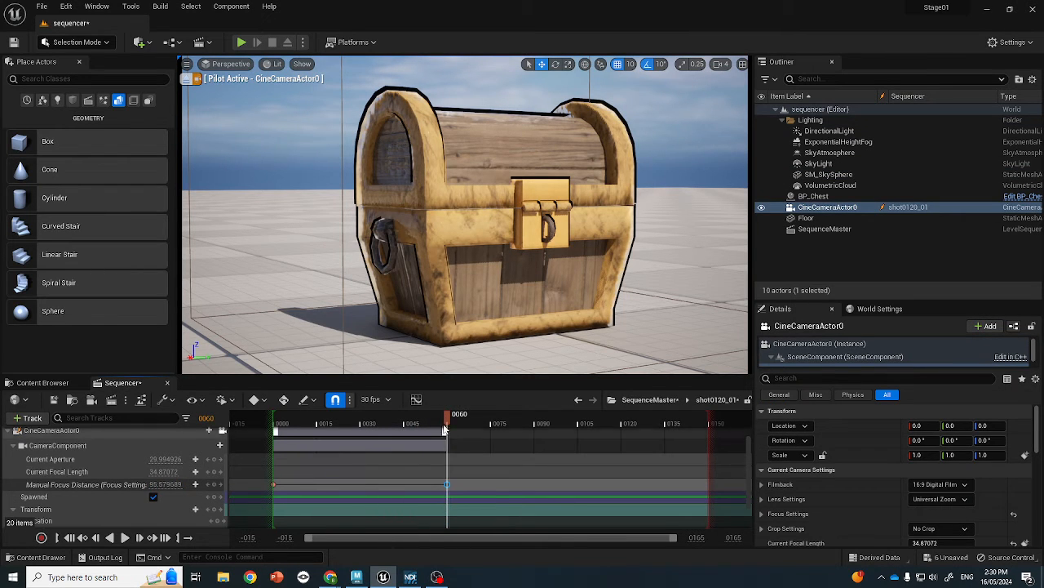
mouse_move(445, 428)
mouse_down()
mouse_move(321, 435)
mouse_move(447, 435)
mouse_up()
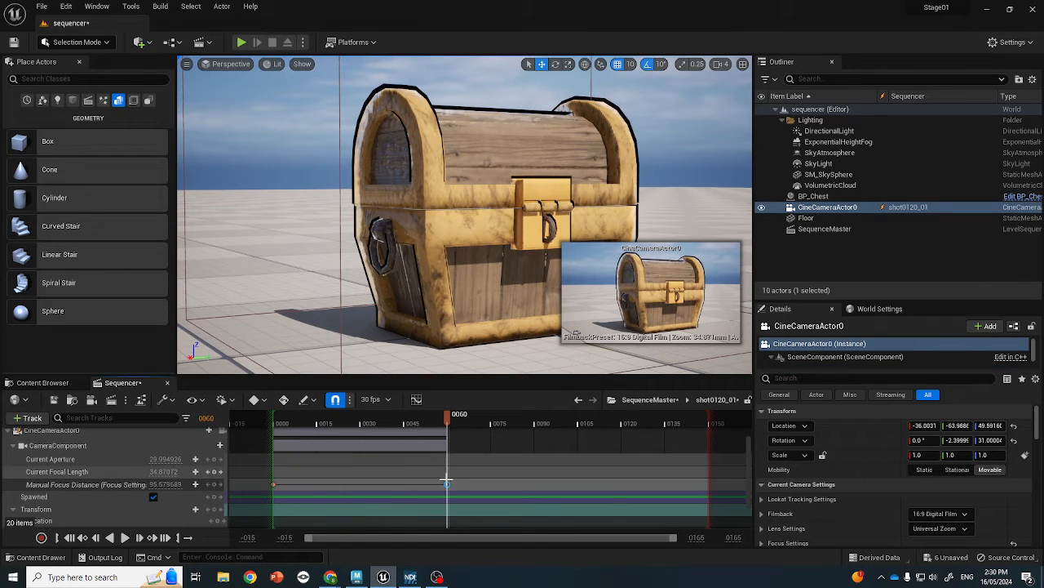
Step: Leave the piloted camera and examine the start of the focus pull from outside, with the playhead back at frame 0
click(827, 208)
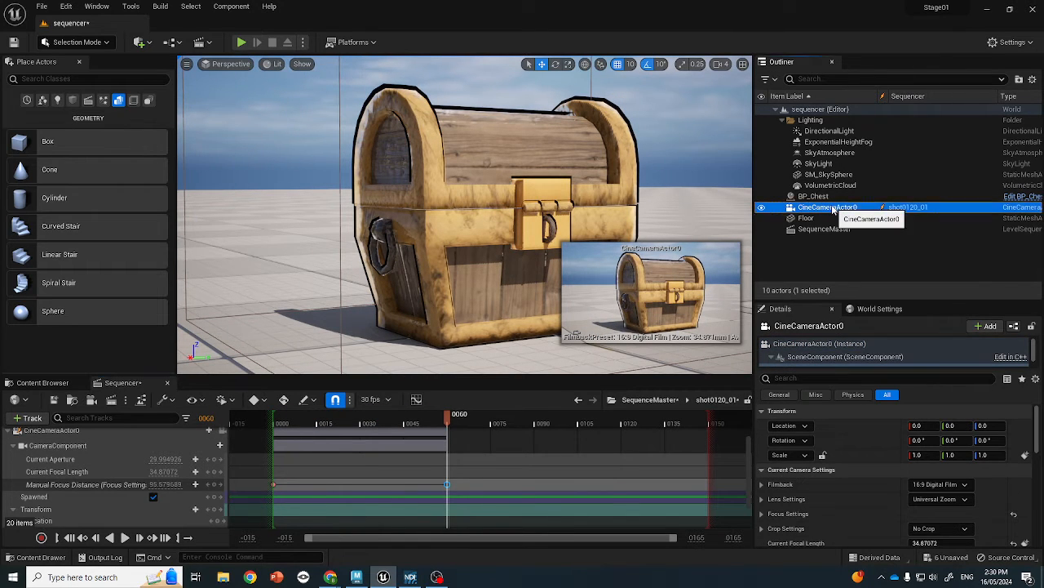
right_click(833, 210)
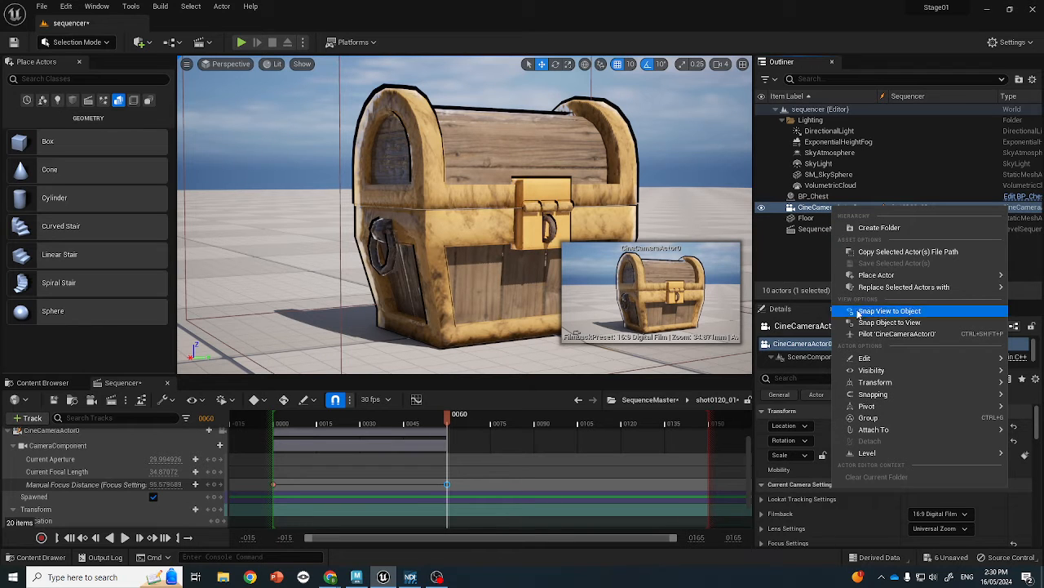
drag(447, 422, 284, 423)
key(s)
right_drag(457, 203, 491, 270)
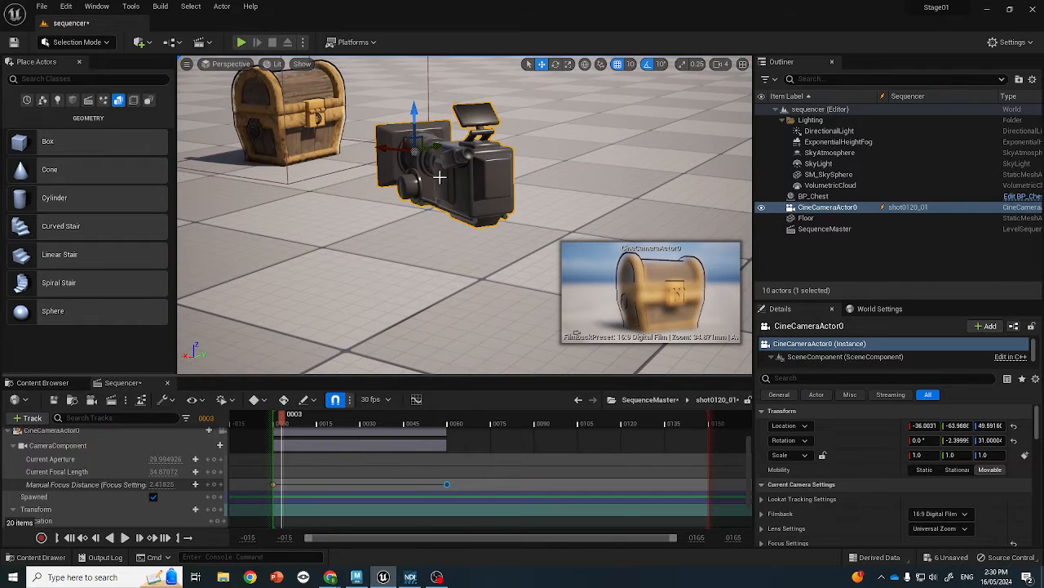
click(276, 424)
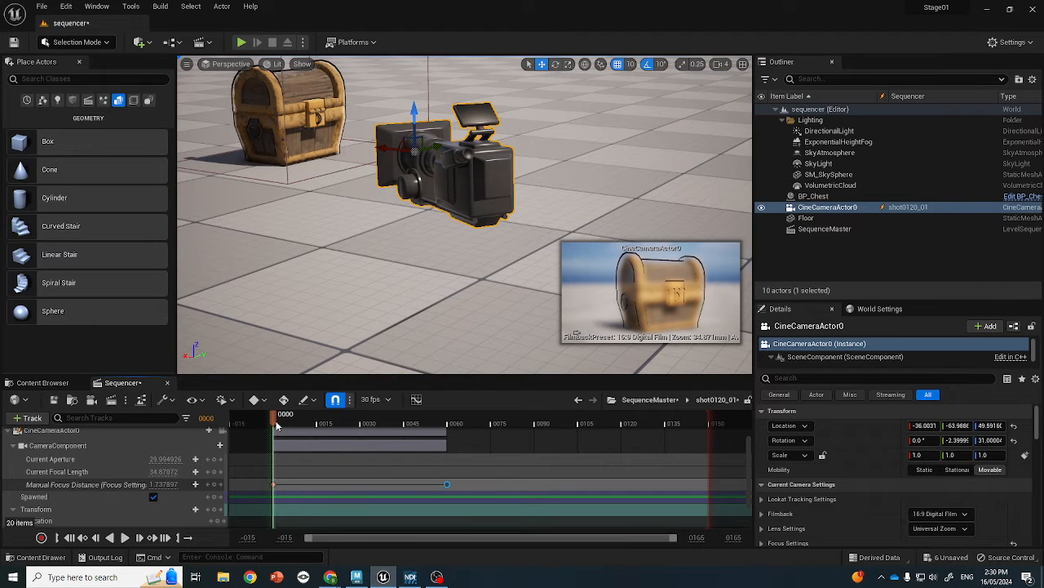
Step: Return to the piloted view of CineCameraActor0 and check the chest's blur over the first frames
right_click(476, 154)
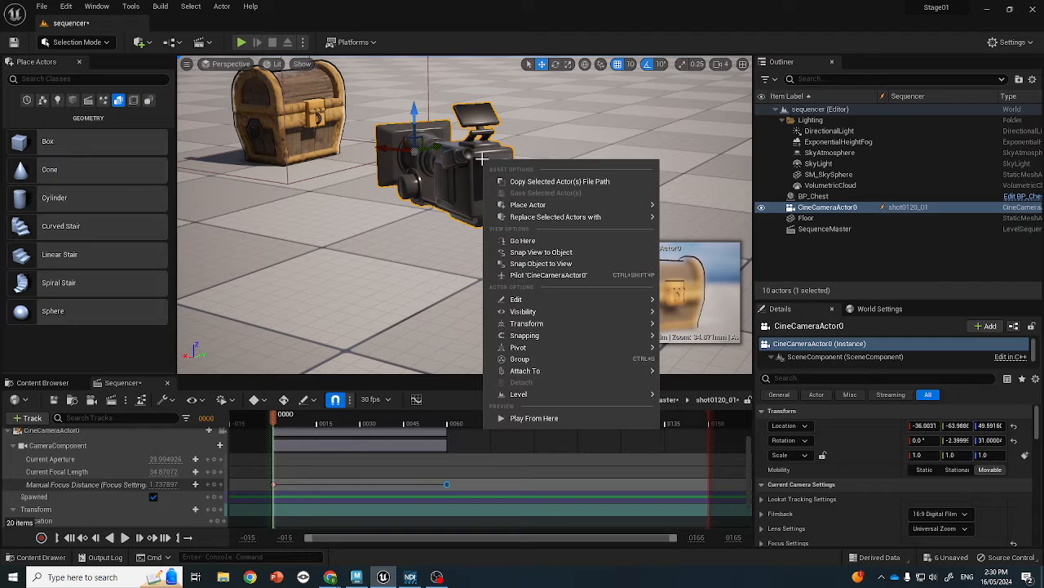
right_click(857, 209)
click(886, 312)
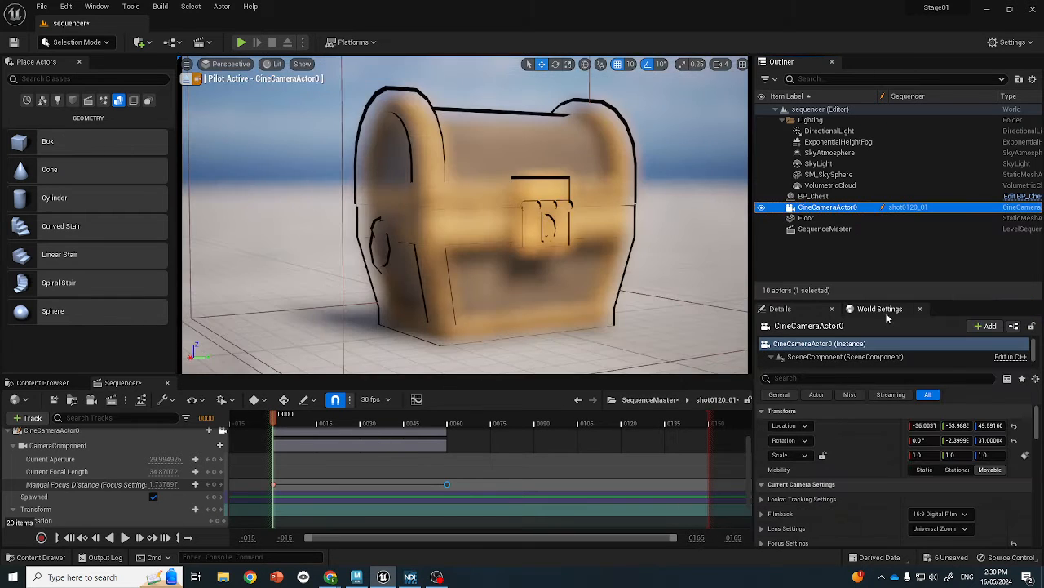
mouse_move(275, 420)
mouse_down()
mouse_move(361, 418)
mouse_move(282, 415)
mouse_up()
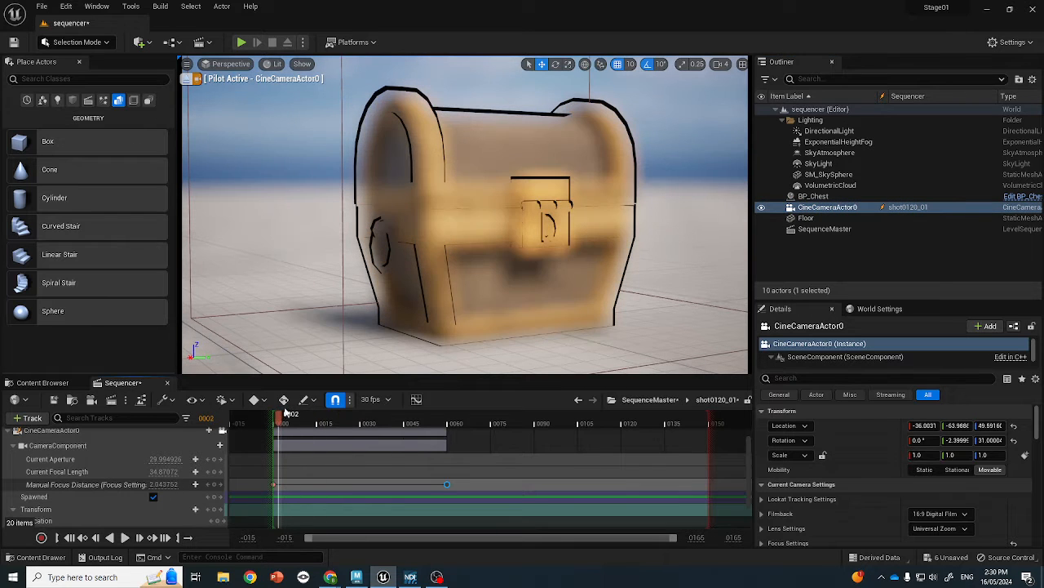
Step: Delete the section holding the camera's manual focus distance keys
click(448, 484)
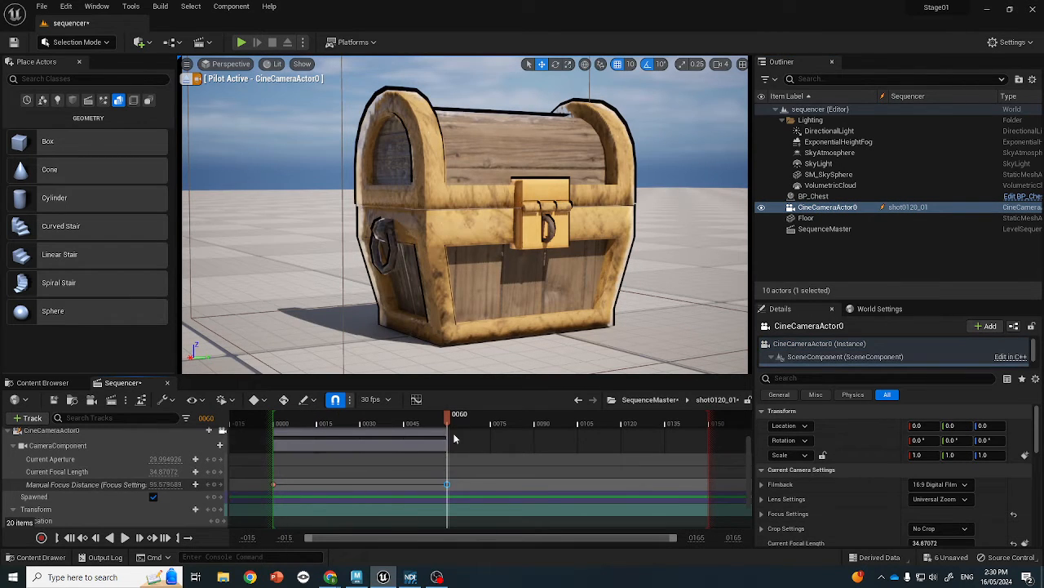
right_click(447, 483)
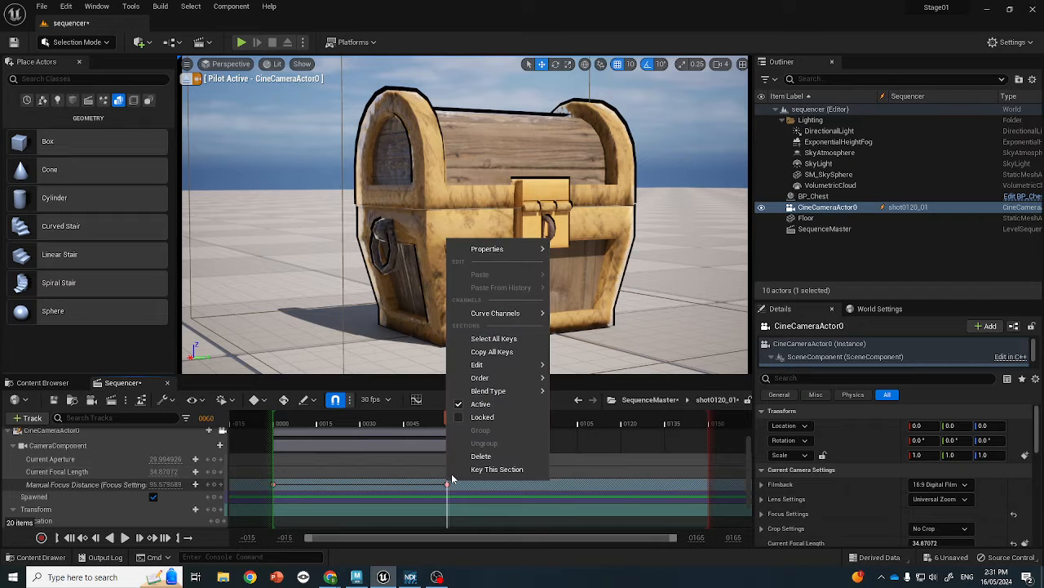
click(477, 457)
Step: At frame 1, pull the piloted camera back until the whole chest sits small in frame, and key its transform
drag(448, 417, 278, 417)
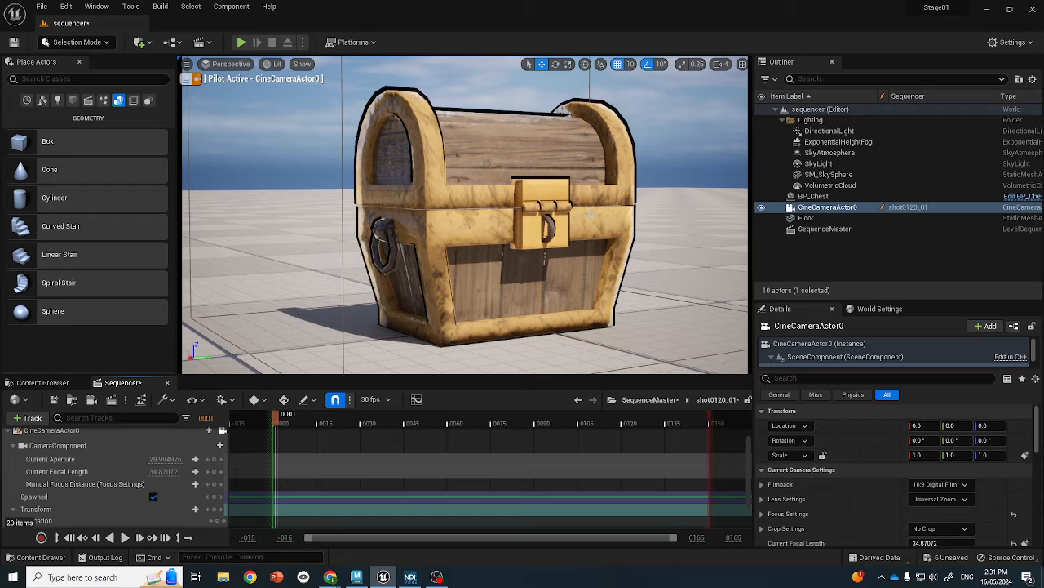
right_drag(591, 214, 608, 233)
drag(436, 251, 439, 281)
middle_drag(494, 203, 478, 216)
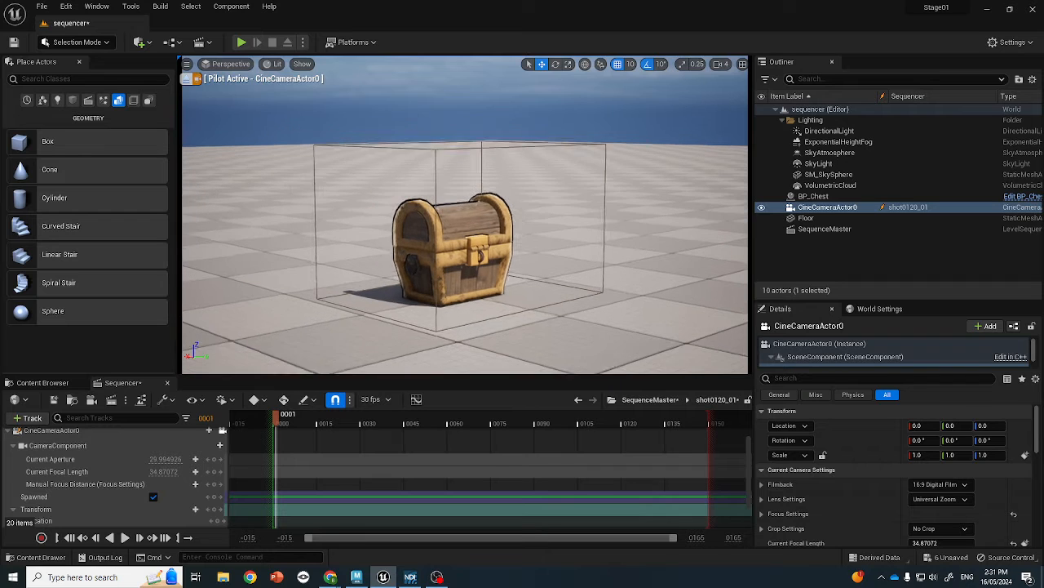
scroll(223, 507, down, 2)
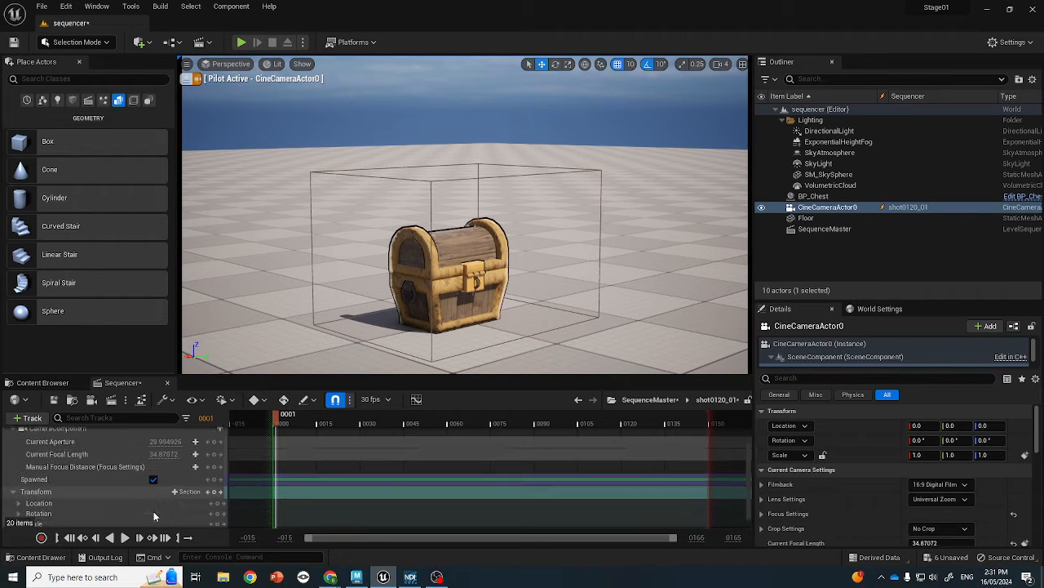
click(217, 485)
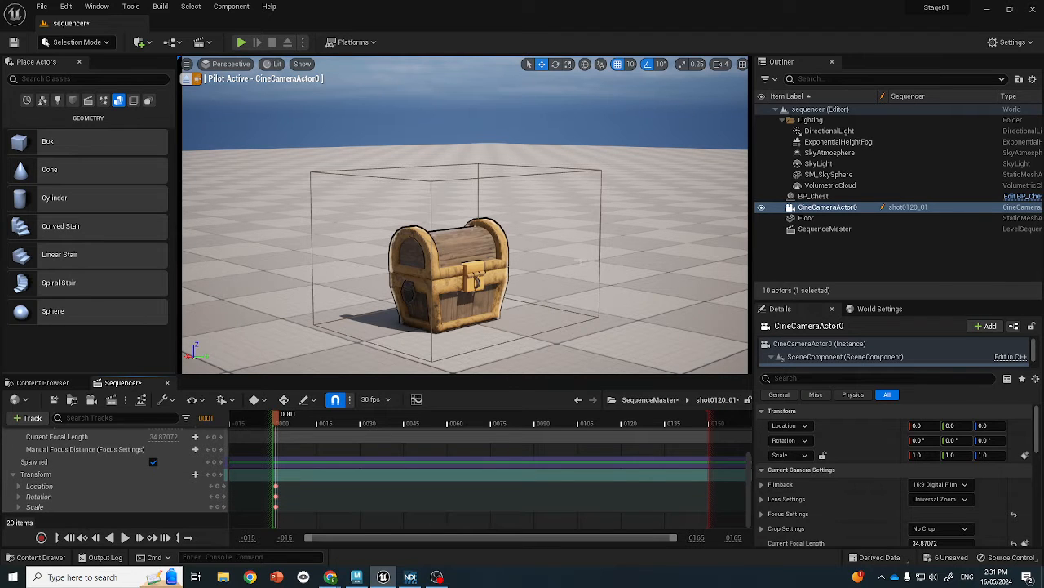
alt+drag(580, 260, 560, 263)
click(511, 258)
key(f)
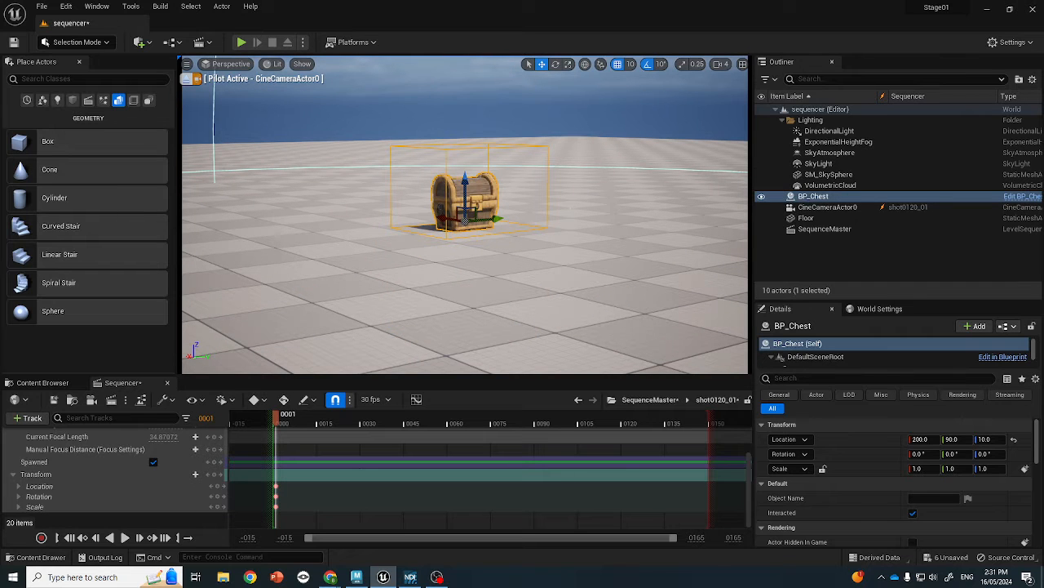
alt+right_drag(547, 181, 584, 181)
alt+drag(404, 325, 559, 227)
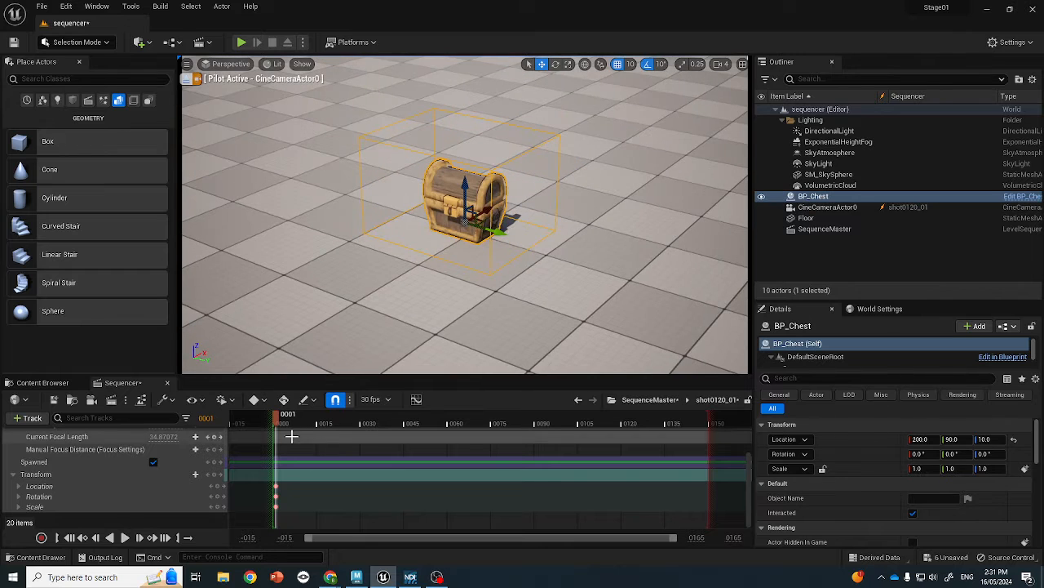
click(276, 417)
drag(276, 418, 281, 417)
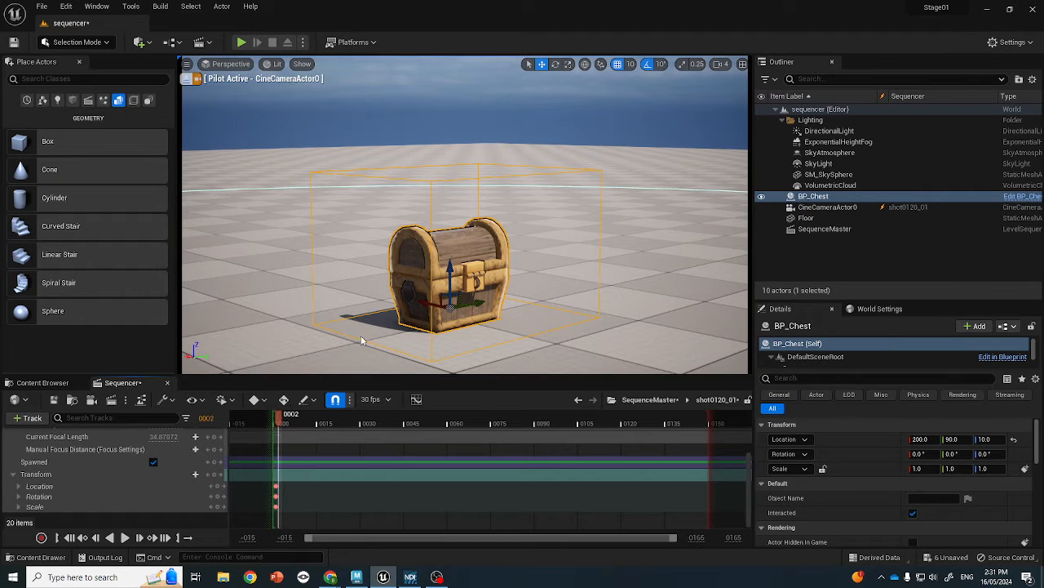
alt+drag(545, 276, 400, 306)
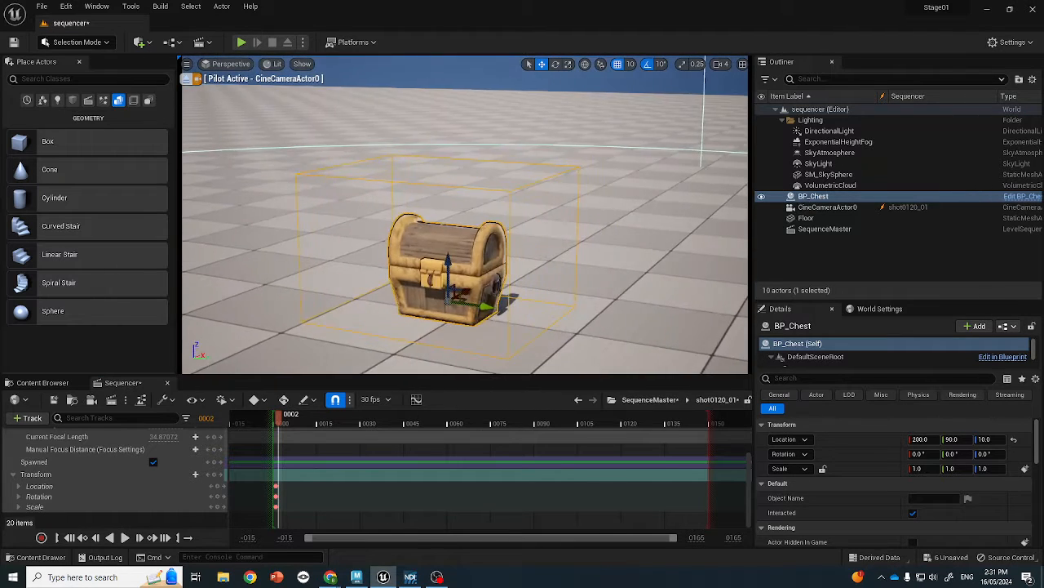
Step: At frame 59, orbit the piloted camera to the chest's opposite front corner and key its transform
drag(298, 428, 353, 428)
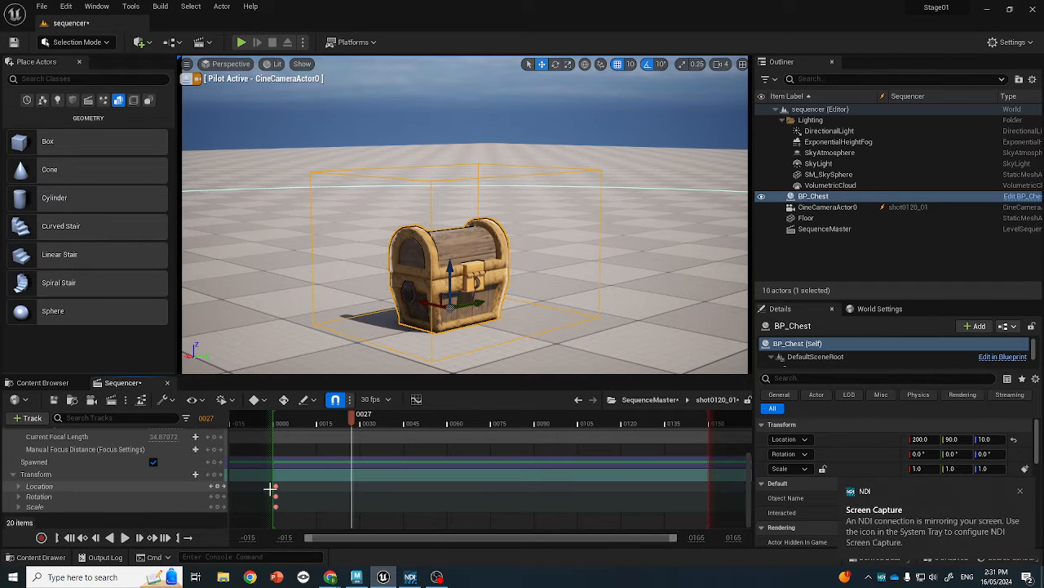
drag(353, 420, 446, 415)
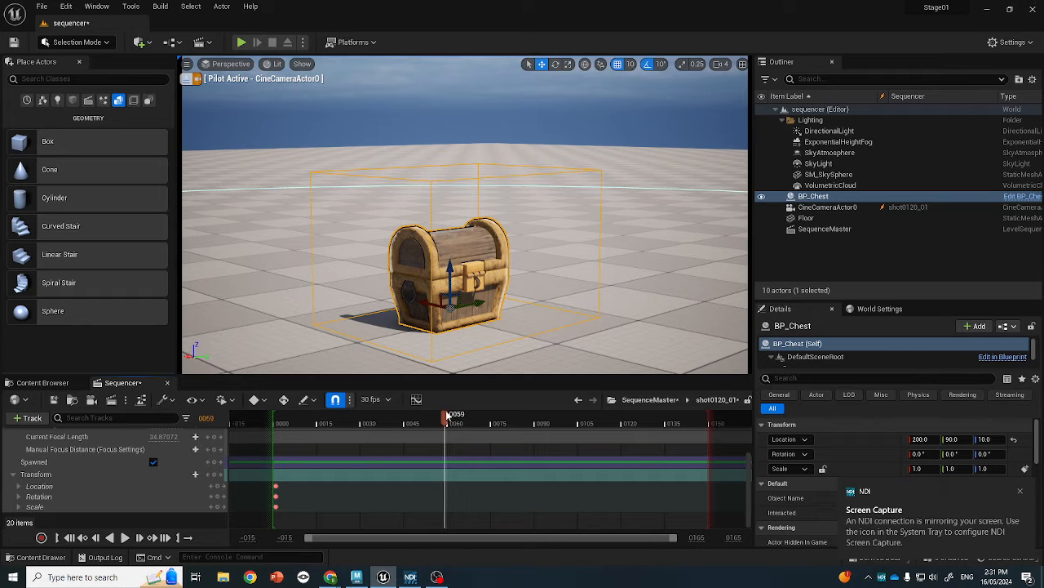
alt+drag(650, 232, 473, 265)
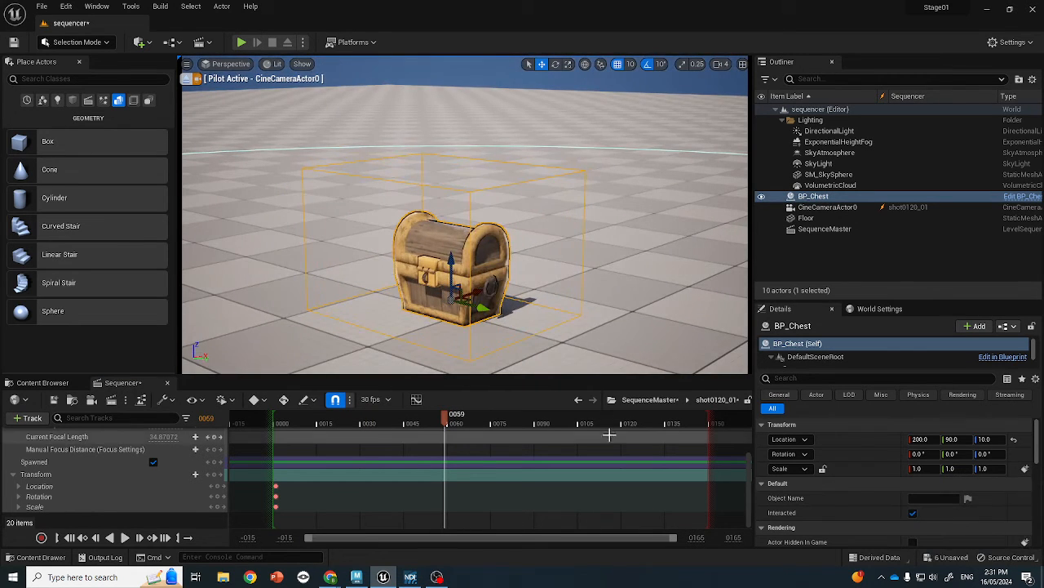
click(216, 474)
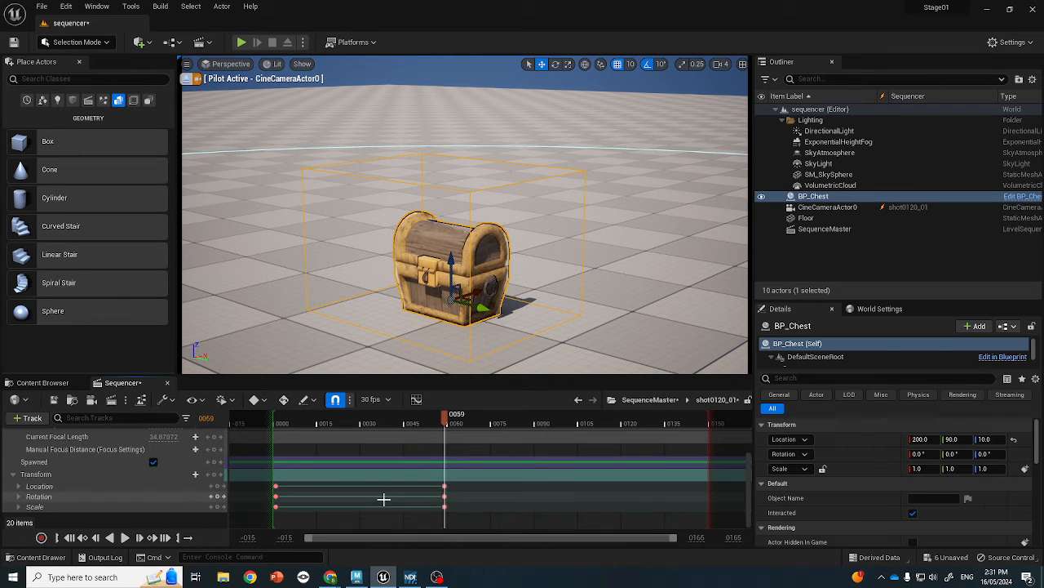
Step: Examine the camera's motion path relative to the chest from a high outside view, with CineCameraActor0 selected
drag(445, 418, 256, 426)
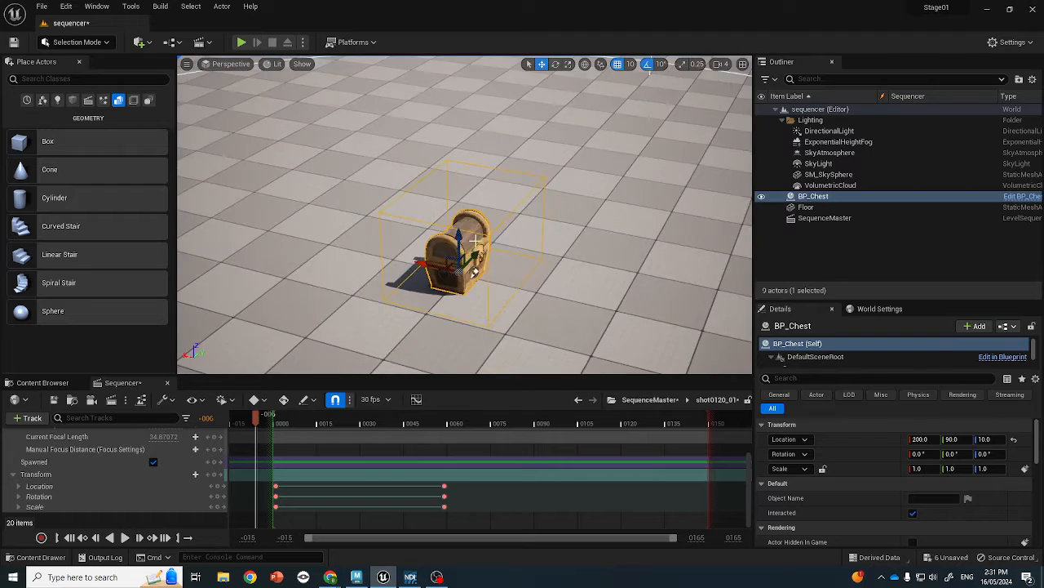
scroll(474, 242, down, 10)
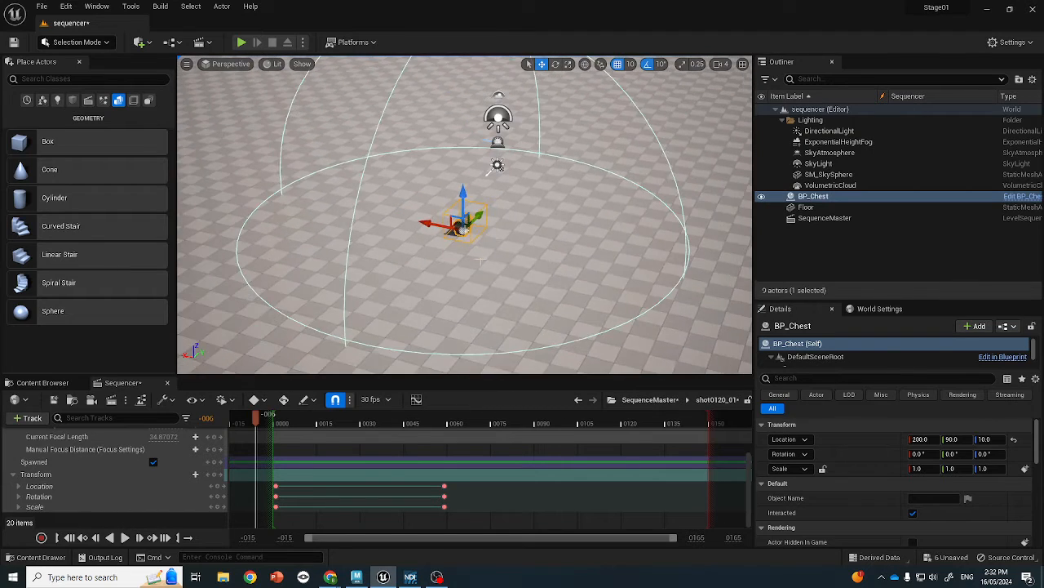
alt+drag(447, 319, 563, 274)
drag(256, 419, 447, 430)
alt+drag(482, 277, 342, 326)
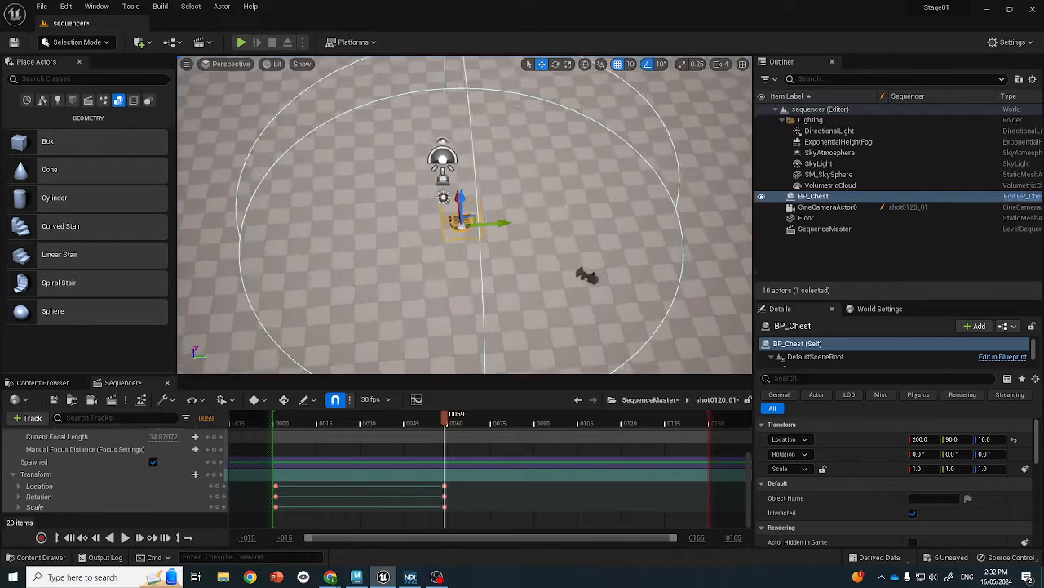
alt+drag(566, 206, 569, 212)
scroll(633, 252, up, 3)
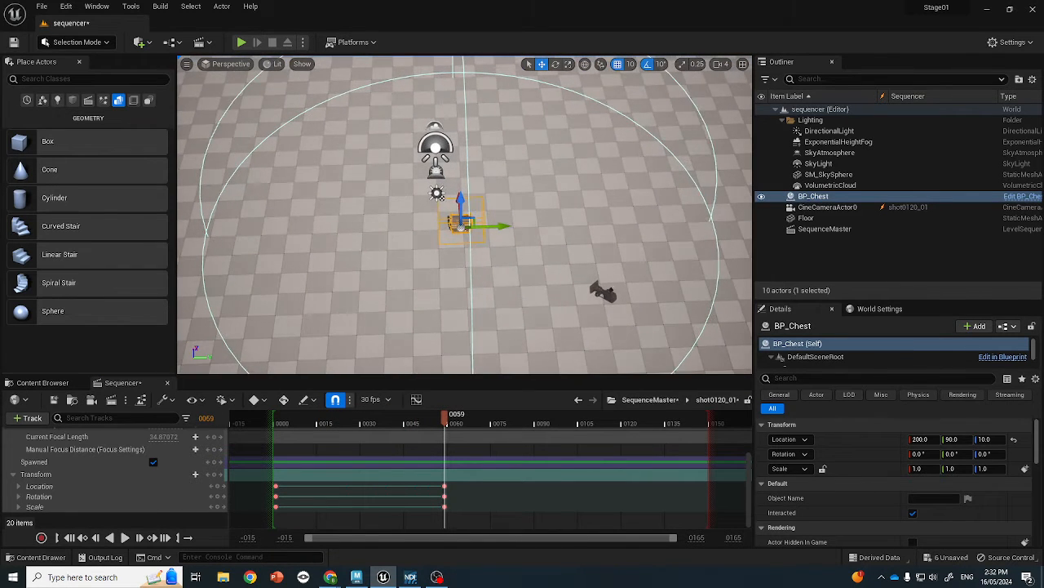
click(603, 293)
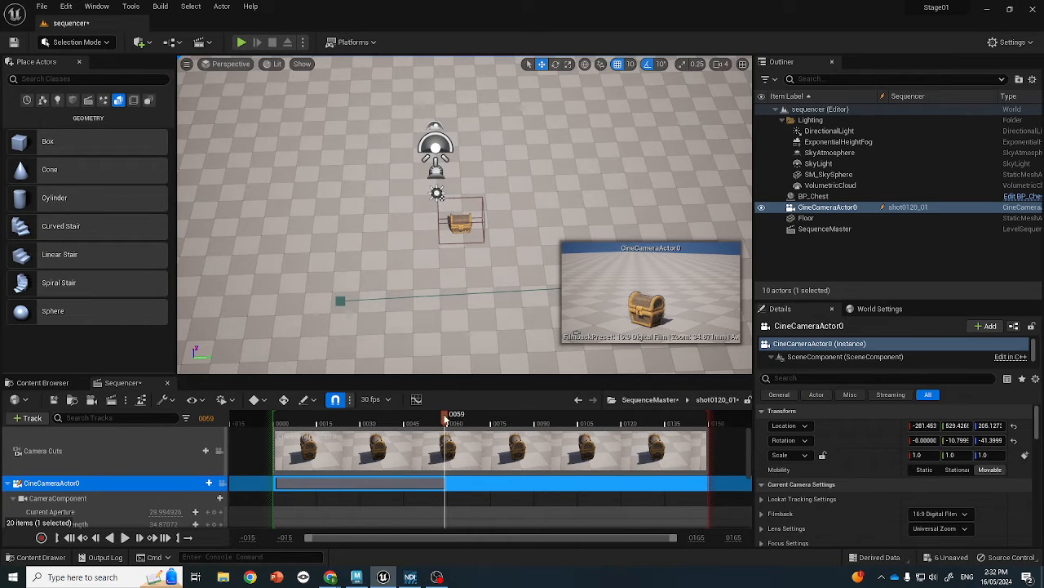
Step: At frame 29, move the camera away from the chest to an X location of about -454.74 and key its transform
drag(444, 418, 359, 446)
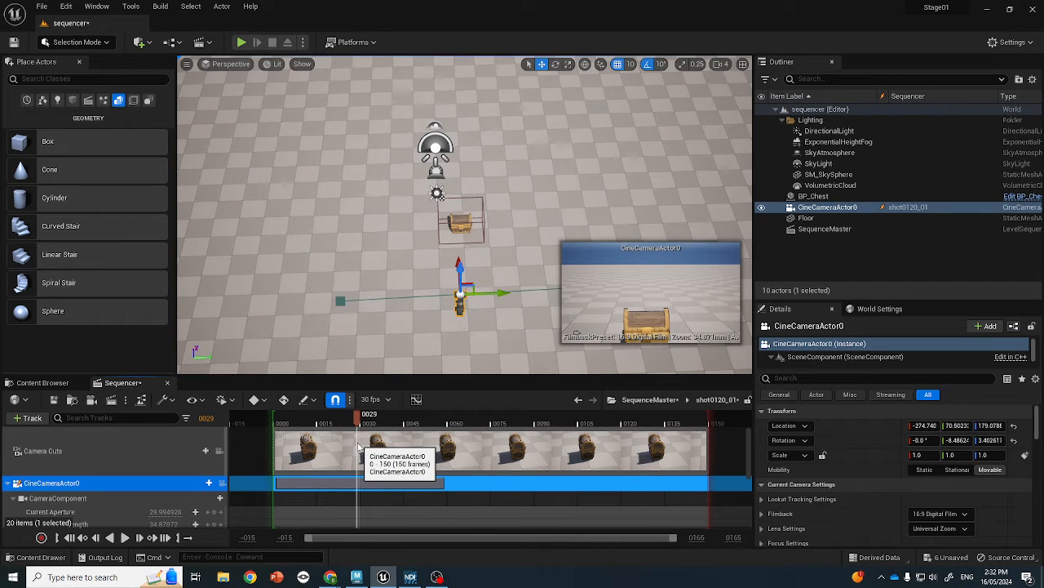
alt+drag(507, 234, 545, 248)
scroll(228, 495, down, 3)
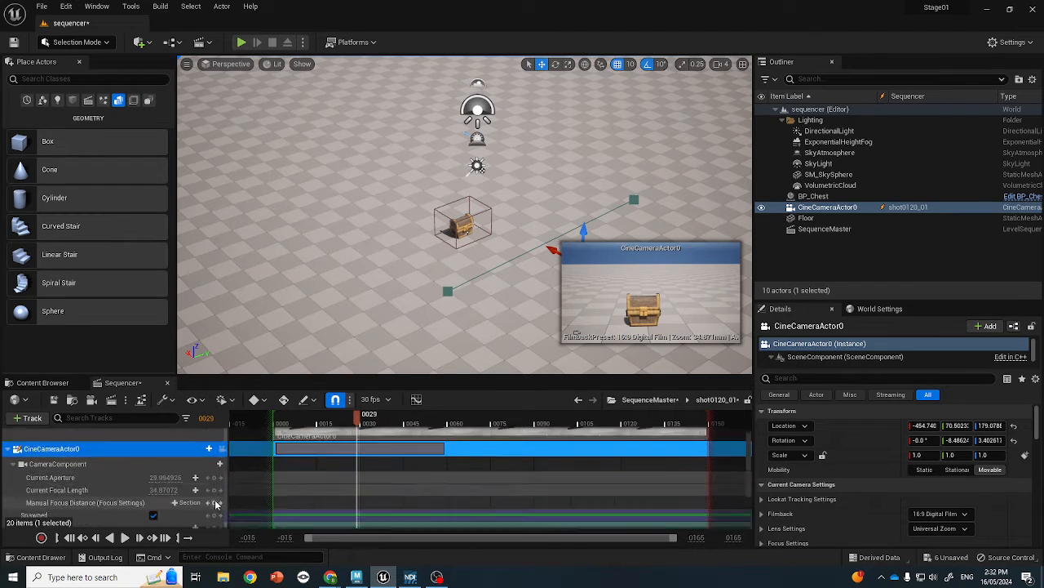
click(218, 493)
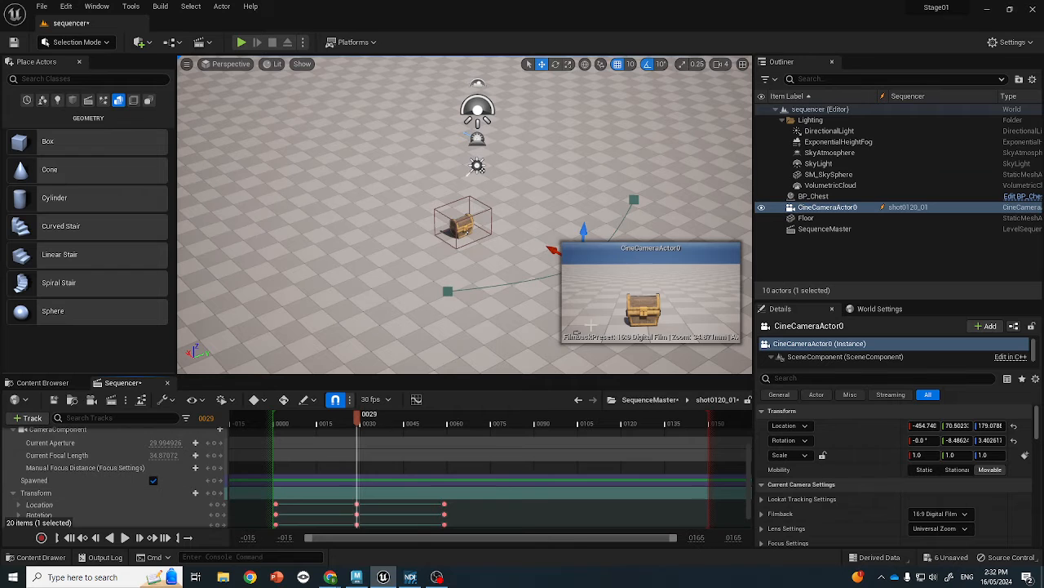
Step: Widen the arc by moving the frame-29 camera position farther from the chest, to an X location of about -554.74
mouse_move(488, 274)
right_down()
mouse_move(485, 285)
mouse_move(444, 279)
mouse_move(488, 275)
right_up()
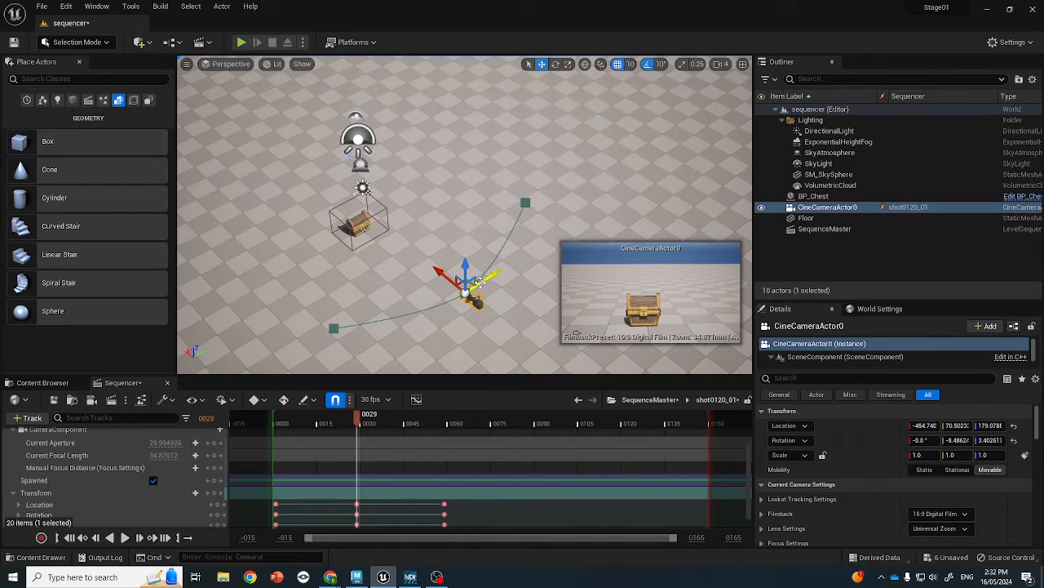
drag(357, 422, 451, 426)
click(466, 292)
drag(443, 274, 451, 281)
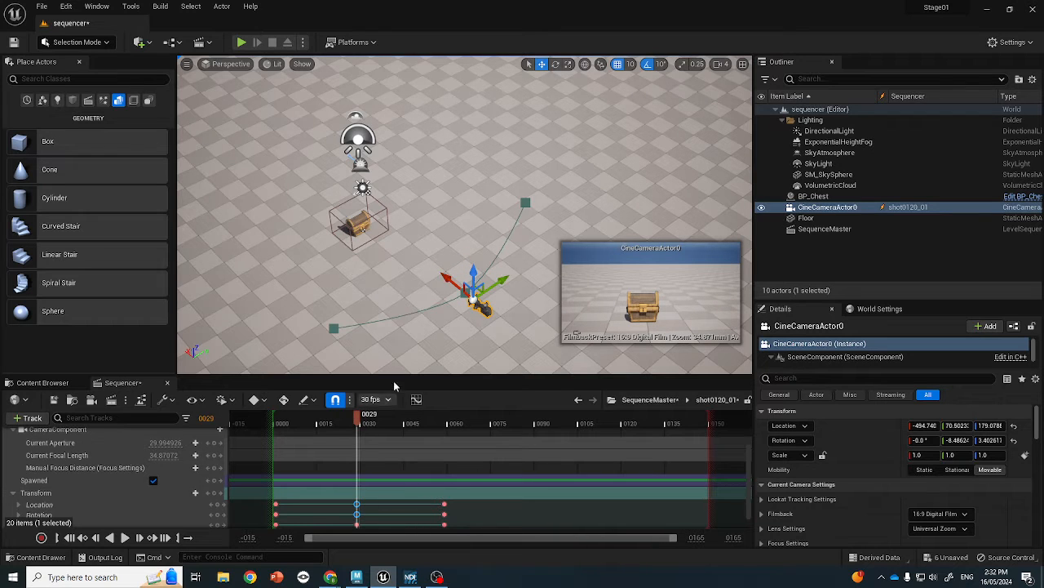
key(ctrl+z)
drag(442, 269, 461, 283)
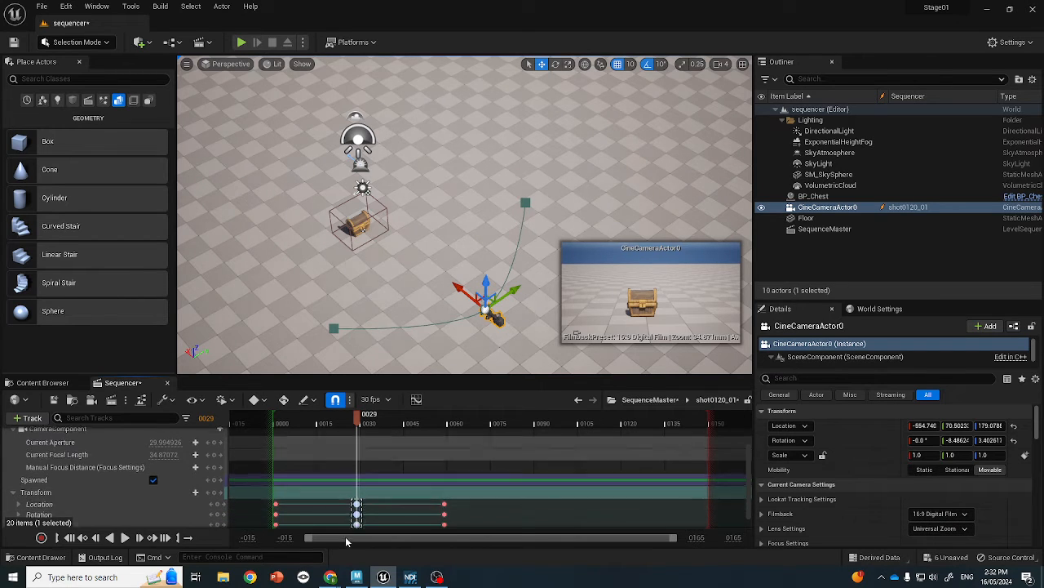
Step: Delete the camera's transform keys at frame 29 to discard the wide midpoint of the arc
scroll(357, 497, down, 1)
right_click(356, 498)
click(376, 487)
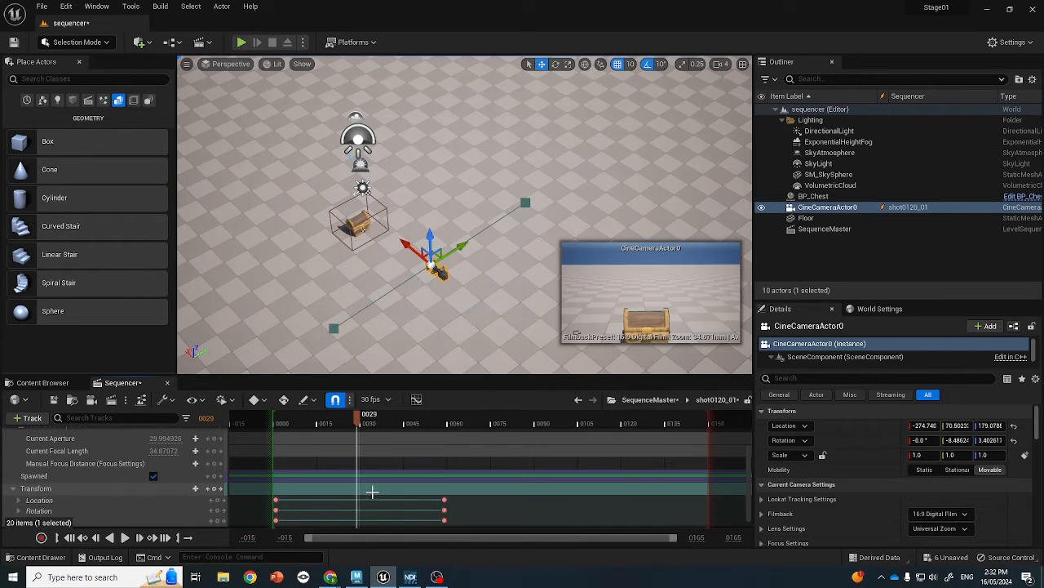
Step: At frame 30, lower the camera to a Z location of about 130.36 and key its transform as the path's midpoint
mouse_move(351, 418)
mouse_down()
mouse_move(291, 419)
mouse_move(360, 418)
mouse_up()
drag(435, 231, 434, 244)
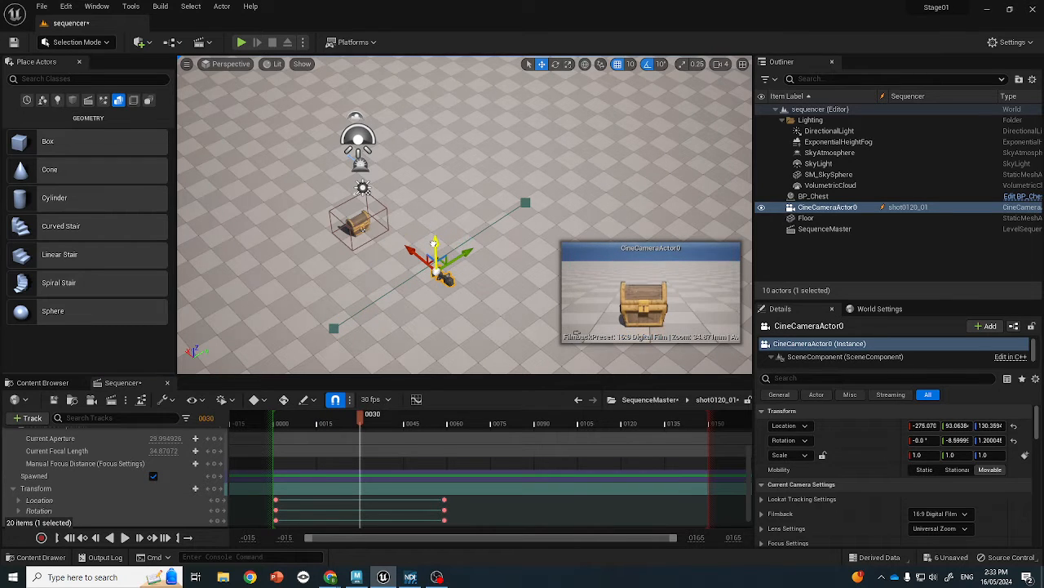
click(216, 489)
drag(360, 418, 436, 434)
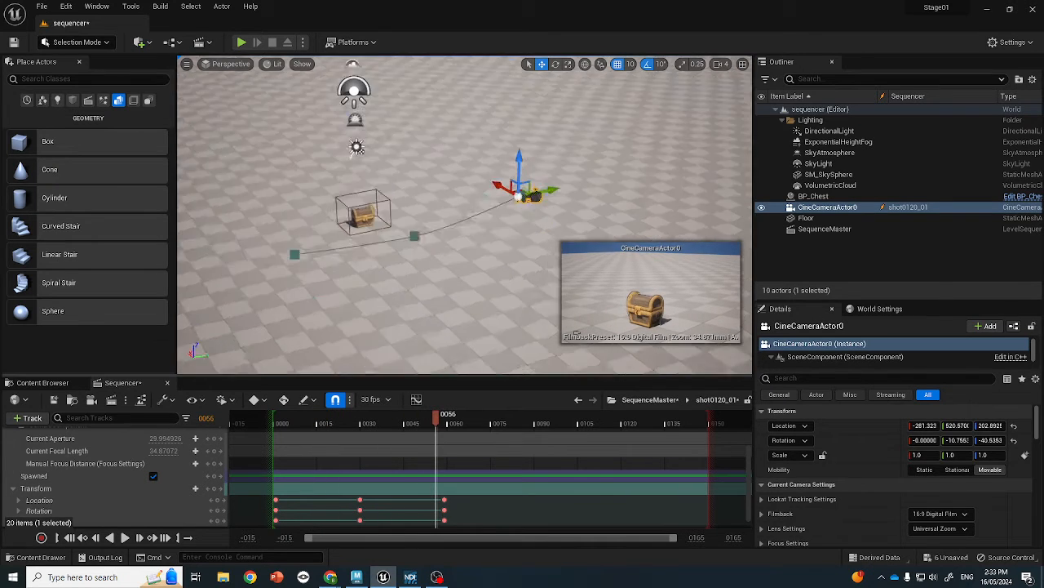
alt+drag(460, 213, 460, 175)
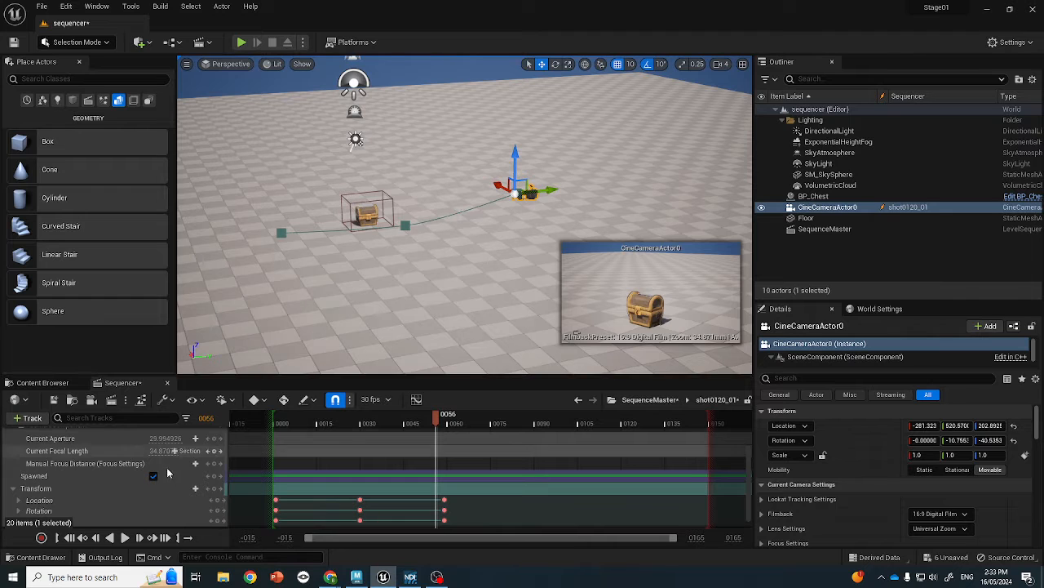
Step: Retime the camera's transform keys, moving the last set to frame 150 and the middle set to frame 75
mouse_move(443, 422)
mouse_down()
mouse_move(454, 422)
mouse_move(299, 421)
mouse_move(447, 418)
mouse_up()
right_click(448, 422)
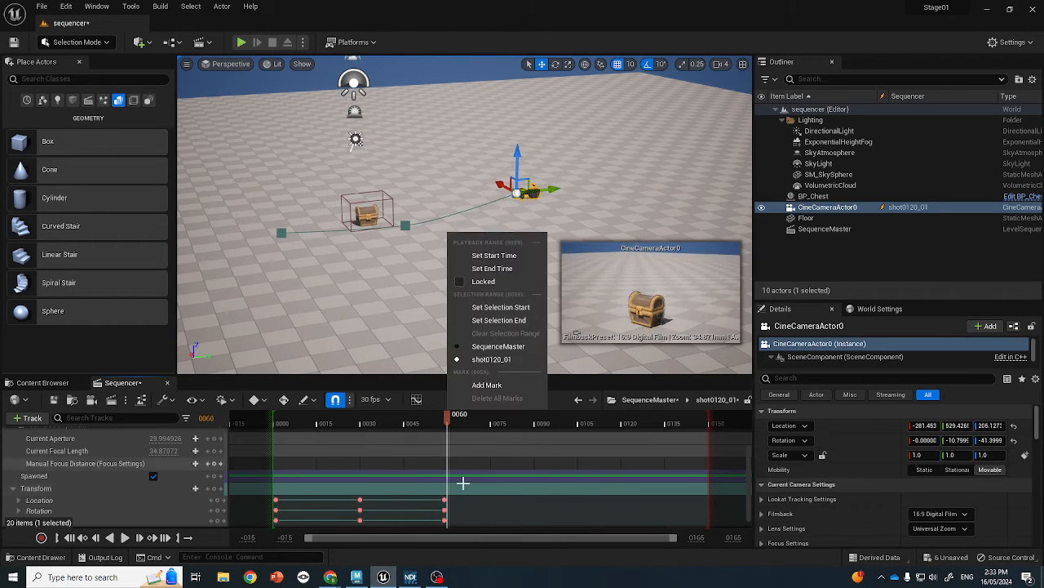
click(466, 488)
drag(466, 488, 347, 537)
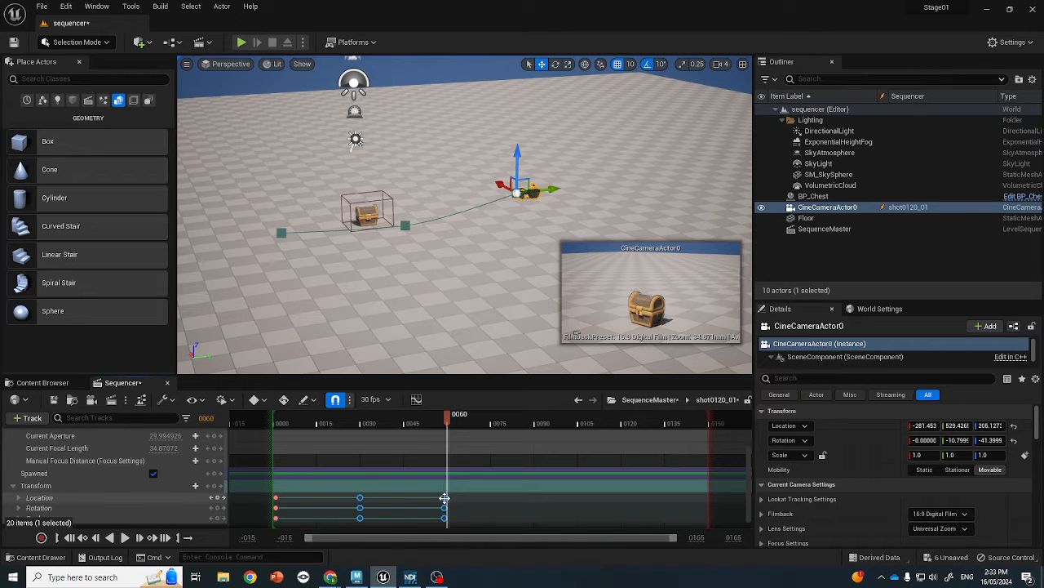
drag(444, 497, 706, 497)
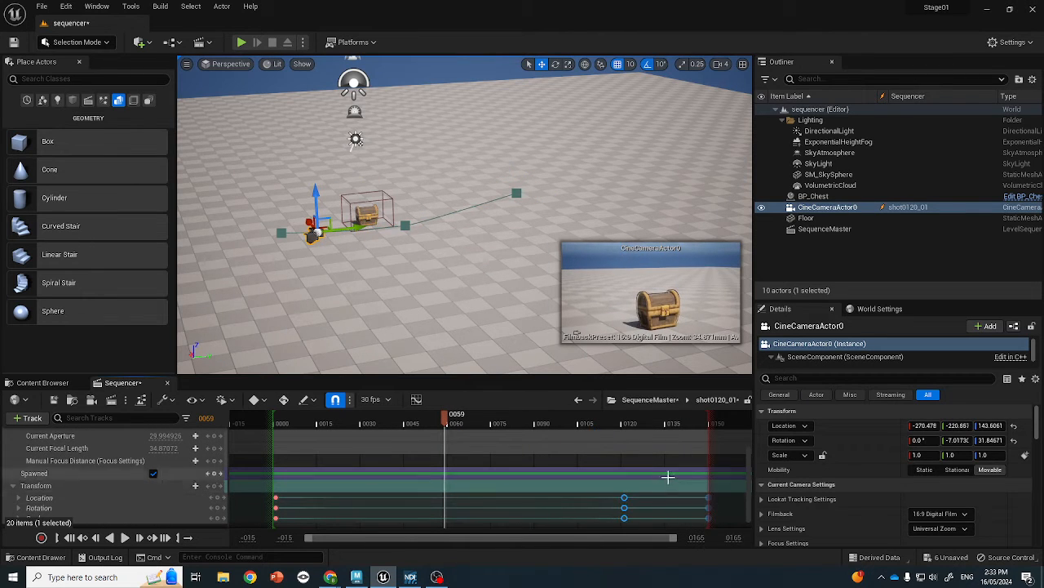
drag(624, 496, 491, 496)
Step: Play back shot0120_01 from its beginning to review the slower camera move around the chest
drag(487, 420, 284, 427)
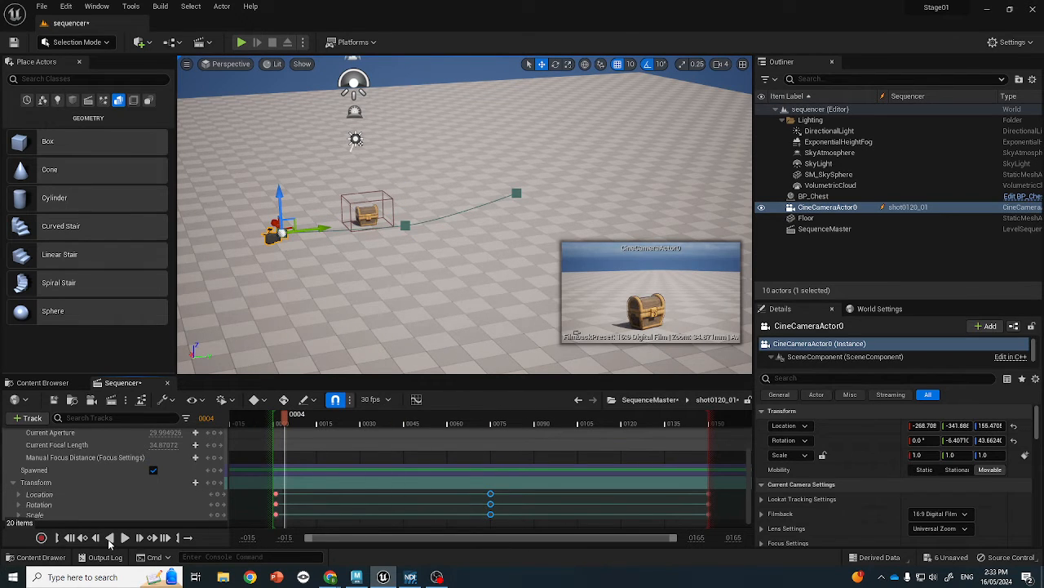
click(124, 537)
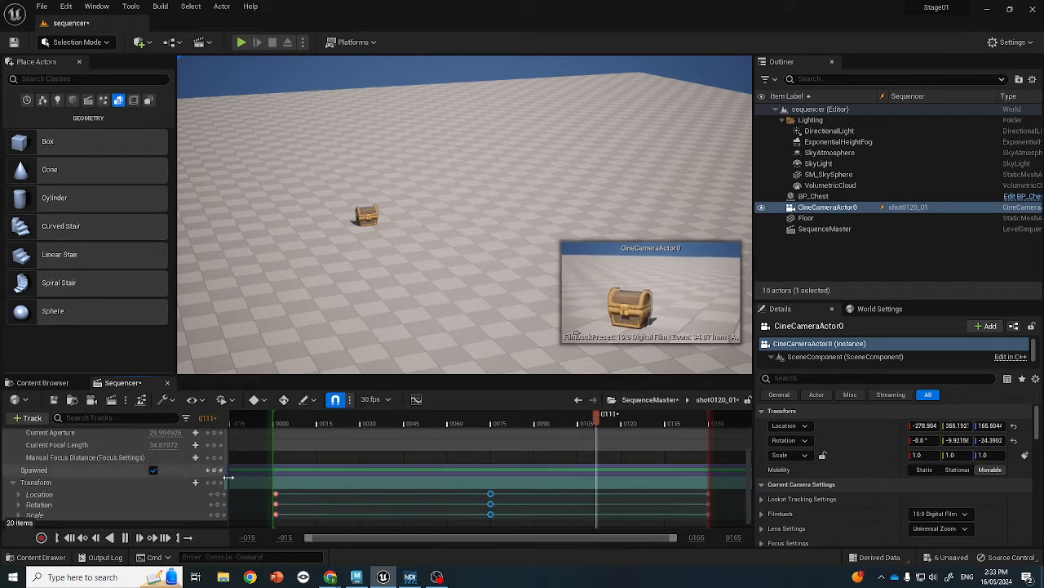
click(125, 537)
click(126, 537)
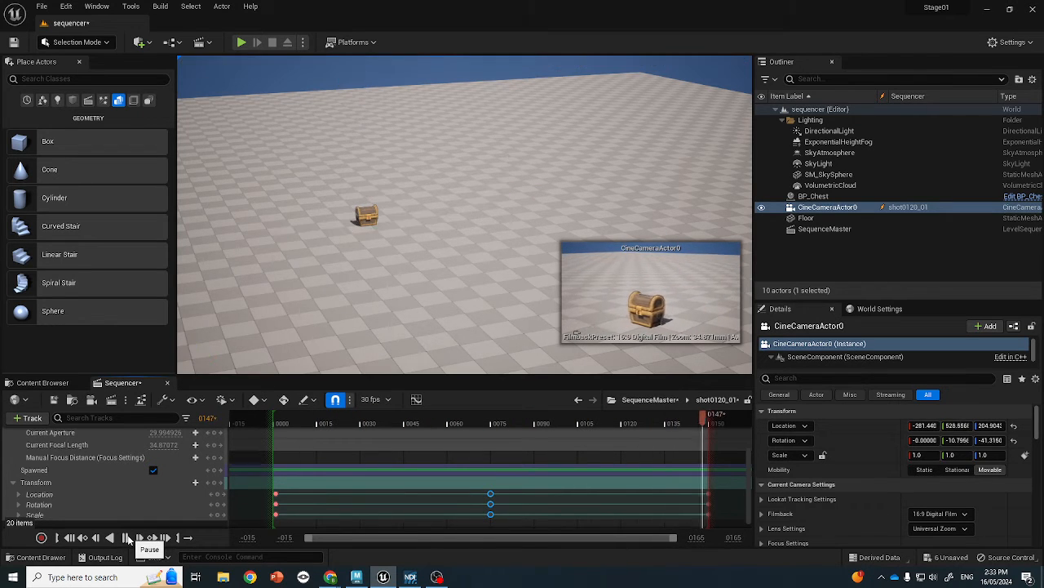
click(125, 537)
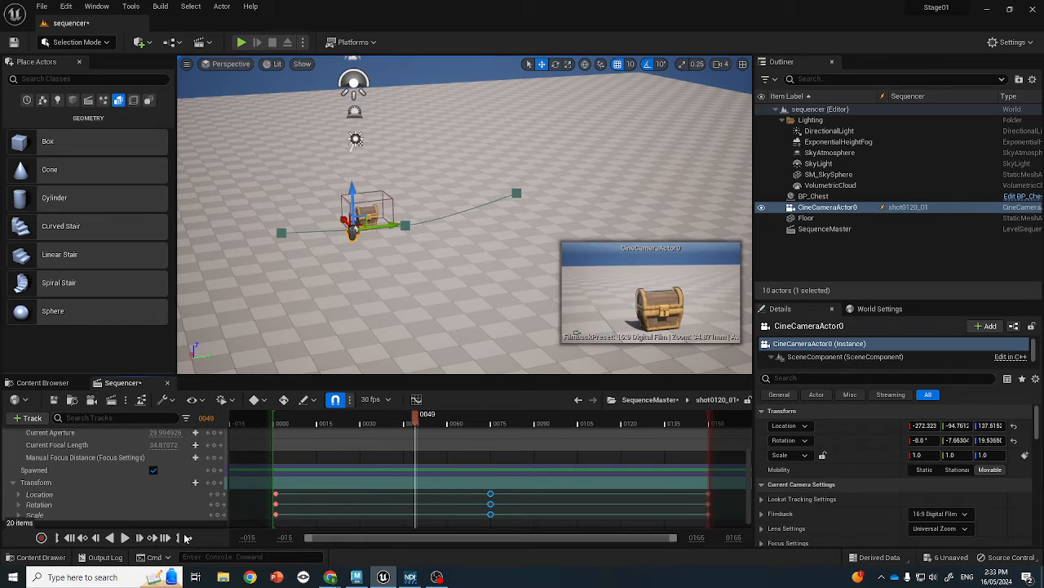
Step: Return to SequenceMaster, select CineCameraActor5 in shot0130_01 and scrub through that shot to check its view
click(650, 400)
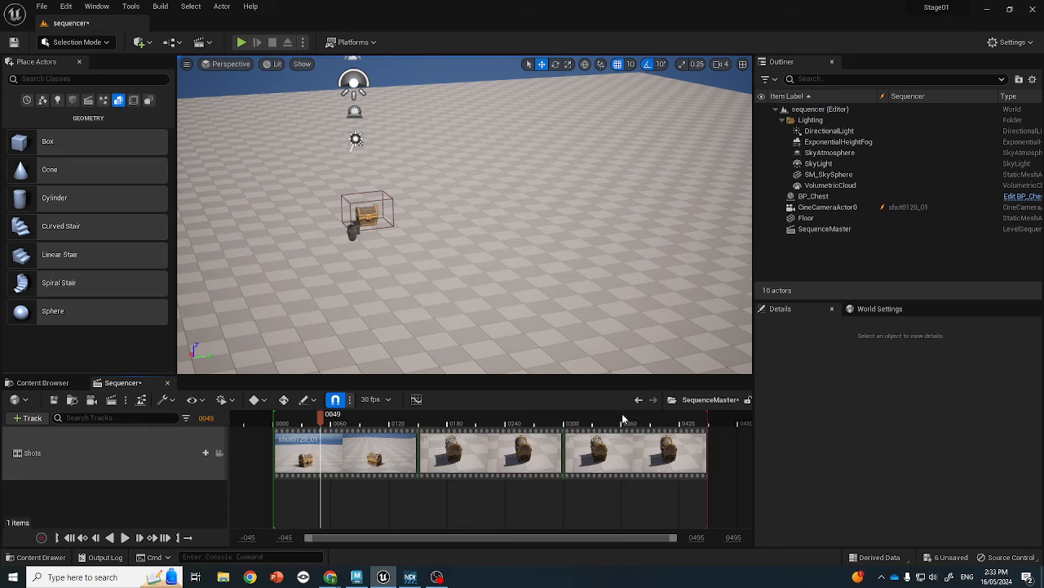
drag(324, 418, 420, 422)
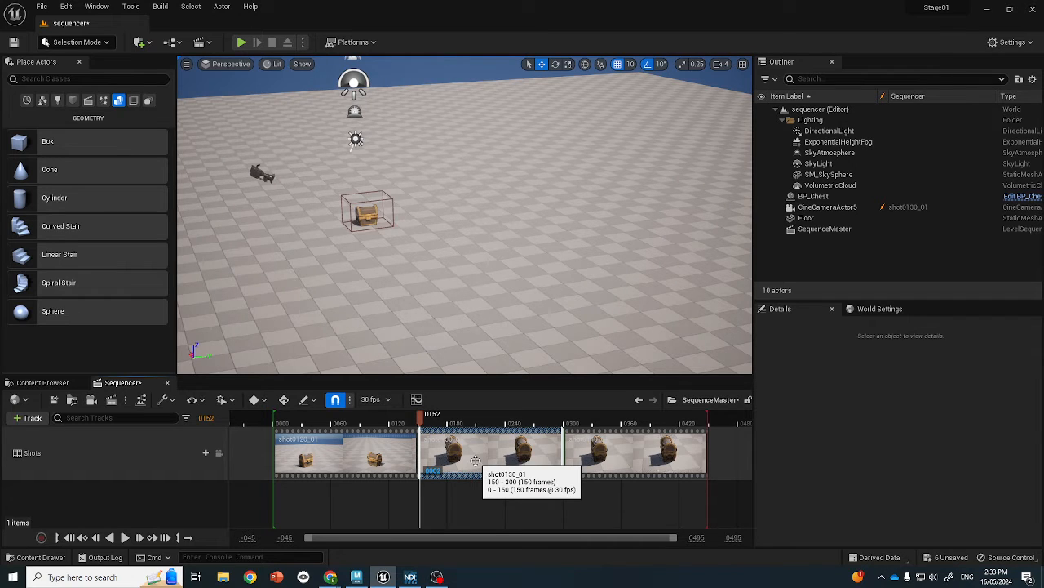
click(258, 173)
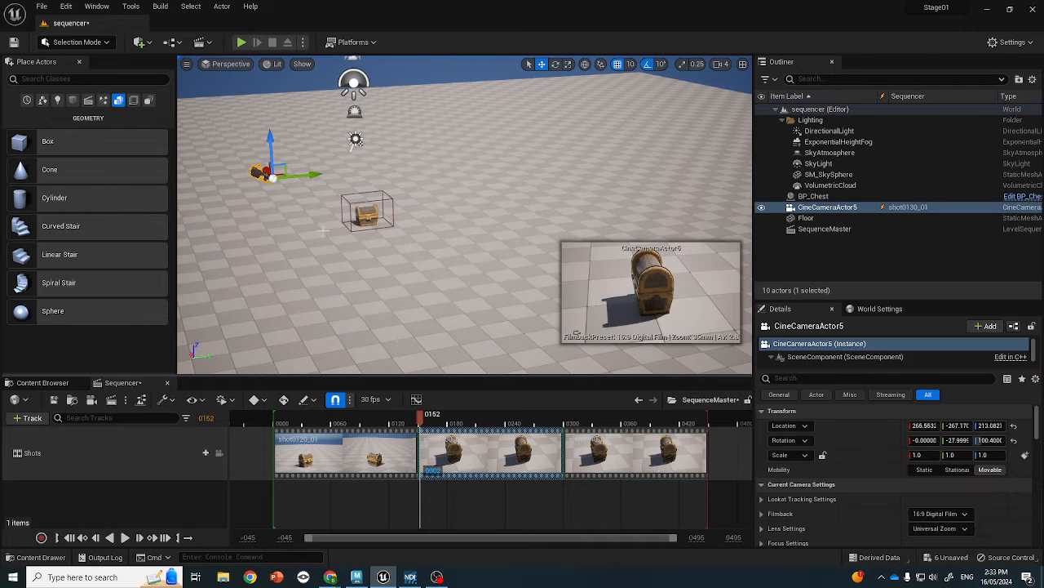
drag(421, 416, 479, 419)
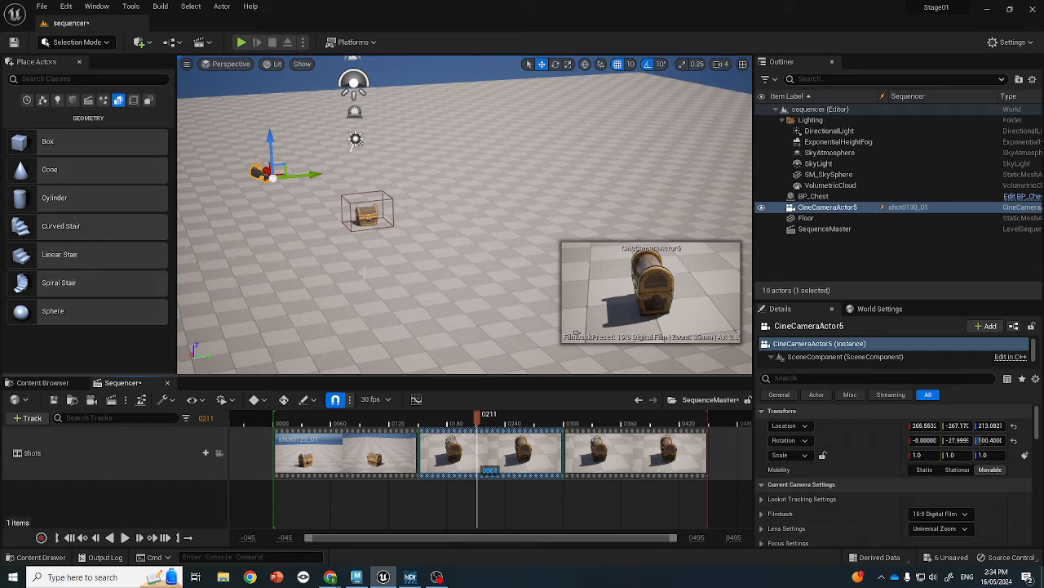
Step: Place BP_ThirdPersonCharacter from the ThirdPerson Blueprints folder into the level beside the chest
right_drag(361, 273, 322, 257)
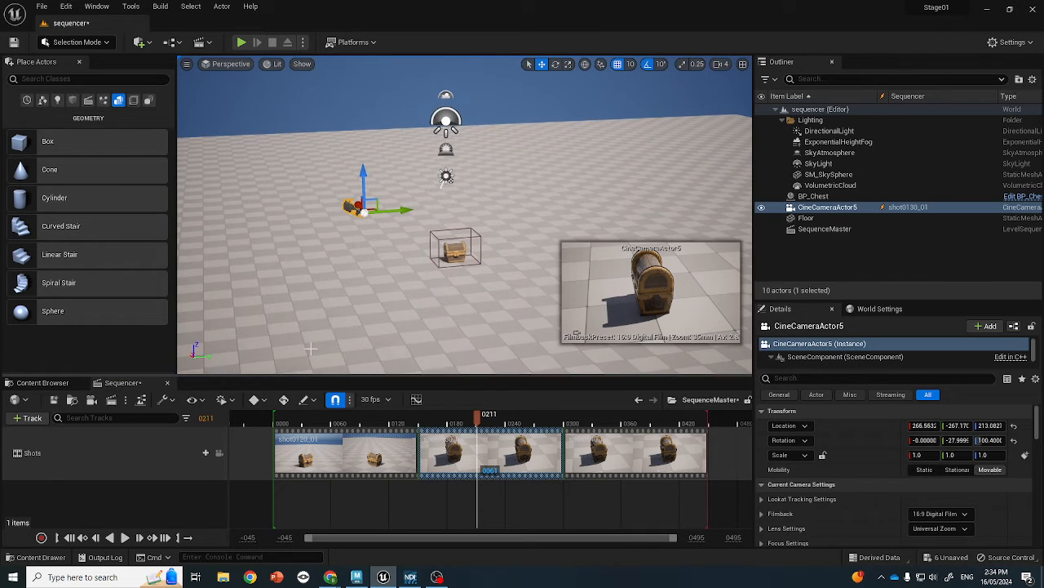
click(73, 383)
click(148, 437)
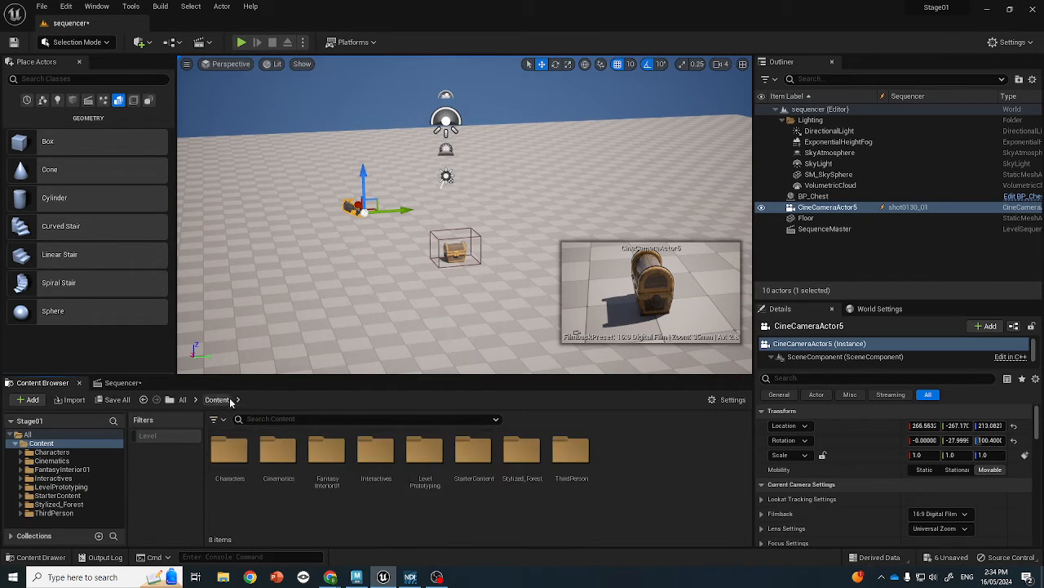
double_click(572, 457)
click(236, 464)
double_click(236, 463)
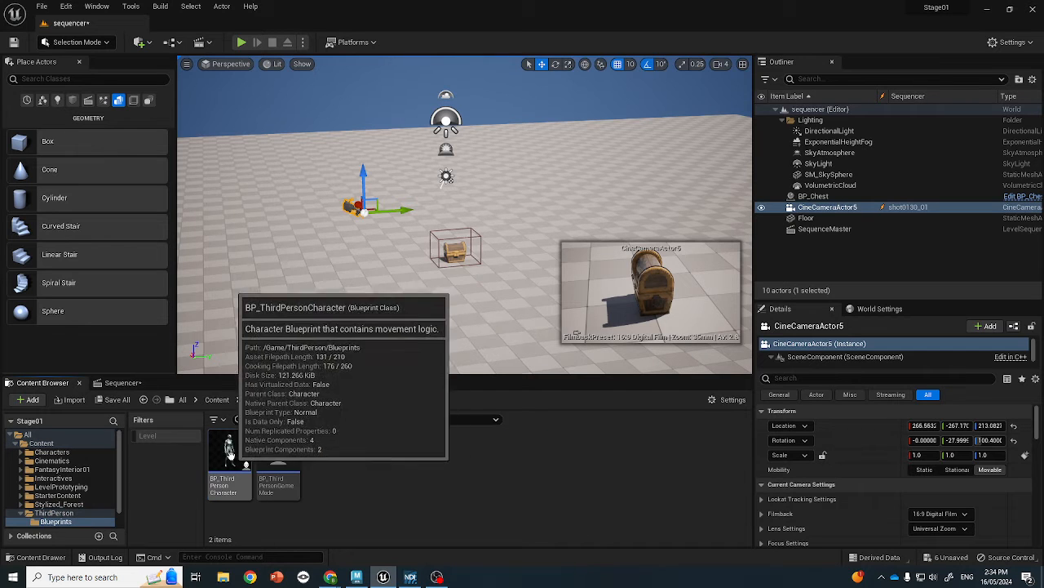
drag(229, 453, 462, 247)
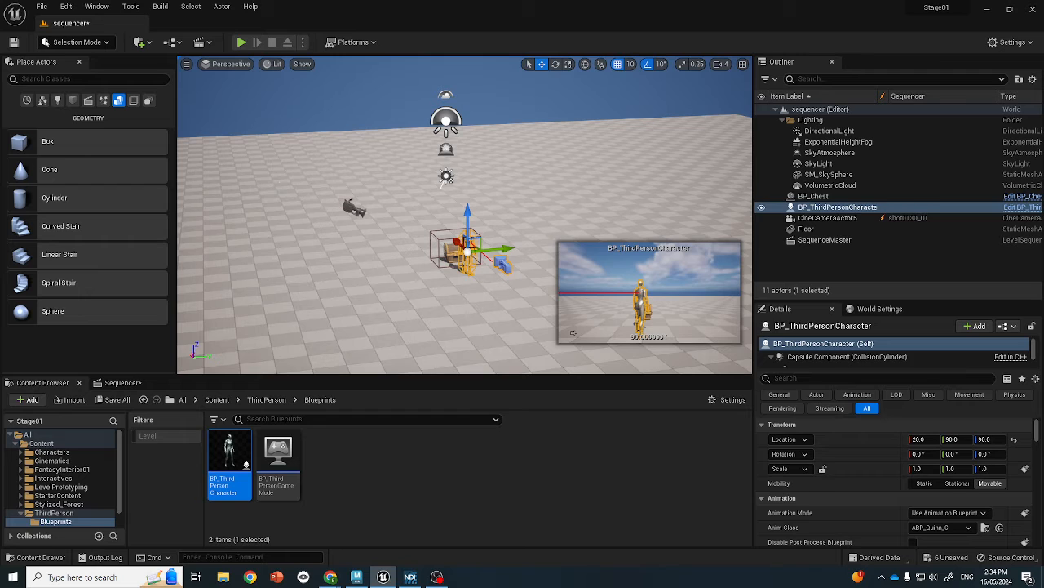
Step: Check CineCameraActor5's view with the character in the level, and reopen the SequenceMaster cinematic in a fresh Sequencer
click(355, 208)
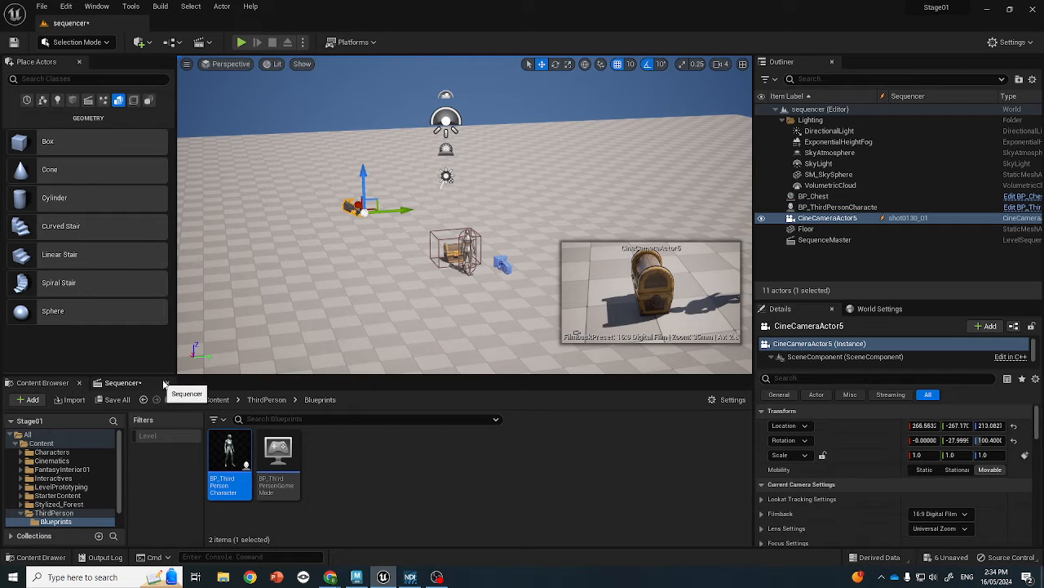
click(168, 383)
click(209, 44)
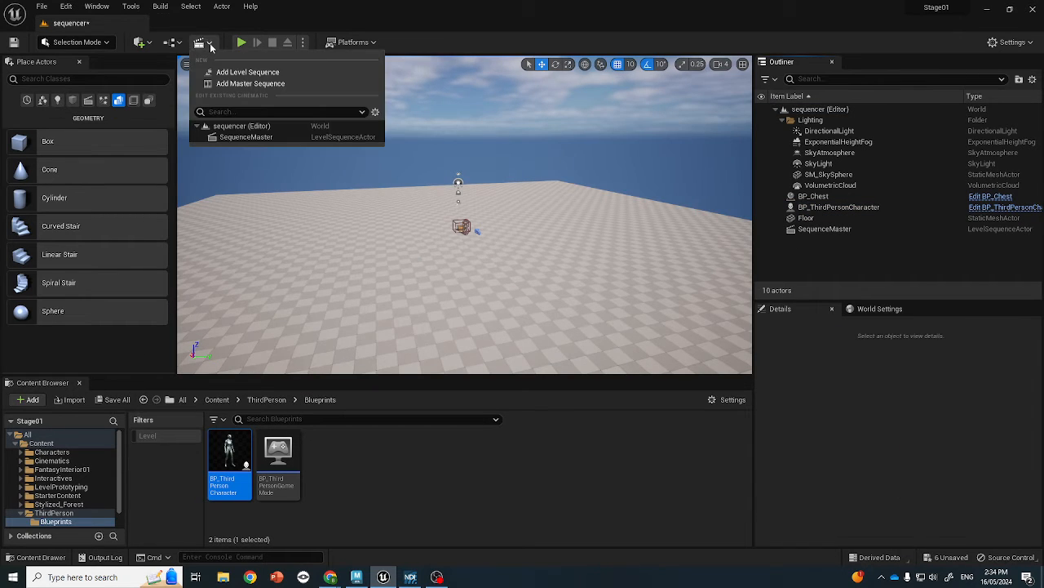
click(240, 137)
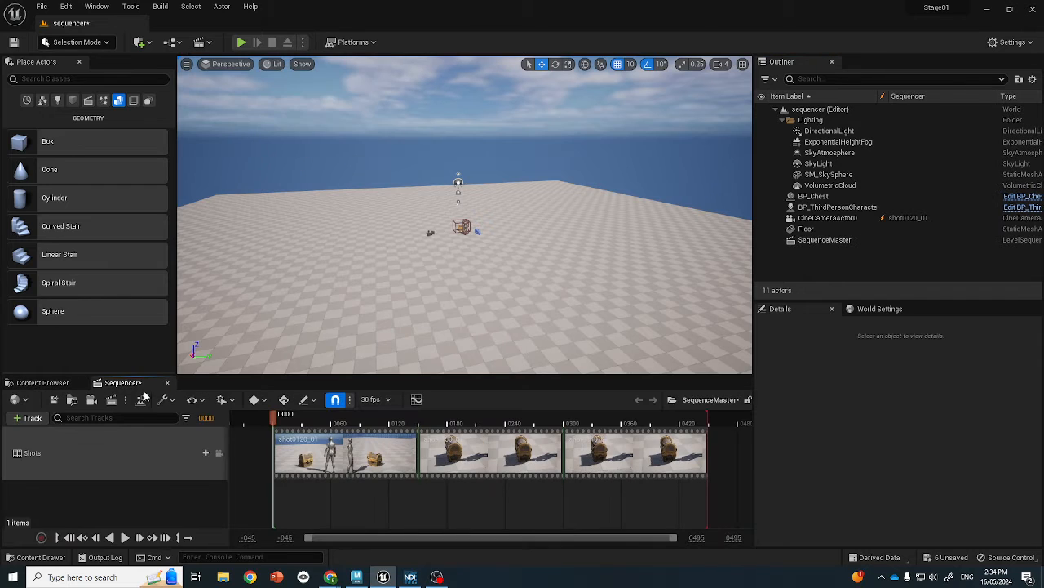
Step: Scrub through shot0120_01 with CineCameraActor0 selected and examine how the character sits between the camera and the chest
drag(274, 419, 301, 424)
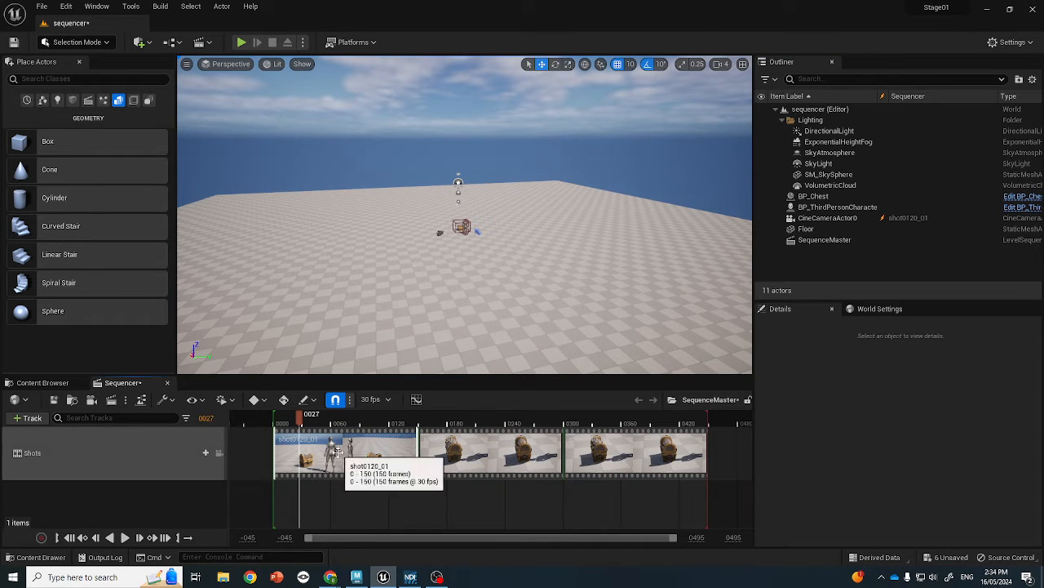
right_click(808, 219)
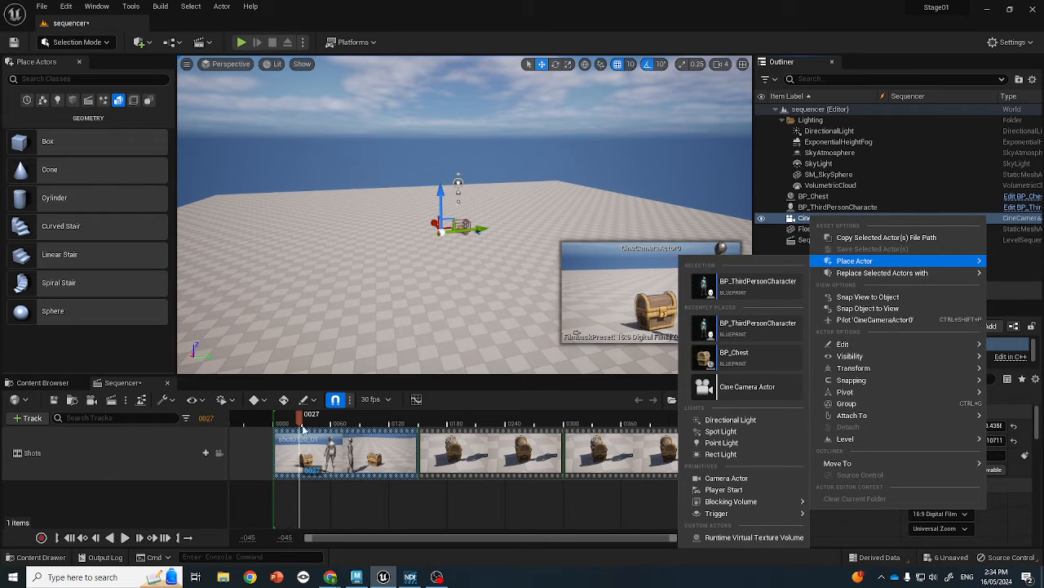
click(300, 424)
drag(300, 423, 421, 434)
drag(408, 439, 341, 439)
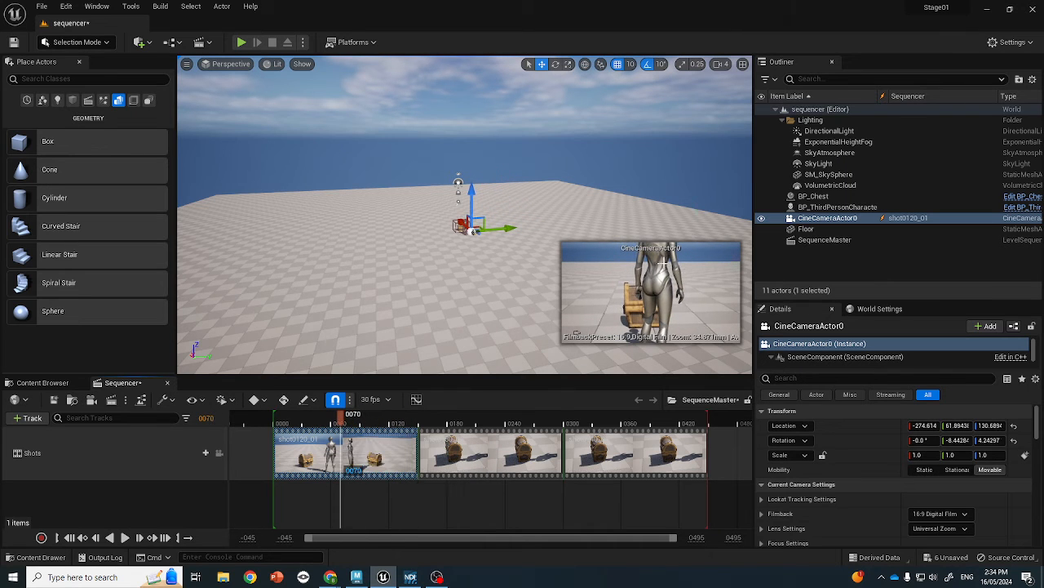
alt+drag(408, 330, 506, 359)
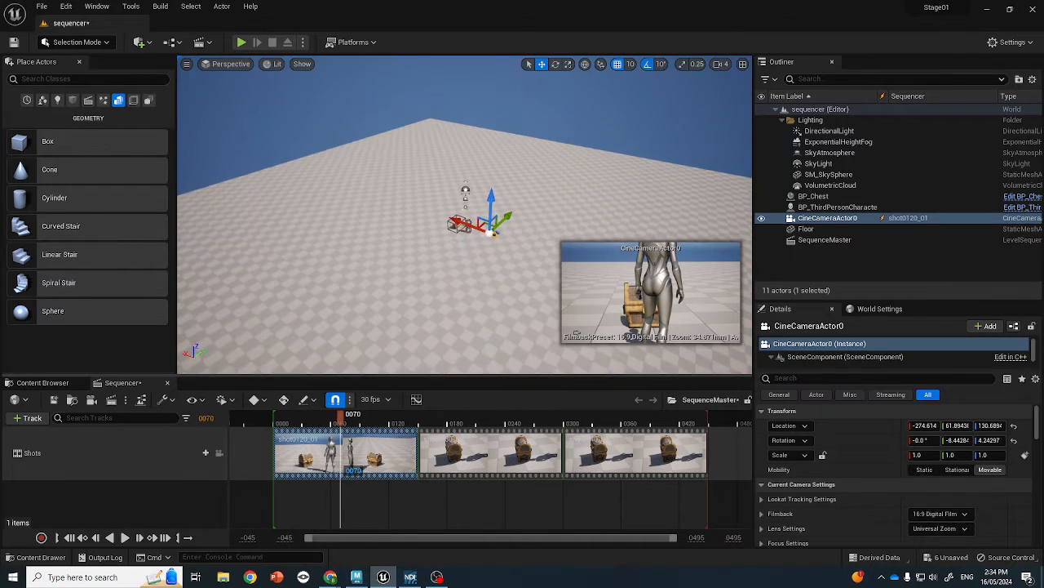
scroll(491, 234, up, 7)
scroll(461, 228, down, 1)
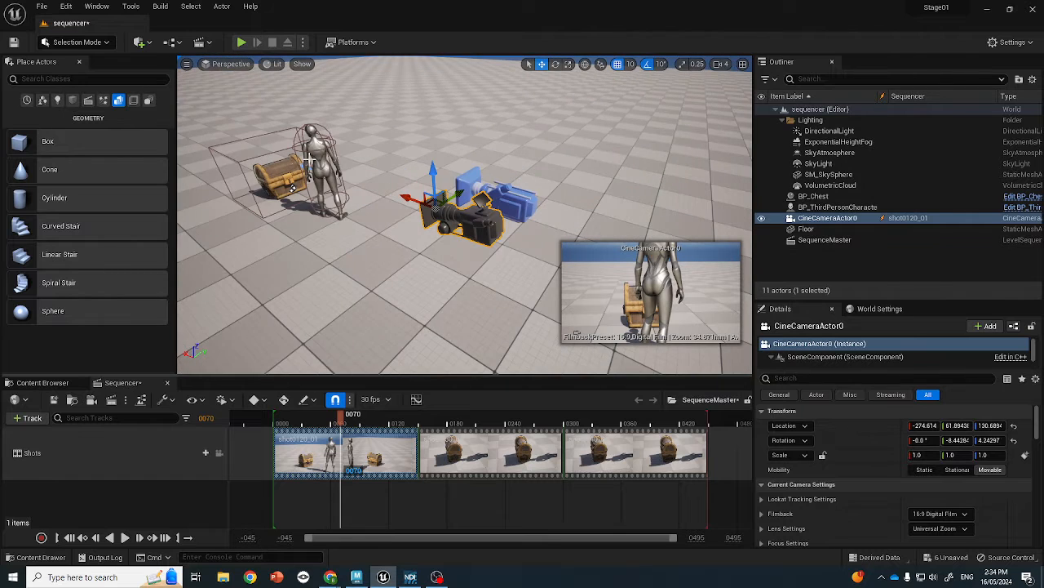
scroll(281, 72, down, 2)
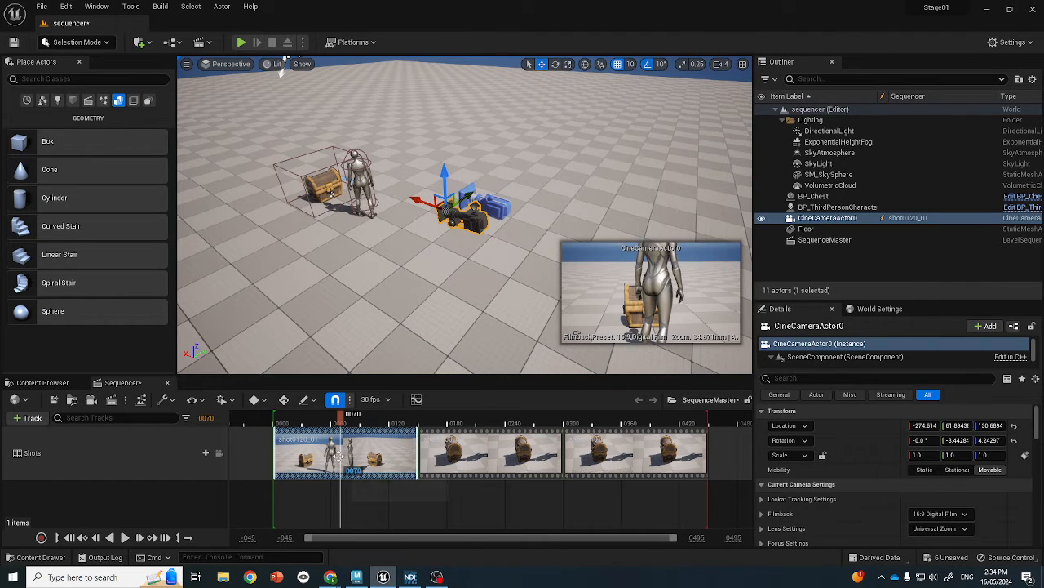
Step: Go to frame 156 in shot0130_01 and select that shot's CineCameraActor5
drag(344, 419, 425, 430)
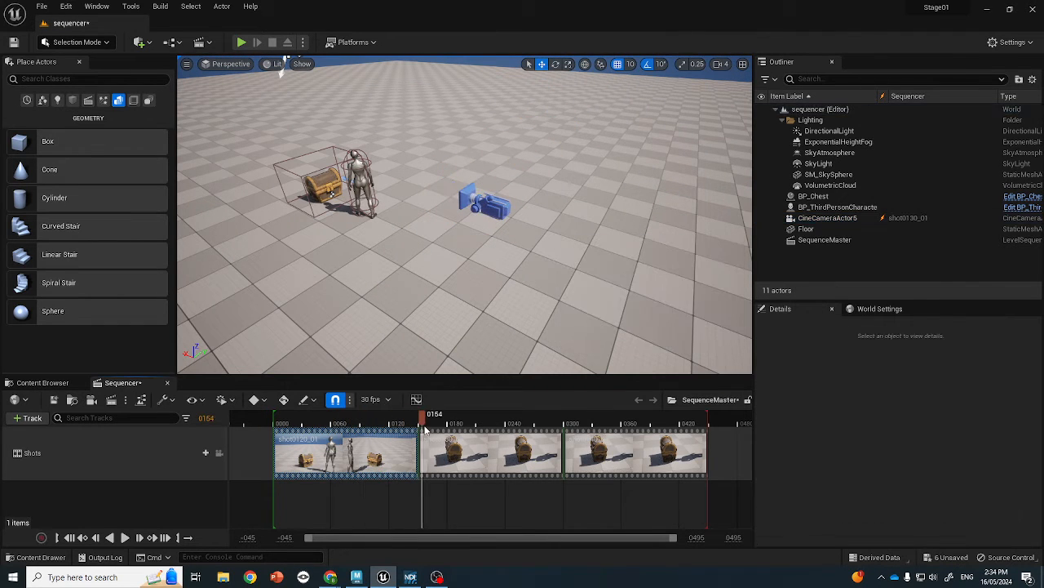
click(447, 459)
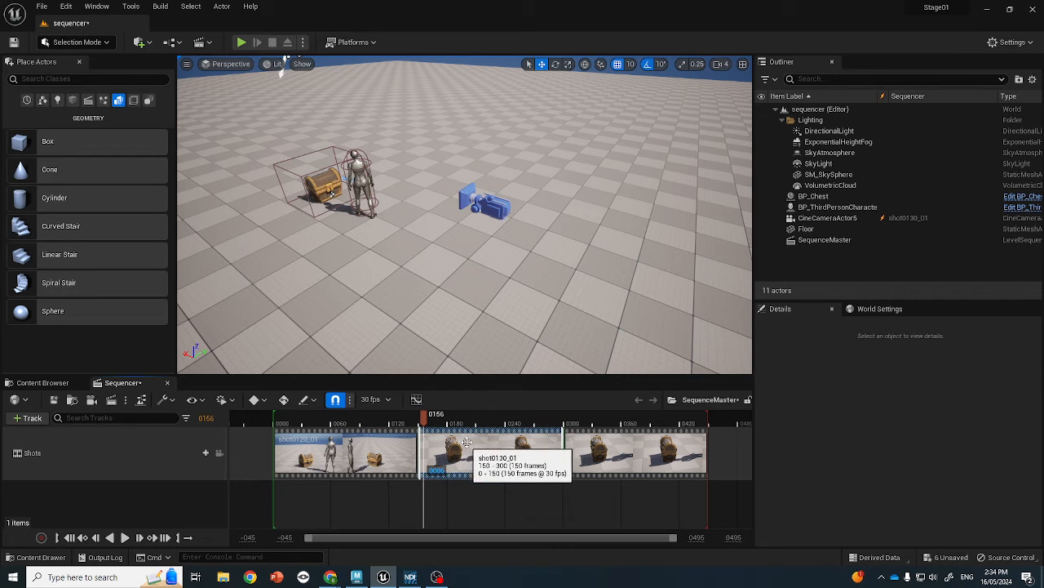
scroll(321, 70, down, 3)
click(209, 176)
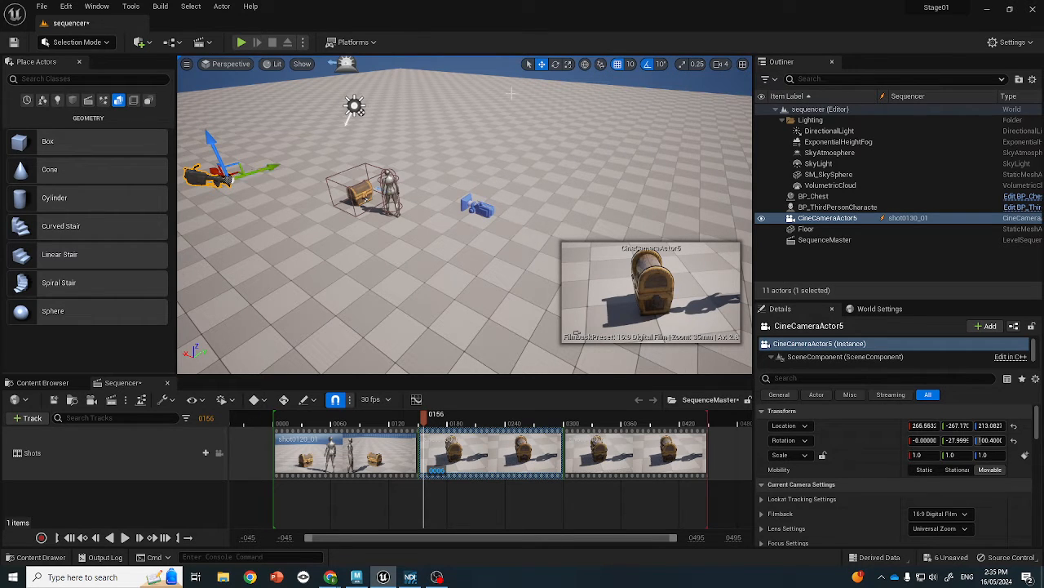
Step: Move CineCameraActor5 in world space behind and above the chest, to about Y 72.83 and Z 313.08
click(586, 66)
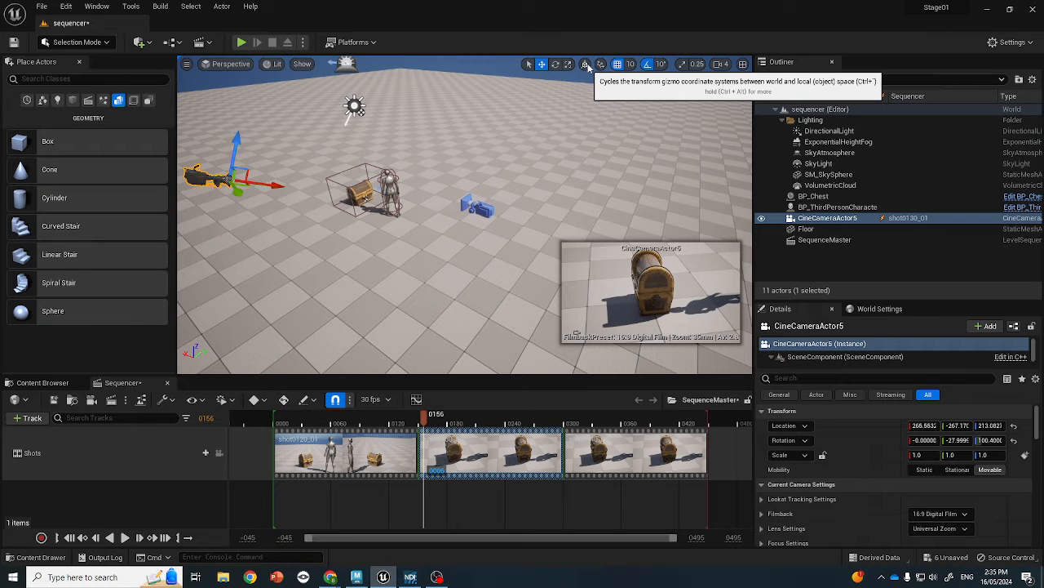
click(586, 65)
drag(273, 168, 369, 140)
drag(329, 104, 312, 198)
drag(331, 126, 269, 113)
Step: Undo the first rotation of CineCameraActor5, and tilt it up in local space to a pitch of about 2°
key(e)
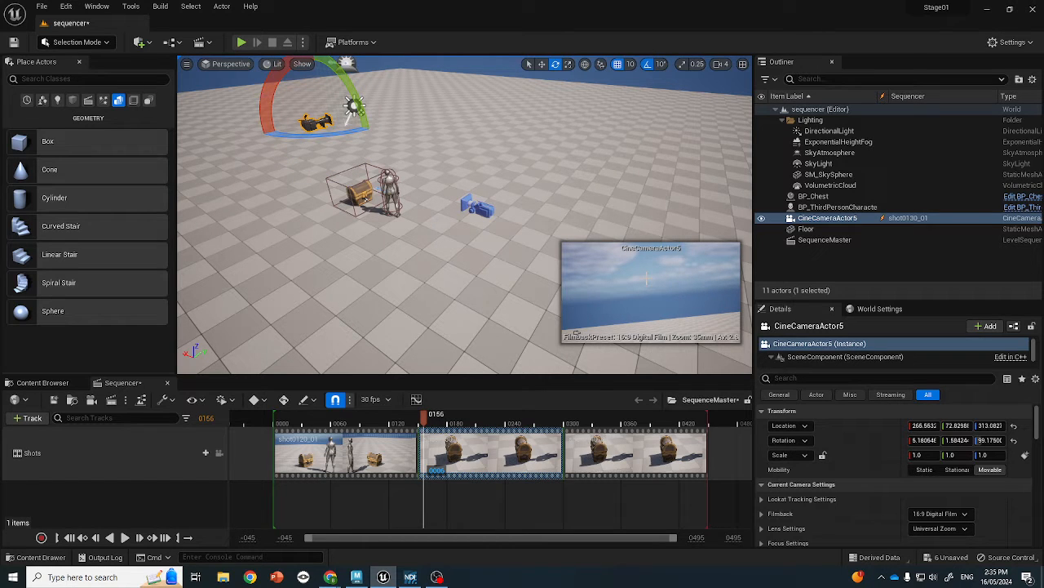
key(ctrl+z)
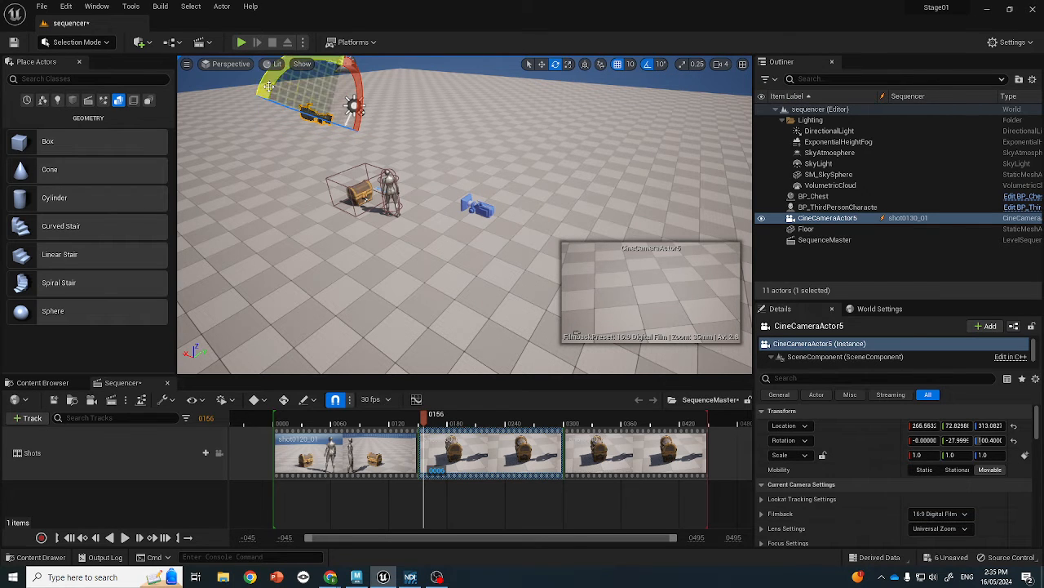
drag(268, 79, 381, 122)
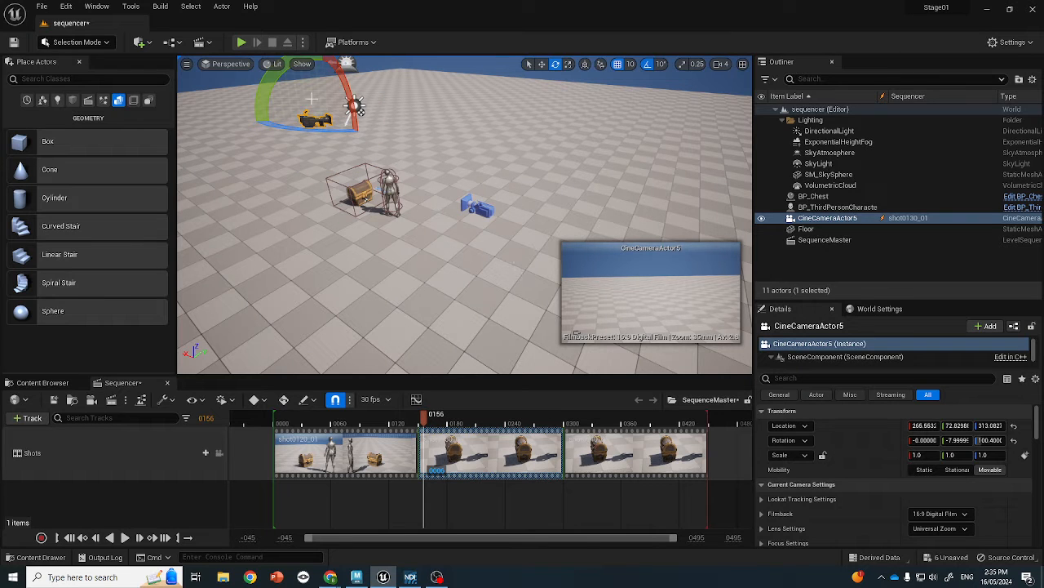
drag(310, 97, 352, 102)
Step: Lower CineCameraActor5 in world space to about Z 63.08, behind the chest
key(w)
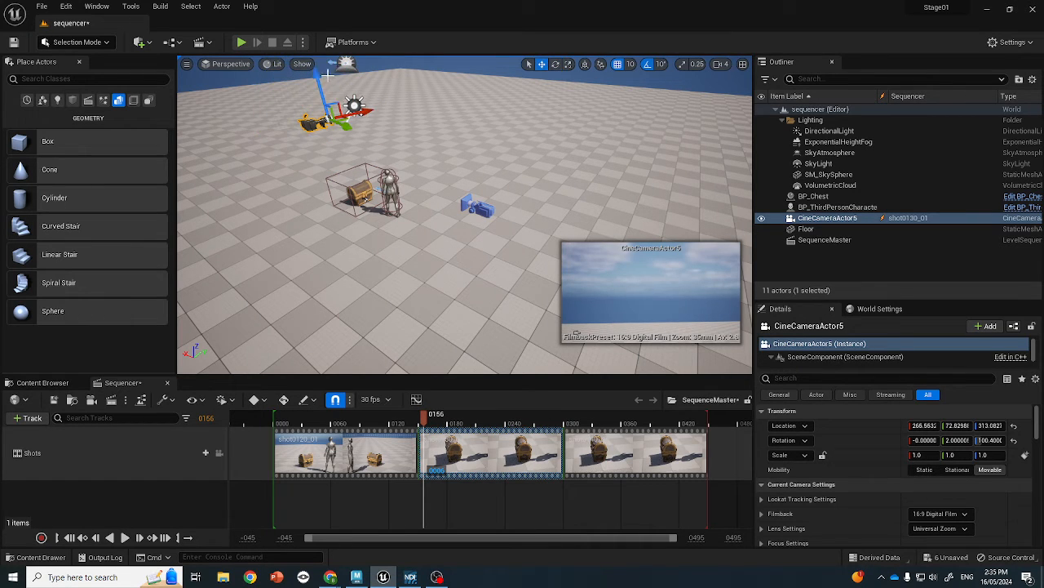
click(586, 66)
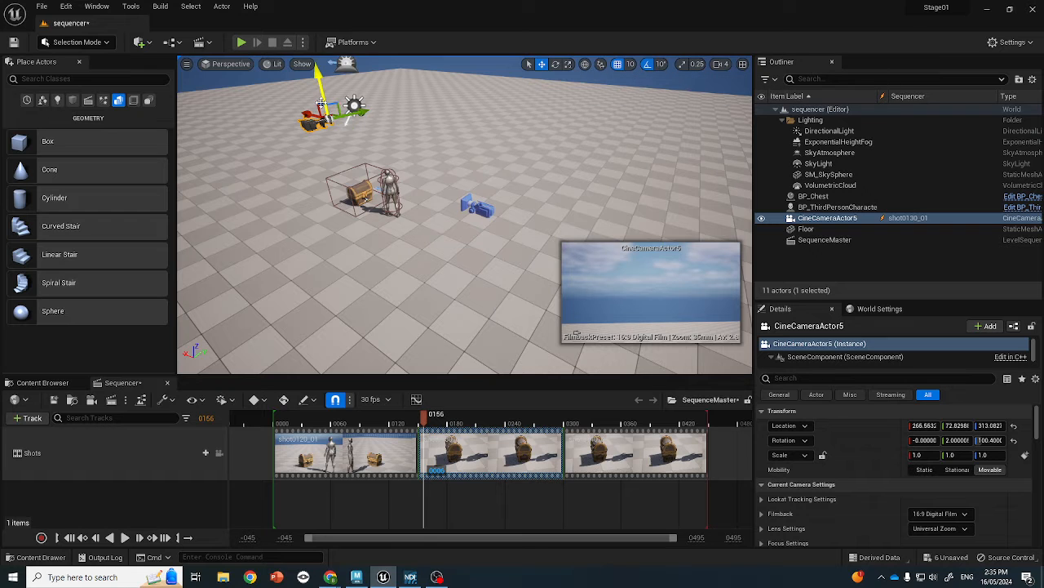
drag(322, 87, 336, 154)
Step: Turn CineCameraActor5 to a yaw of about 180.4° and move it back from the chest to about X 486 and Z 43.08
key(e)
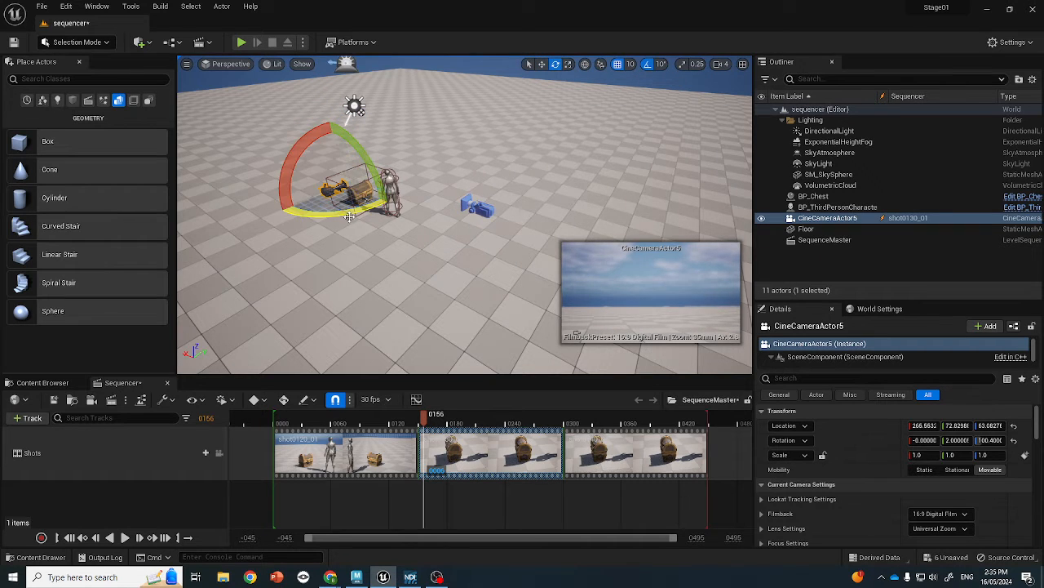
drag(347, 215, 261, 213)
key(w)
drag(320, 176, 310, 145)
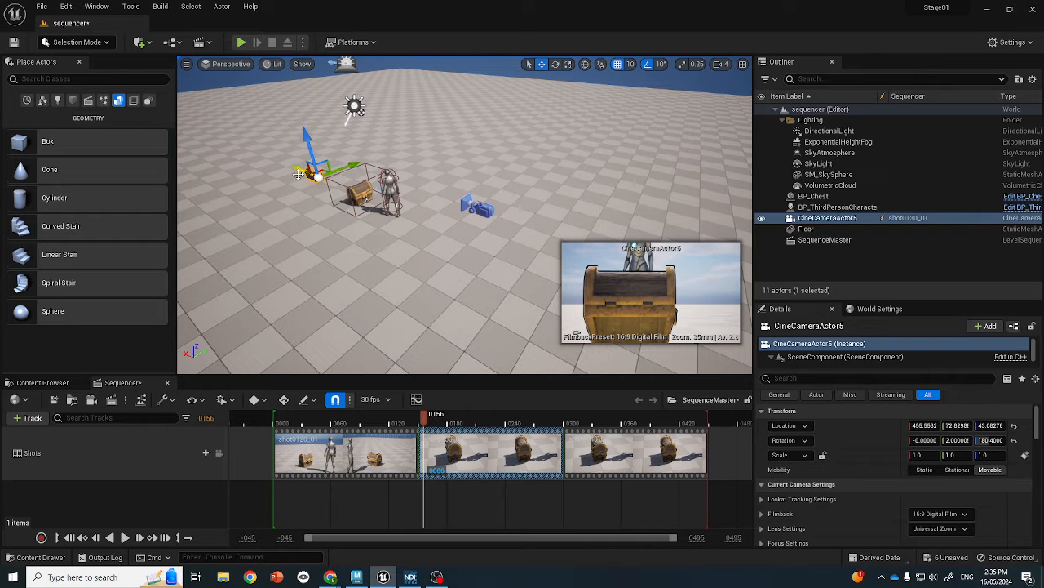
drag(298, 174, 294, 171)
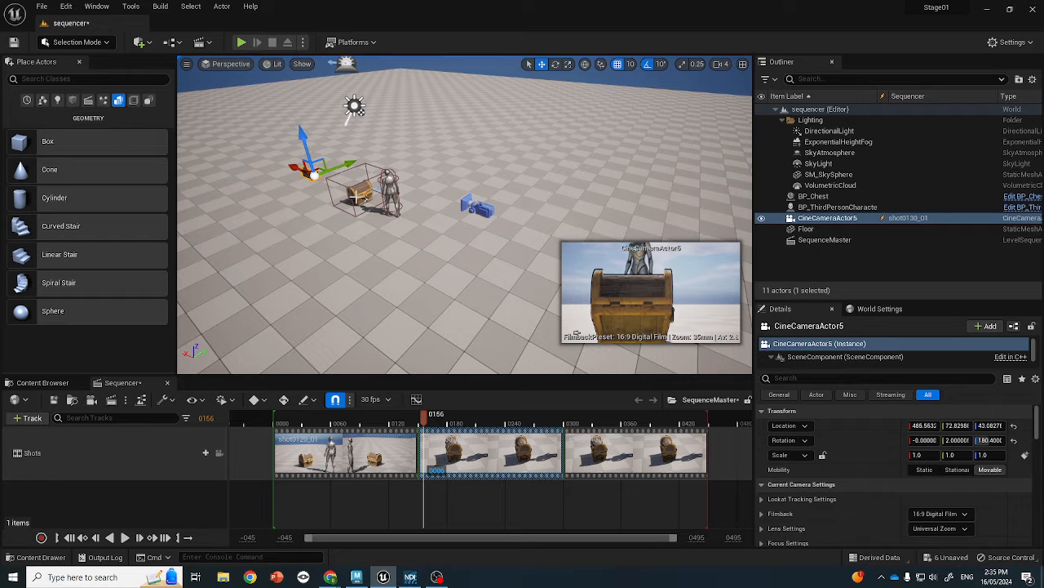
Step: Open the blueprint of BP_Chest, check its two skeletal mesh components and select SkeletalMesh
click(357, 197)
click(1018, 198)
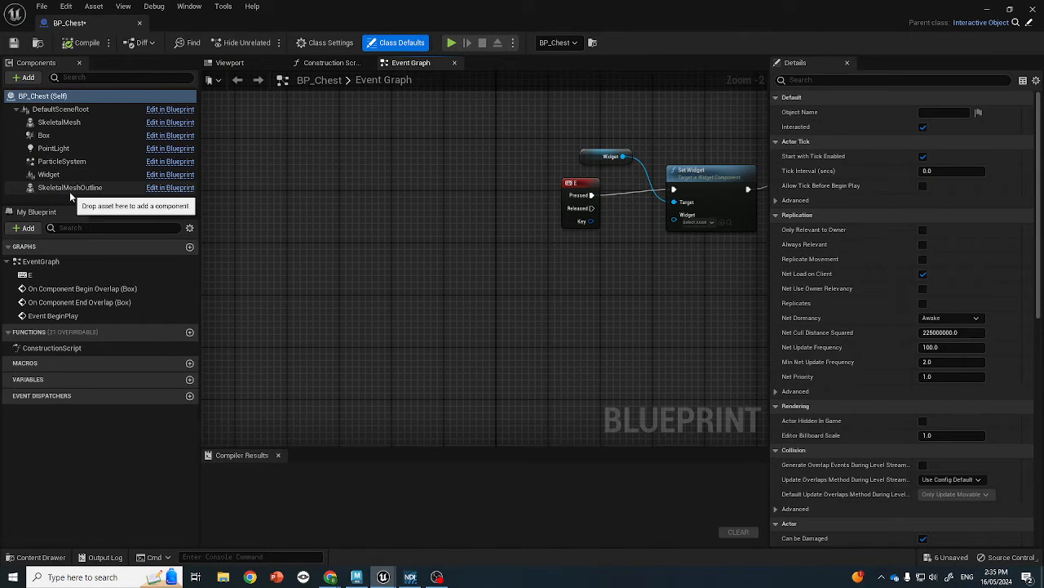
click(59, 122)
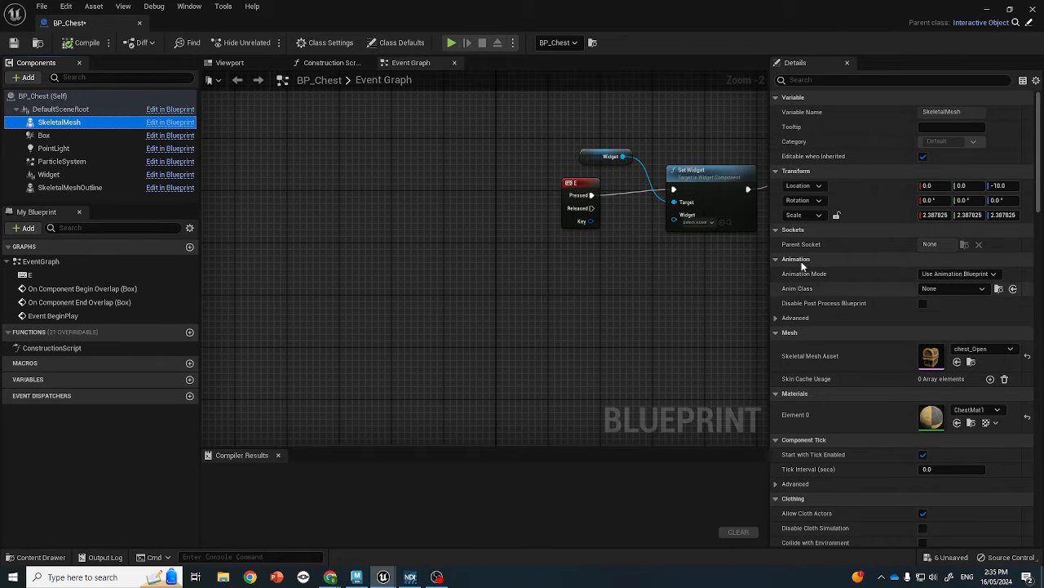
click(72, 186)
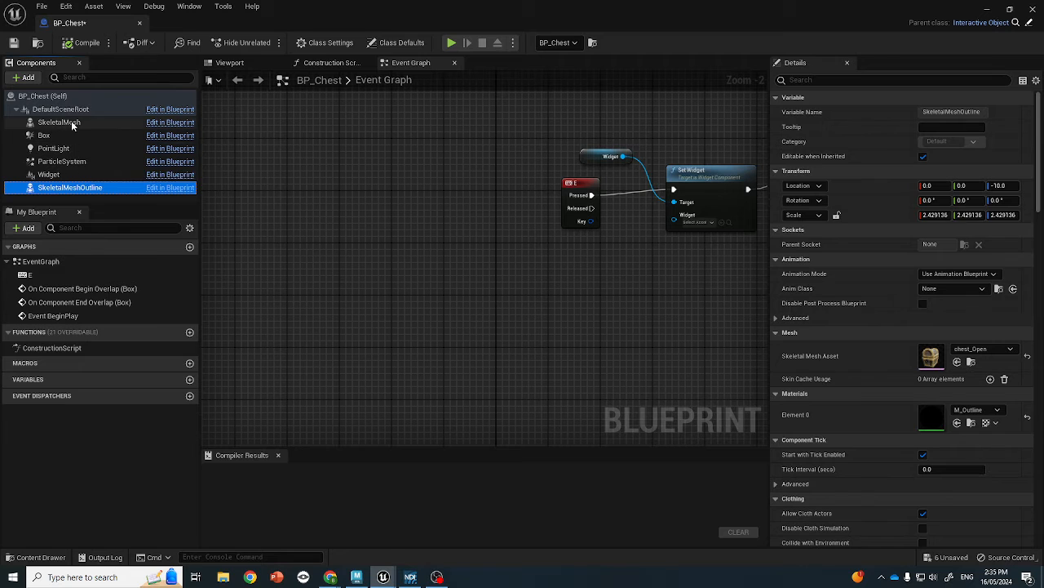
click(45, 122)
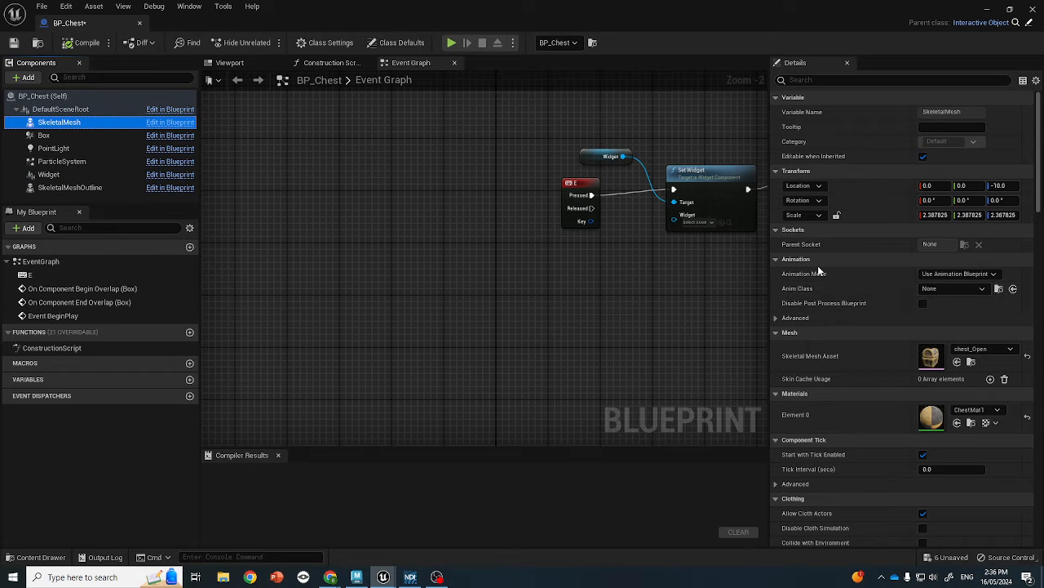
Step: Set SkeletalMesh's animation mode to Use Animation Asset, with chest_Open as the animation to play
click(958, 275)
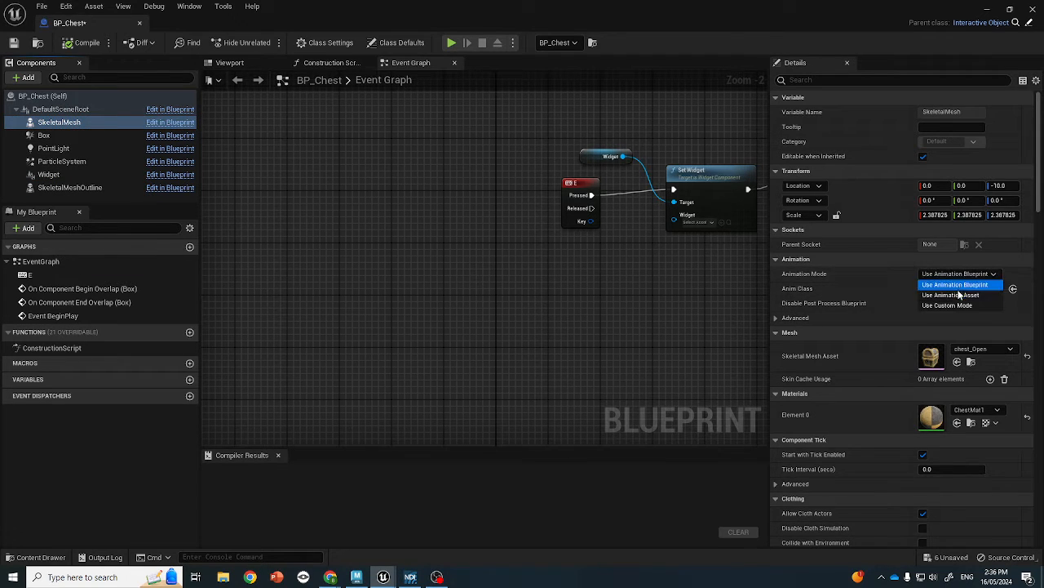
click(953, 295)
click(959, 291)
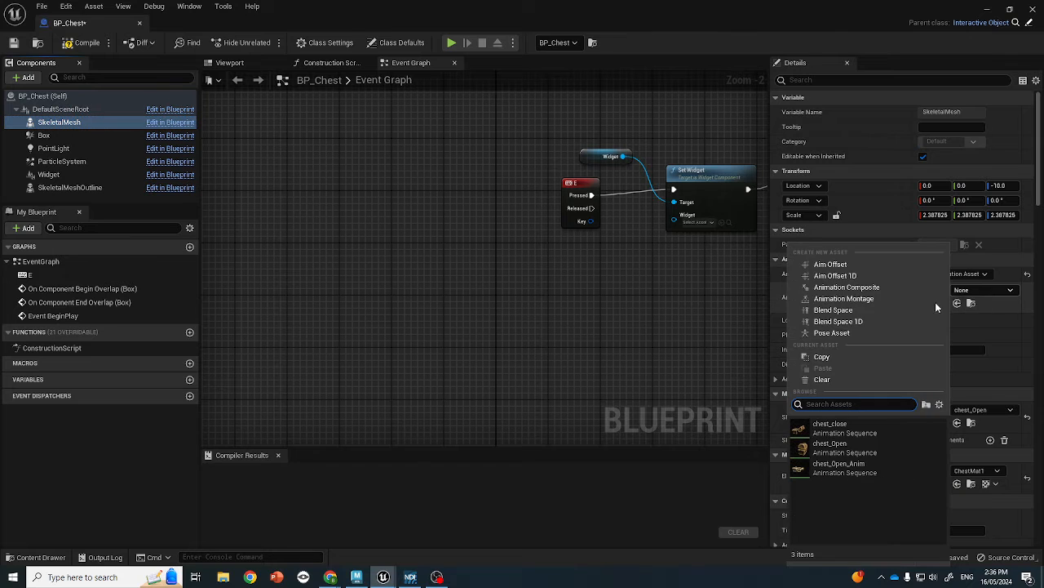
click(841, 450)
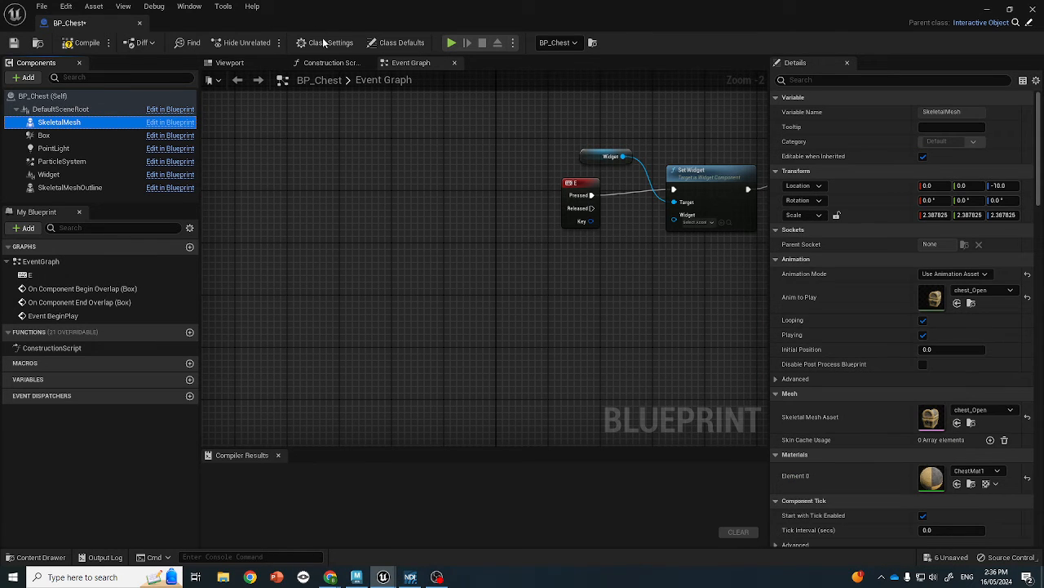
Step: Turn off looping and playing for SkeletalMesh and set its initial position to 0.848, checking the open lid in the blueprint preview
click(230, 62)
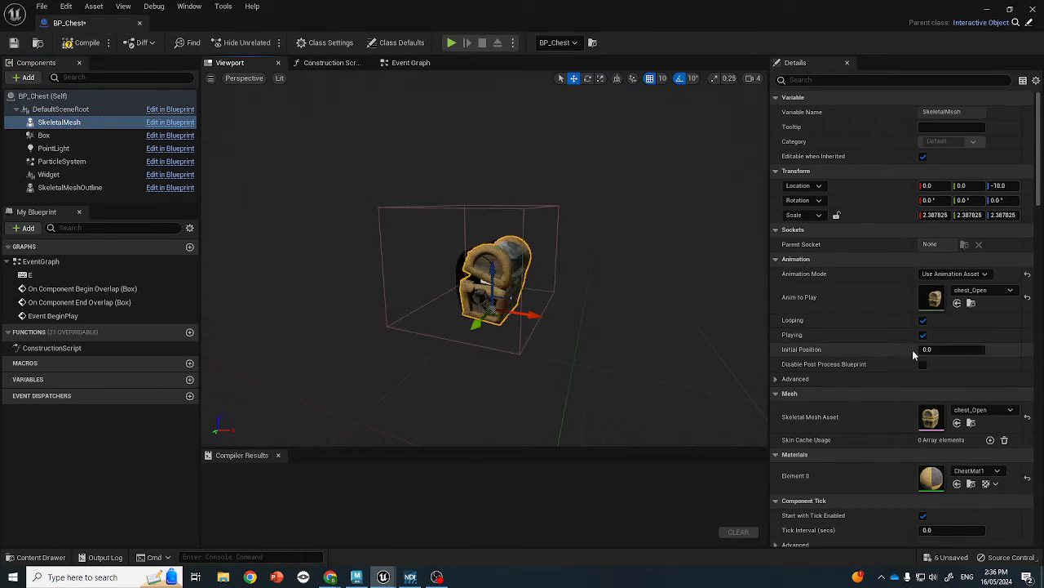
click(923, 320)
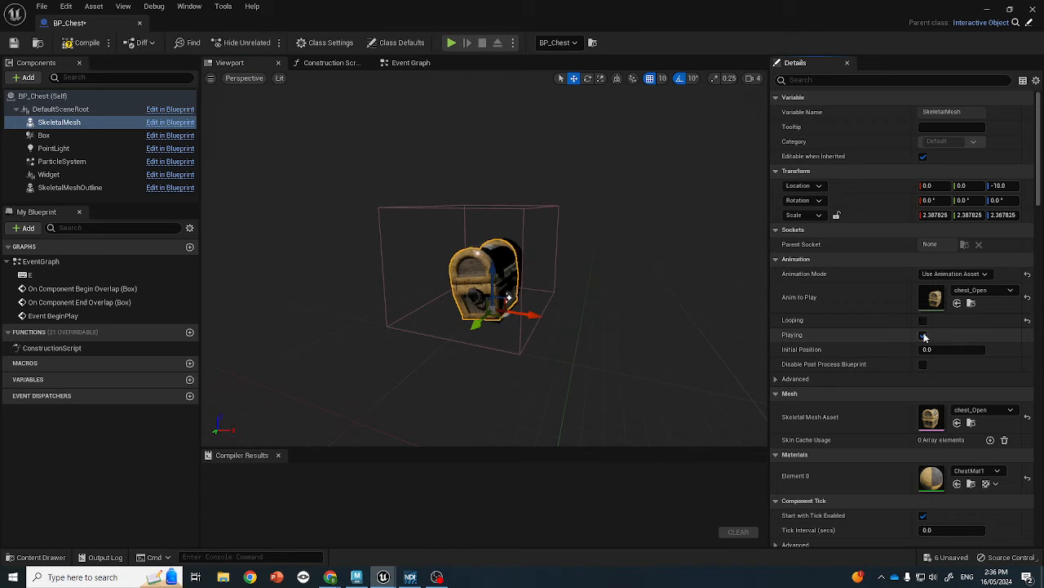
click(923, 335)
drag(936, 350, 971, 349)
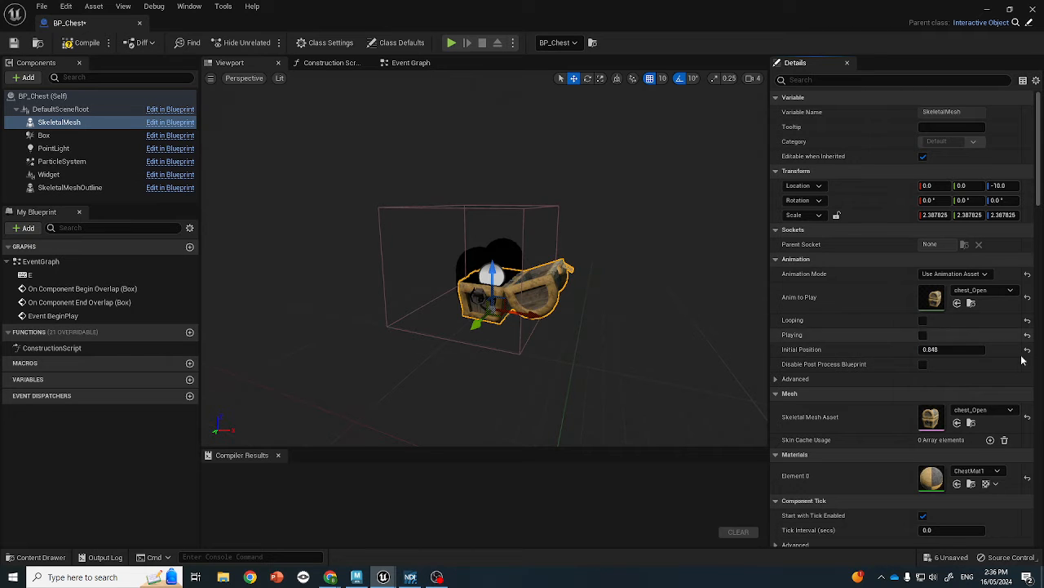
click(951, 349)
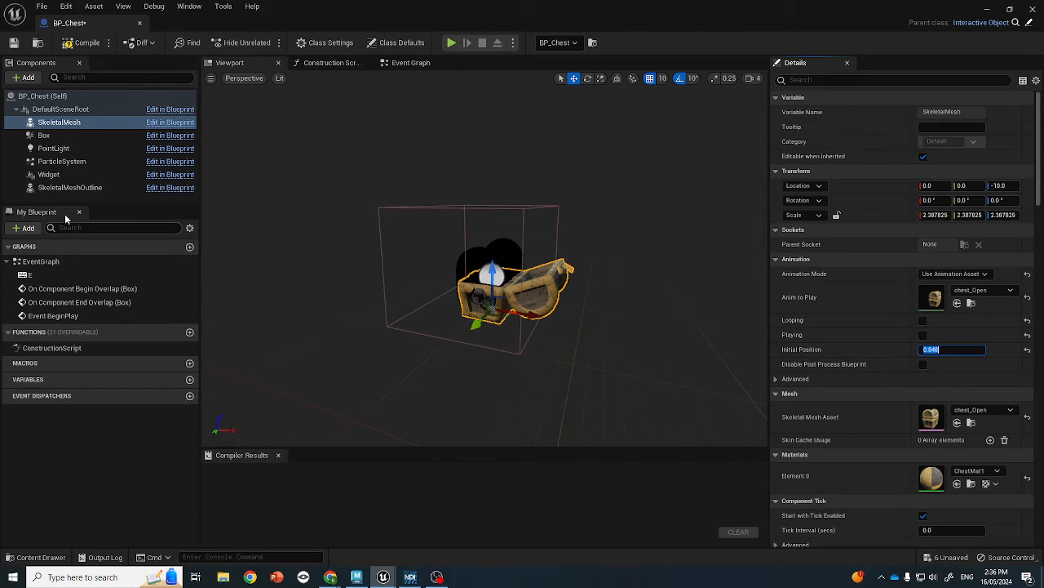
Step: Set SkeletalMeshOutline's animation mode to Use Animation Asset, with chest_Open as the animation to play
click(69, 188)
click(956, 275)
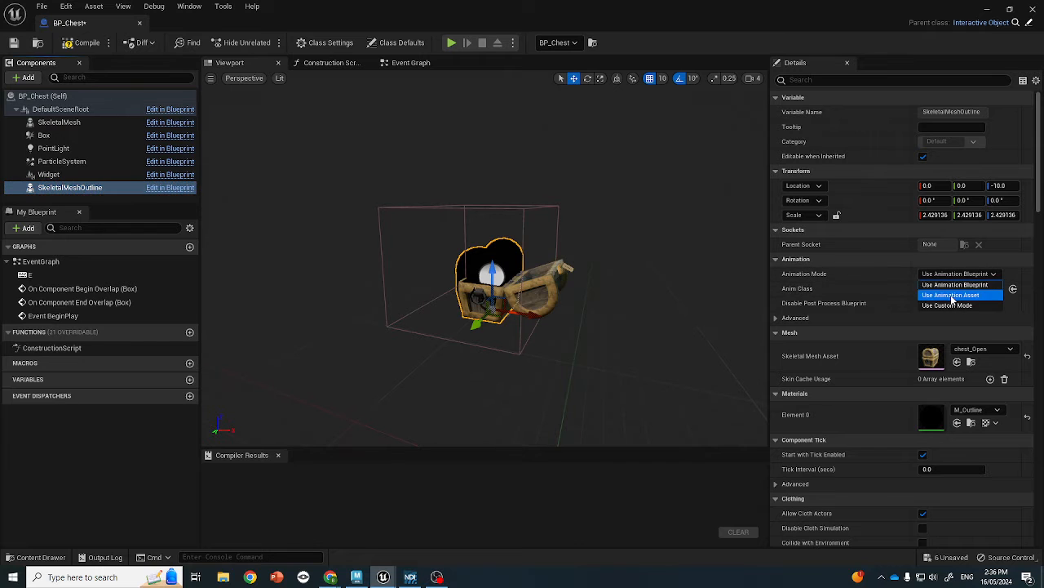
click(948, 295)
click(987, 291)
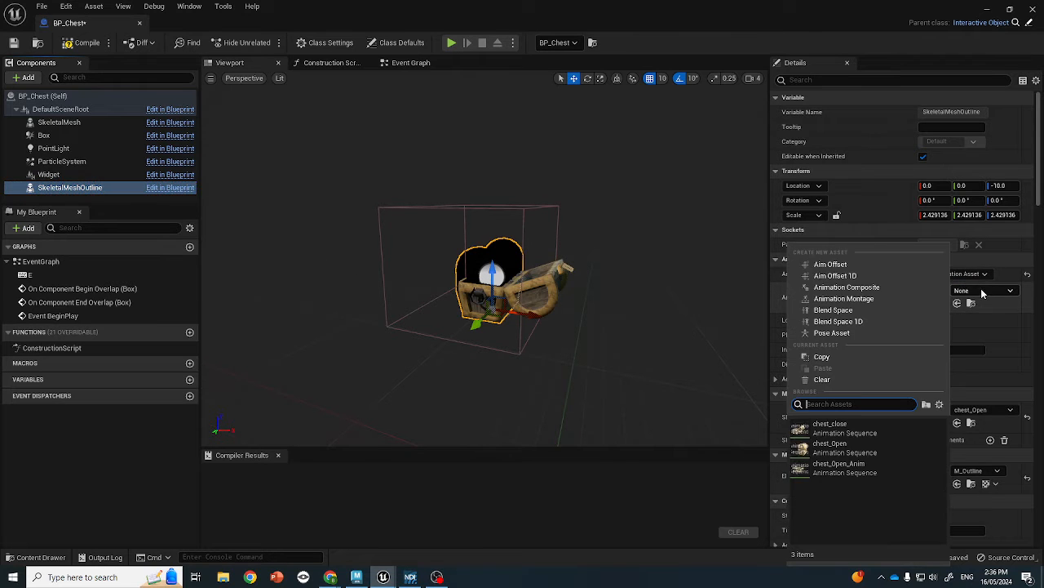
click(856, 429)
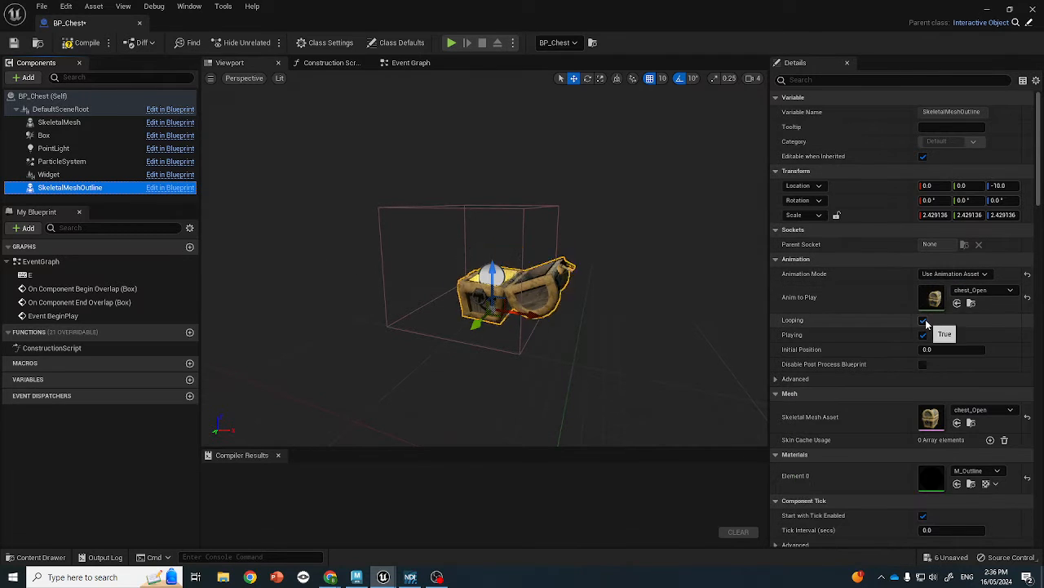
Step: Turn off looping and playing for SkeletalMeshOutline and set its initial position to 0.848
click(923, 320)
click(923, 335)
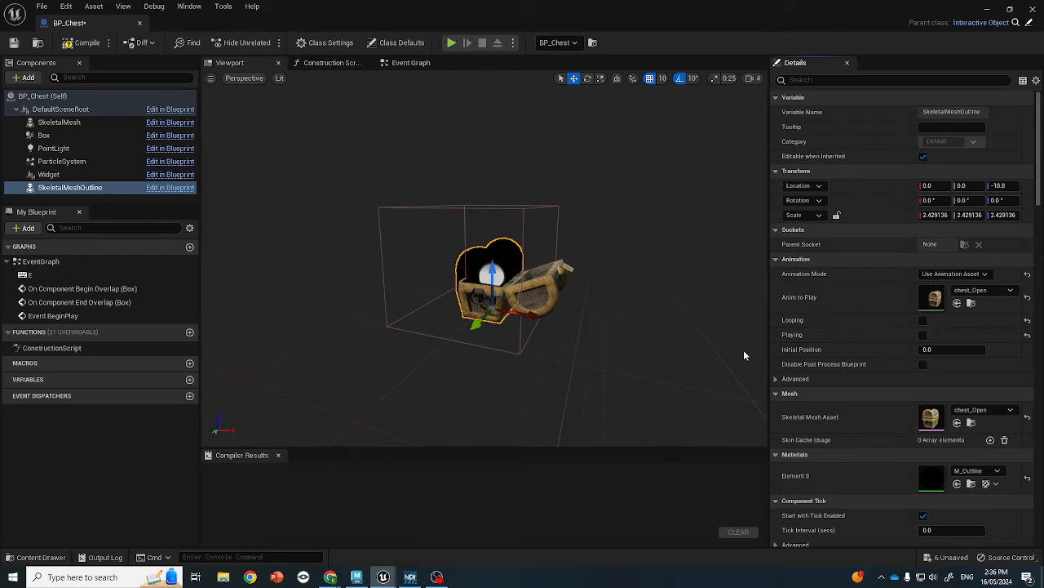
click(951, 350)
text(0.848)
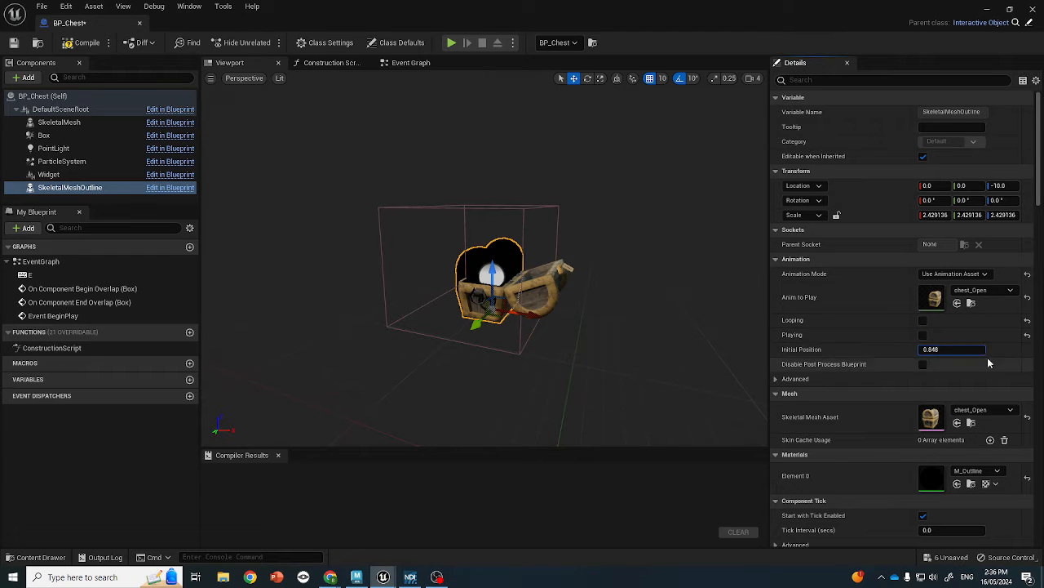
key(Return)
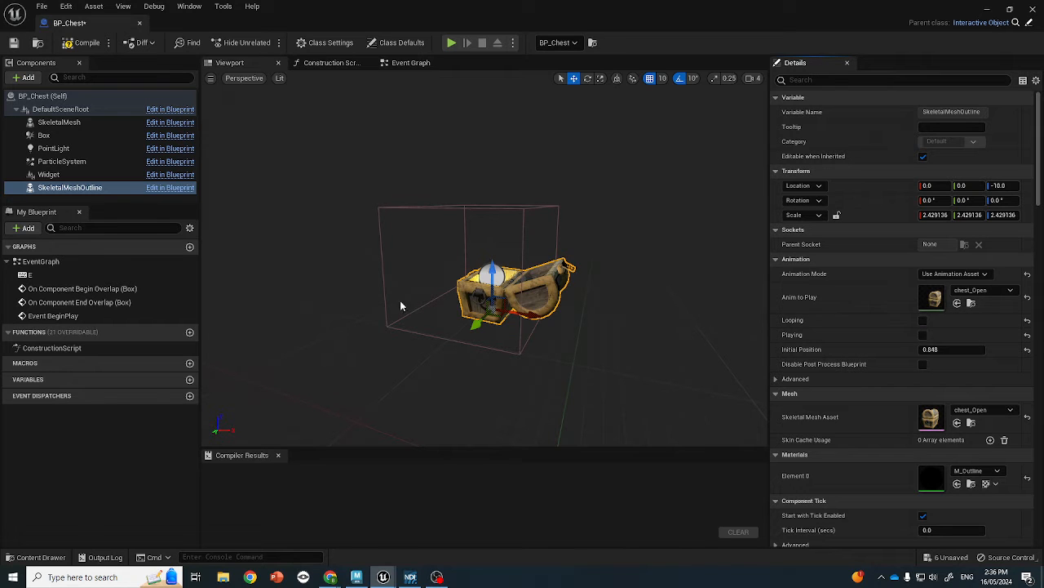
Step: Compile the BP_Chest blueprint, return to the level and select CineCameraActor5
click(81, 42)
click(988, 8)
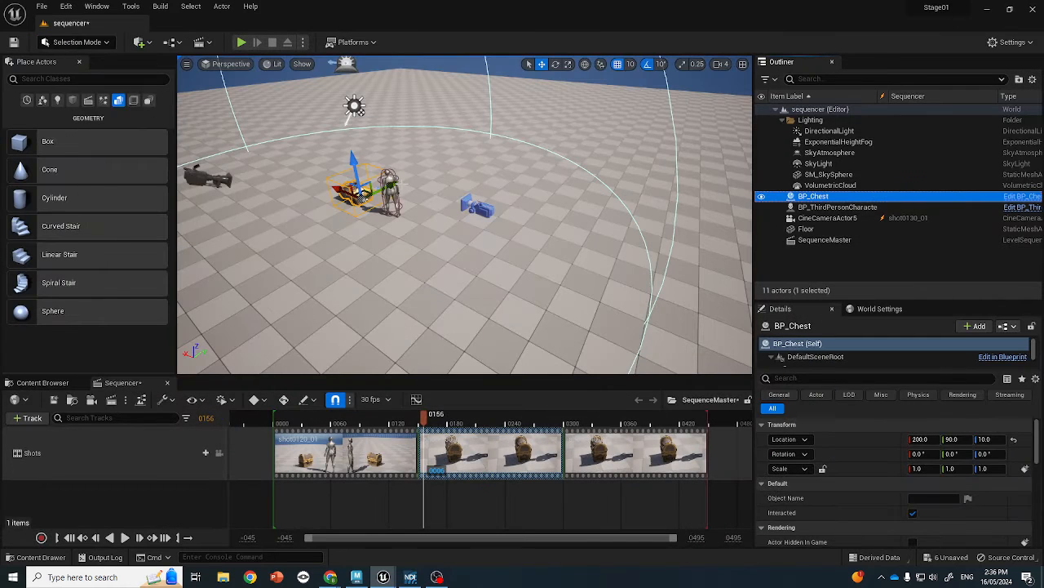
click(200, 169)
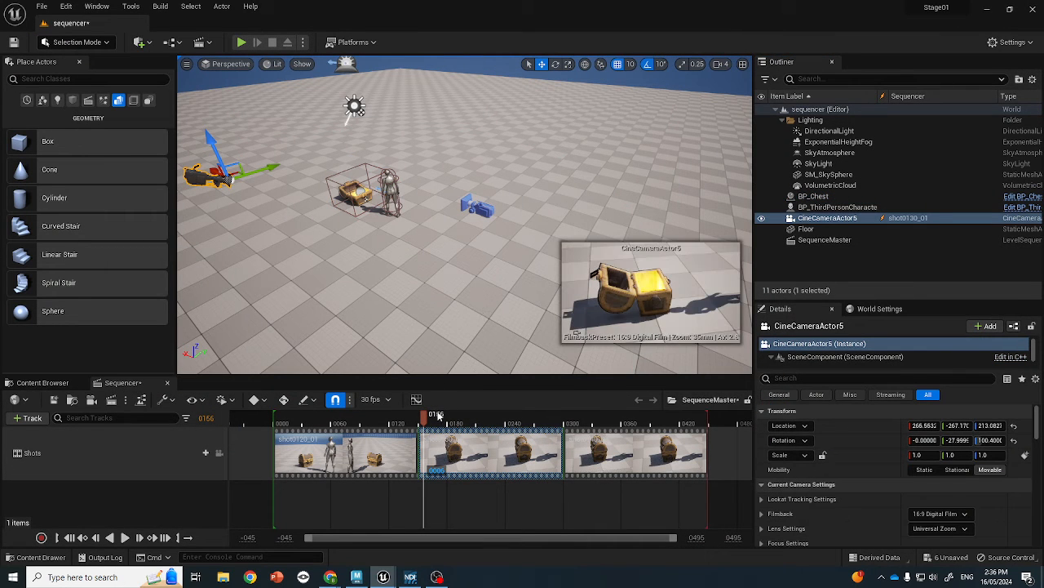
Step: Go to frame 196 in the master sequence and check how CineCameraActor5 frames the opened chest in shot0130_01
drag(426, 416, 463, 418)
click(481, 440)
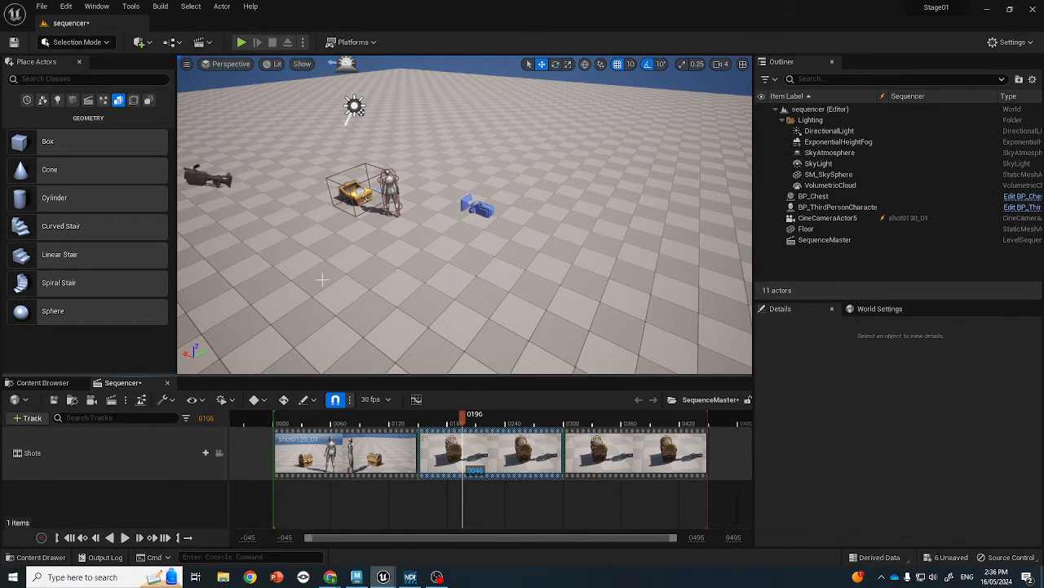
click(193, 165)
right_click(196, 177)
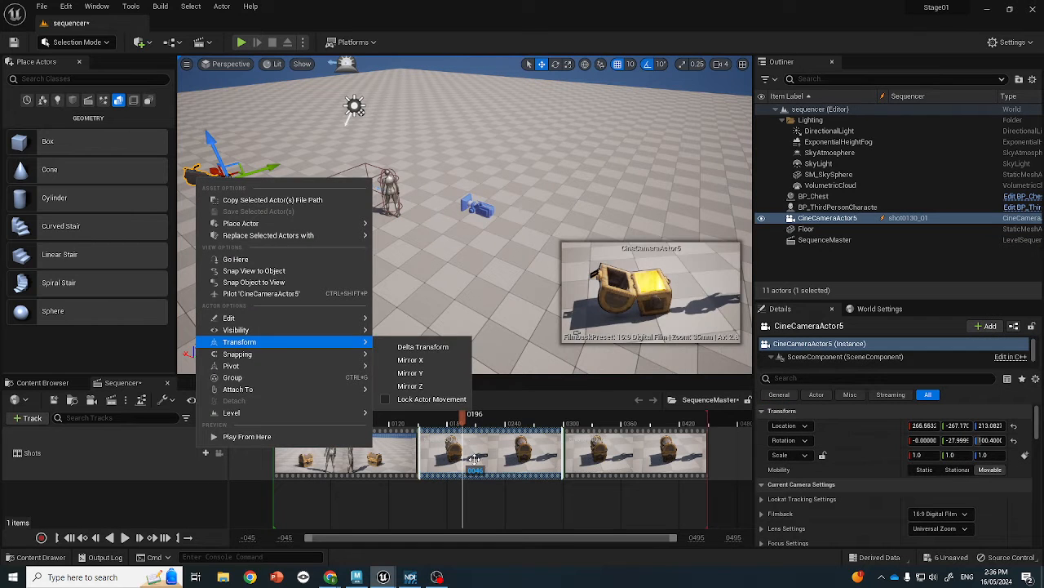
click(475, 441)
click(214, 186)
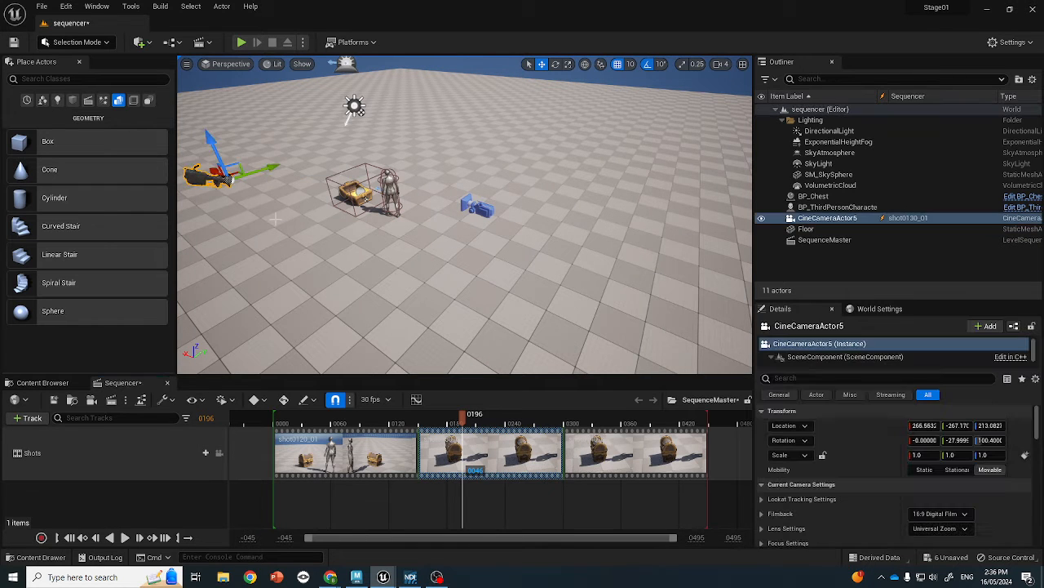
Step: Open the shot0130_01 sequence at frame 0 and move CineCameraActor5 close to the chest, to about Y 32.83 and Z 83.08
double_click(489, 444)
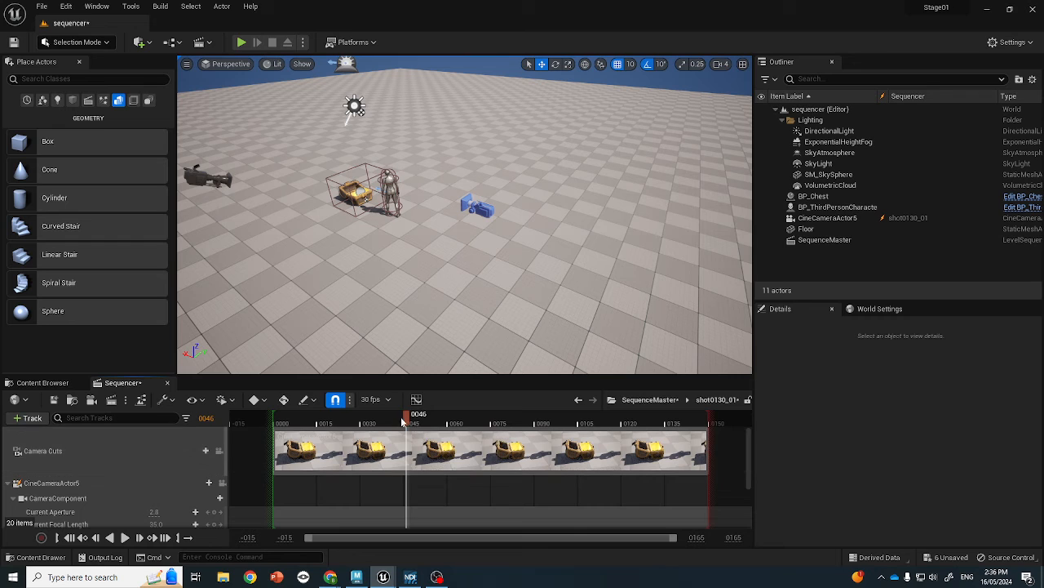
drag(405, 419, 273, 412)
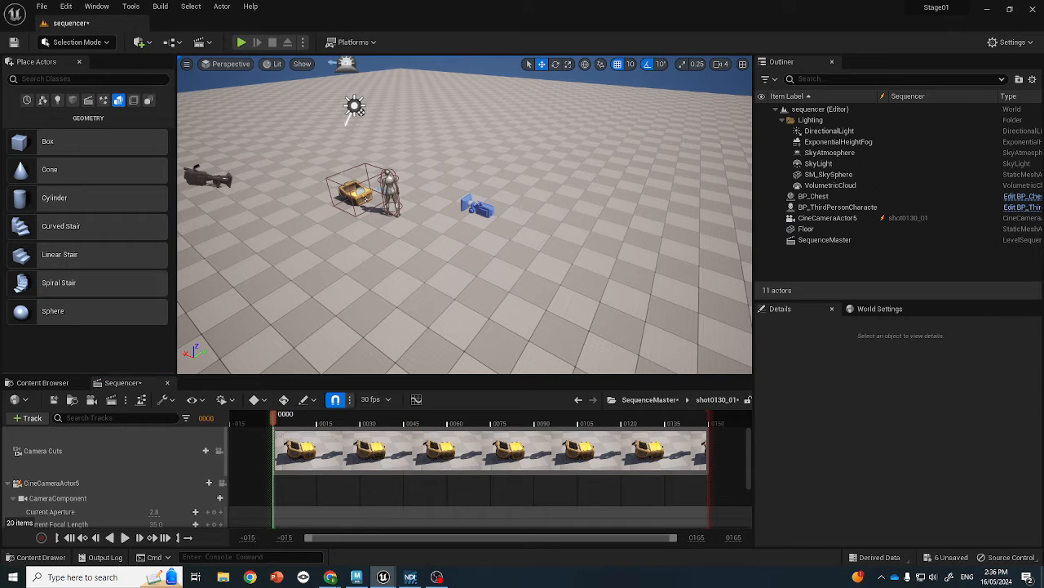
click(215, 181)
drag(251, 173, 317, 155)
Step: Rotate CineCameraActor5 in local space to face the character at about 170.41° yaw, and pull it back to about X 374
key(e)
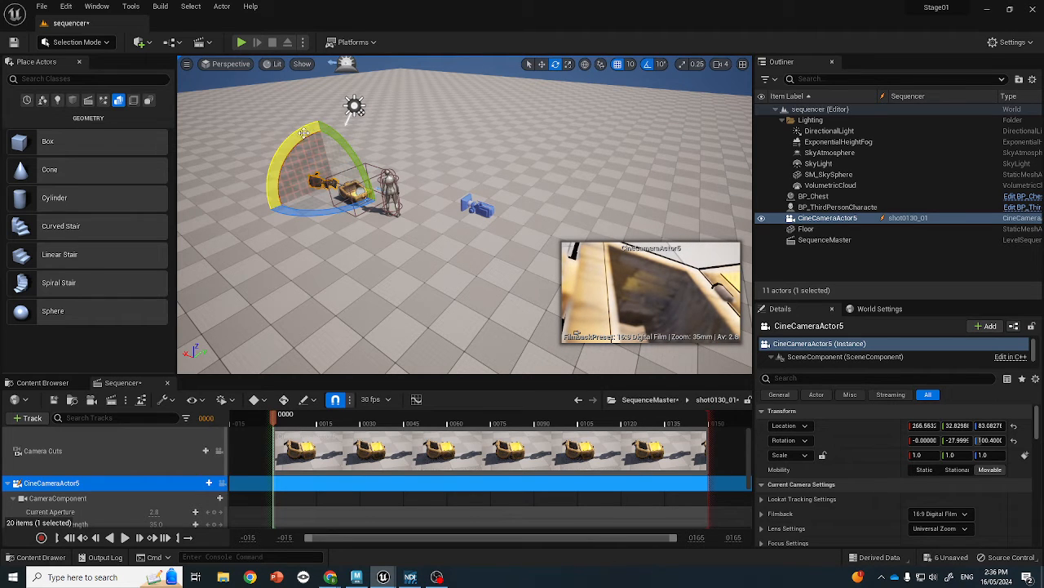
click(584, 64)
drag(298, 162, 362, 149)
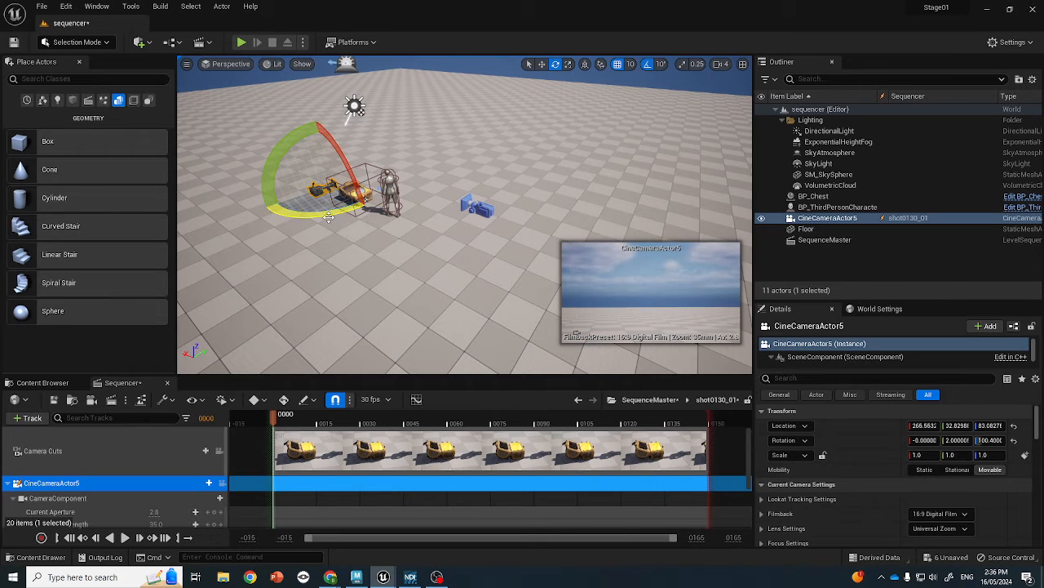
drag(322, 214, 344, 192)
key(w)
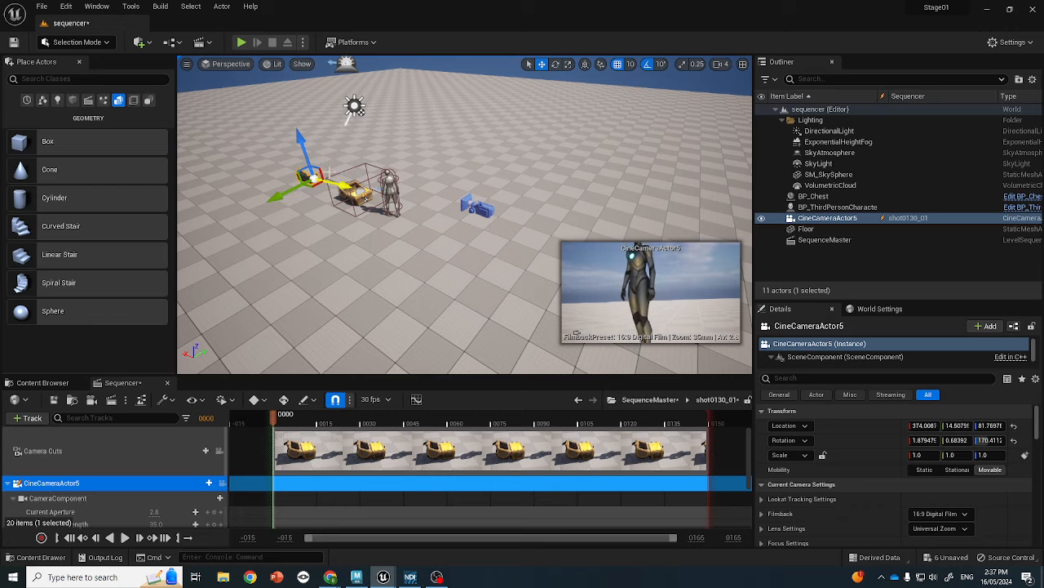
Step: Lower CineCameraActor5 to about Y -3.14 and Z 21.15, and rotate it up toward the character to about 10.7° pitch and 160.72° yaw
drag(301, 132, 306, 151)
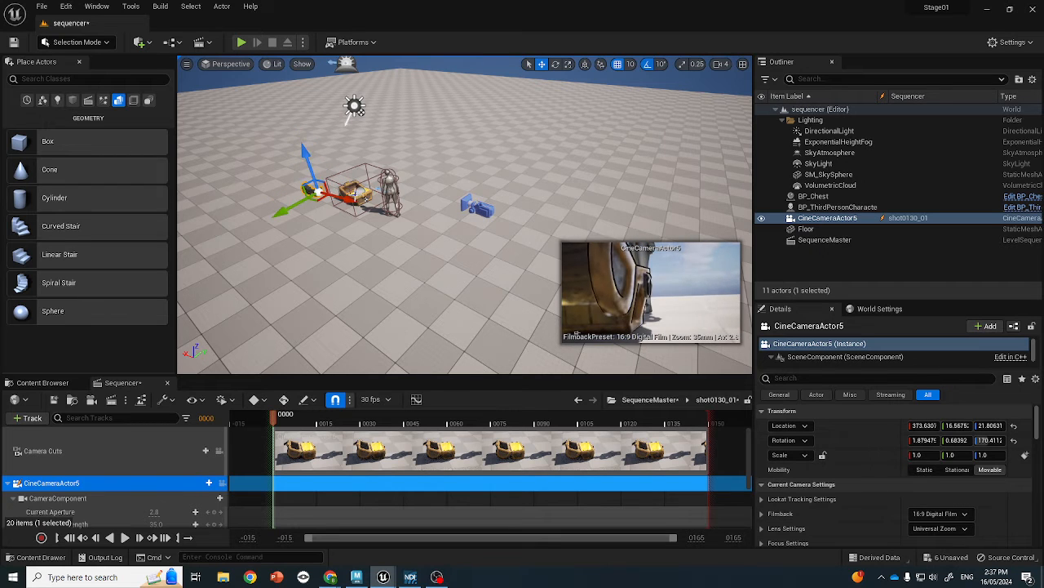
mouse_move(310, 190)
mouse_down()
mouse_move(304, 204)
mouse_move(301, 192)
mouse_up()
key(e)
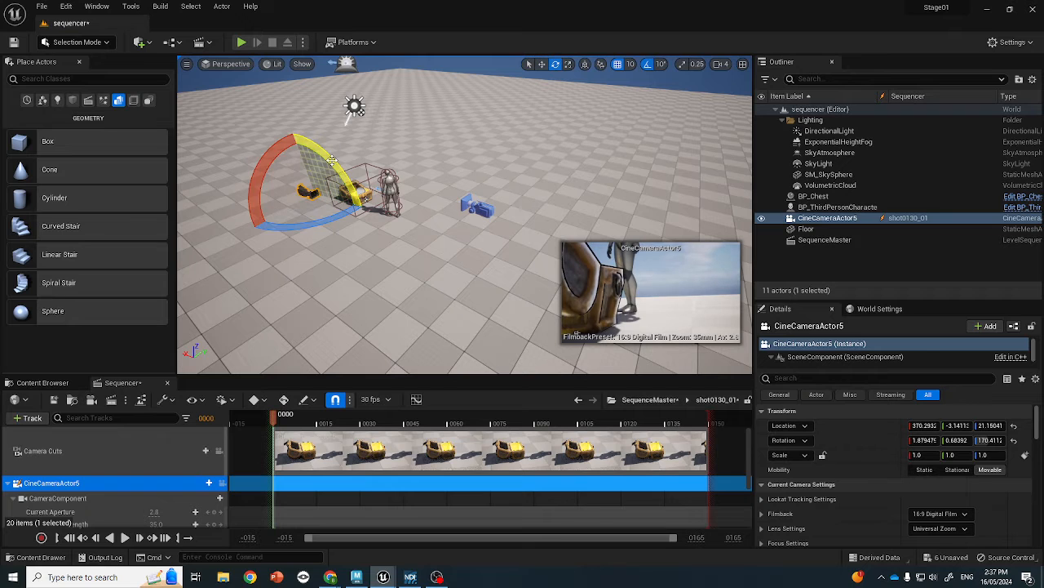
drag(332, 161, 319, 185)
drag(307, 145, 326, 159)
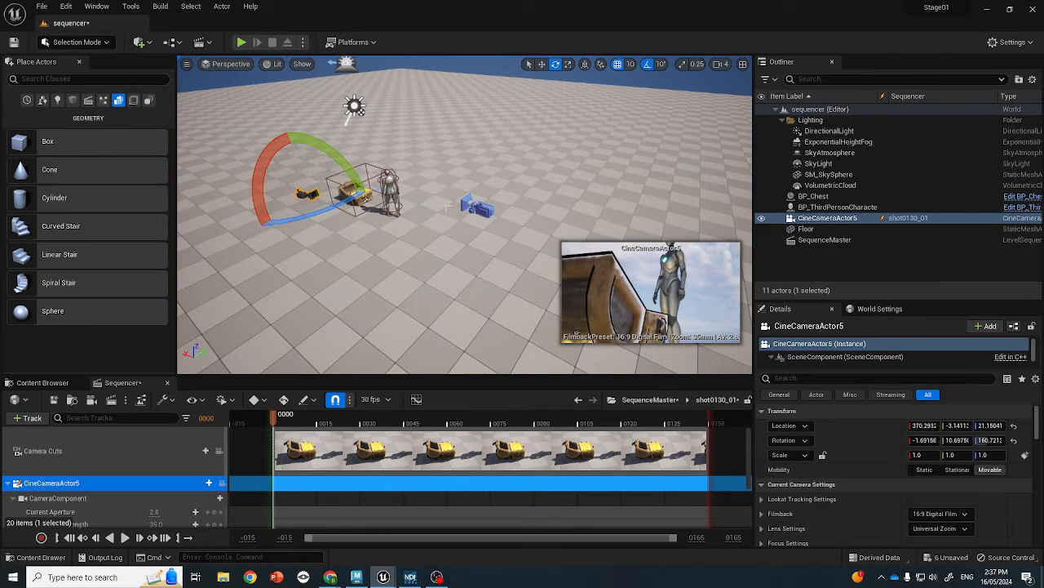
Step: Set CineCameraActor5's current focal length to about 24.12 mm at frame 0 of shot0130_01
scroll(79, 501, down, 1)
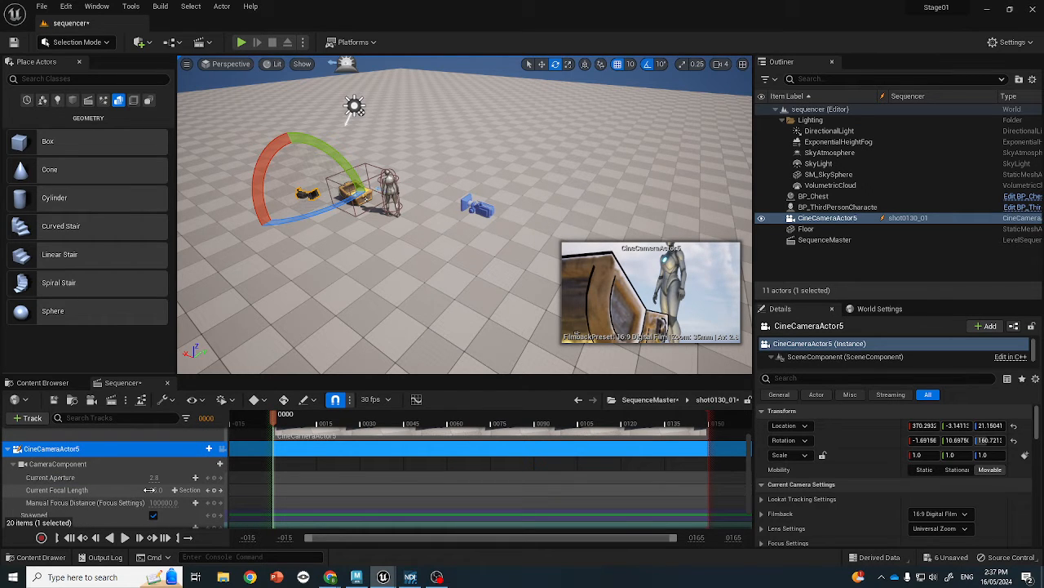
drag(150, 490, 124, 490)
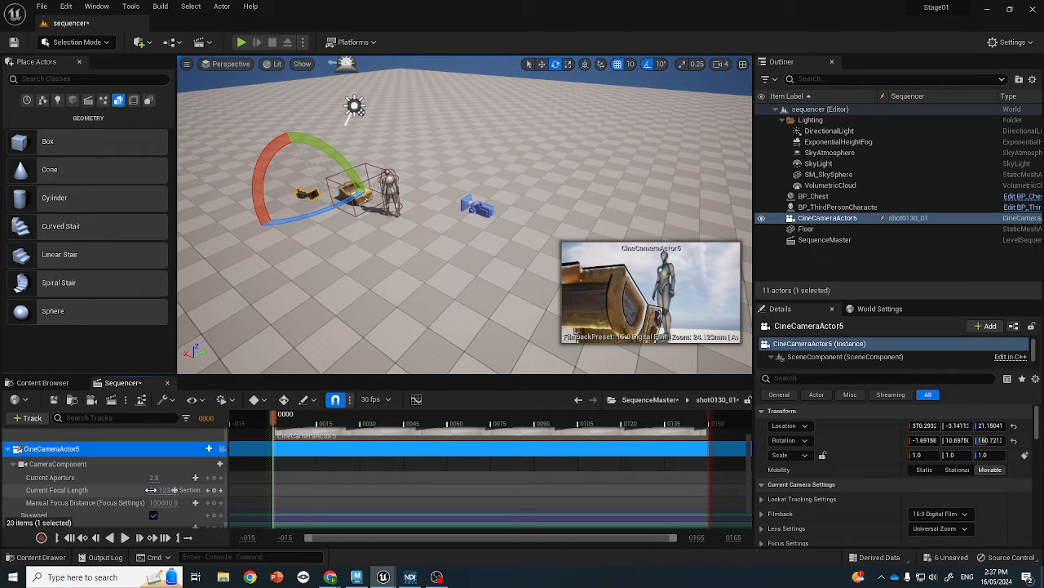
mouse_move(278, 417)
mouse_down()
mouse_move(709, 418)
mouse_move(274, 418)
mouse_up()
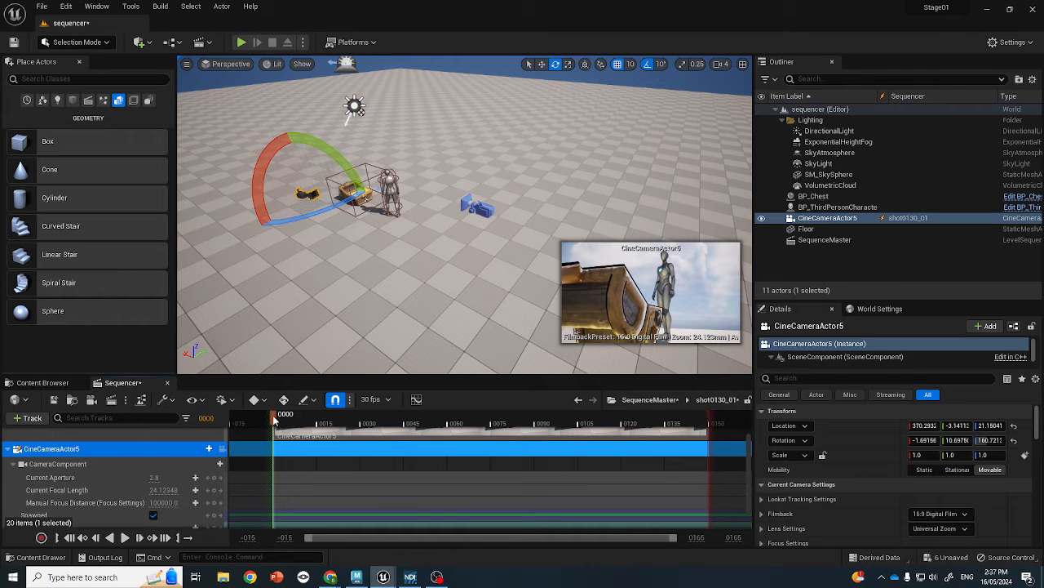
Step: At frame 148, move CineCameraActor5 to about X 361.49, Y 31.71, Z 23.99, keyframe its transform, and scrub back to preview the movement
key(f)
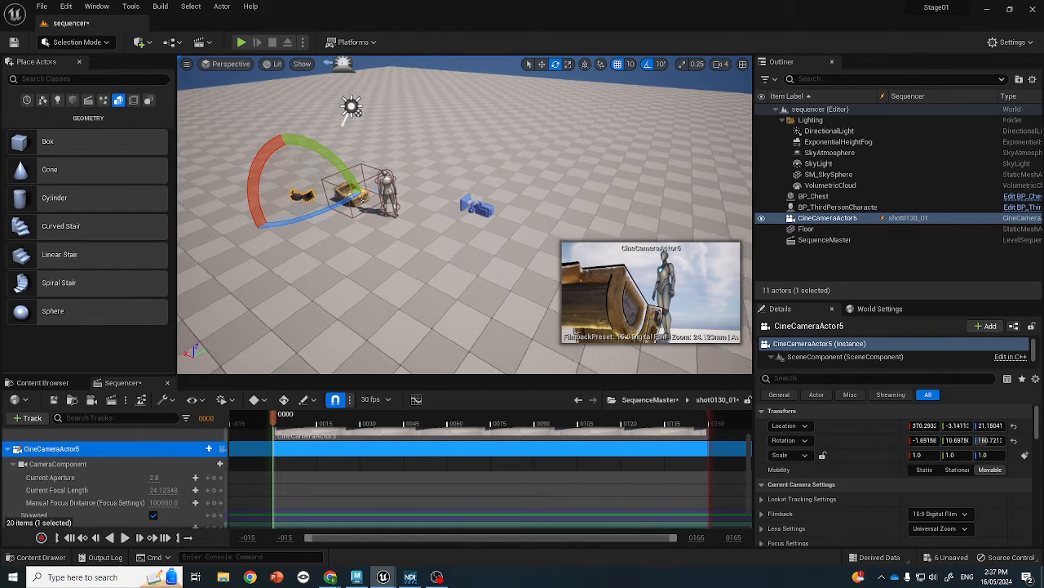
scroll(614, 164, down, 8)
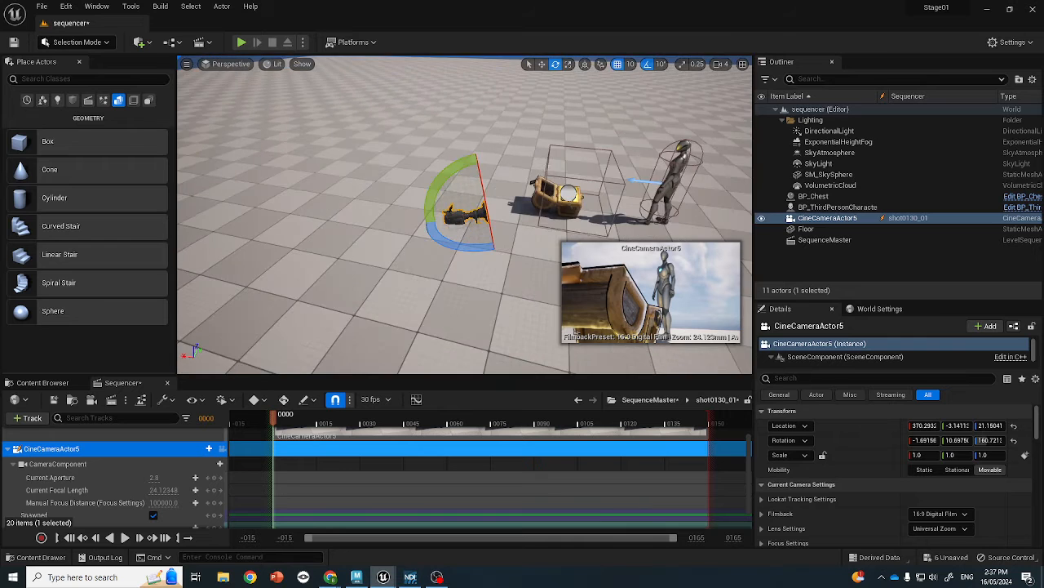
alt+drag(614, 165, 539, 101)
click(541, 64)
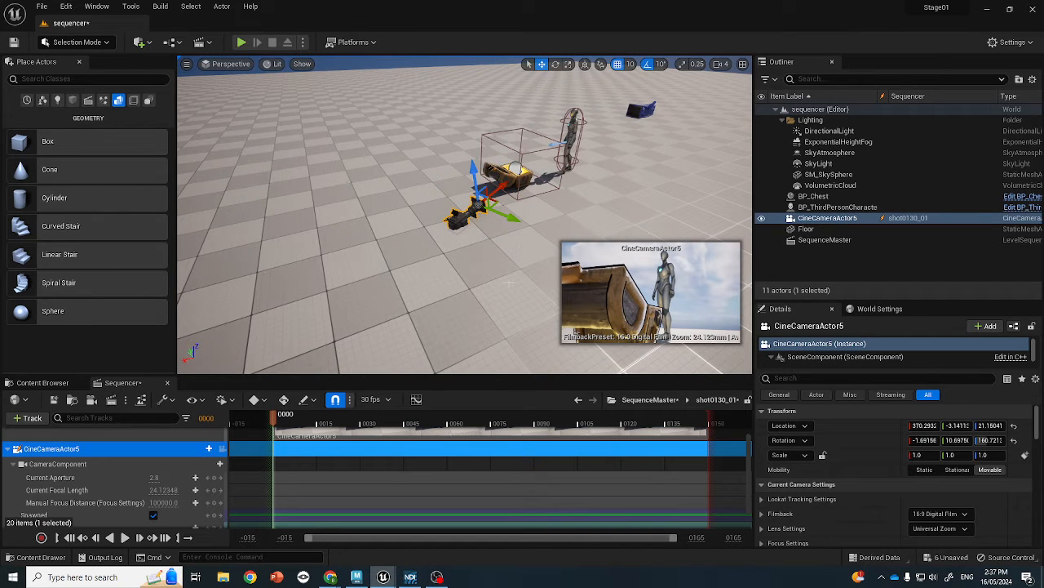
scroll(275, 466, down, 1)
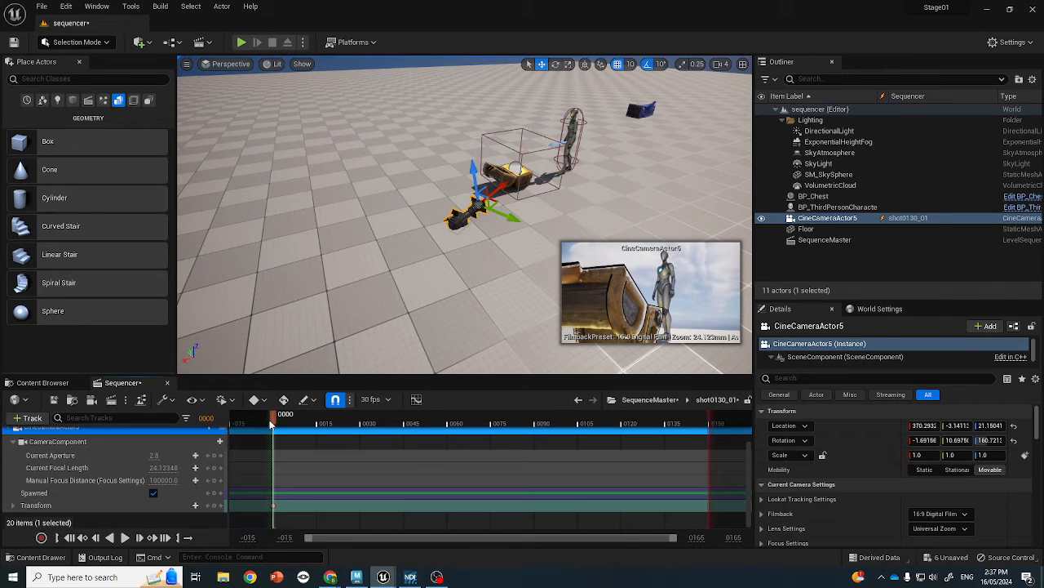
drag(280, 422, 704, 428)
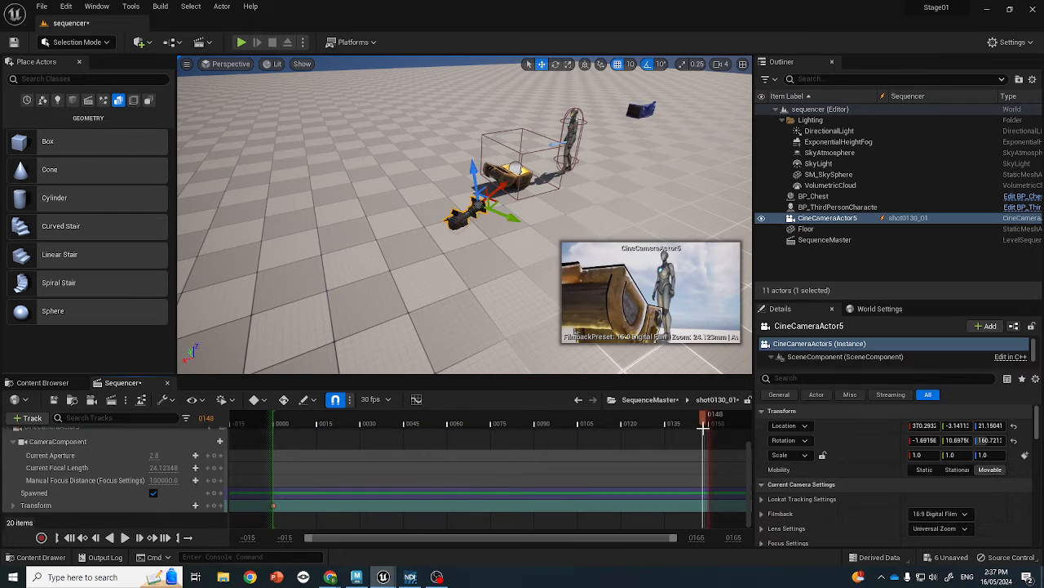
drag(509, 212, 496, 179)
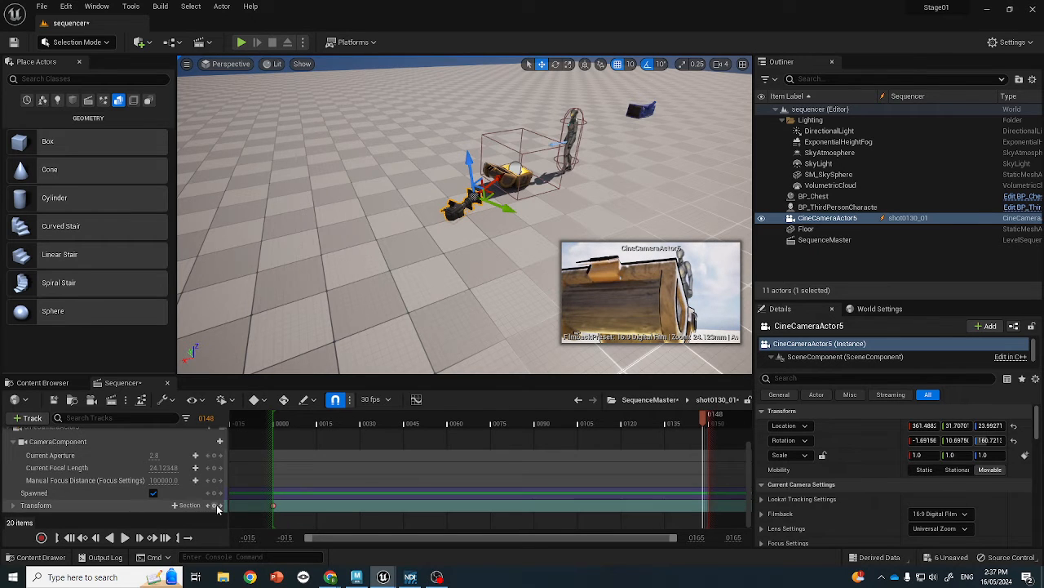
click(216, 505)
drag(697, 423, 674, 456)
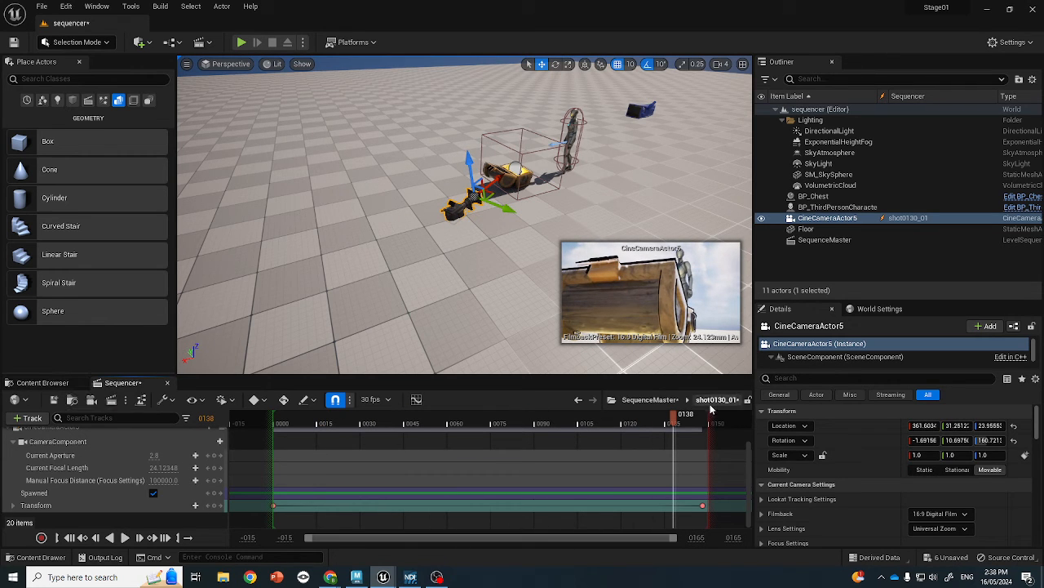
Step: Return to the SequenceMaster timeline, go to frame 306, and open the shot0140_01 sequence
click(665, 399)
click(586, 420)
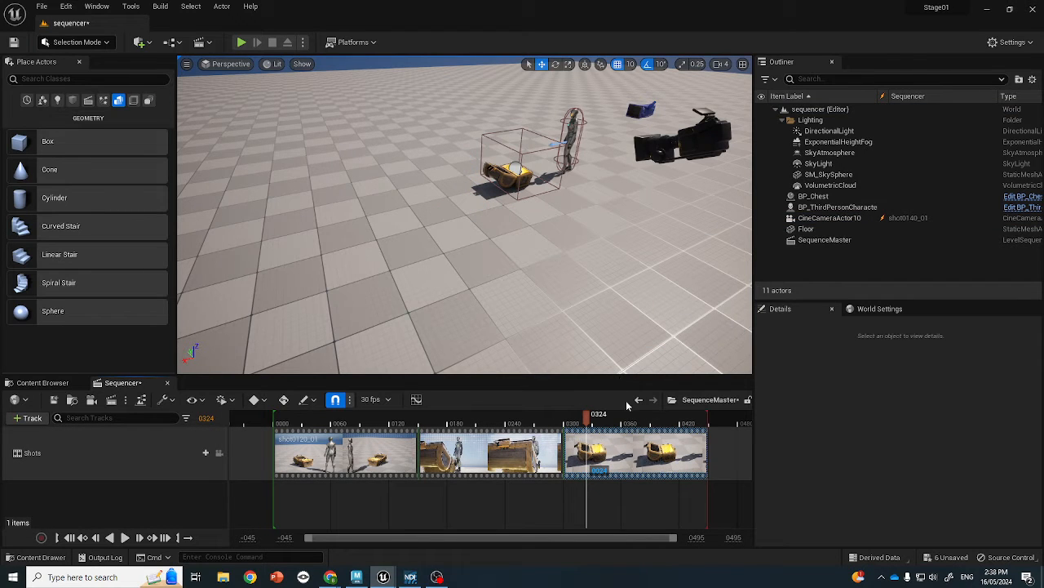
click(584, 421)
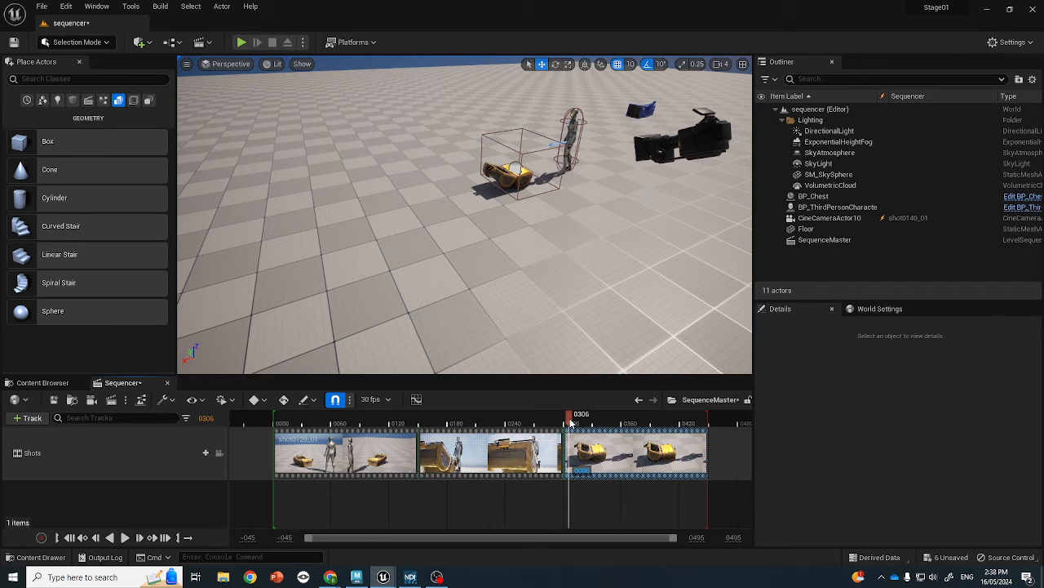
double_click(648, 452)
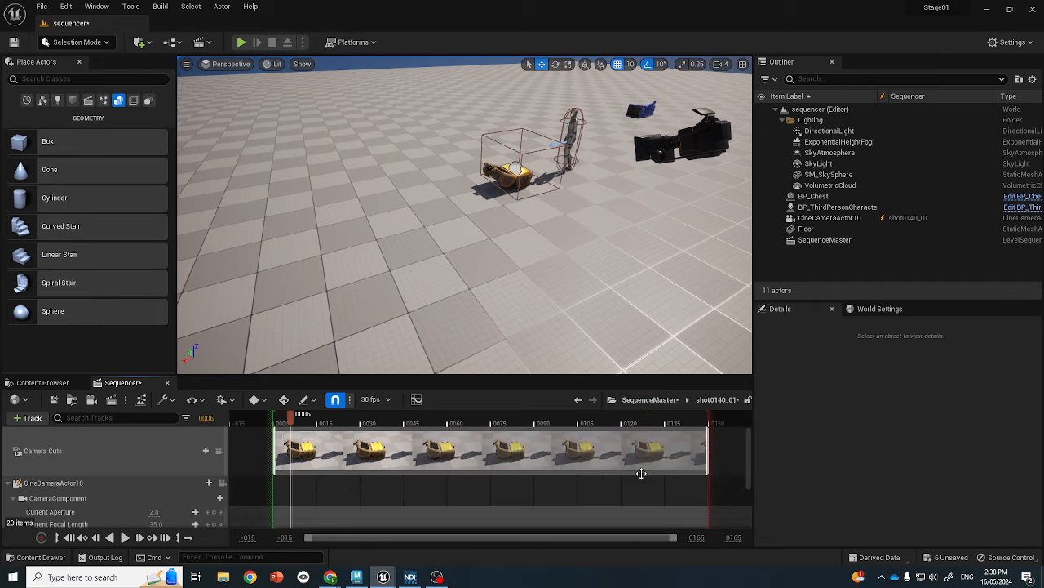
Step: Move CineCameraActor10 in world space to the open chest, to about X 245.55, Y 52.83, Z 53.08
click(655, 150)
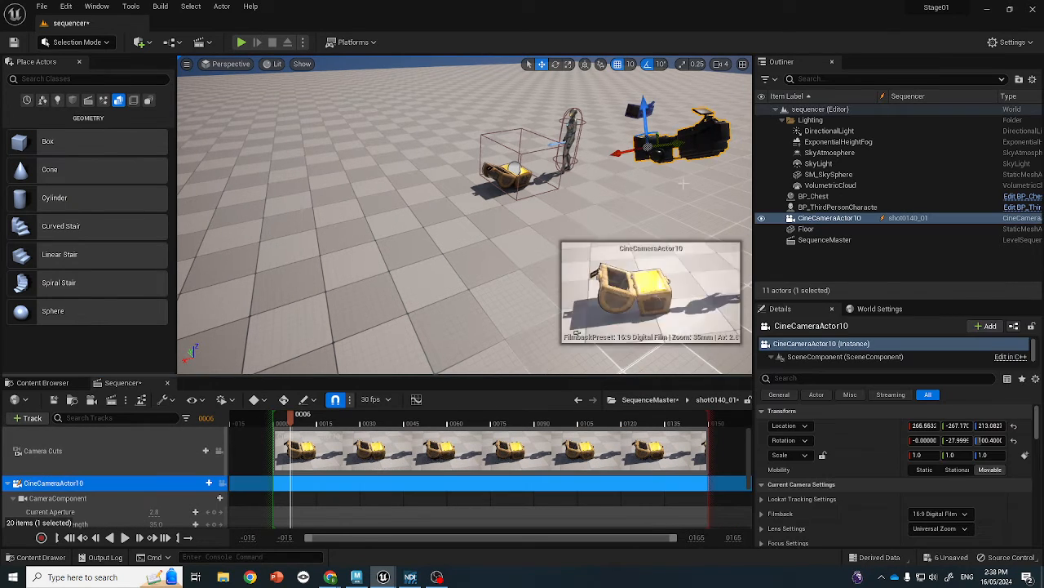
click(584, 64)
drag(621, 136, 471, 179)
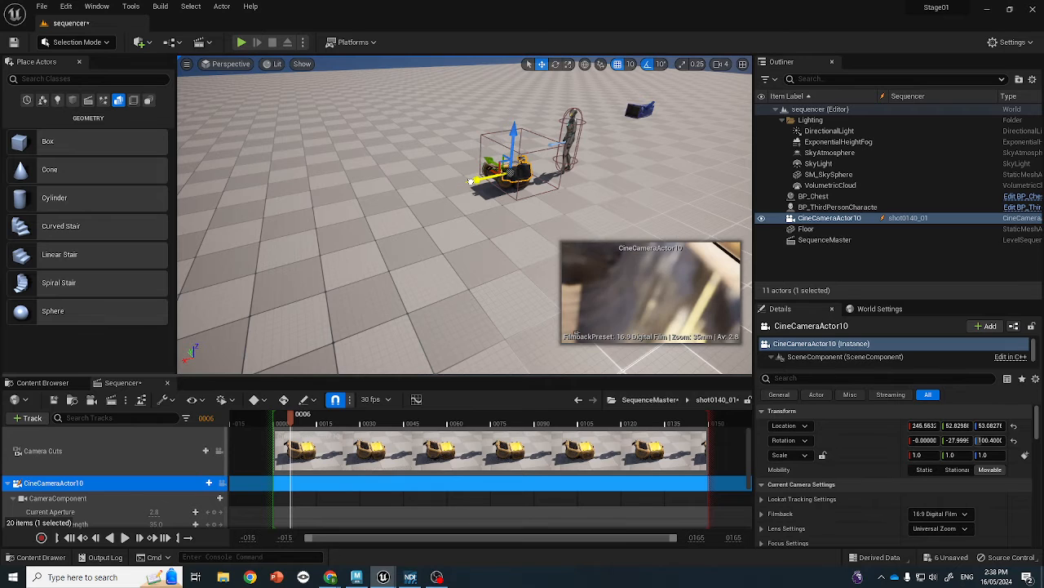
Step: Rotate CineCameraActor10 in local space to face the character, to about 8.61° pitch and 180.87° yaw
click(570, 65)
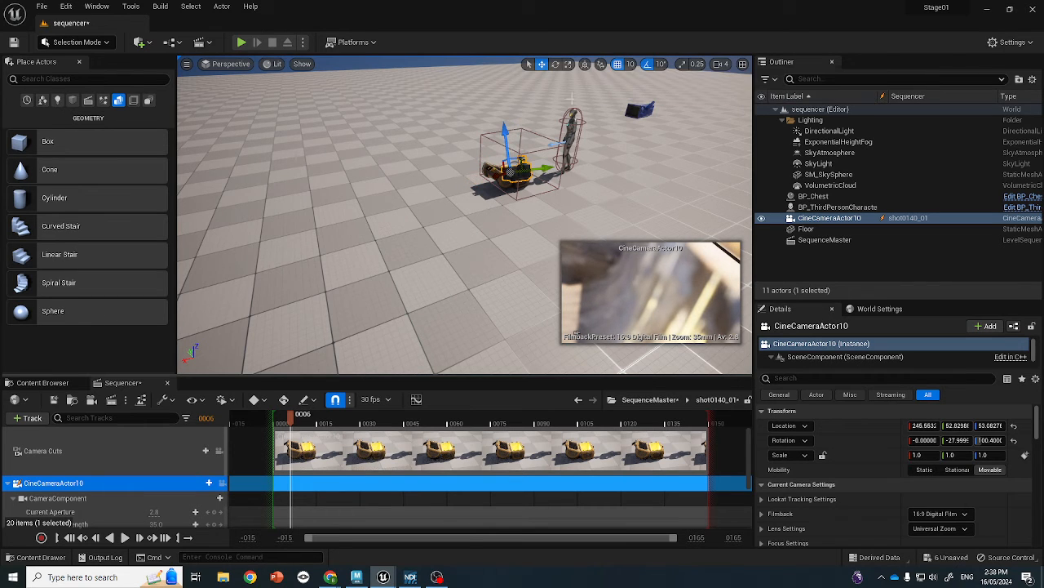
click(556, 65)
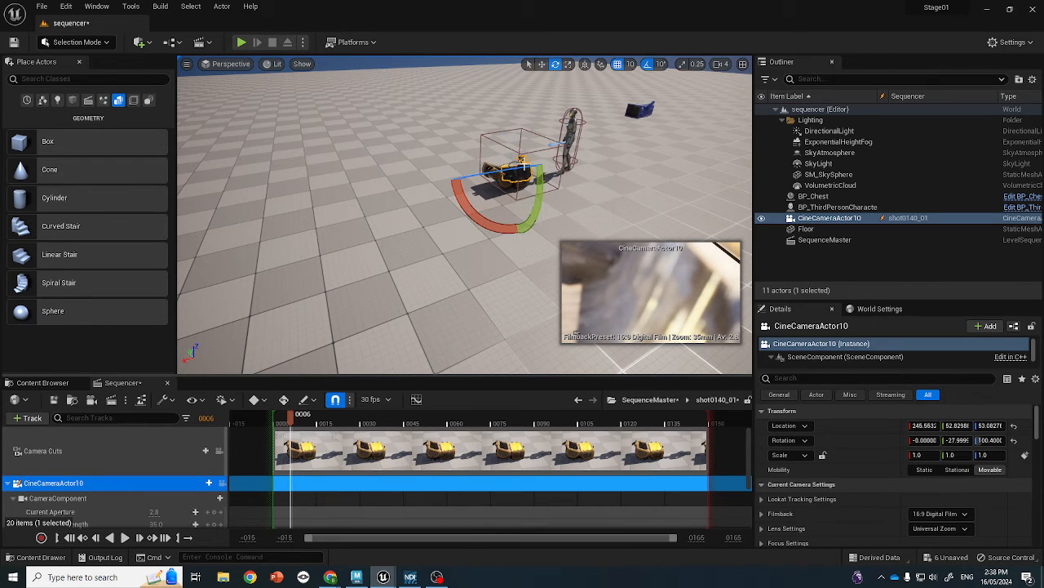
drag(538, 193, 434, 192)
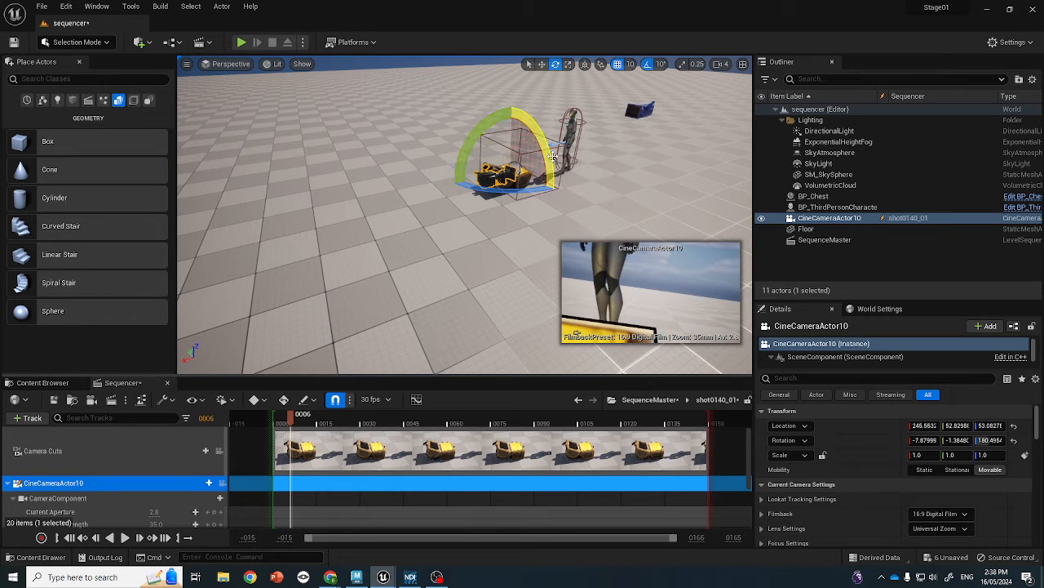
drag(551, 150, 553, 162)
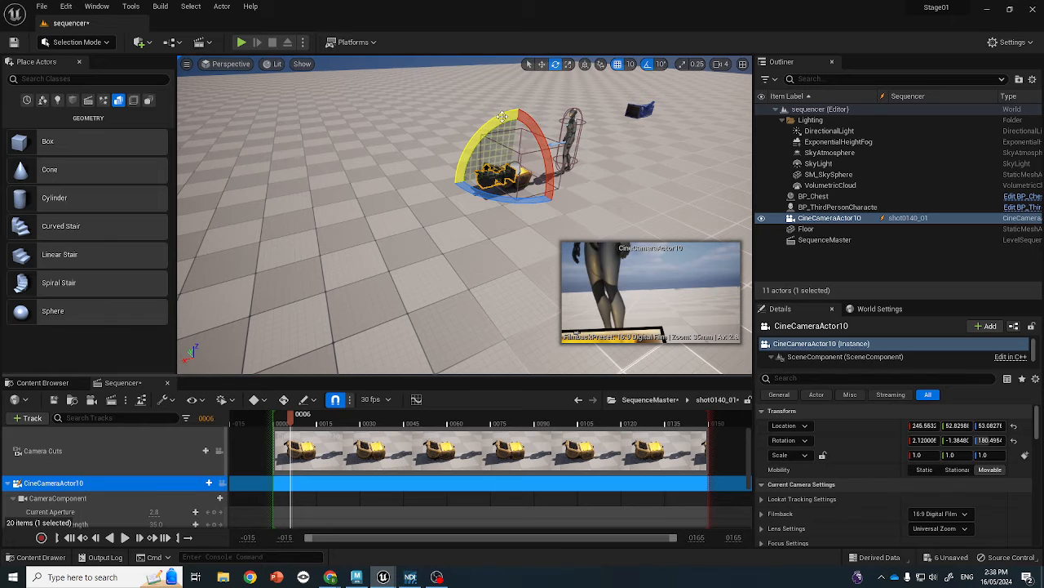
drag(500, 116, 508, 145)
Step: Position CineCameraActor10 inside the chest at about Y 93.50 and Z 34.80, and set its focal length to about 5.72 mm
key(w)
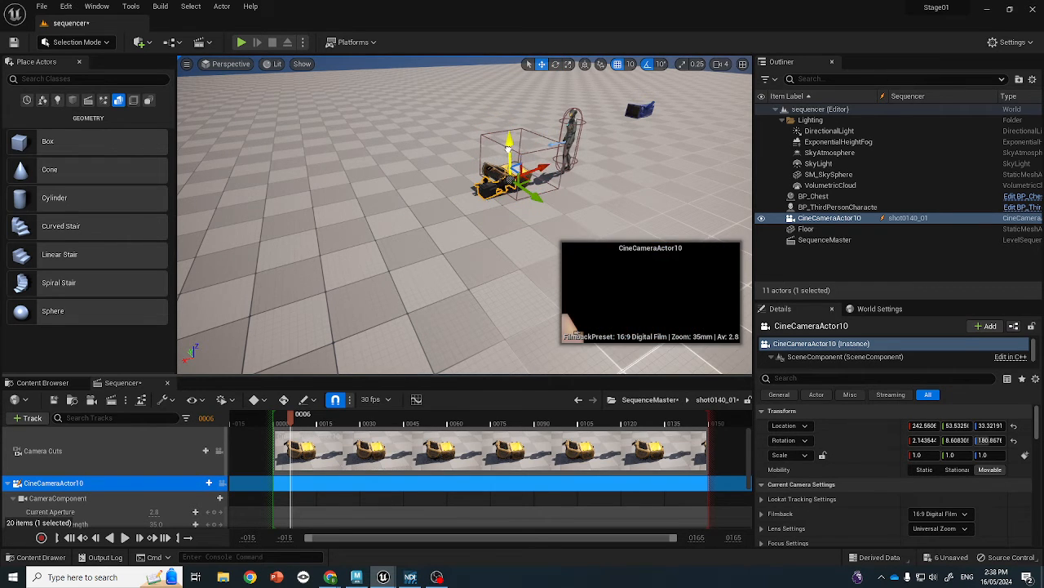
drag(535, 201, 454, 219)
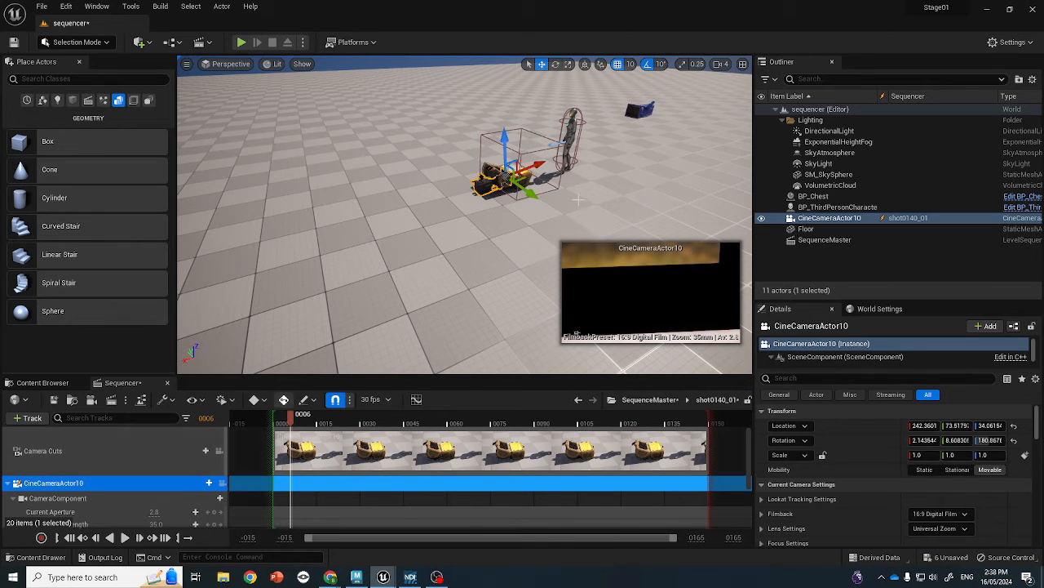
scroll(135, 514, down, 1)
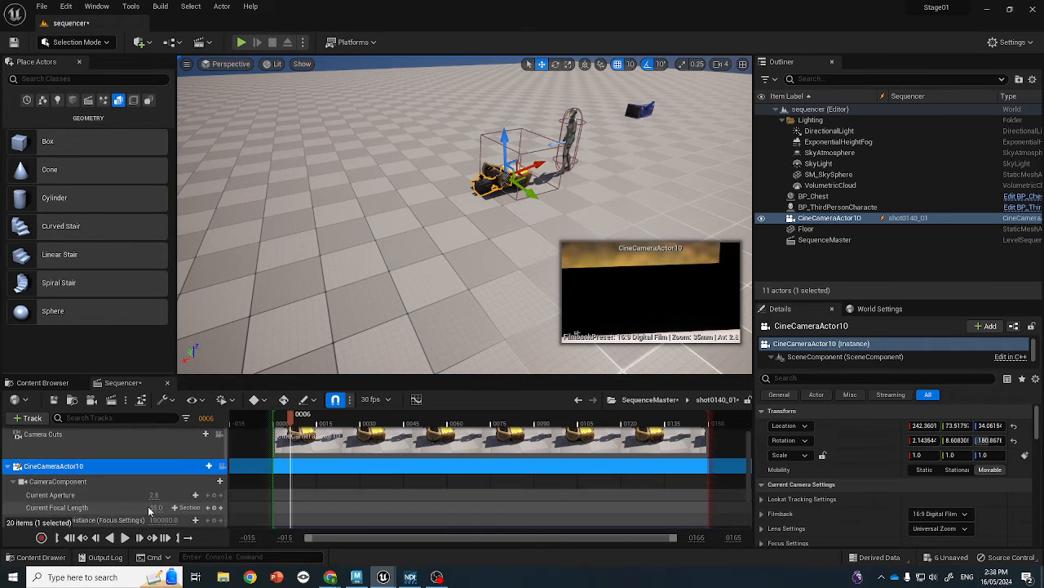
drag(154, 506, 167, 506)
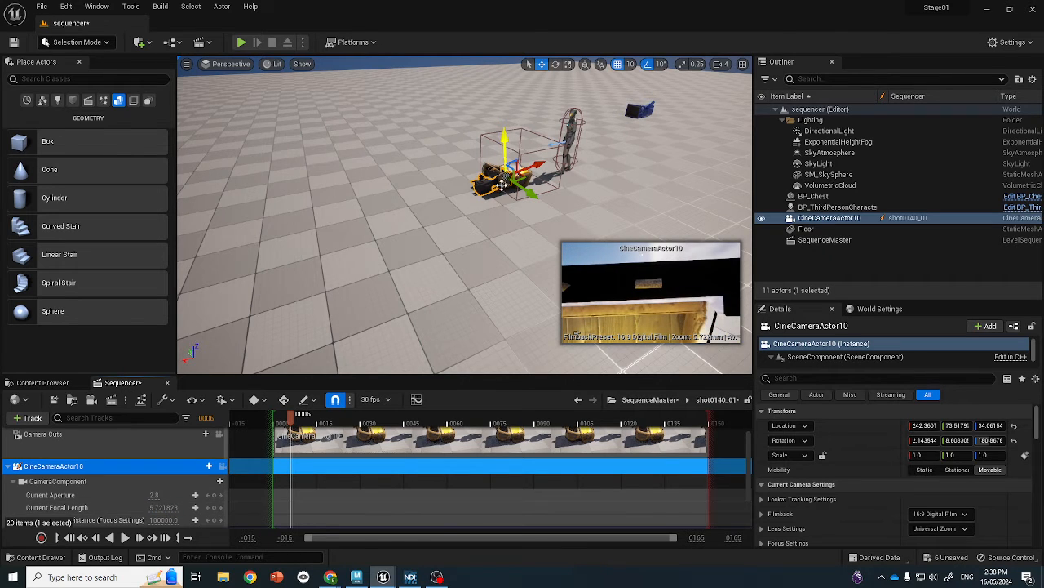
drag(531, 194, 520, 193)
Step: Tilt CineCameraActor10 upward to about 48.57° pitch and shift it in world space to about X 262.17
key(e)
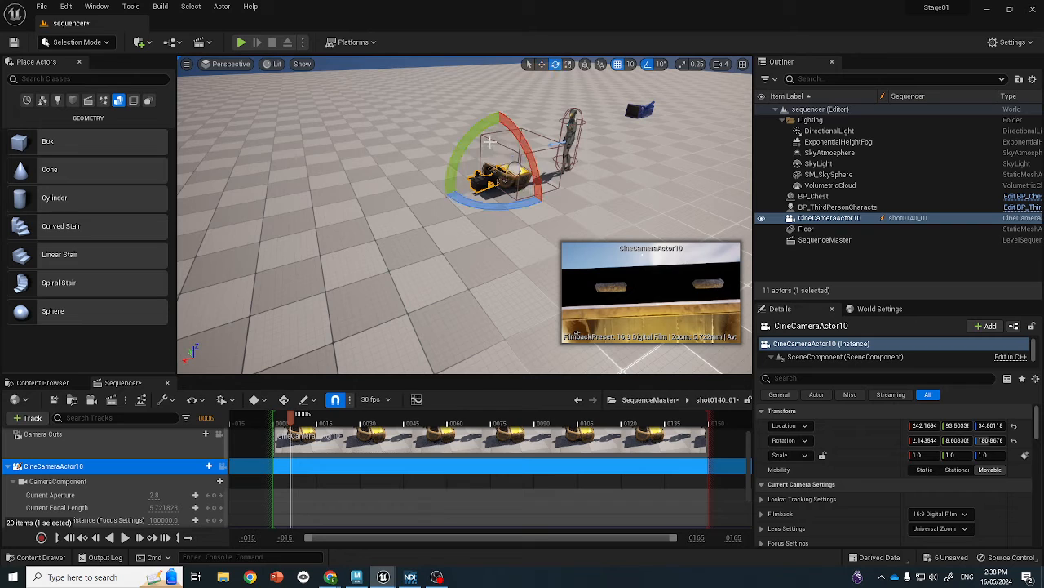
drag(481, 122, 576, 332)
drag(491, 155, 469, 182)
key(w)
click(584, 65)
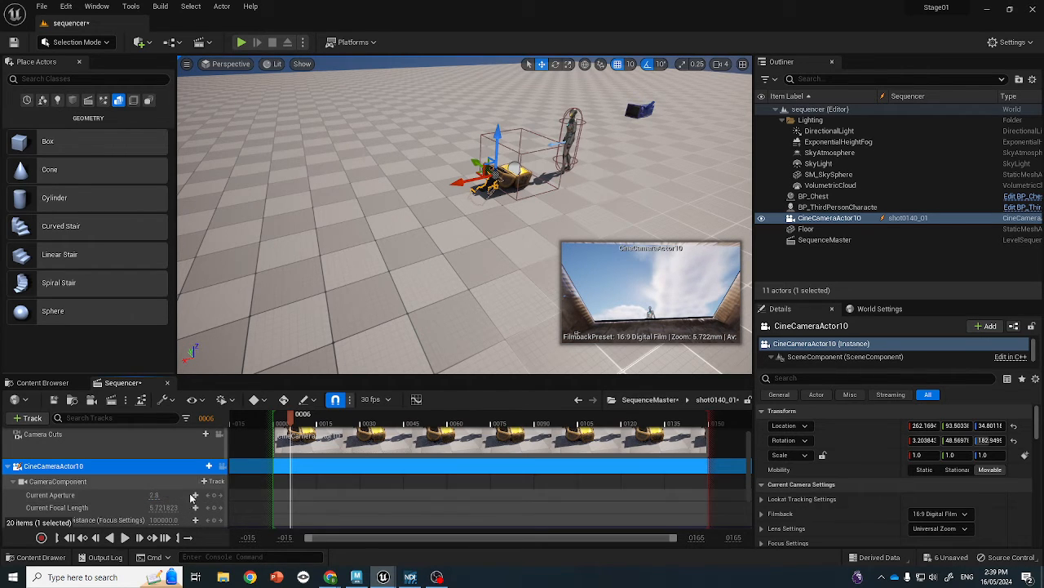
Step: Set CineCameraActor10's focal length to about 9.85 mm, lower its pitch to about 18.6°, and pull it back to about X 274.05
key(ctrl+z)
drag(155, 506, 176, 506)
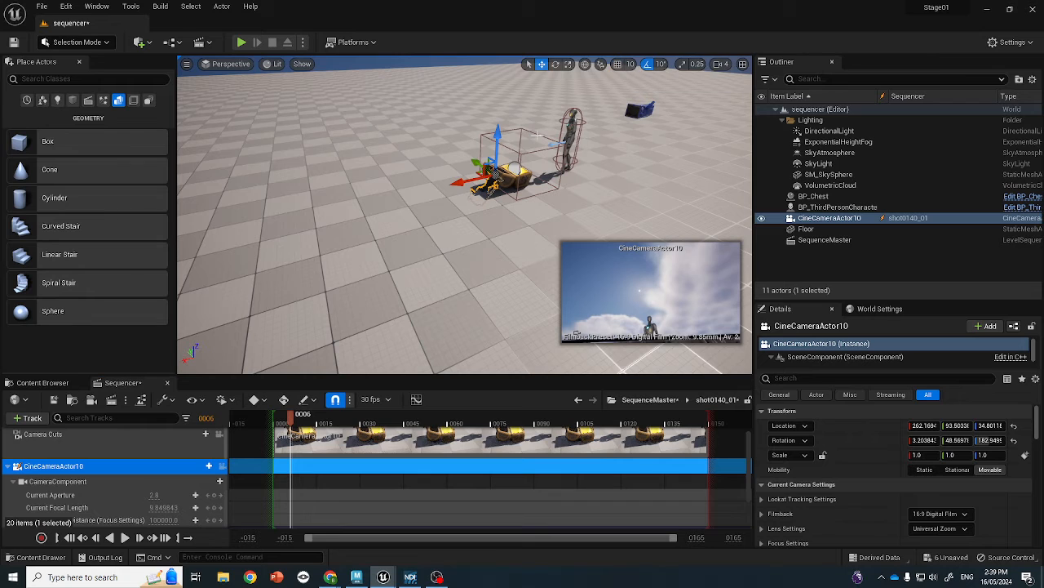
drag(461, 186, 464, 185)
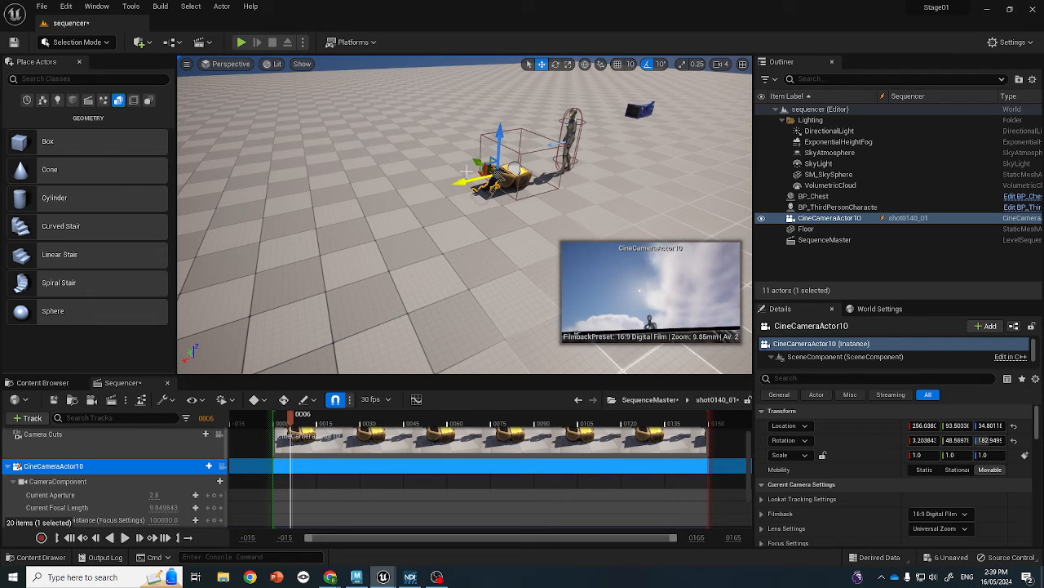
key(e)
drag(468, 136, 454, 185)
key(w)
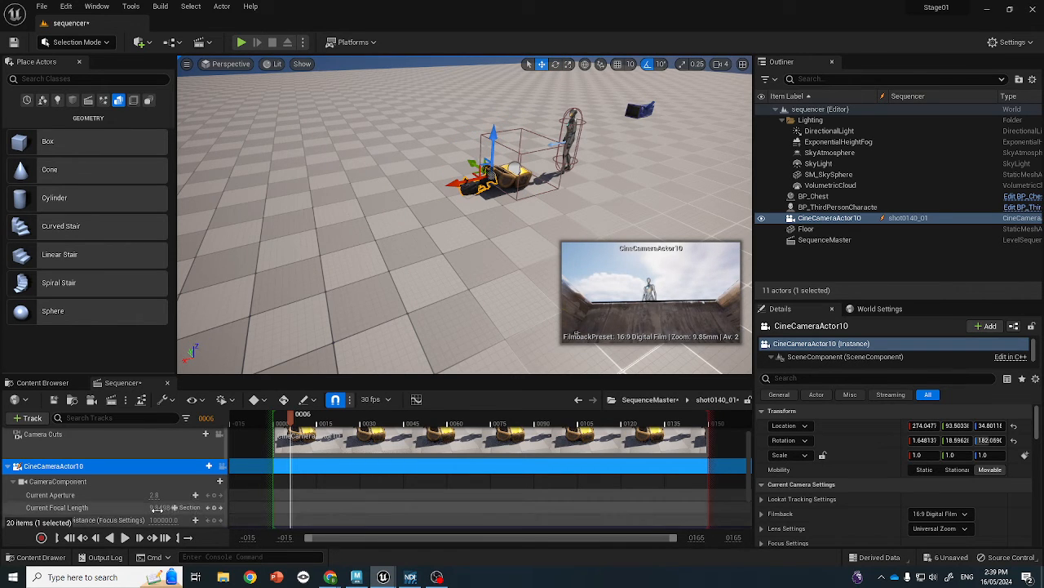
Step: Refine CineCameraActor10's framing with a focal length of about 9.58 mm and a position of about X 262.20, Z 40.87
drag(159, 507, 172, 507)
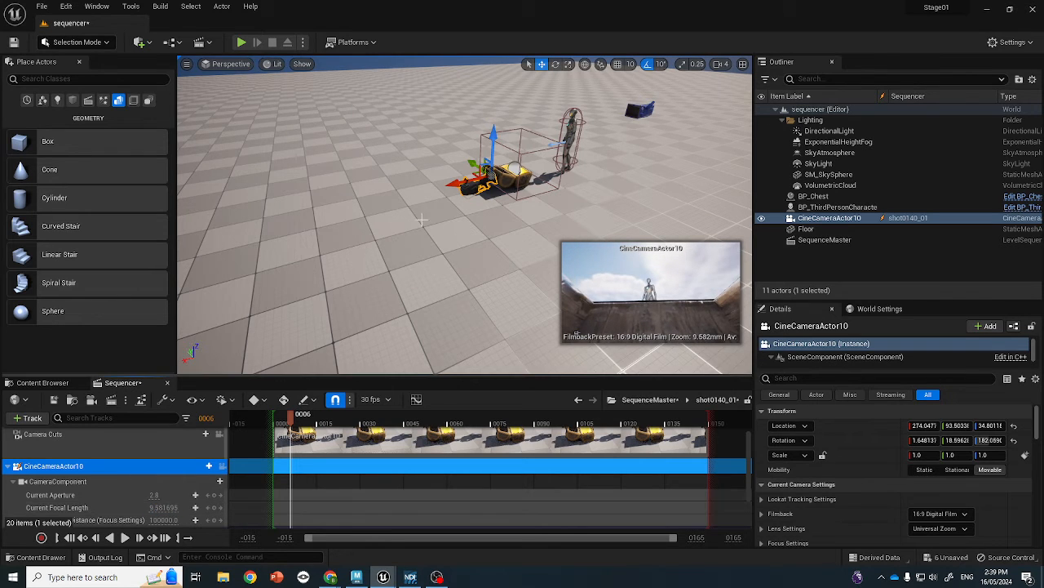
drag(497, 137, 492, 139)
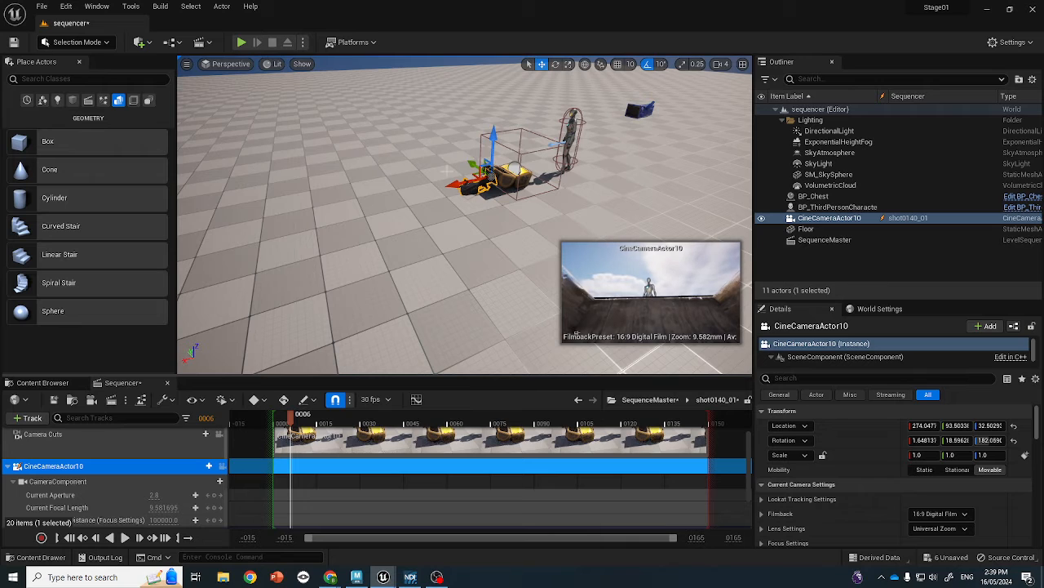
drag(453, 184, 494, 129)
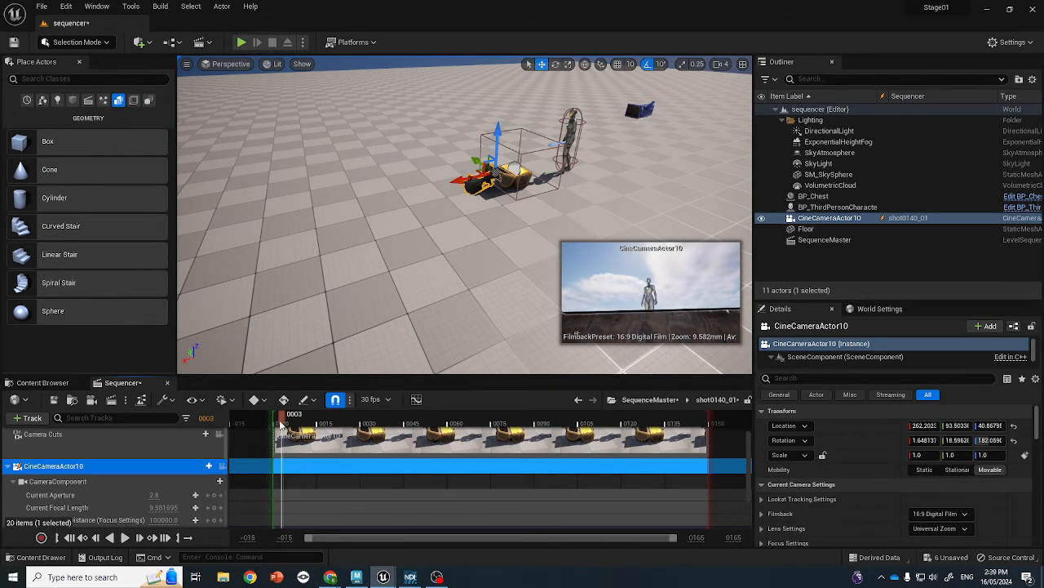
Step: Scrub shot0140_01 to its last frame to check the framing, and return to the SequenceMaster timeline
drag(281, 424, 709, 438)
click(652, 400)
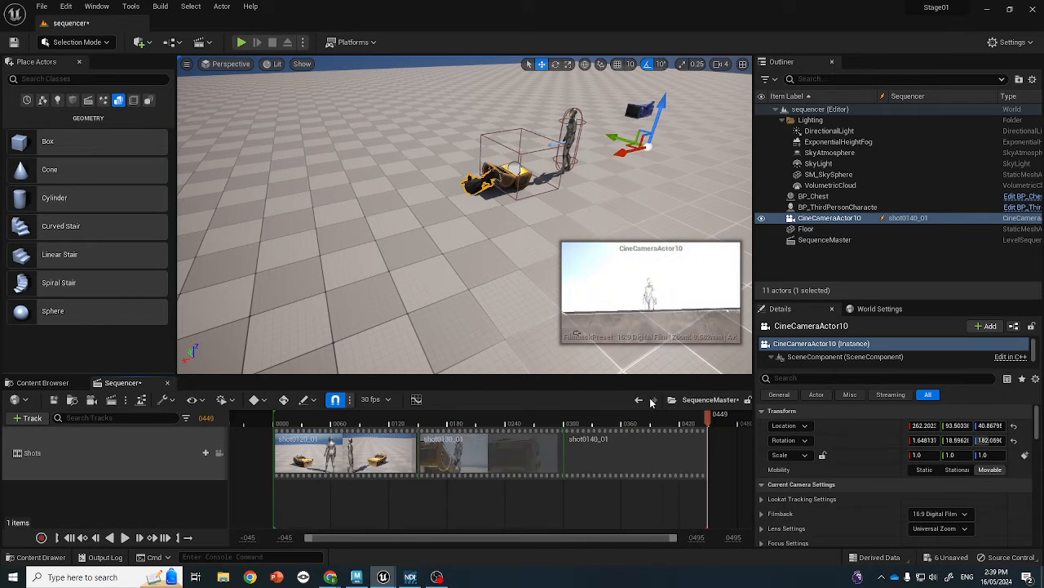
Step: Compare shot0130_01 and shot0140_01 on the SequenceMaster timeline by scrubbing from about frame 180 to frame 322
click(461, 448)
click(442, 423)
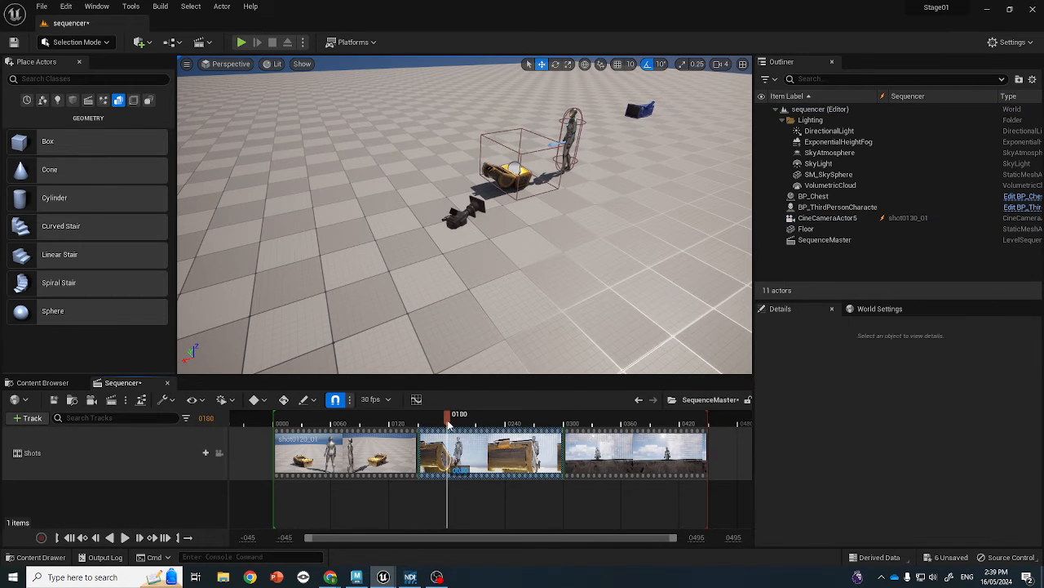
click(469, 218)
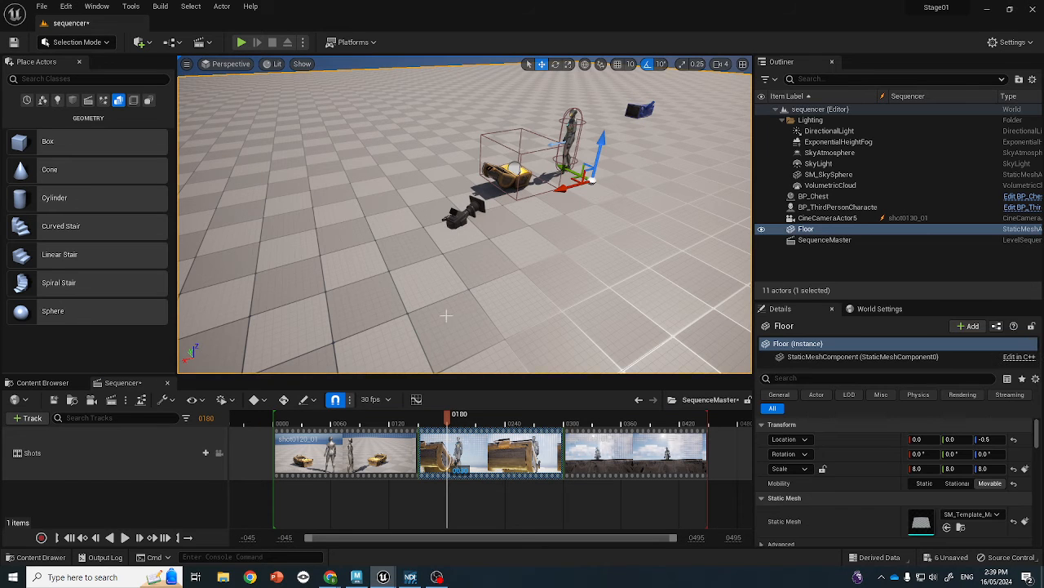
click(461, 212)
drag(451, 419, 586, 430)
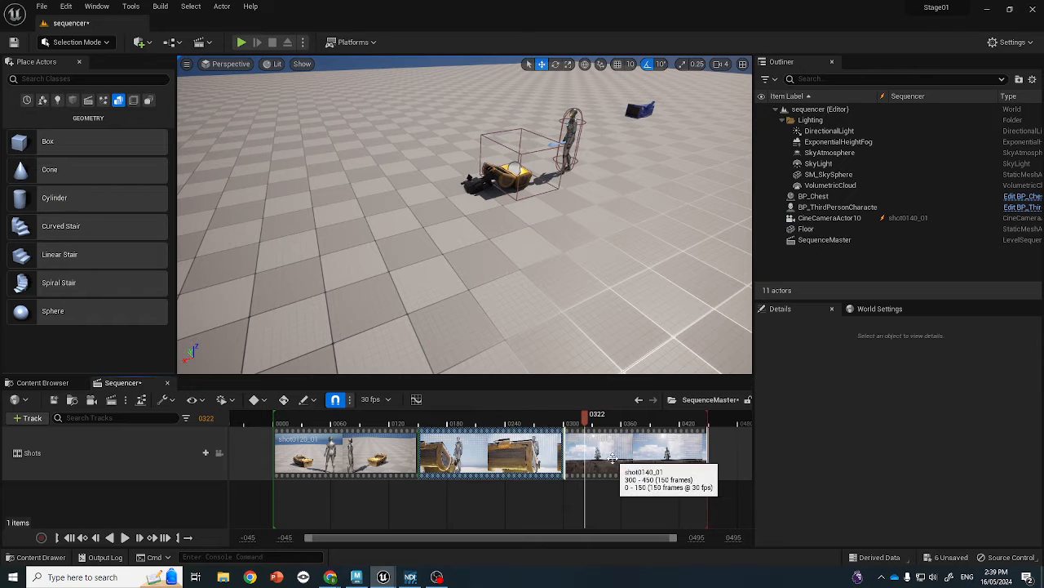
click(608, 458)
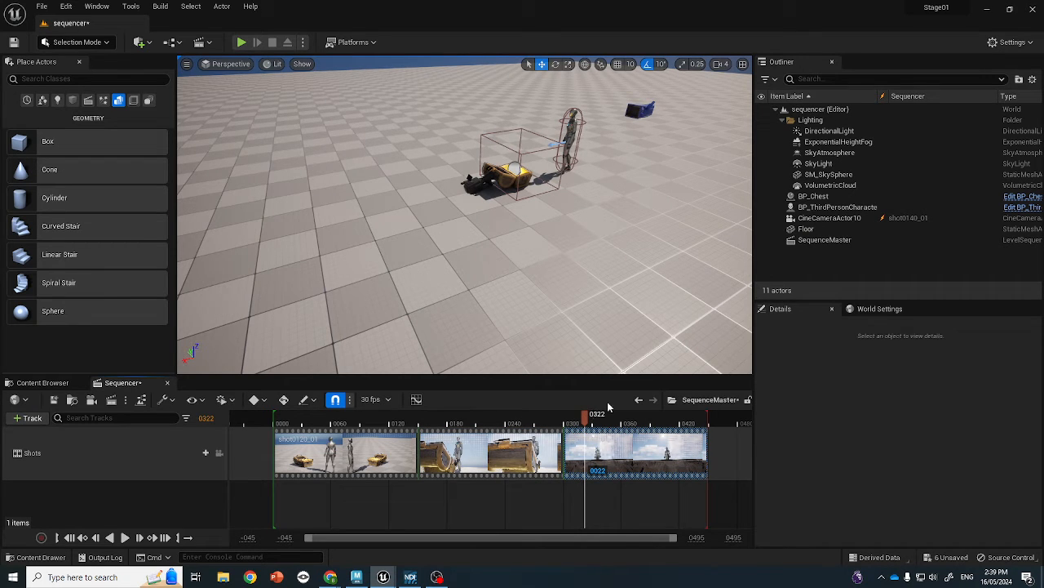
Step: Swap the last two shots in the Shots track so shot0140_01 plays second and shot0130_01 plays third, starting at frame 300
drag(667, 435, 646, 482)
click(479, 462)
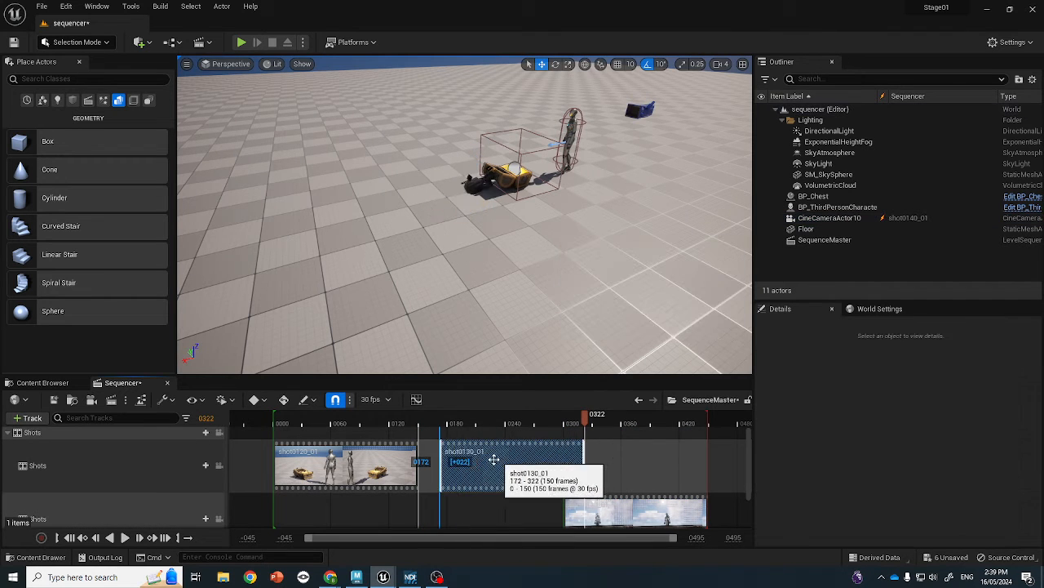
drag(629, 520, 616, 492)
drag(455, 463, 602, 463)
drag(598, 519, 459, 476)
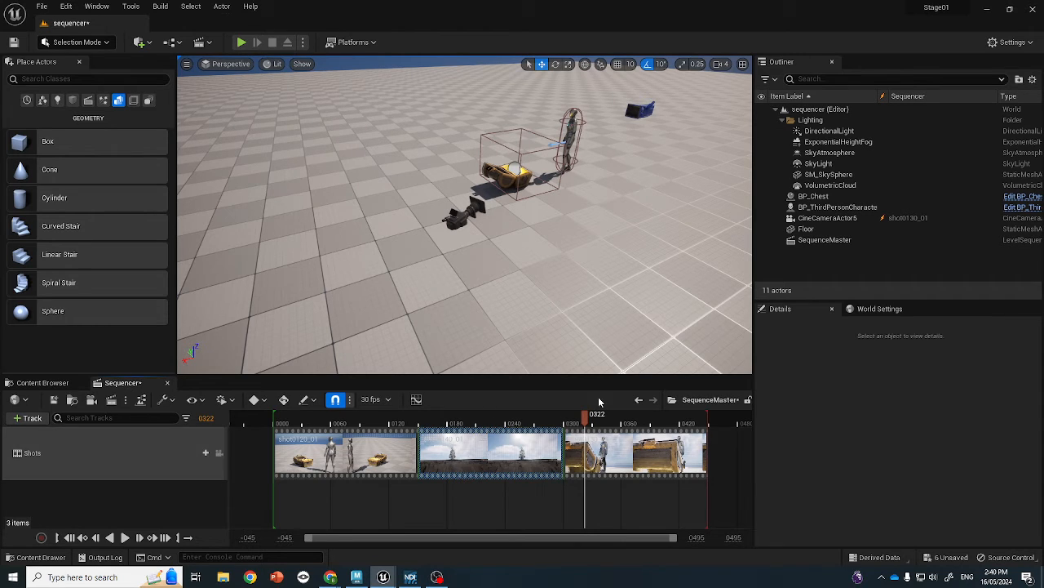
Step: Scrub back through the reordered shots to about frame 17 of shot0120_01
drag(578, 419, 514, 419)
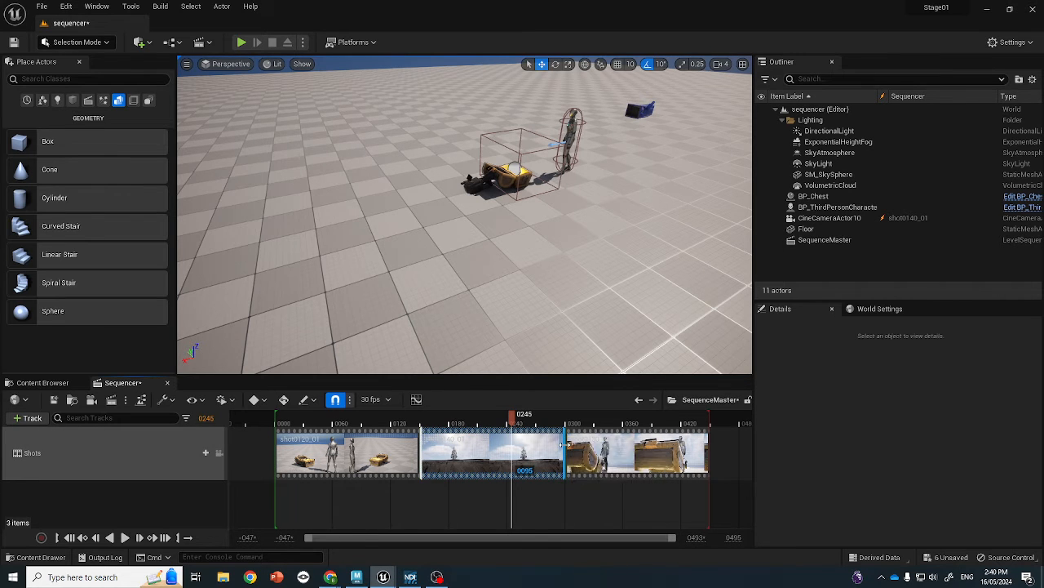
mouse_move(563, 444)
mouse_down()
mouse_move(536, 446)
mouse_move(564, 445)
mouse_up()
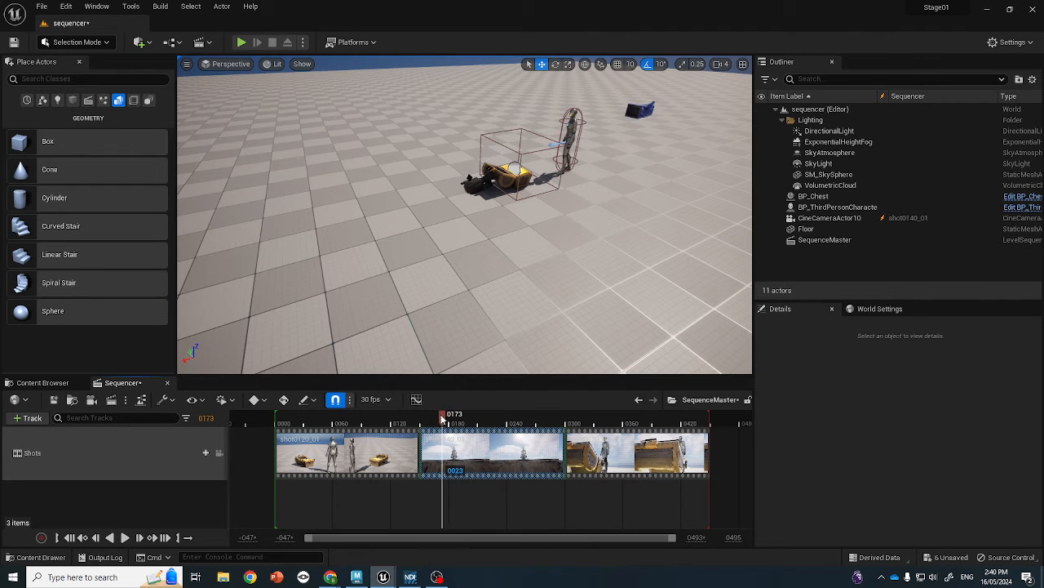
drag(442, 419, 291, 401)
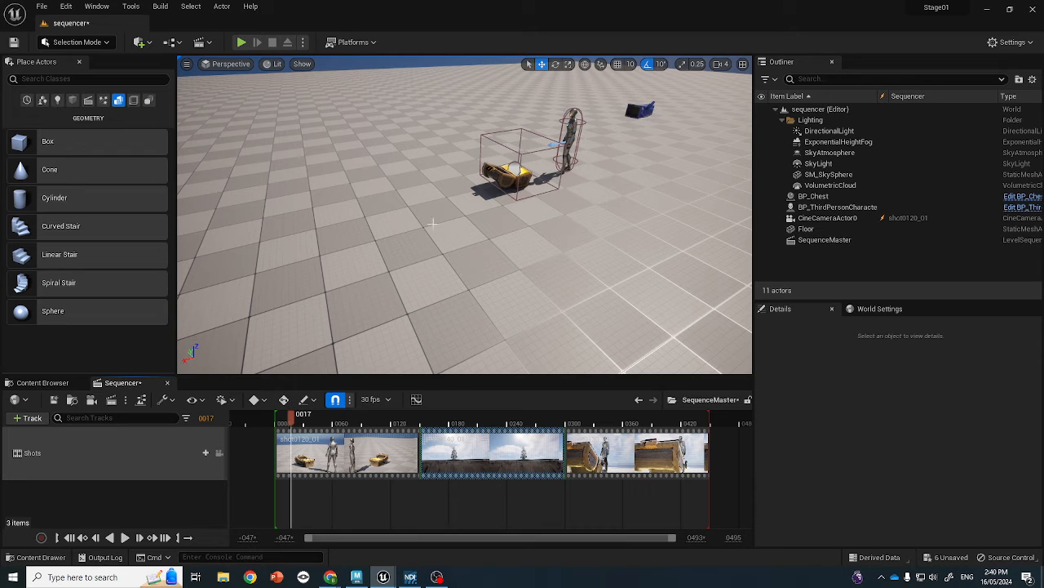
Step: Open the BP_Chest blueprint and set the animation mode of SkeletalMeshOutline and SkeletalMesh to Use Animation Blueprint
click(516, 178)
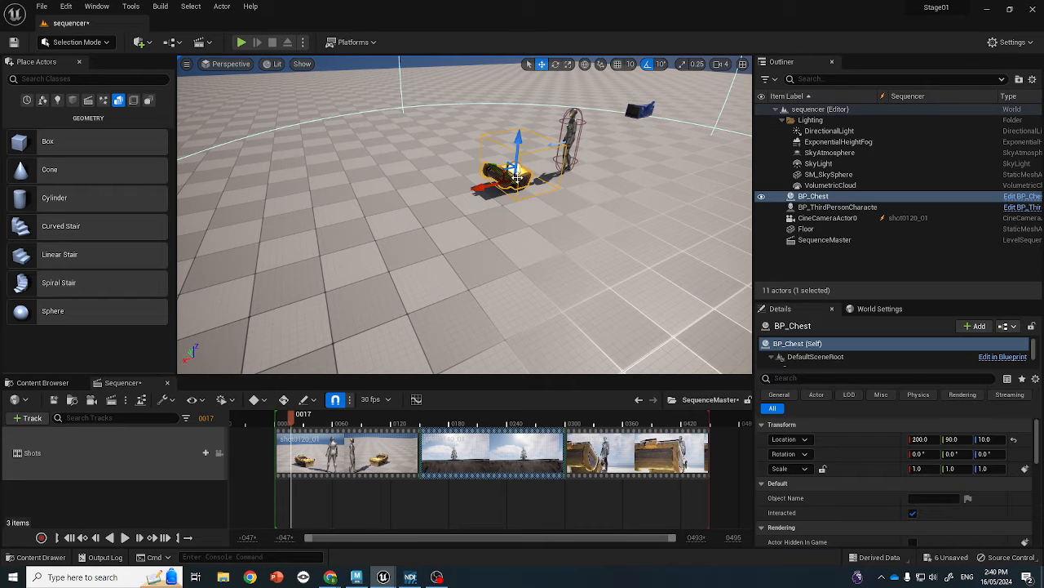
click(1020, 197)
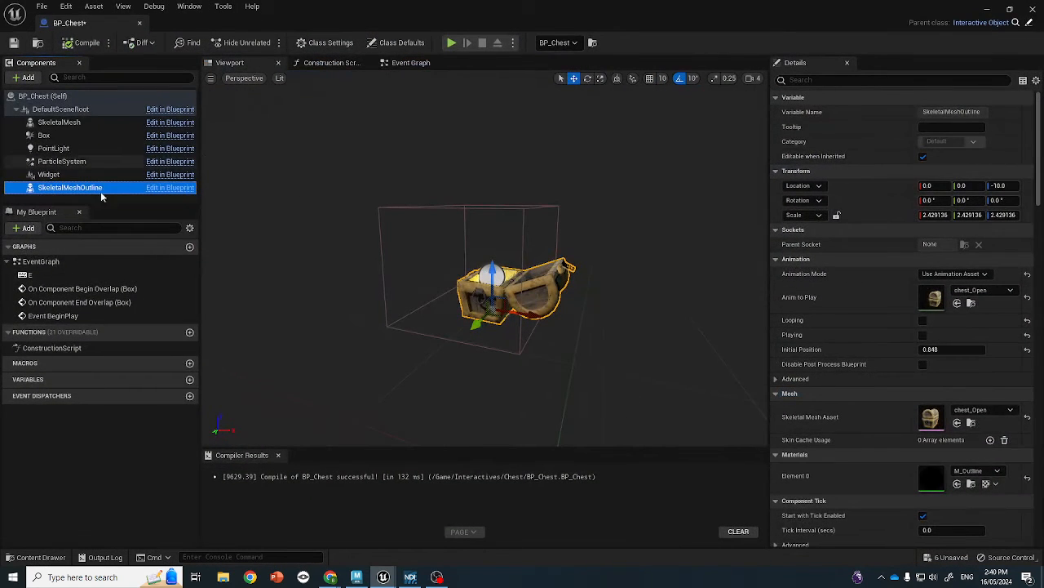
click(967, 290)
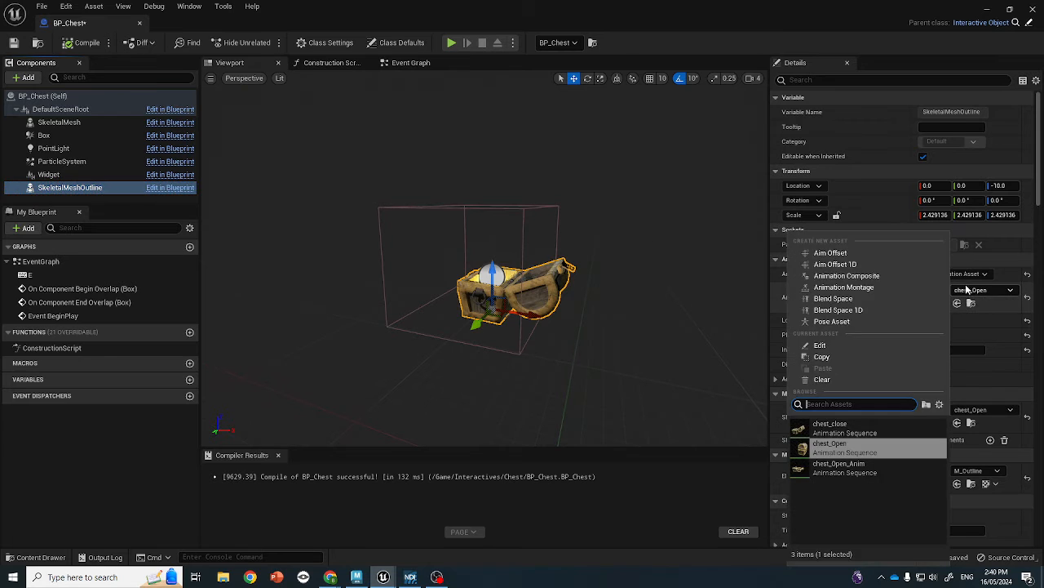
click(963, 273)
click(946, 282)
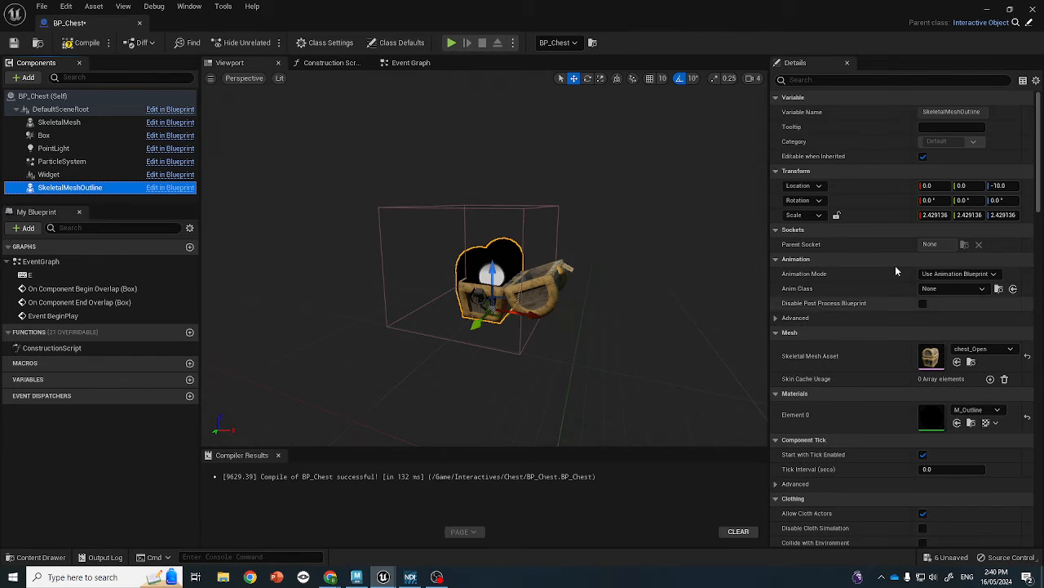
click(123, 122)
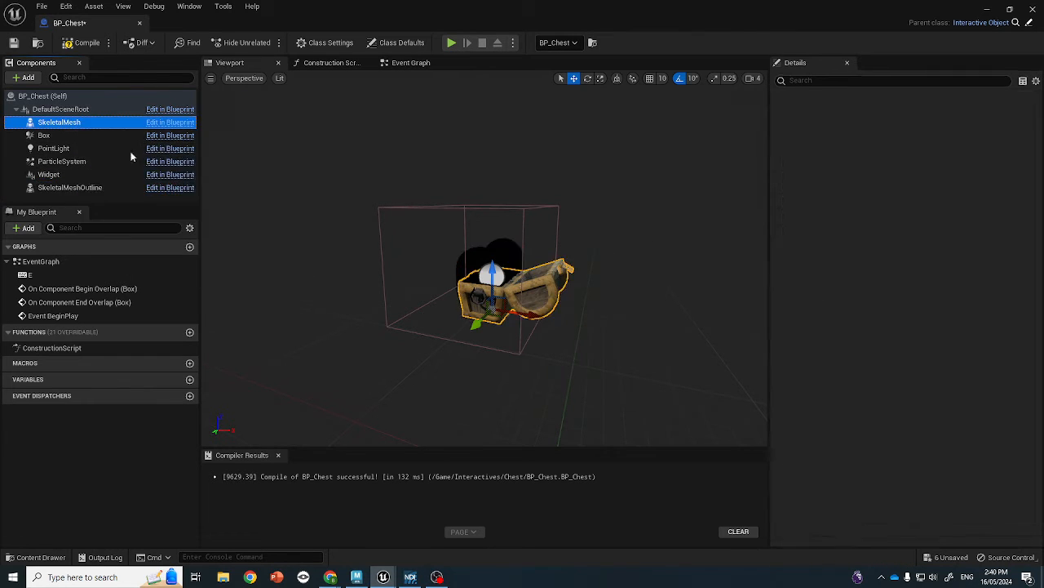
click(961, 273)
click(947, 281)
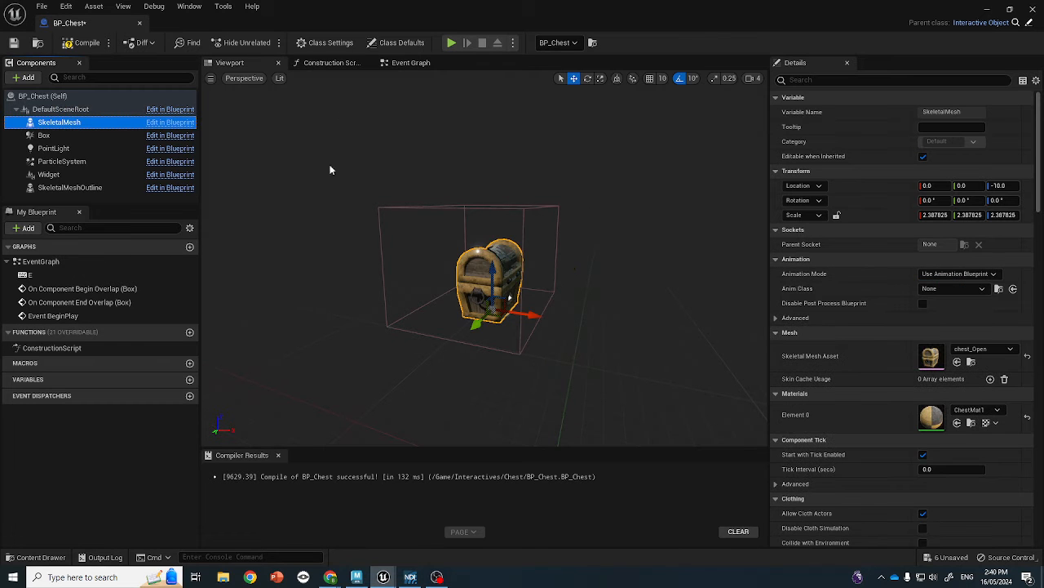
Step: In BP_Chest's event graph, move the E key node group with its Flip Flop and Play Animation nodes lower, clear of the overlap logic
click(404, 63)
scroll(435, 202, down, 4)
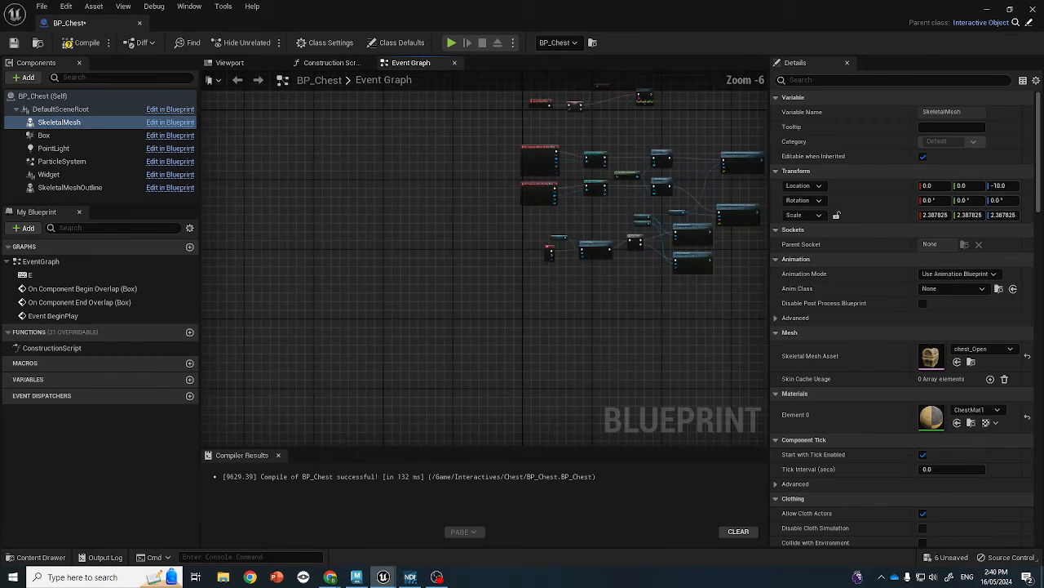
scroll(591, 278, up, 1)
right_drag(591, 277, 551, 299)
scroll(587, 251, down, 1)
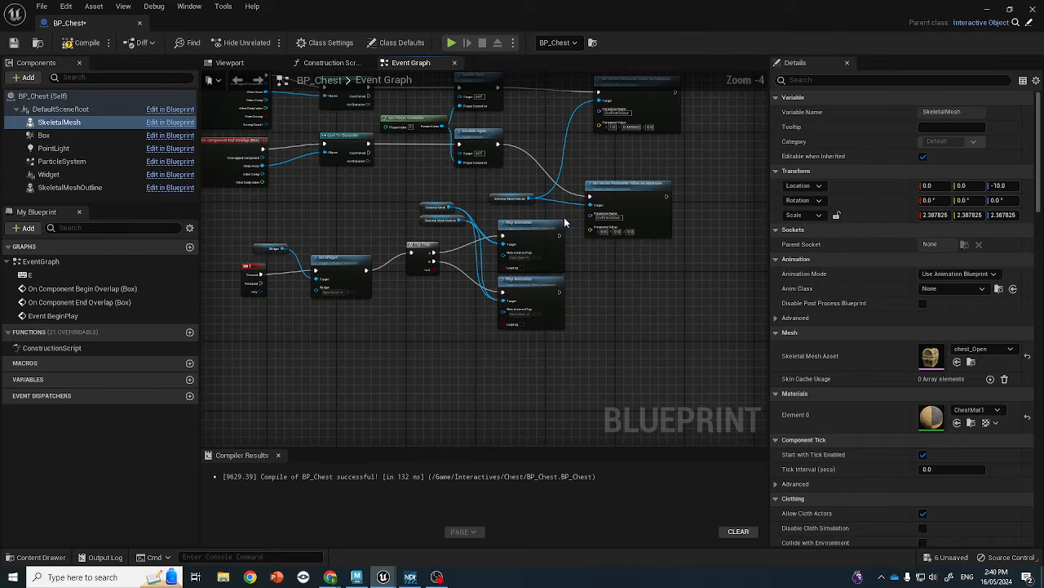
drag(568, 205, 205, 351)
drag(608, 245, 609, 282)
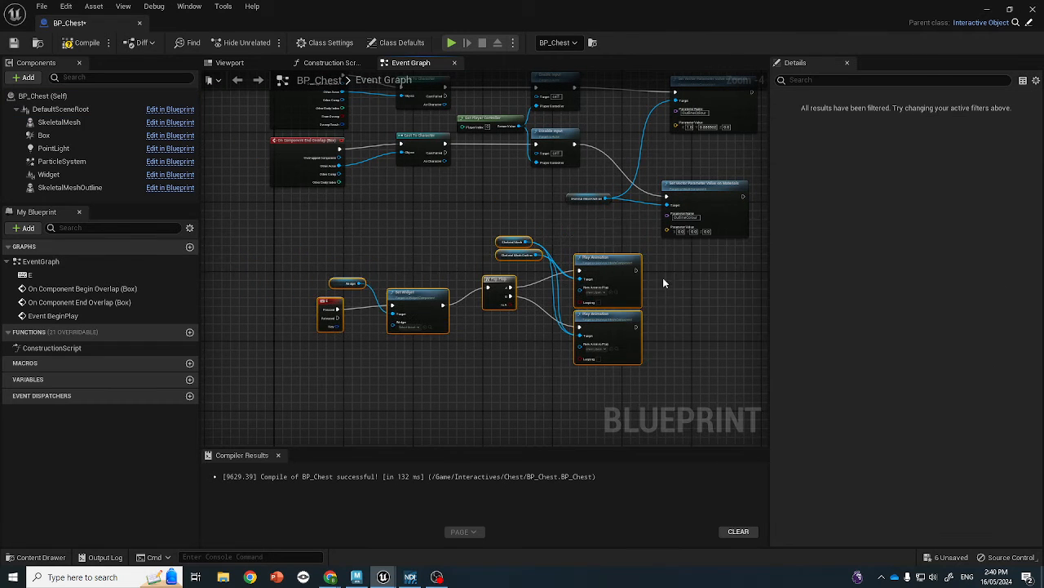
Step: Examine the chest's overlap logic and the E key chain from Set Widget through Flip Flop to the Play Animation nodes
right_drag(648, 148, 630, 189)
right_drag(722, 307, 765, 272)
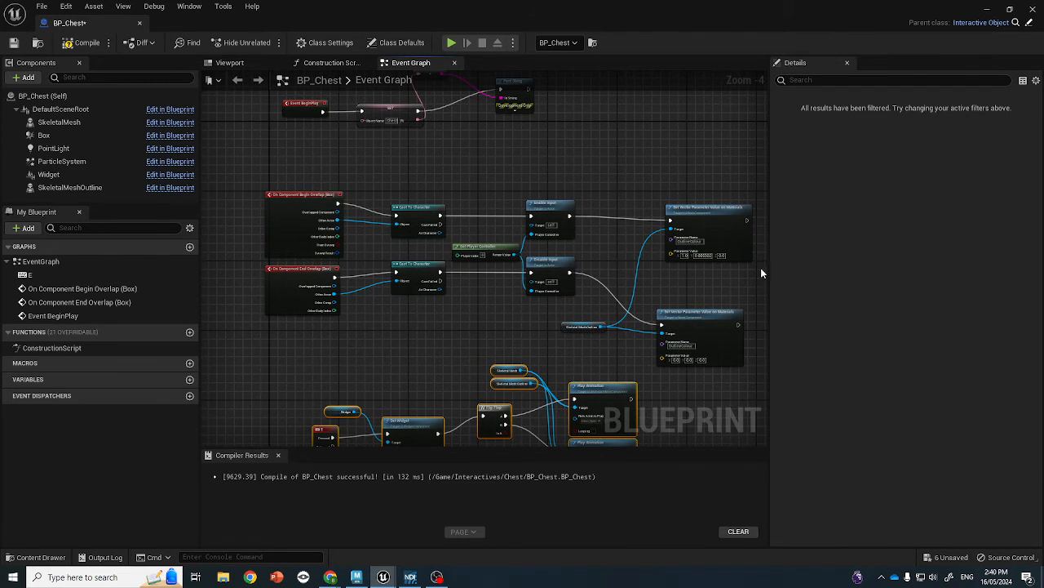
right_drag(668, 380, 627, 233)
click(674, 286)
right_drag(676, 286, 610, 279)
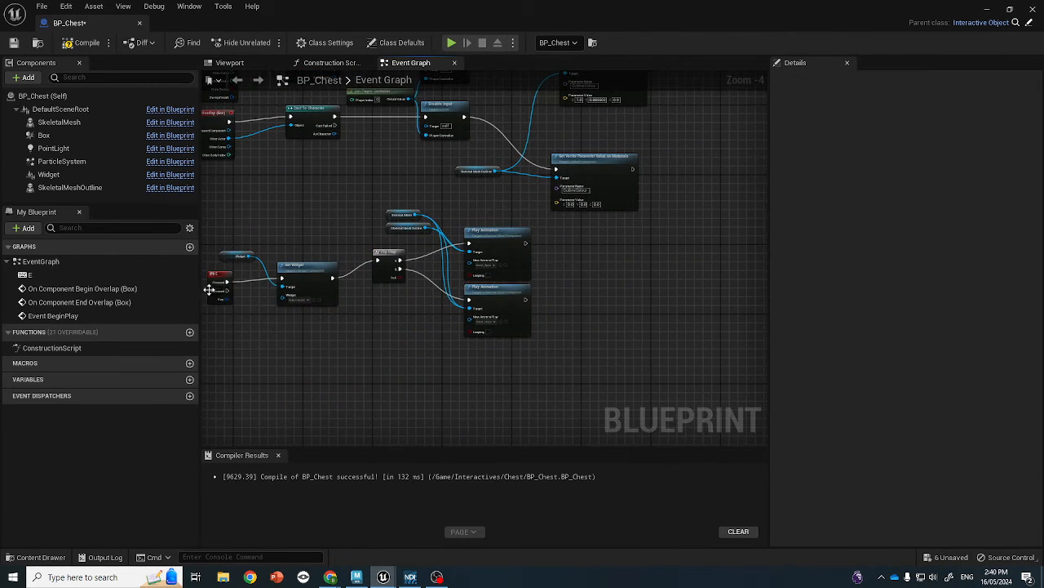
right_drag(209, 290, 426, 269)
scroll(565, 283, up, 4)
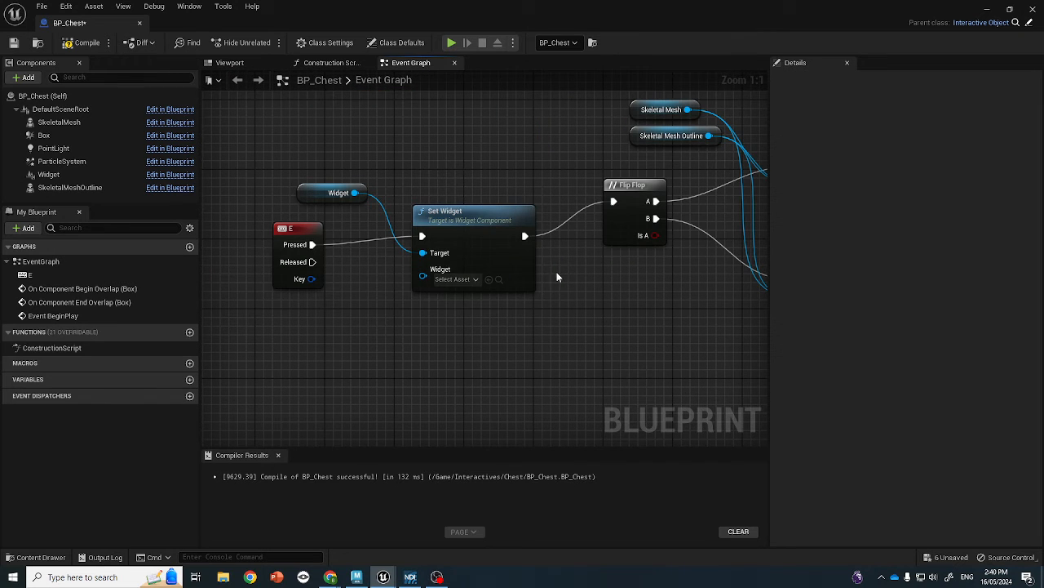
right_drag(502, 296, 244, 318)
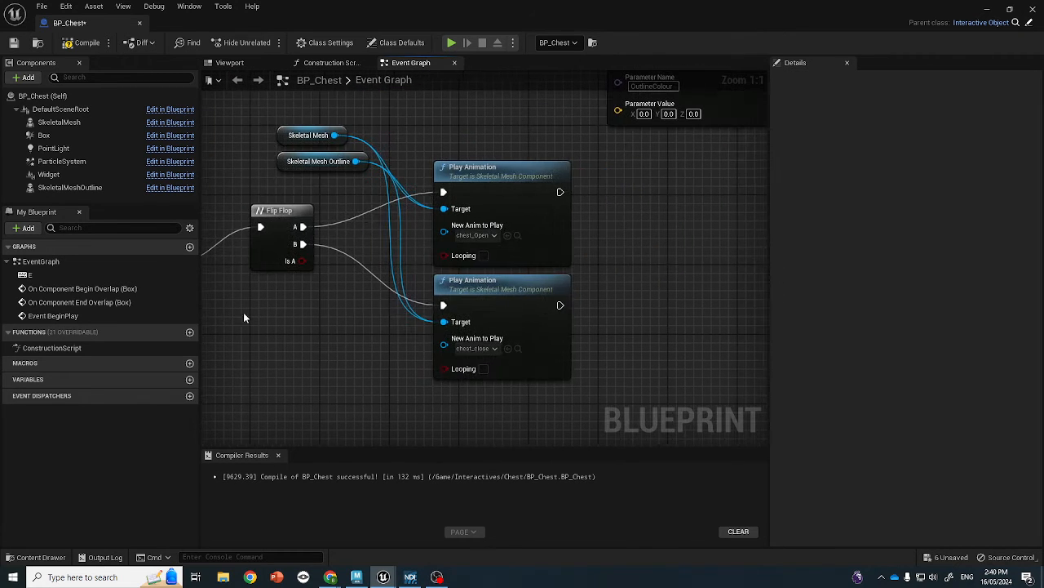
Step: Extend an execution wire from the chest_Open Play Animation node into empty graph space to bring up the available actions
click(481, 180)
right_drag(625, 222, 492, 233)
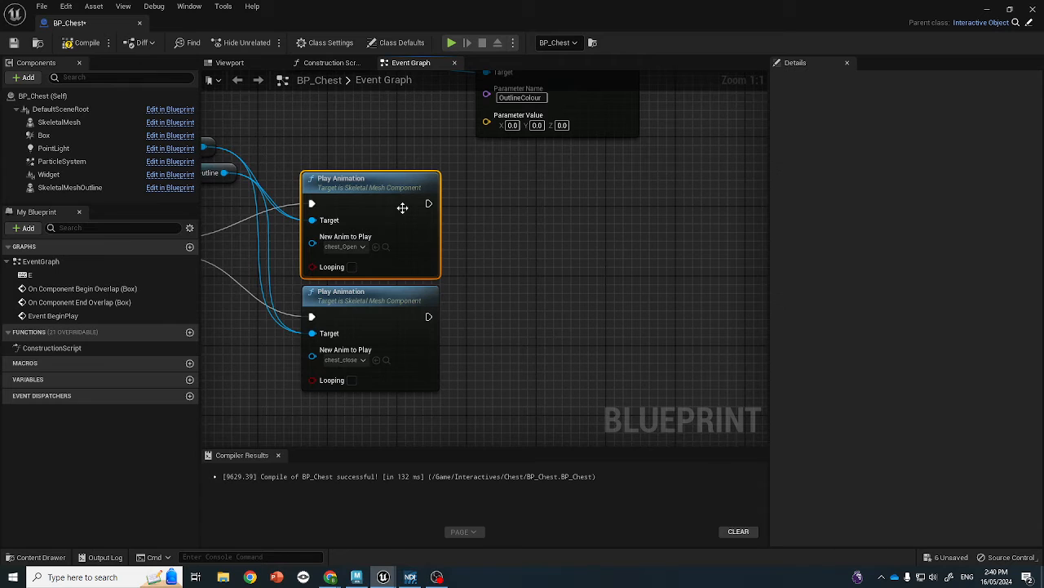
drag(427, 203, 521, 205)
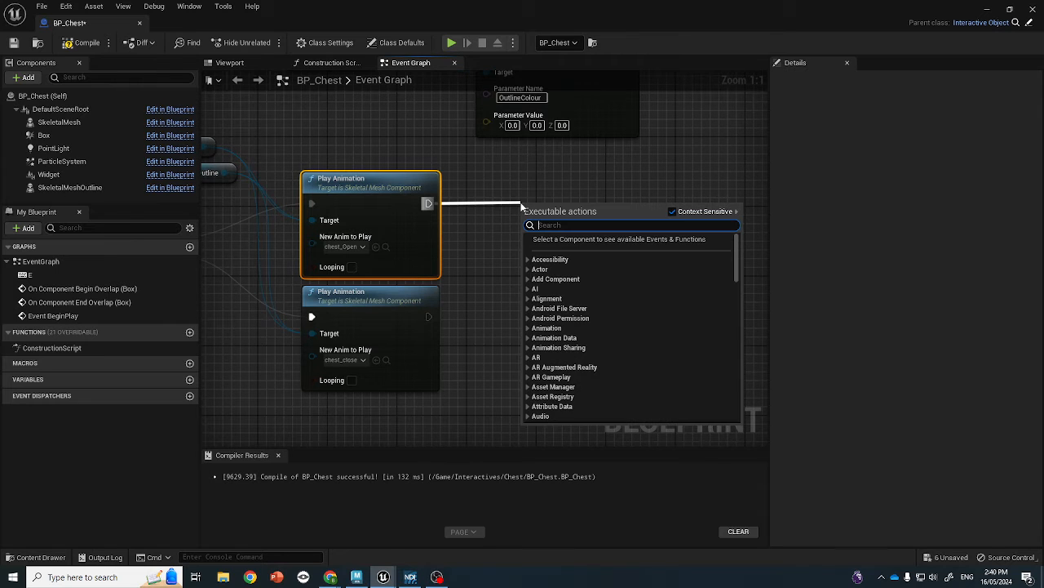
text(mast)
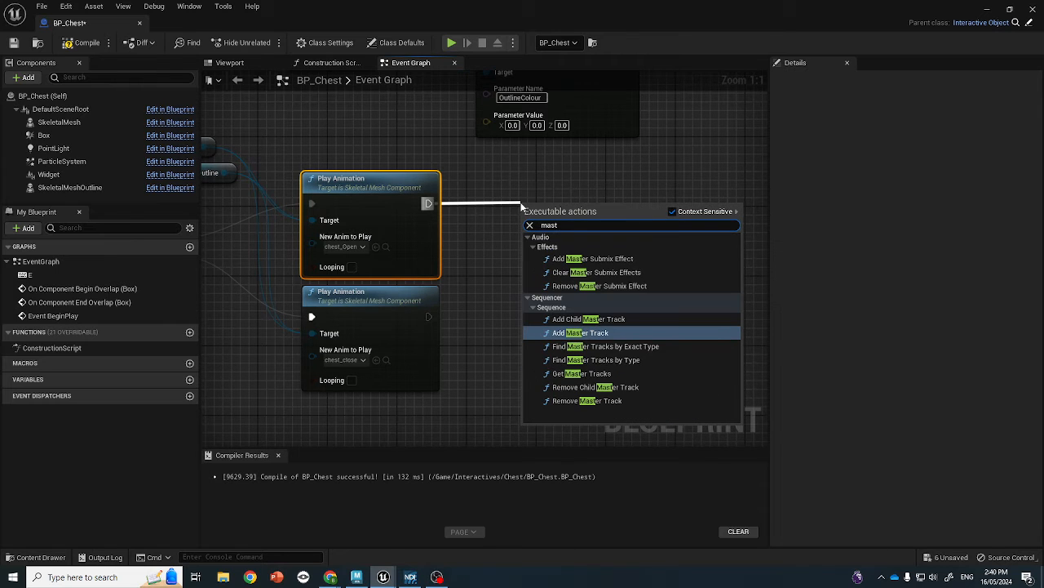
text(er seq)
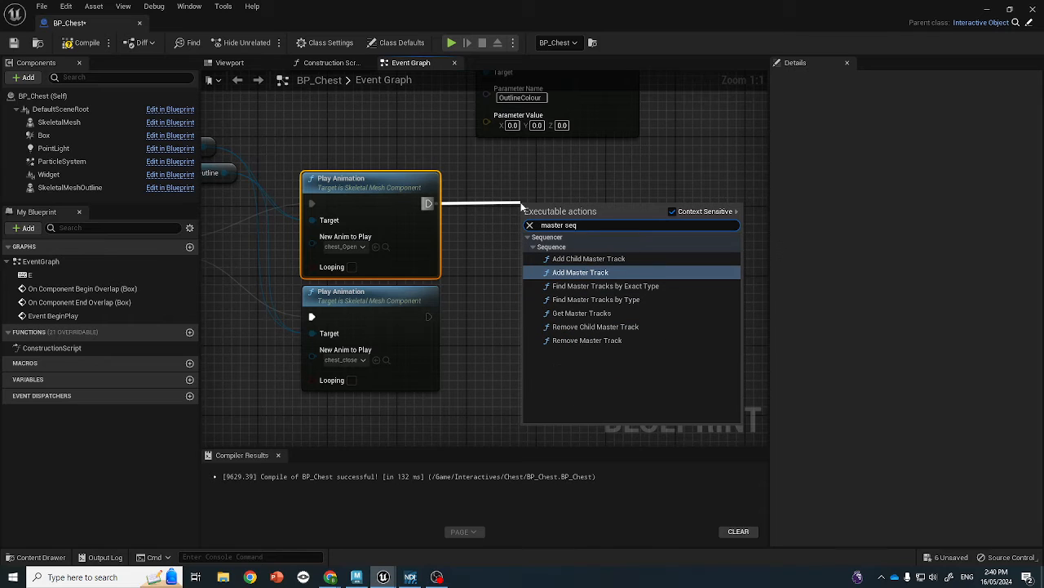
key(BackSpace)
key(BackSpace)
key(BackSpace)
key(BackSpace)
key(BackSpace)
key(BackSpace)
key(BackSpace)
key(BackSpace)
key(BackSpace)
key(BackSpace)
key(BackSpace)
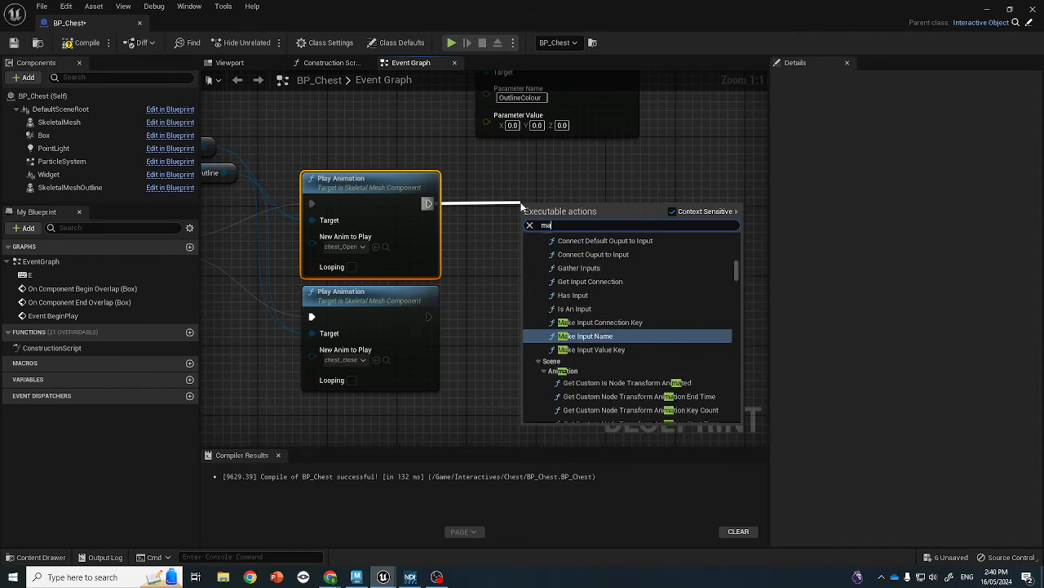
Step: Add a Create Level Sequence Player node after the chest_Open Play Animation node
text(cr)
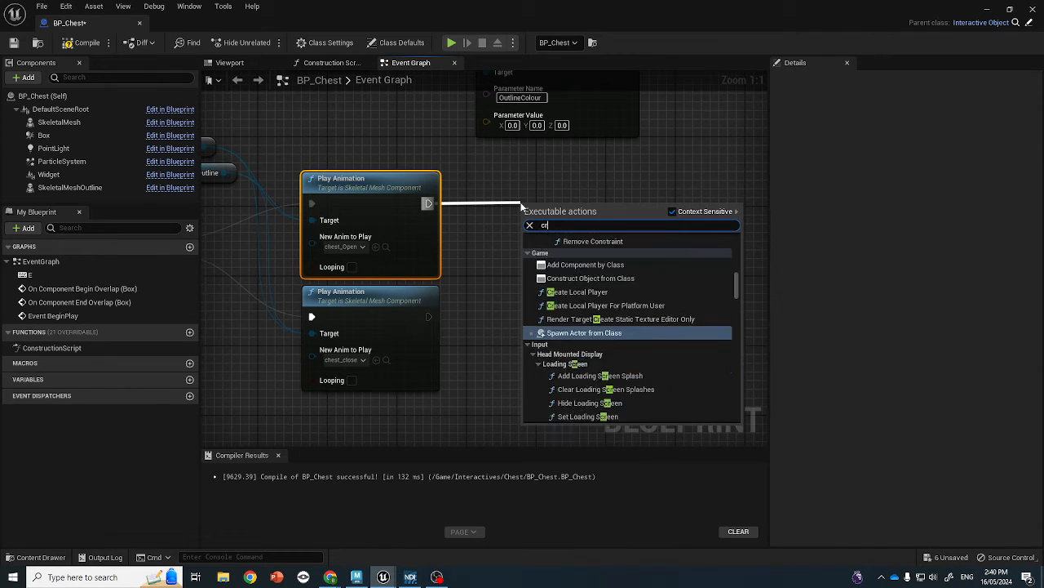
text(eate level)
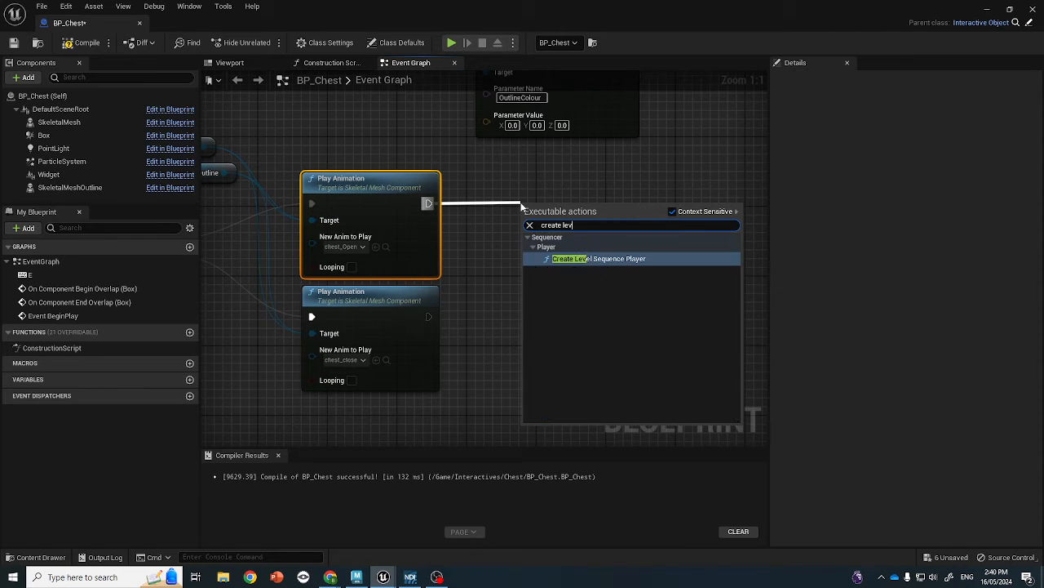
click(578, 267)
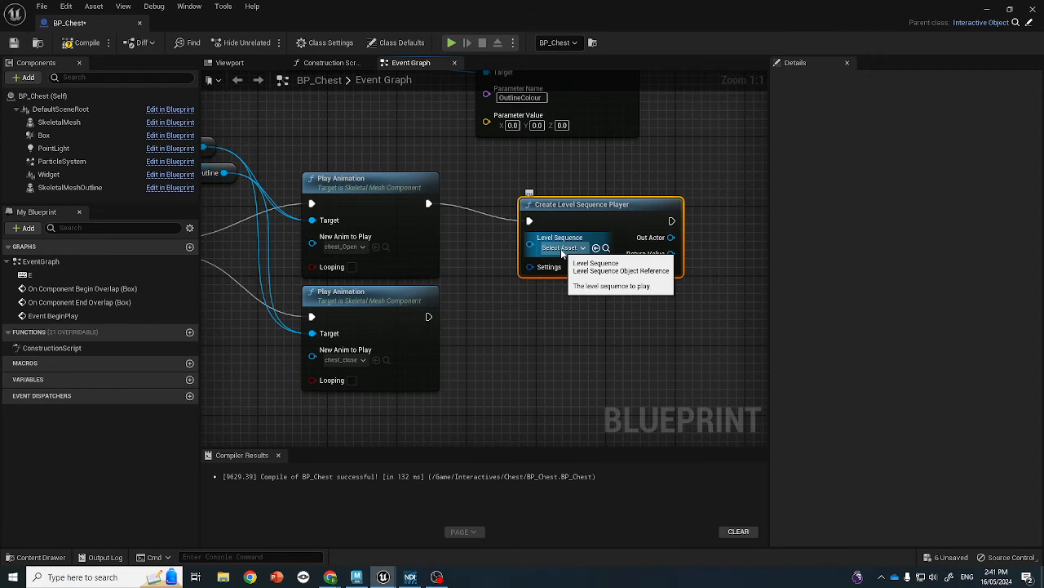
Step: Assign SequenceMaster as the level sequence of the Create Level Sequence Player node
click(563, 247)
scroll(604, 326, down, 2)
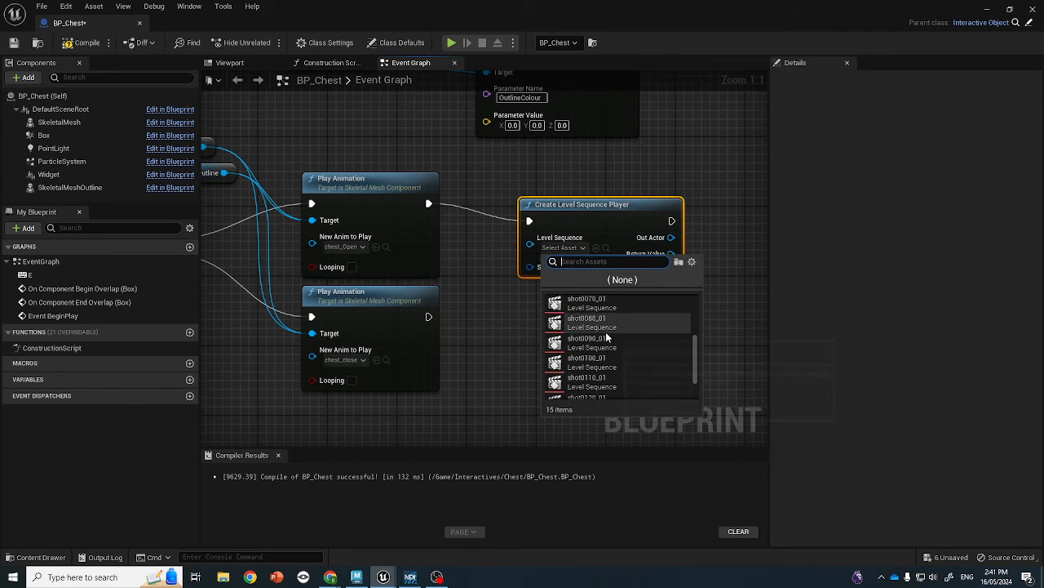
scroll(607, 336, up, 2)
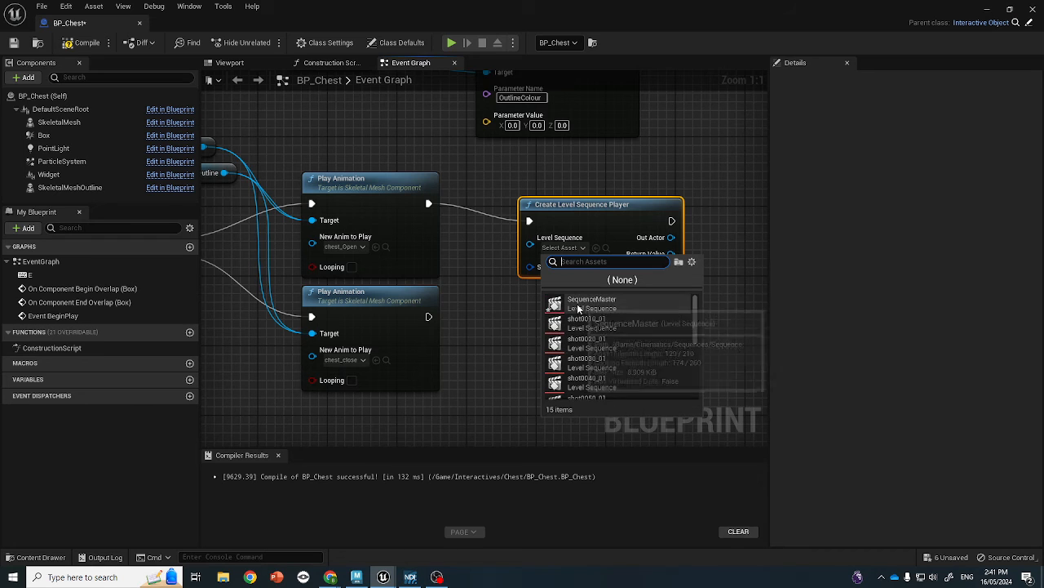
click(576, 309)
right_drag(577, 304, 504, 314)
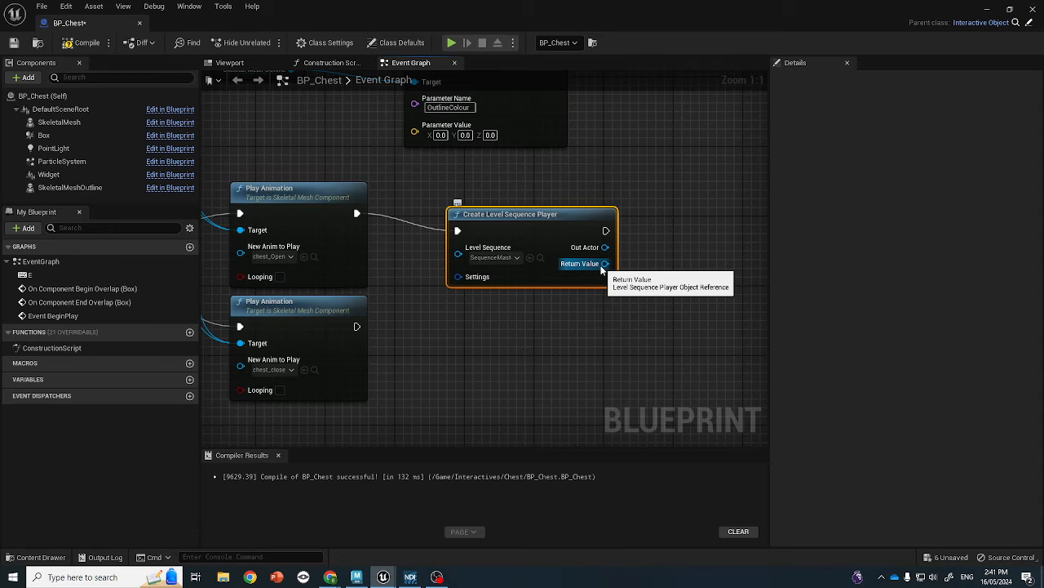
Step: Add a Play node targeting the Return Value of Create Level Sequence Player and position it just after that node
drag(604, 264, 705, 267)
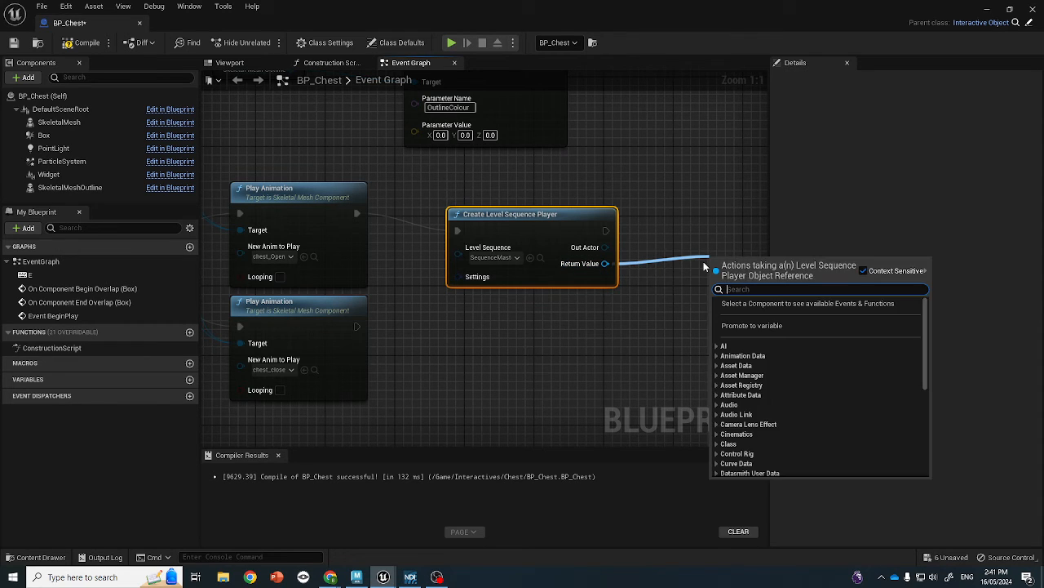
text(play)
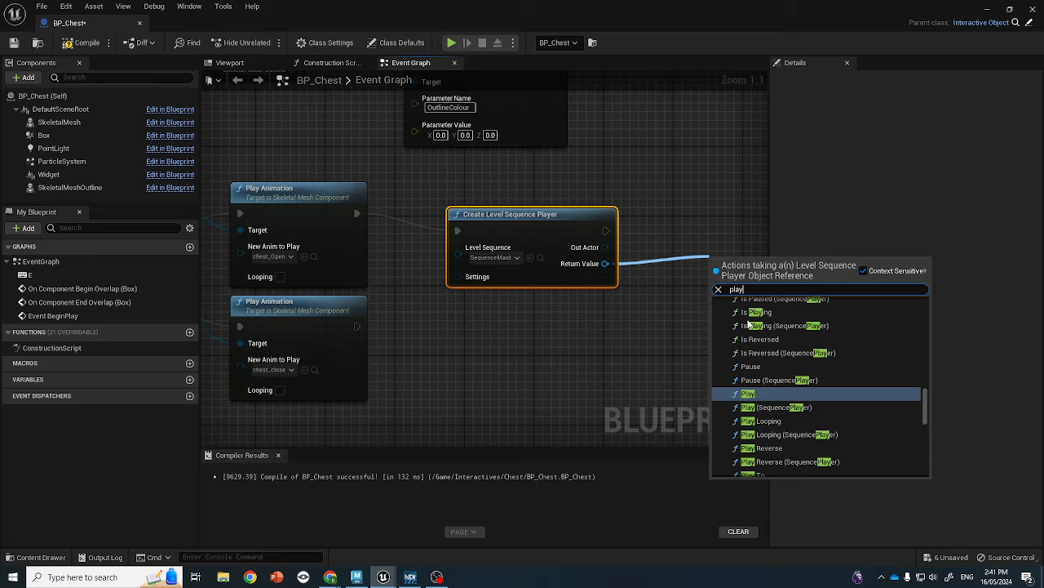
click(771, 394)
drag(743, 268, 750, 218)
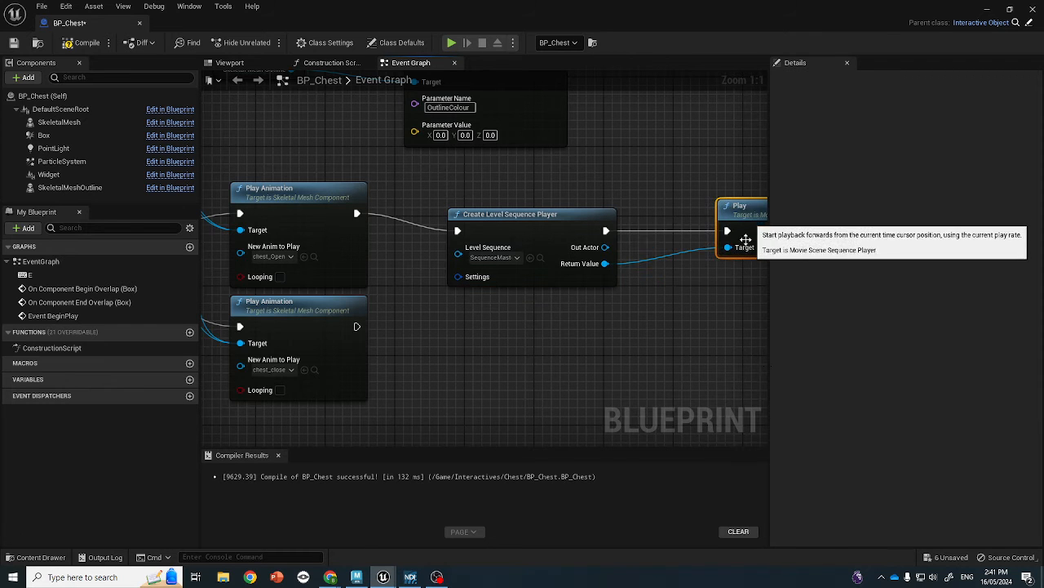
right_drag(744, 239, 617, 225)
drag(648, 209, 609, 207)
right_drag(636, 308, 744, 315)
right_drag(311, 247, 742, 229)
right_drag(364, 209, 265, 232)
right_drag(761, 215, 551, 204)
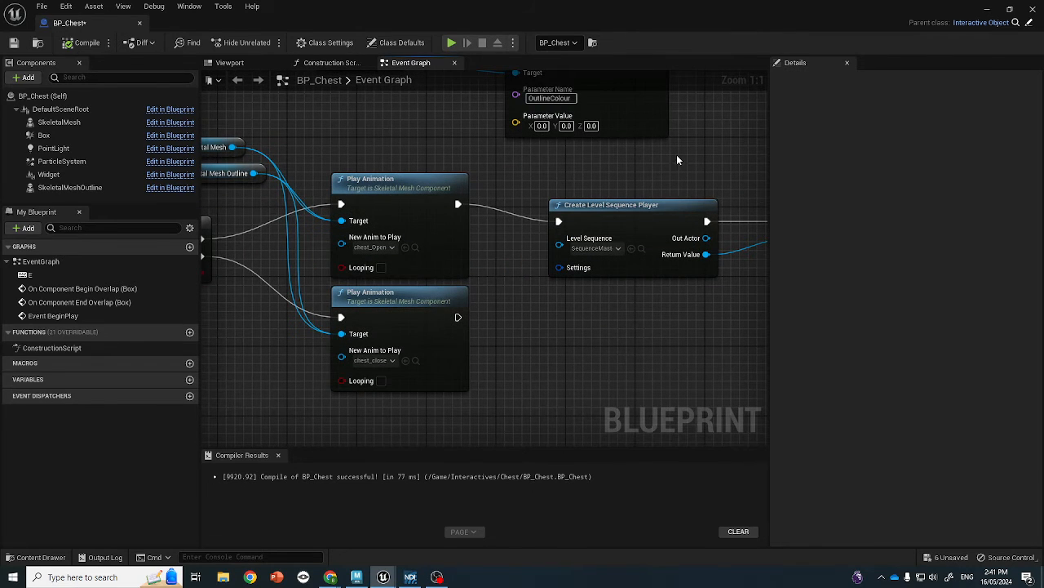
Step: Play-test the level by walking the character to the chest and opening it with E to watch the cinematic
click(987, 10)
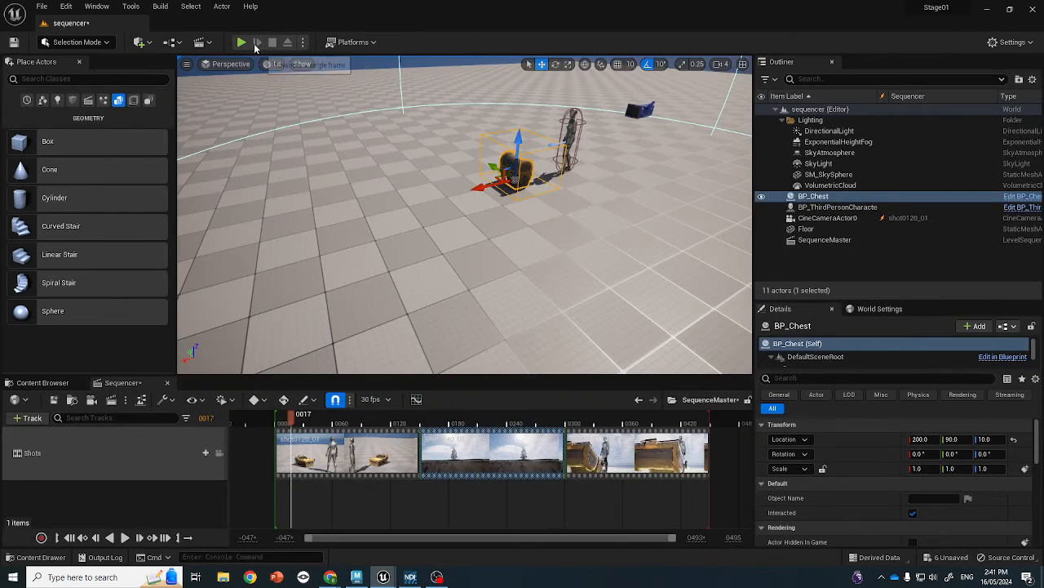
key(alt+p)
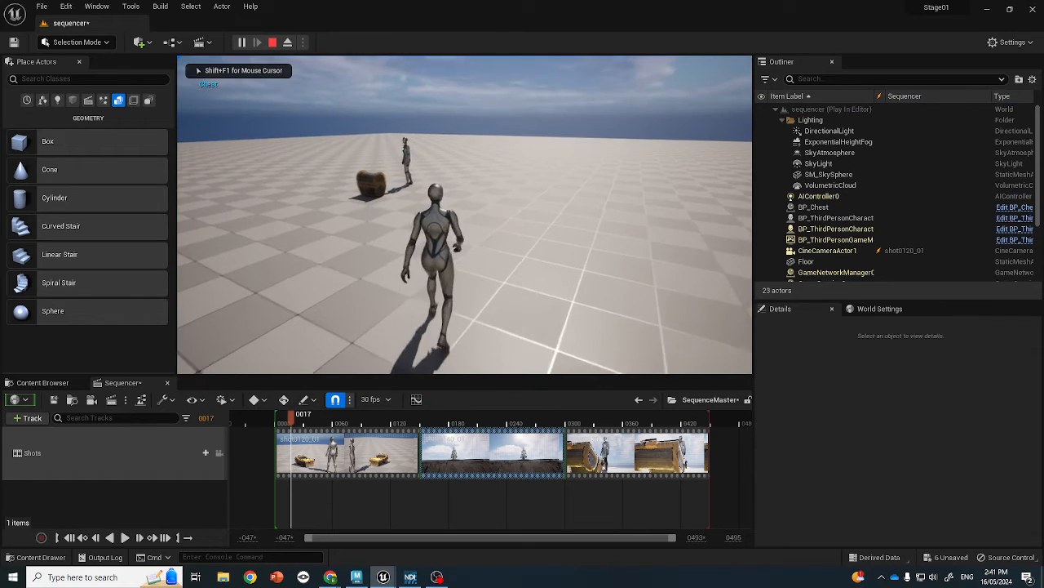
key(w)
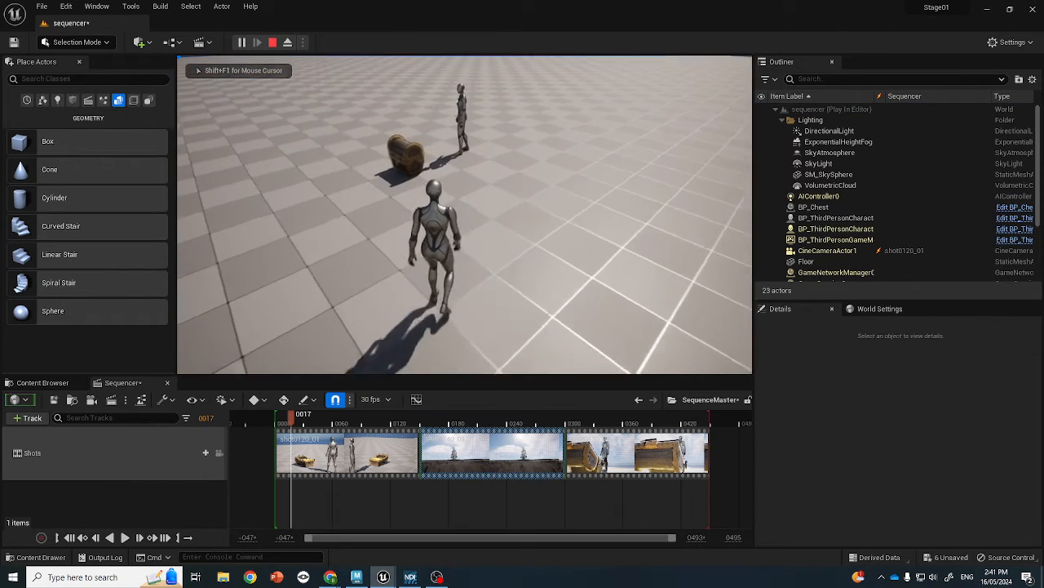
key(w)
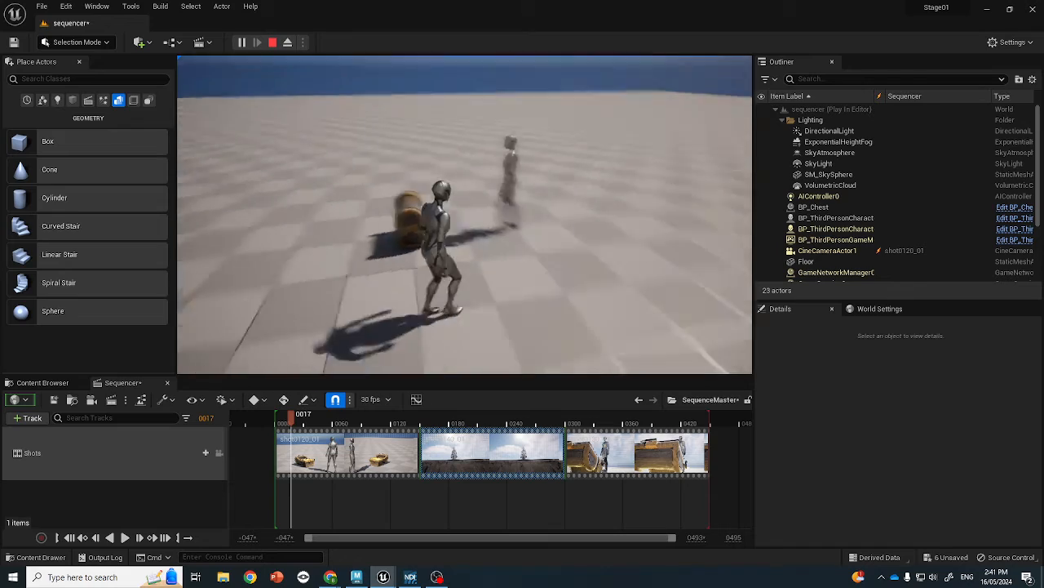
key(w)
key(e)
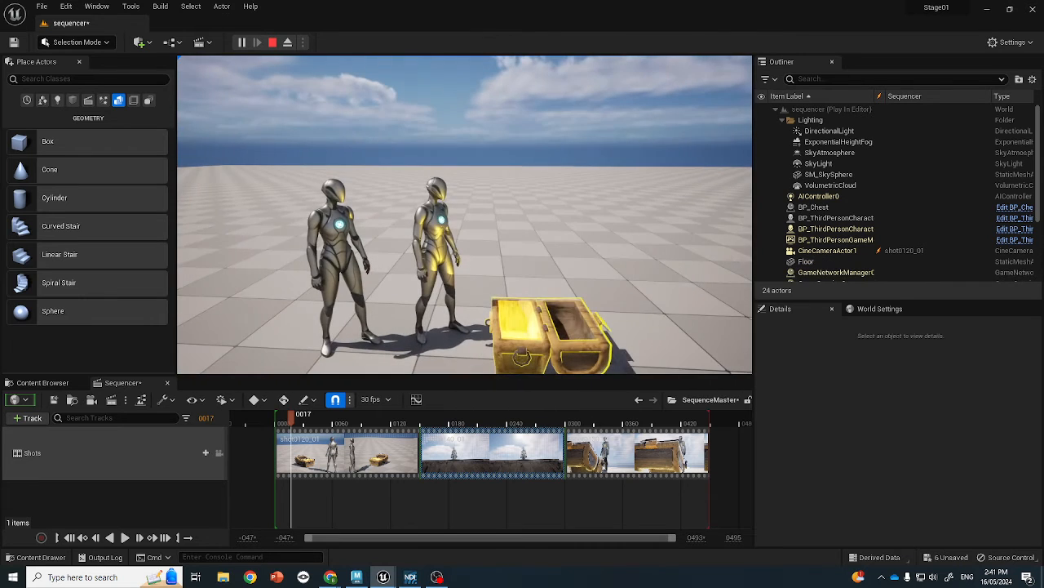
key(Escape)
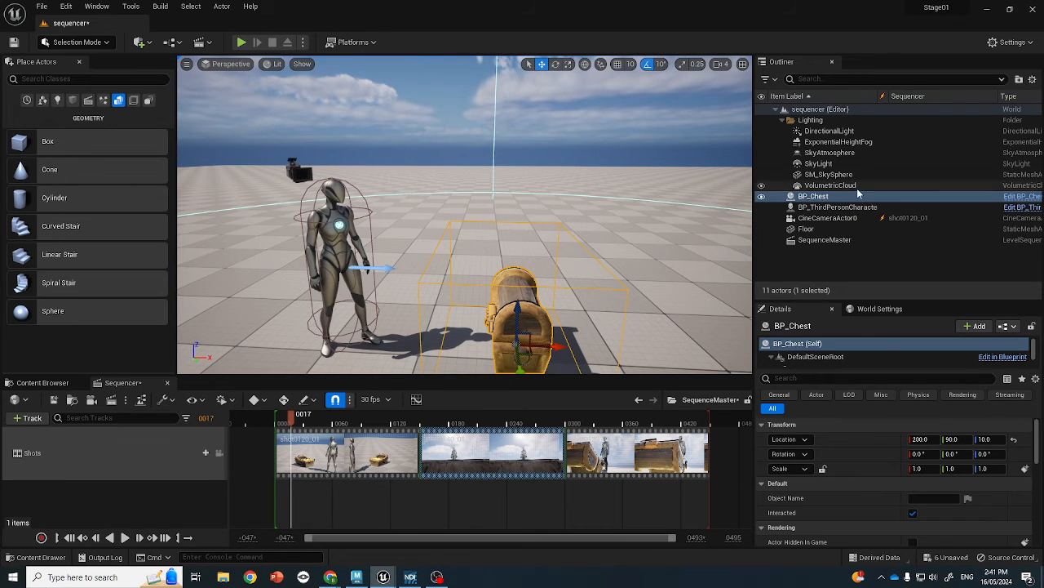
Step: In BP_Chest, shift both Play Animation nodes down and connect Flip Flop output A directly to Create Level Sequence Player
click(1024, 197)
scroll(463, 300, down, 1)
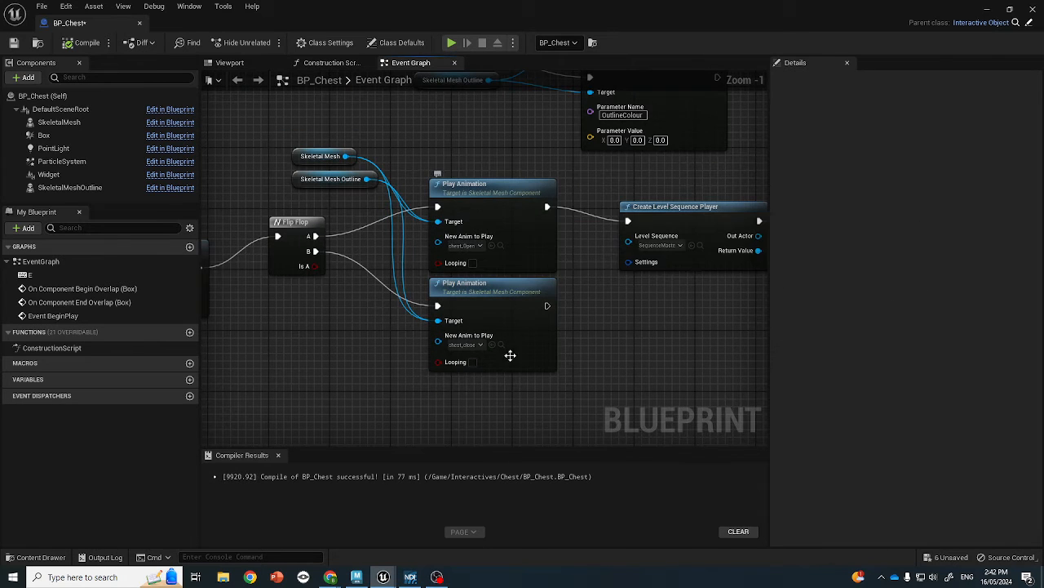
click(508, 210)
shift+click(510, 293)
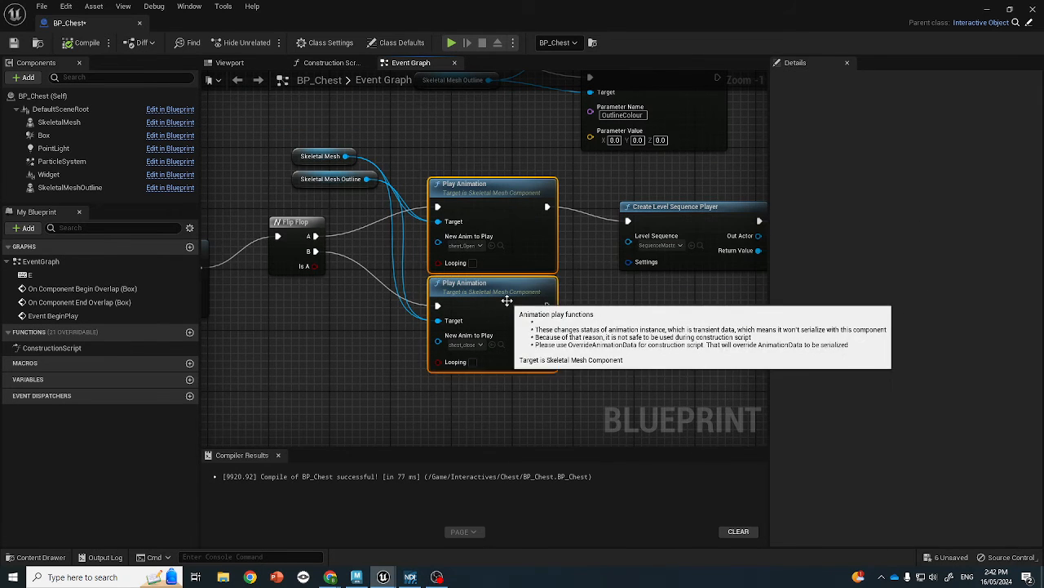
drag(510, 294, 526, 401)
drag(315, 236, 629, 221)
right_drag(638, 349, 471, 326)
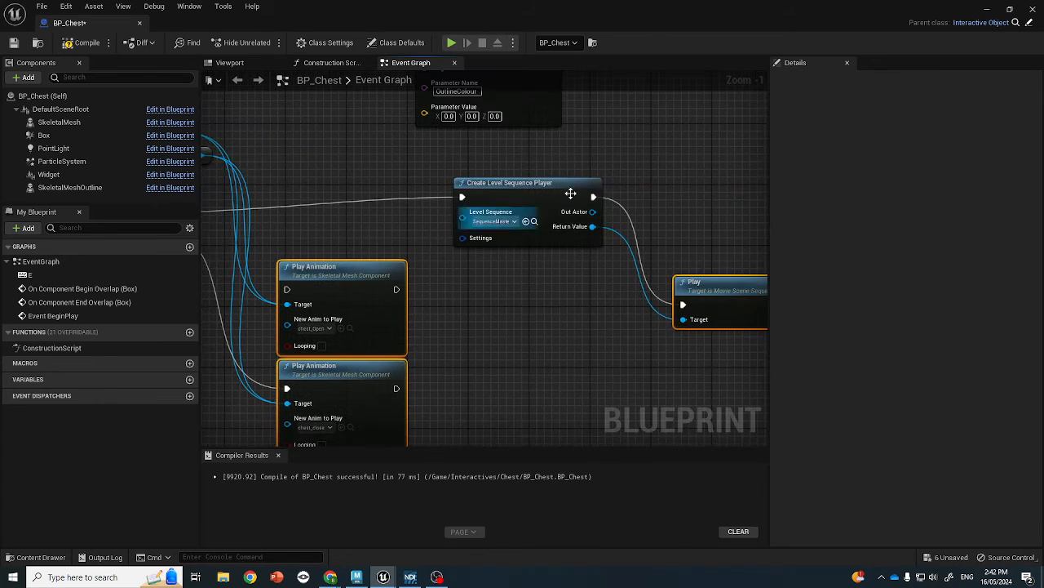
Step: Place the Play node beside Create Level Sequence Player and move the two Play Animation nodes below the sequence chain
drag(696, 286, 635, 194)
click(557, 294)
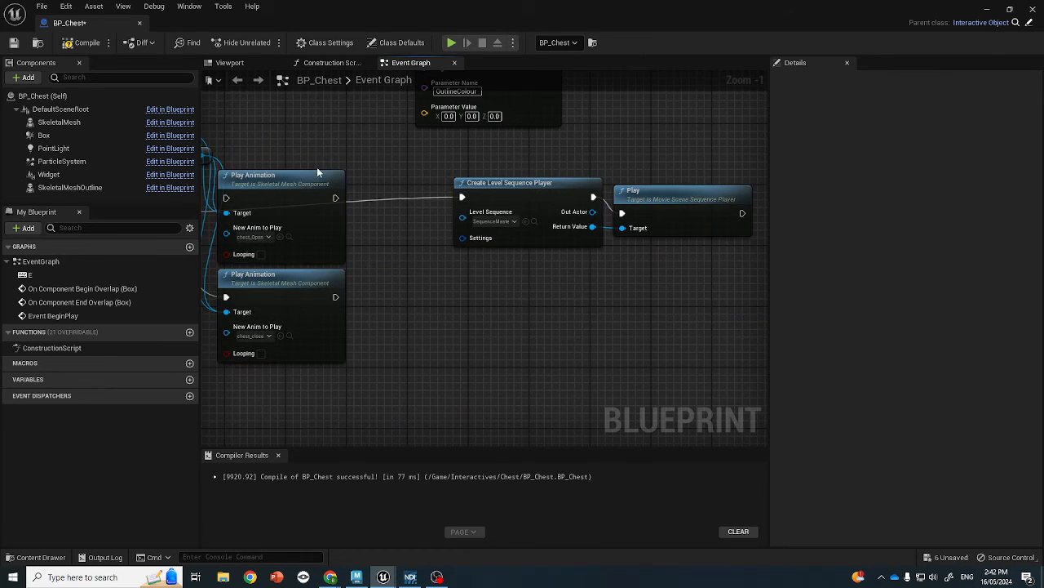
drag(320, 153, 306, 310)
drag(286, 261, 339, 340)
click(563, 333)
right_drag(604, 331, 461, 304)
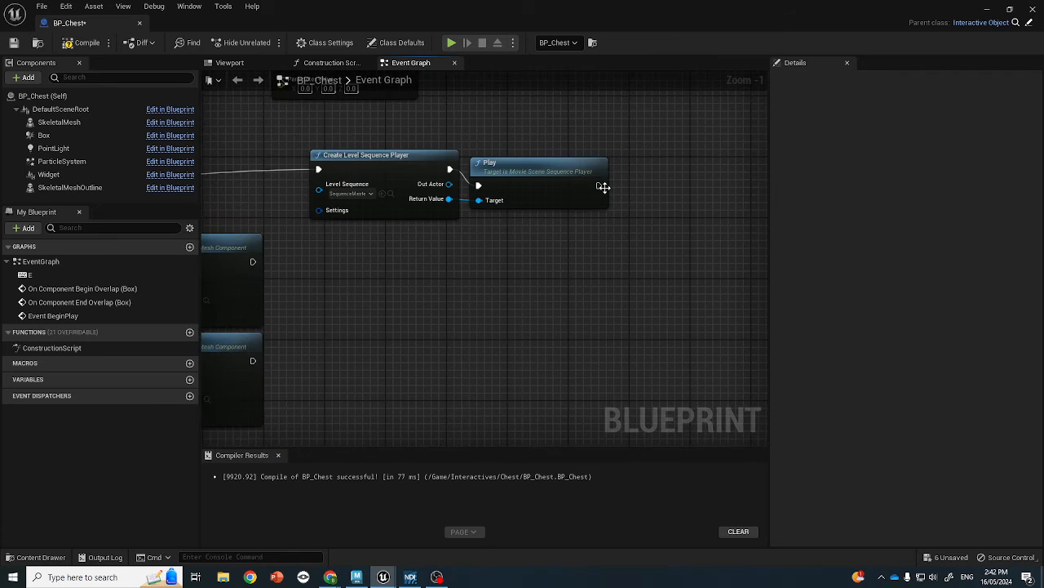
Step: Add a Delay node to the execution output of the sequence player's Play node
drag(589, 288, 571, 306)
text(delay)
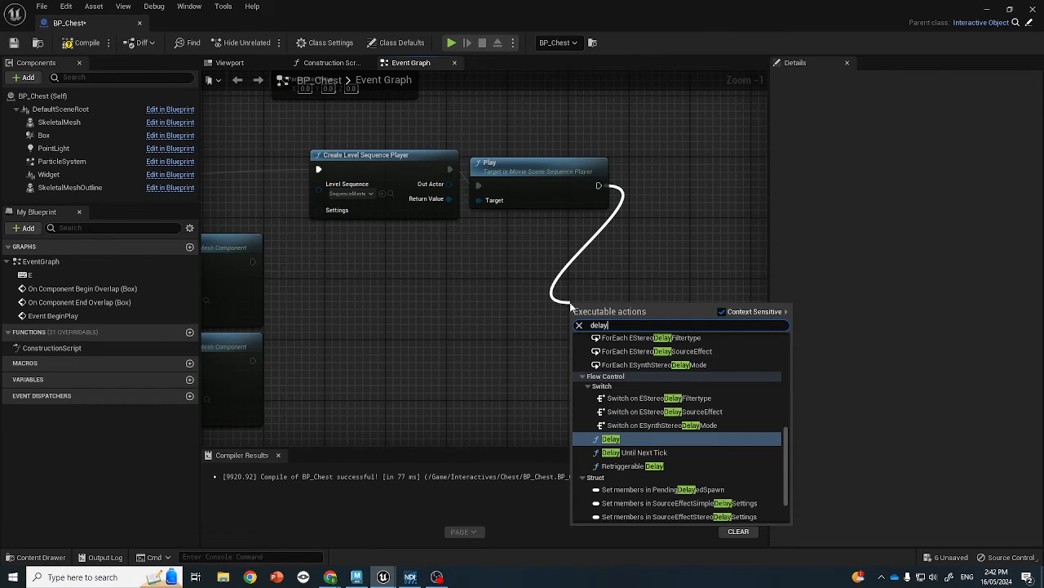
click(614, 438)
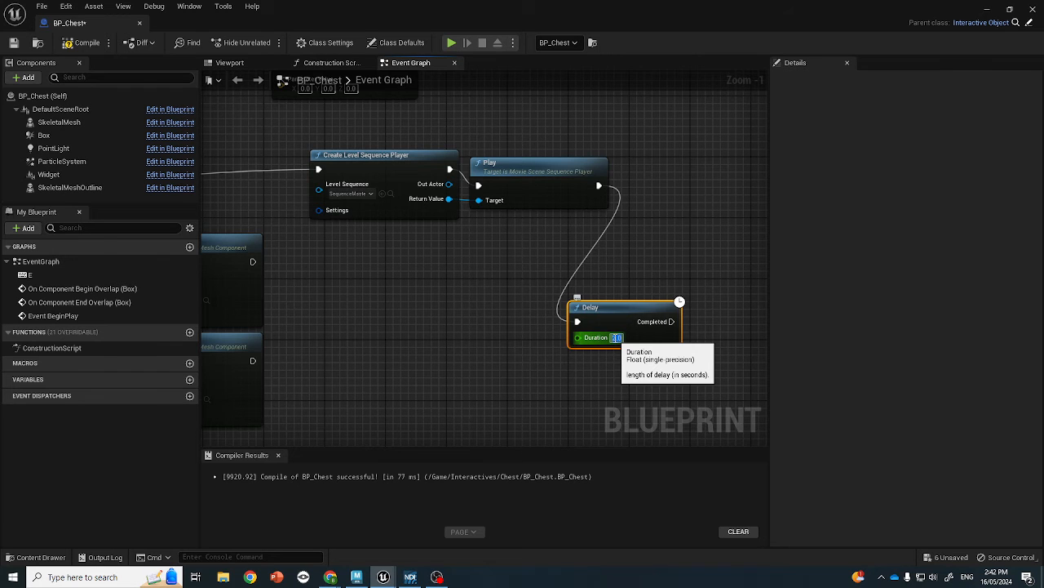
Step: Move the chest_Open Play Animation node past the Delay, connect it to the Delay's Completed output, and compile the blueprint
scroll(603, 336, down, 4)
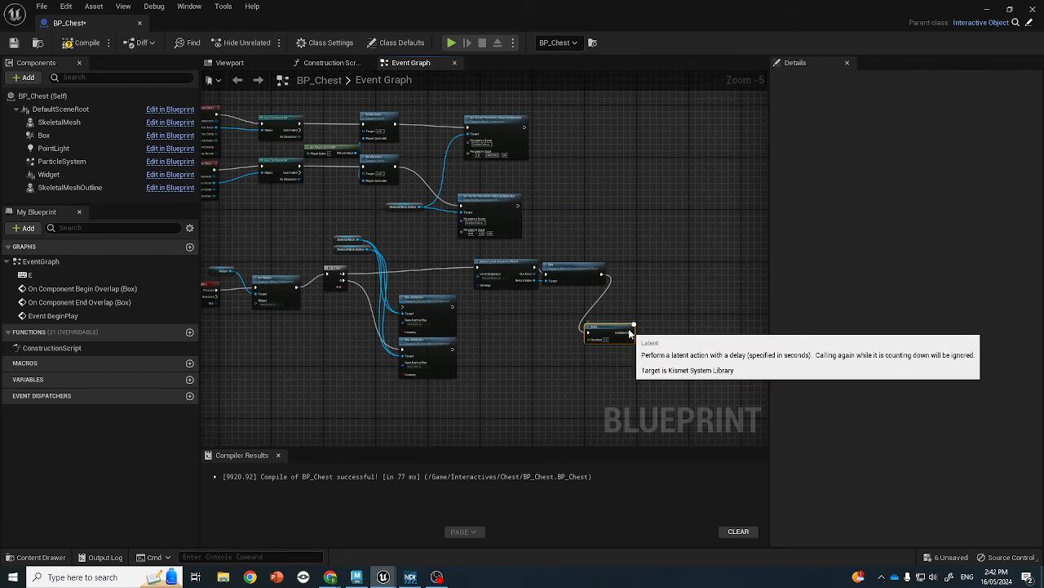
drag(630, 332, 683, 243)
click(658, 254)
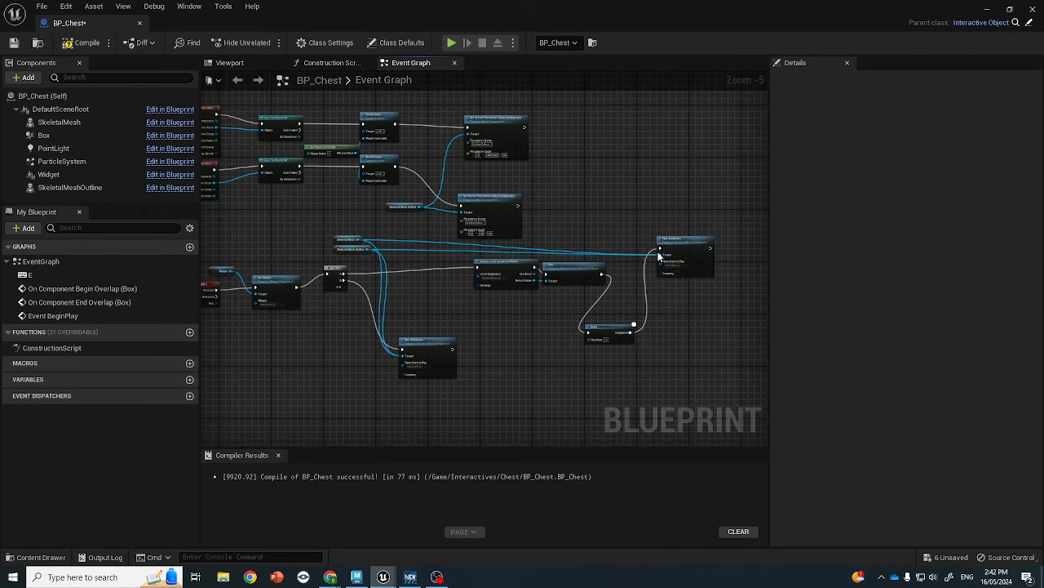
click(84, 42)
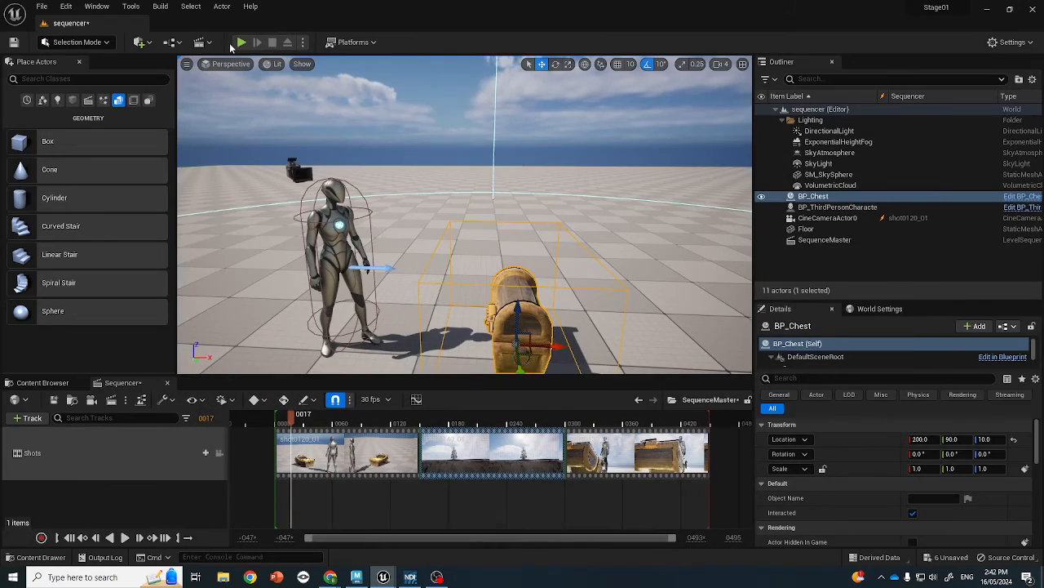
Step: Play-test the level again and open the chest with E to check the timing of the delayed opening animation
click(241, 42)
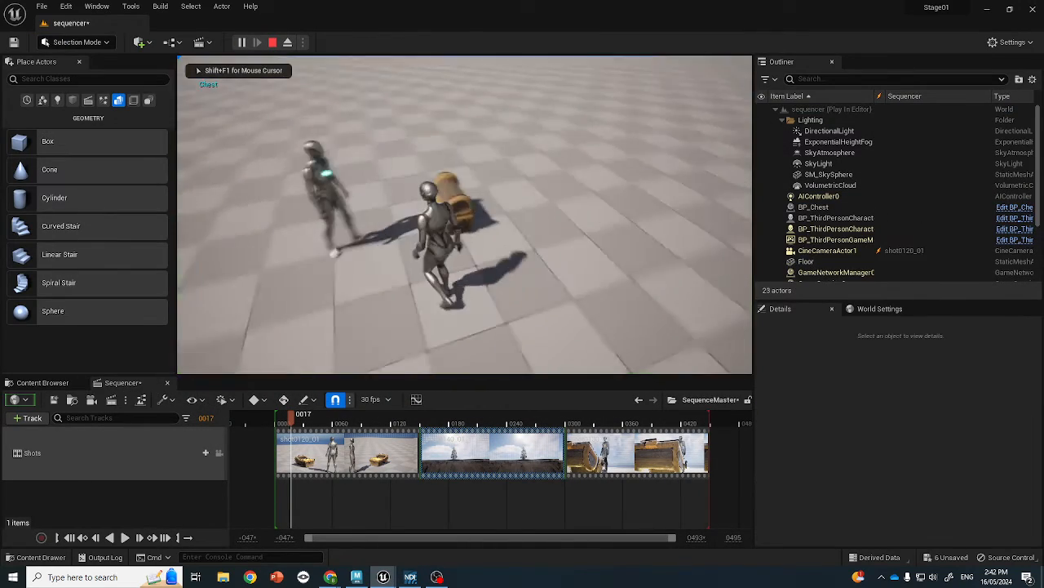
key(e)
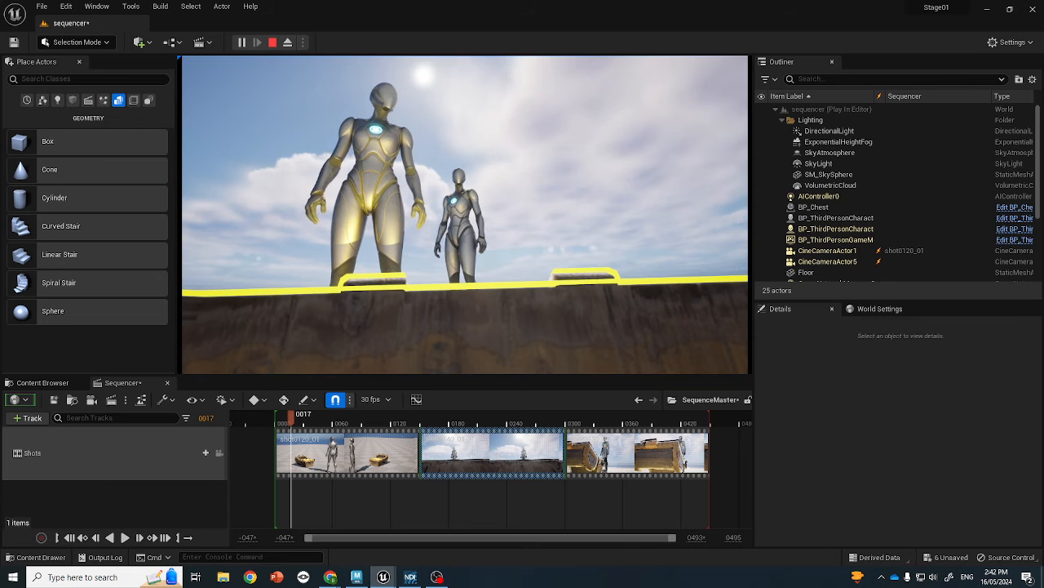
key(Escape)
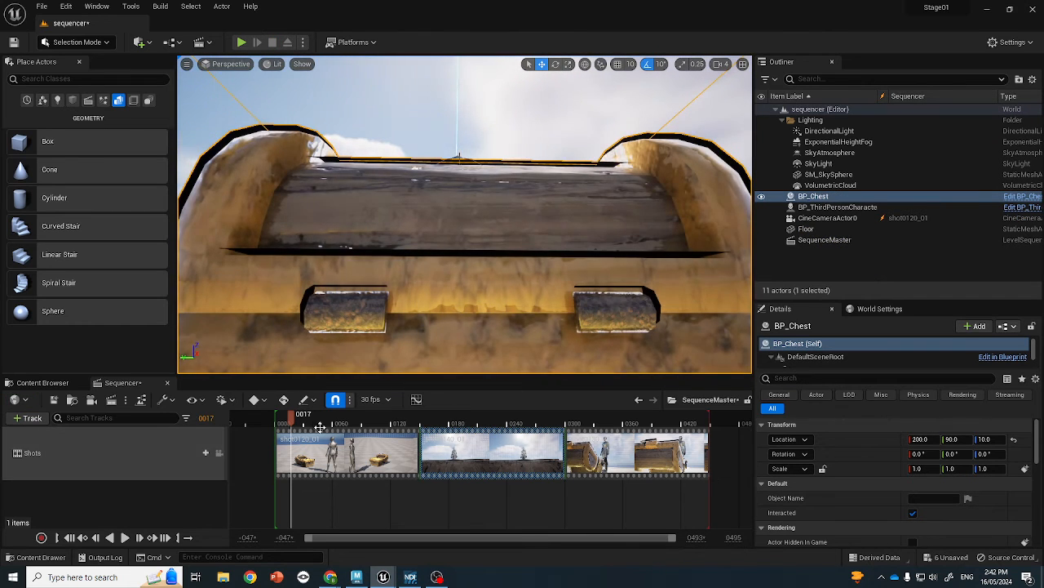
Step: Check the last frame of shot0120_01, set the Delay node's duration in BP_Chest to 5.0 seconds, and compile
double_click(320, 430)
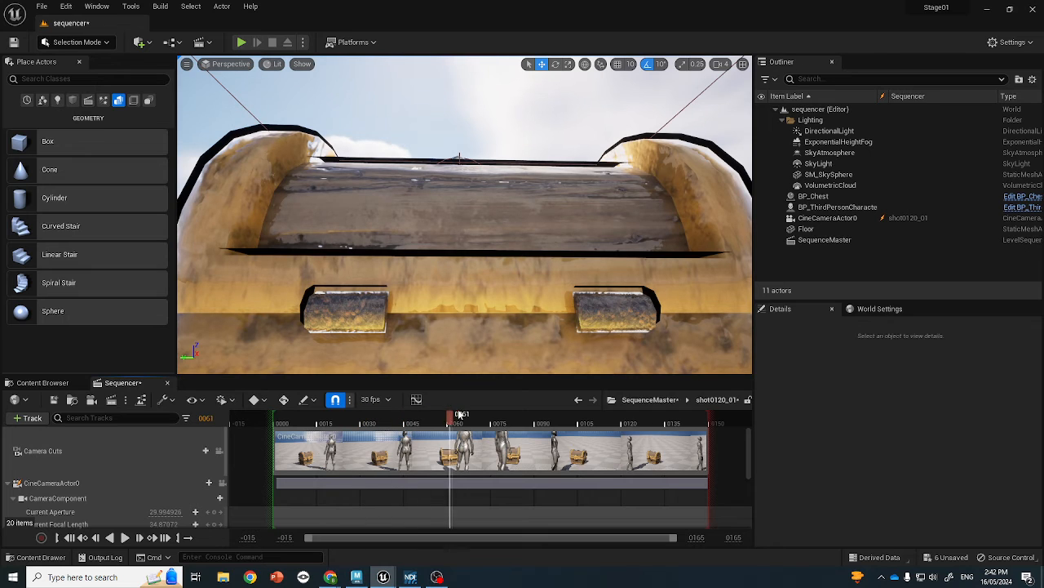
drag(448, 415, 532, 413)
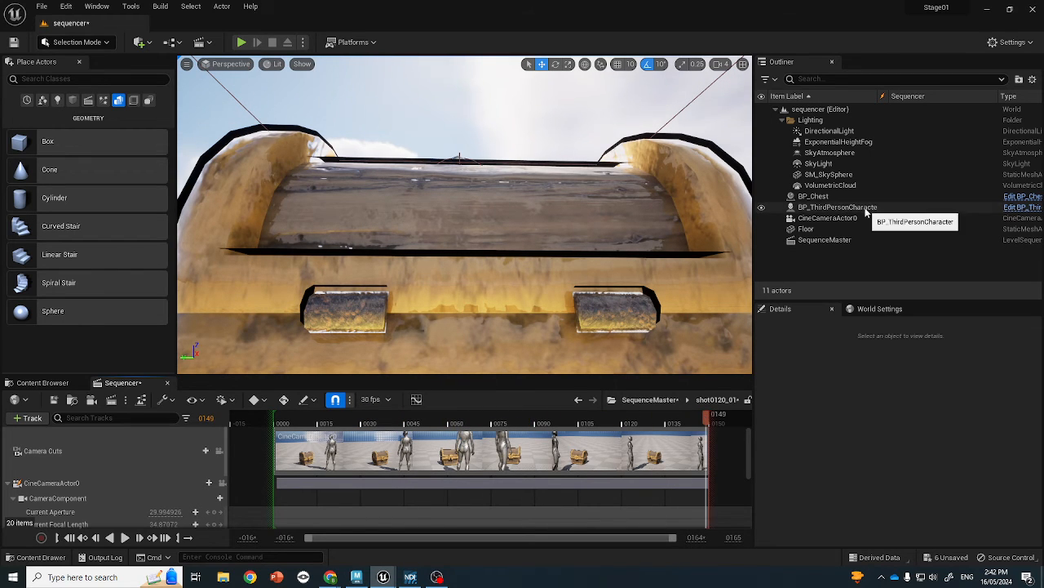
click(1022, 197)
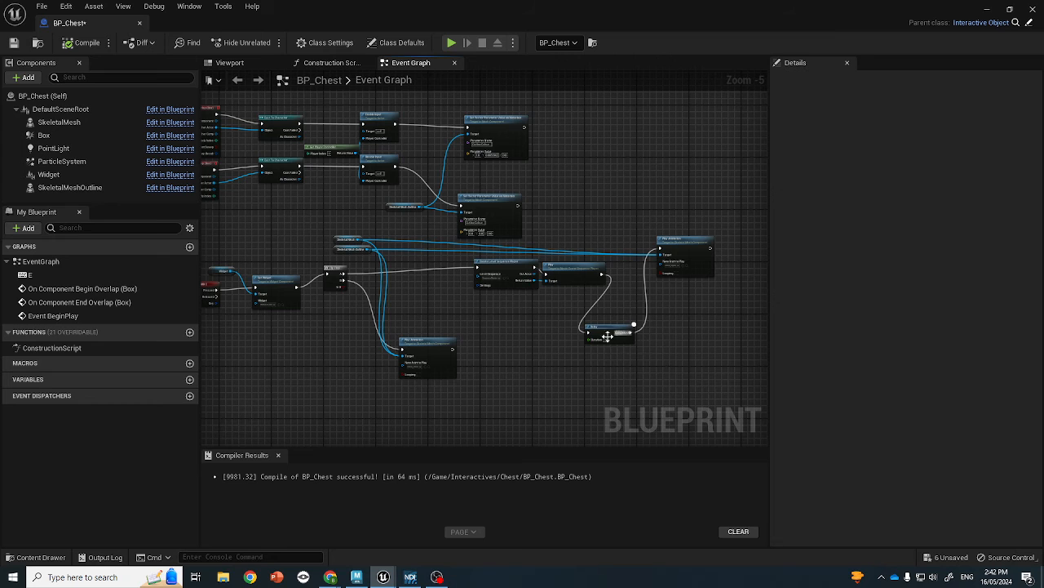
scroll(612, 343, up, 5)
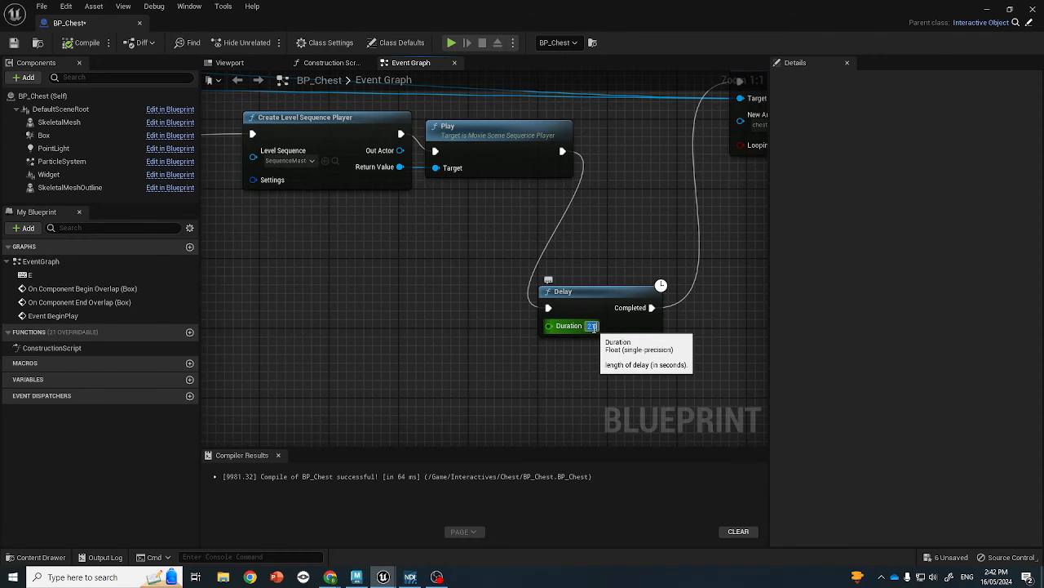
text(1)
key(Return)
click(75, 45)
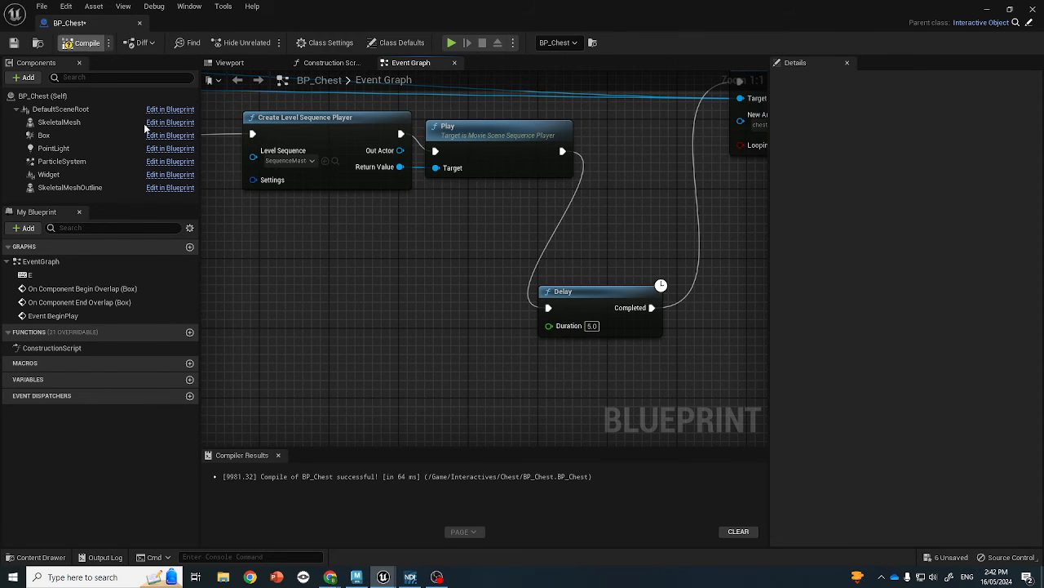
Step: Move Create Level Sequence Player and its Play node closer to the Flip Flop and tidy the spacing between them
right_drag(262, 238, 414, 326)
scroll(530, 362, down, 4)
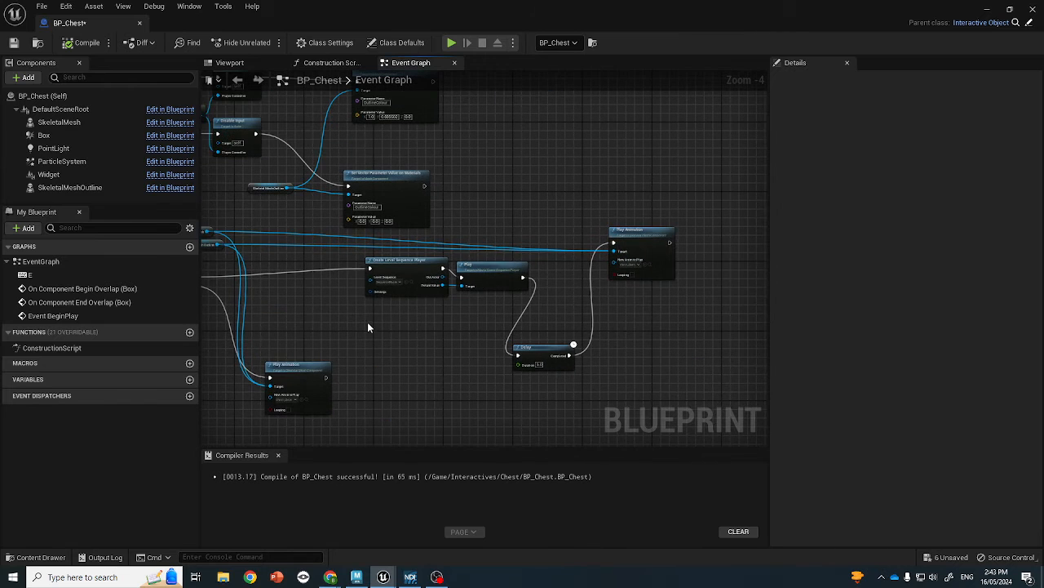
drag(366, 323, 438, 281)
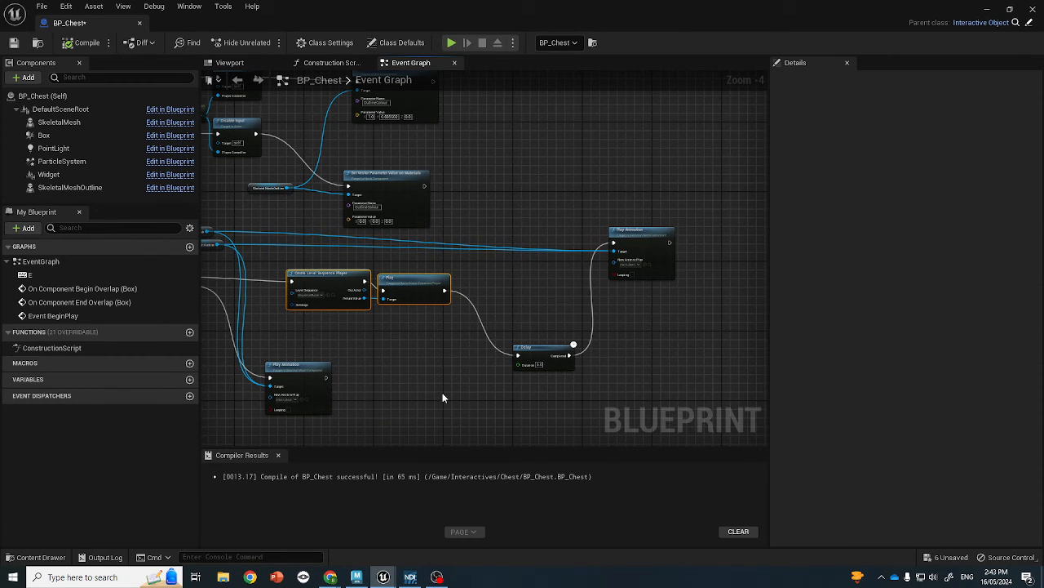
click(418, 296)
drag(422, 296, 436, 292)
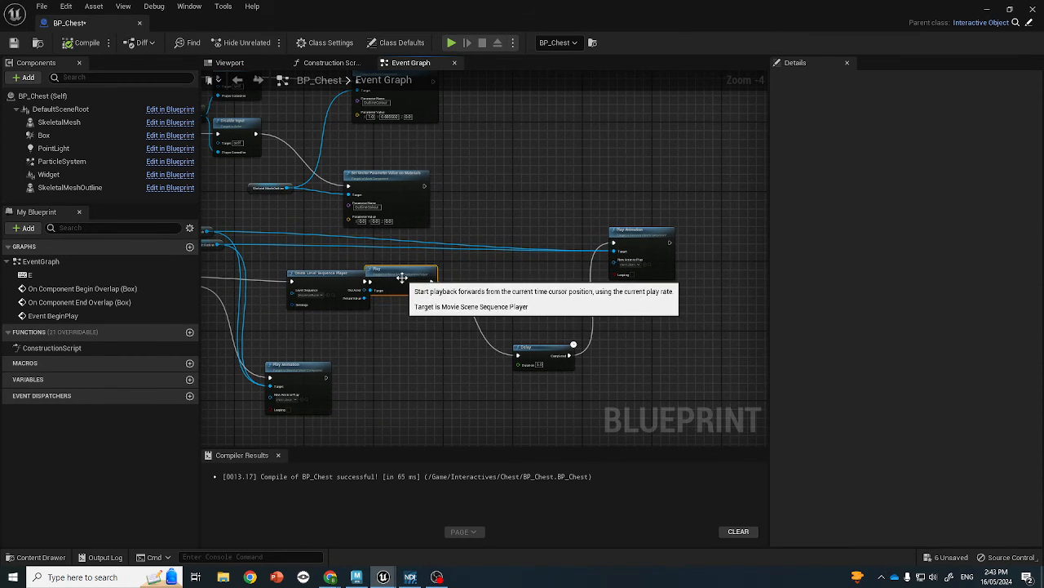
Step: Review the shots in SequenceMaster from the level editor and check them against the Delay chain in BP_Chest
click(988, 10)
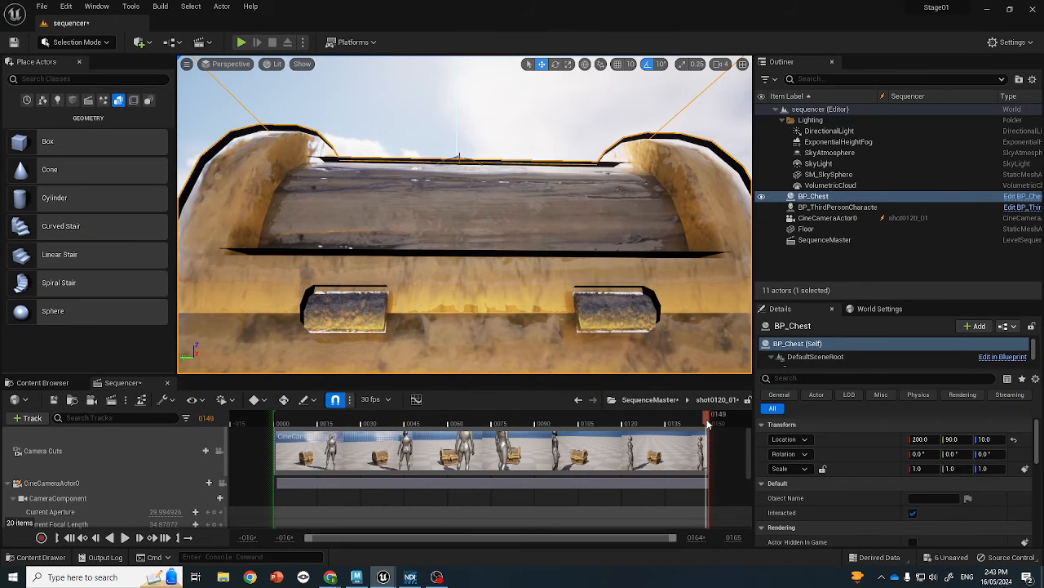
click(642, 397)
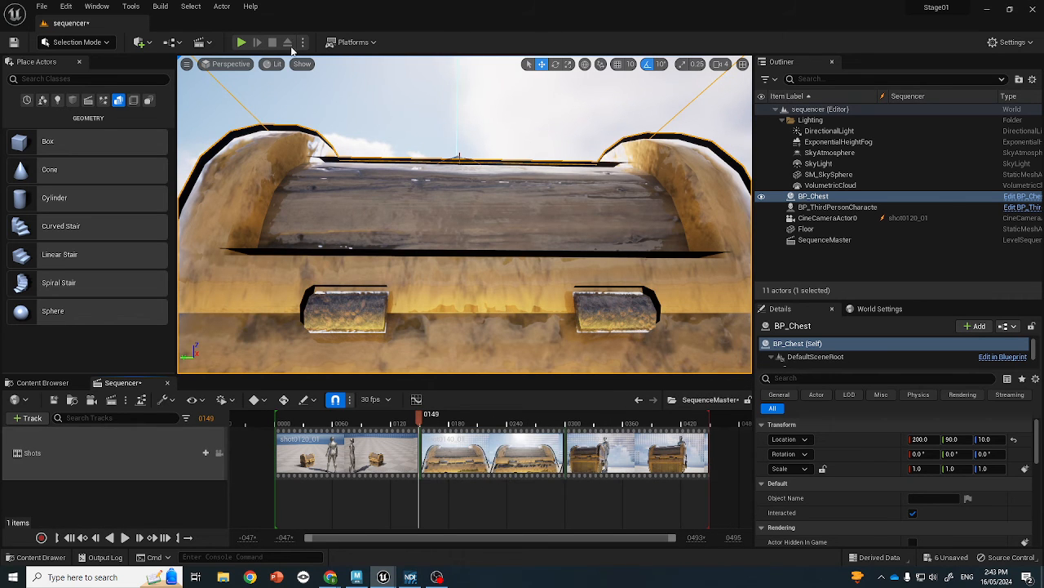
click(1022, 197)
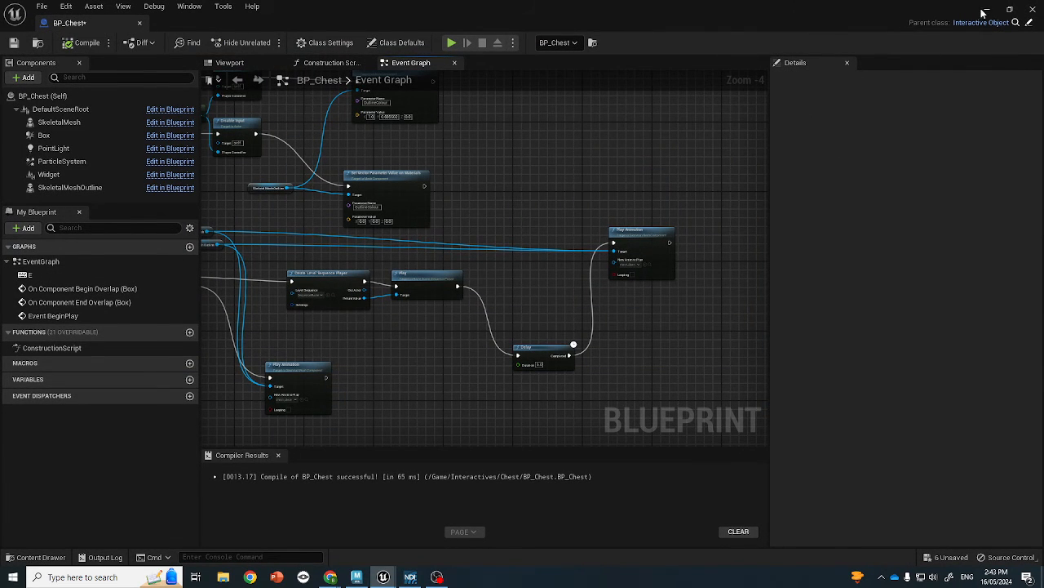
click(984, 10)
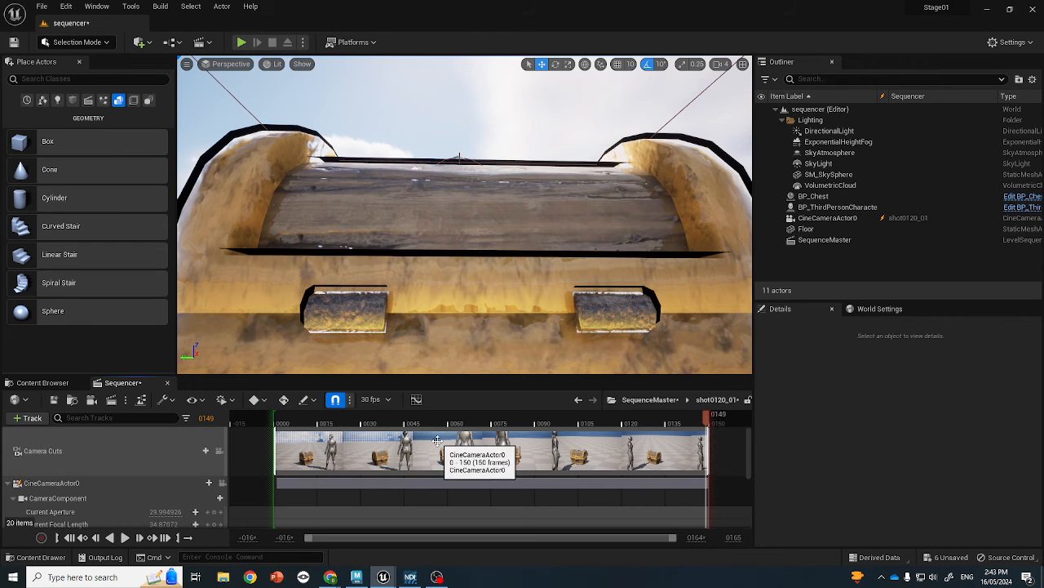
Step: Play-test the level through the full chest cinematic to check the shots against the delayed opening animation
click(989, 9)
click(390, 579)
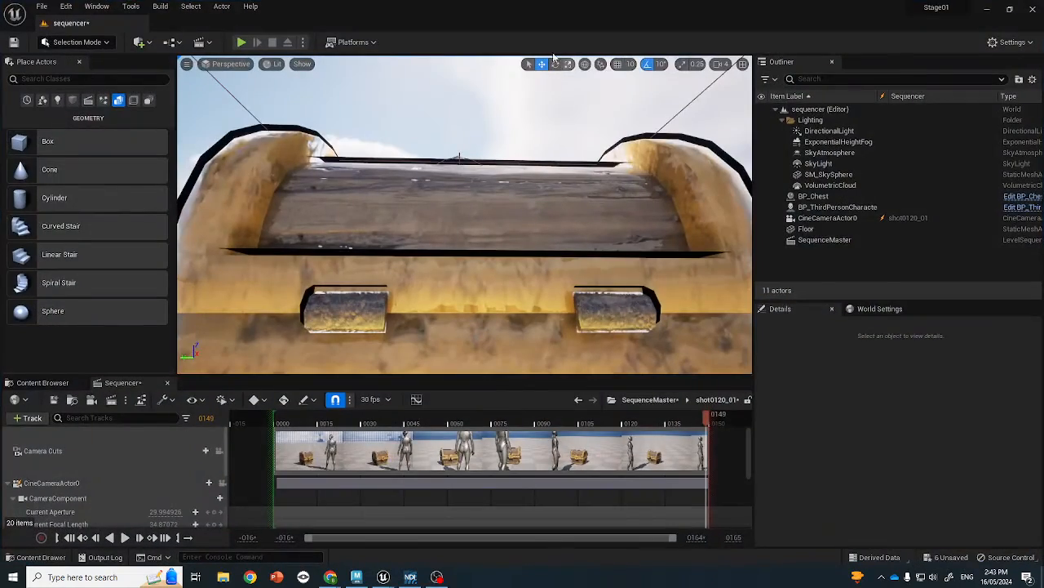
click(241, 41)
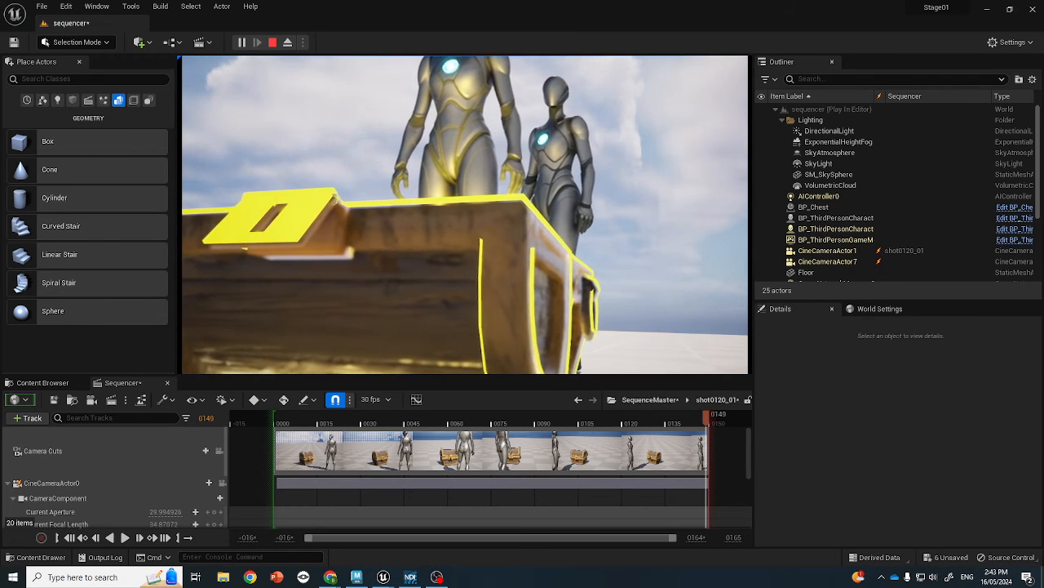
key(Escape)
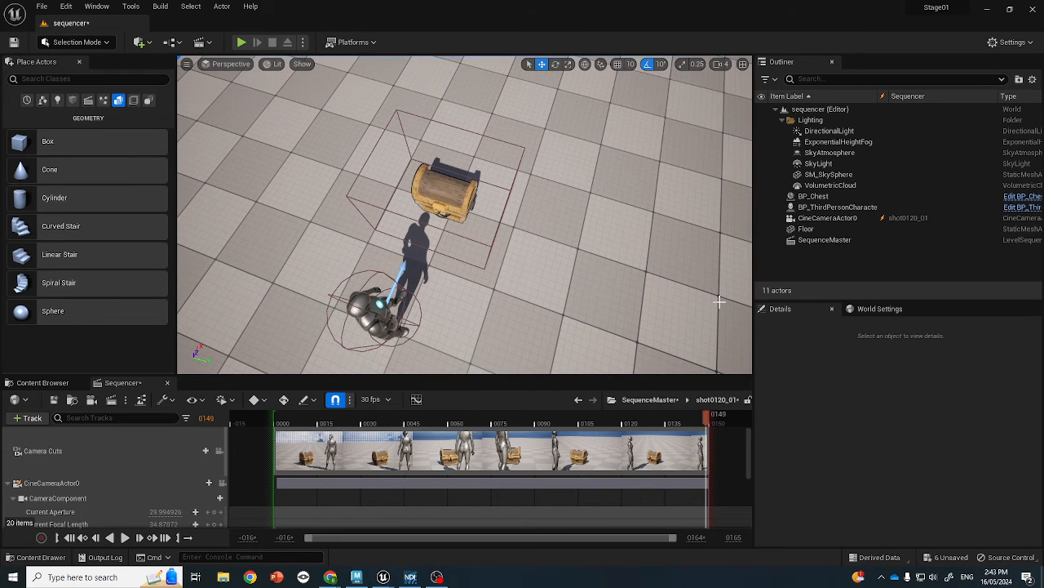
Step: Open the Level Blueprint and connect a Create Level Sequence Player node to Event BeginPlay
click(439, 181)
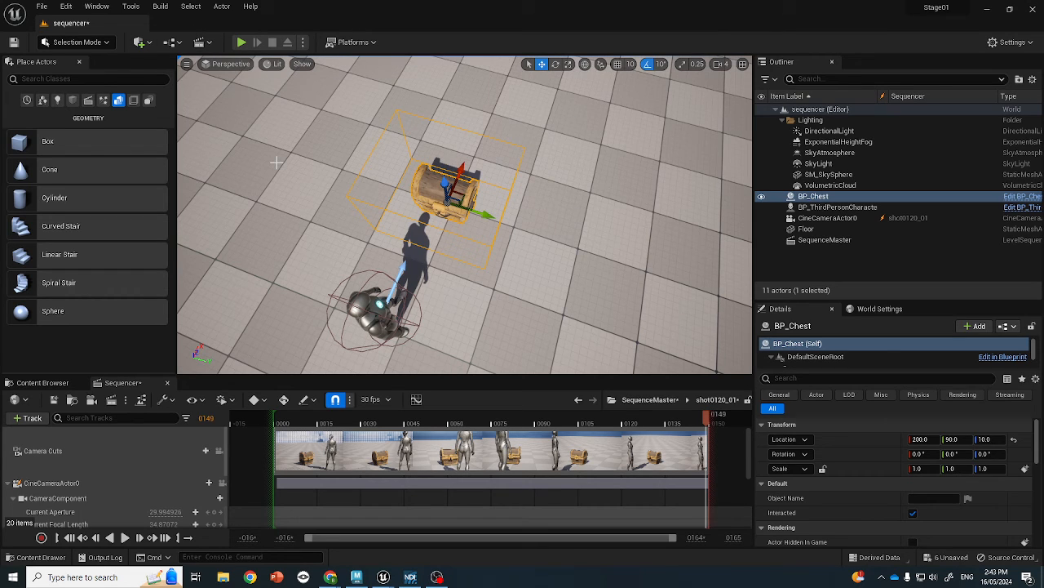
click(201, 42)
click(202, 43)
click(175, 43)
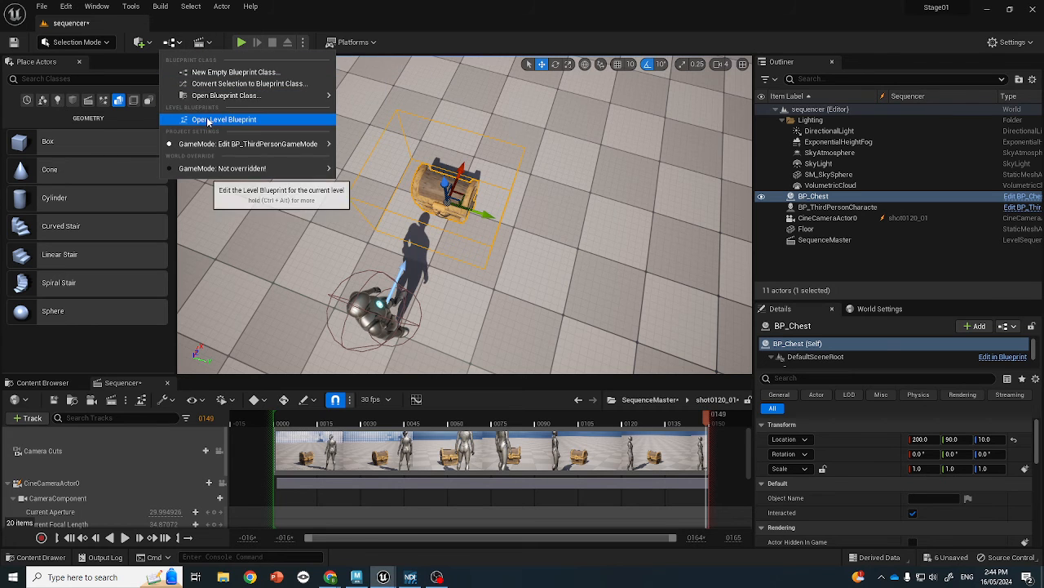
click(199, 119)
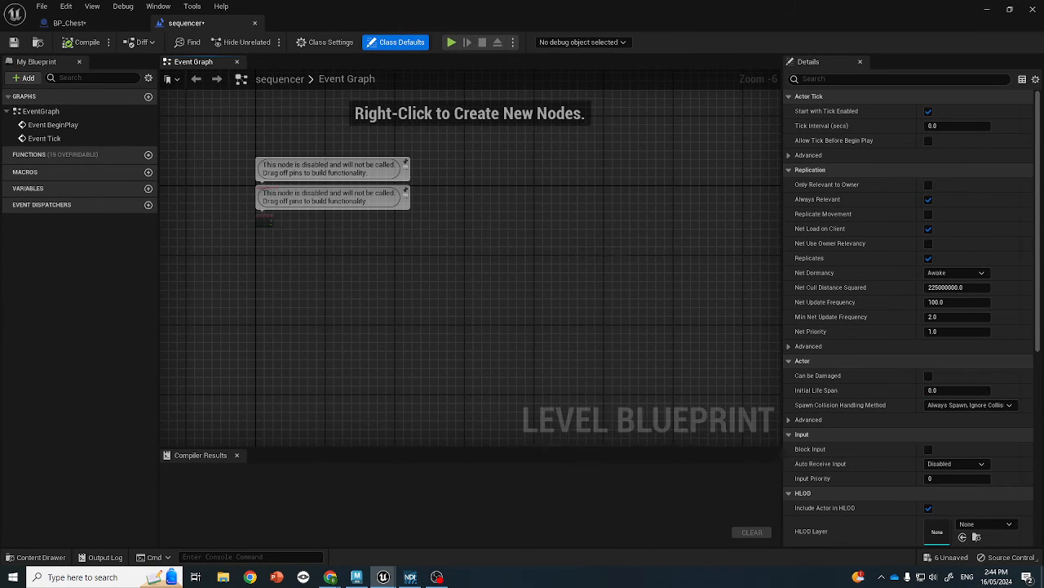
drag(356, 268, 449, 248)
text(create level)
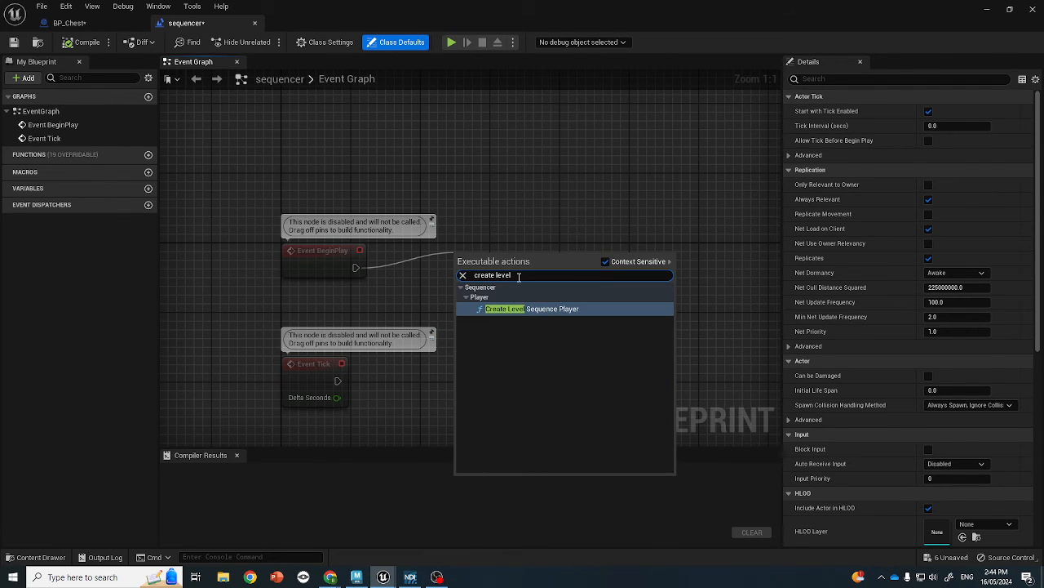
click(530, 308)
Step: Add a Play node targeting the level sequence player's Return Value and compile the Level Blueprint
drag(584, 313, 685, 251)
text(play)
click(729, 417)
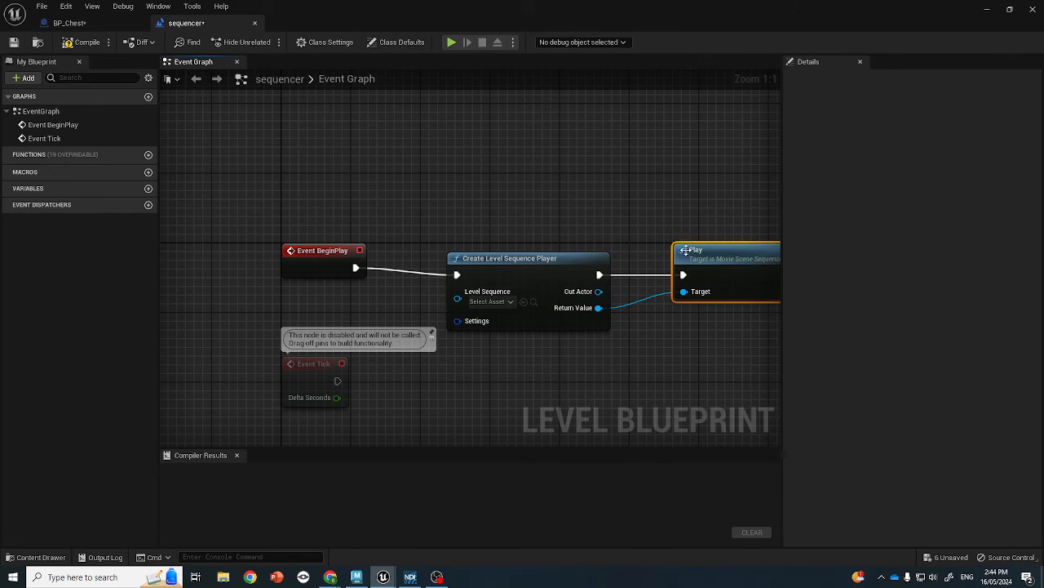
click(70, 42)
click(987, 9)
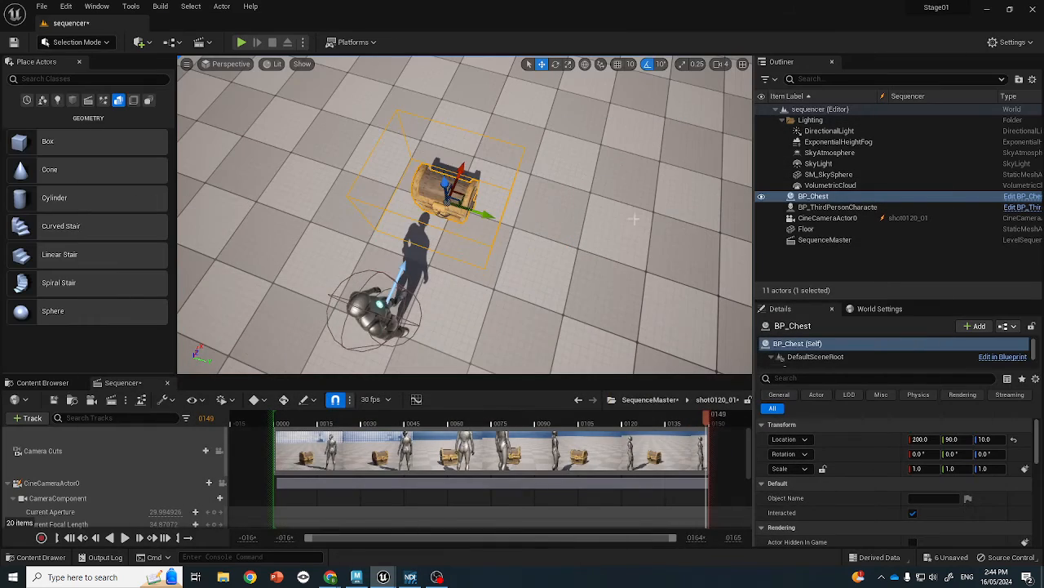
Step: Delete the placed BP_ThirdPersonCharacter from the level and play-test approaching and opening the chest with E
click(374, 323)
key(Delete)
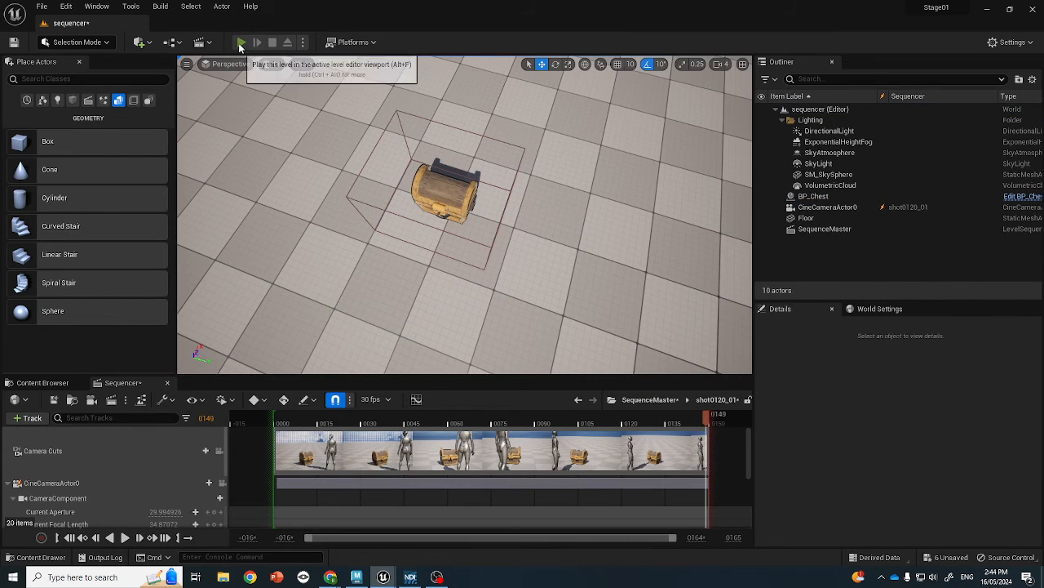
click(241, 42)
click(485, 212)
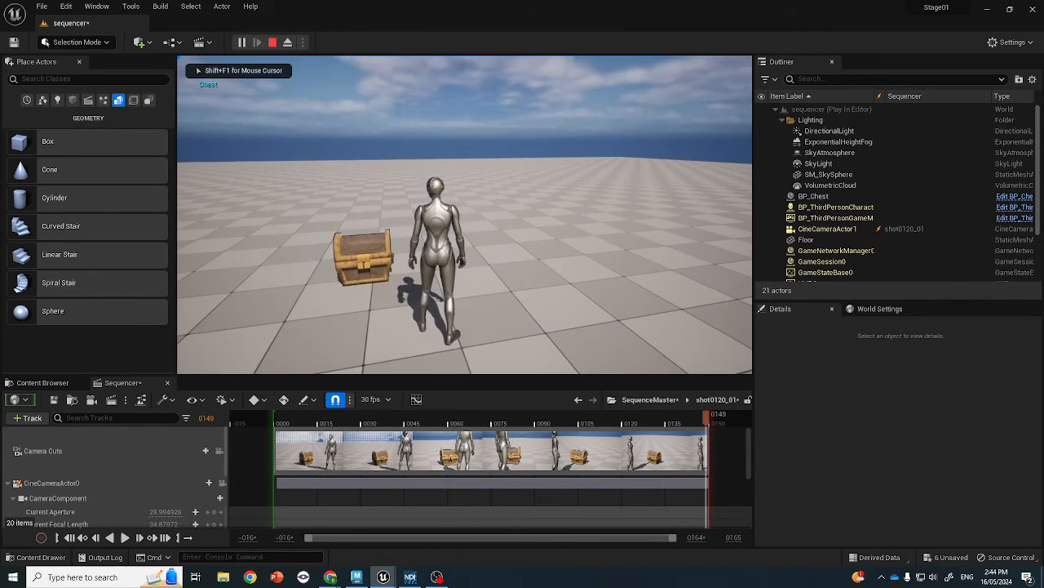
key(w)
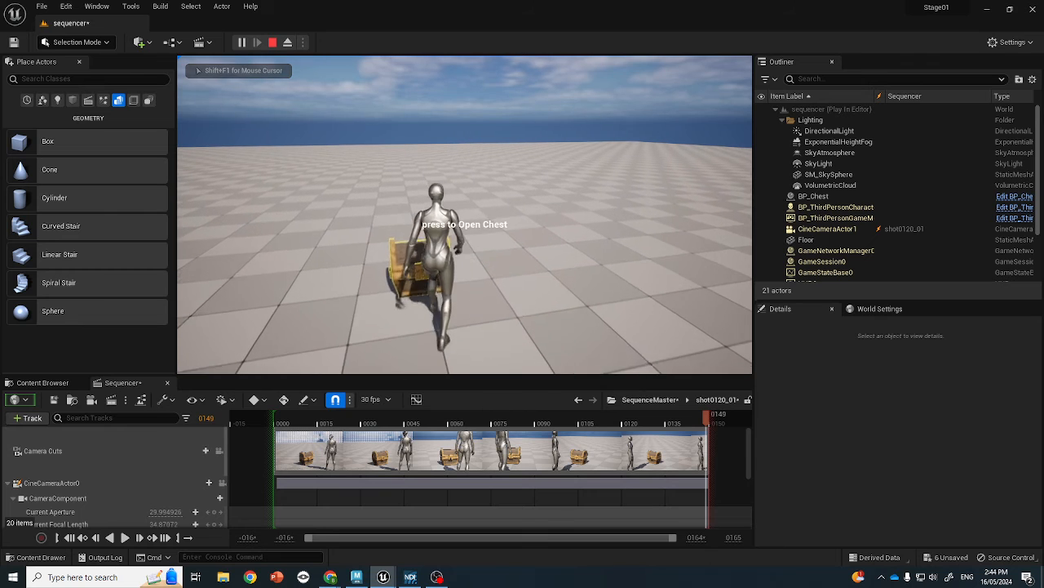
key(e)
key(Escape)
click(693, 220)
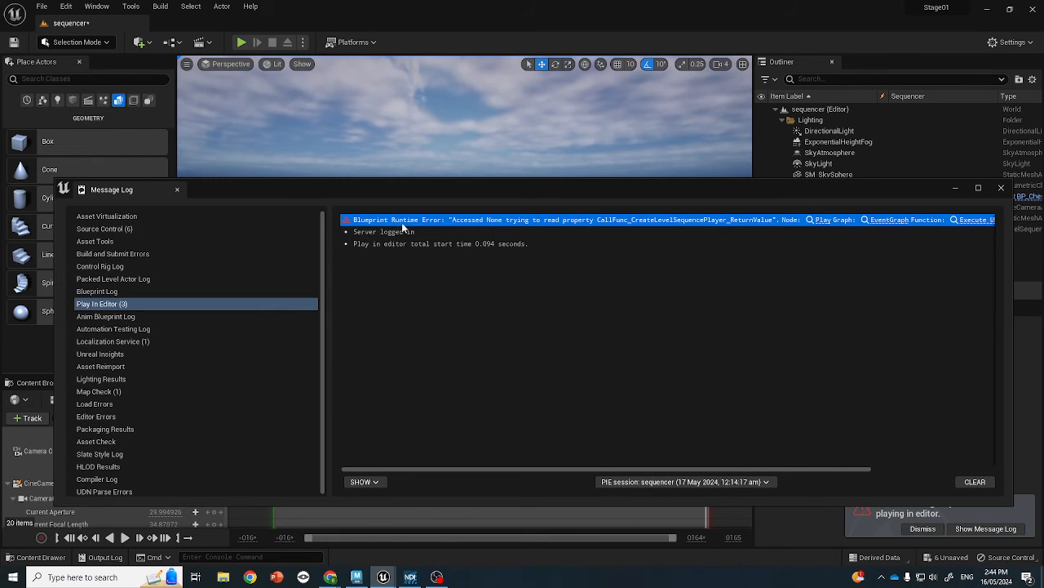
click(955, 188)
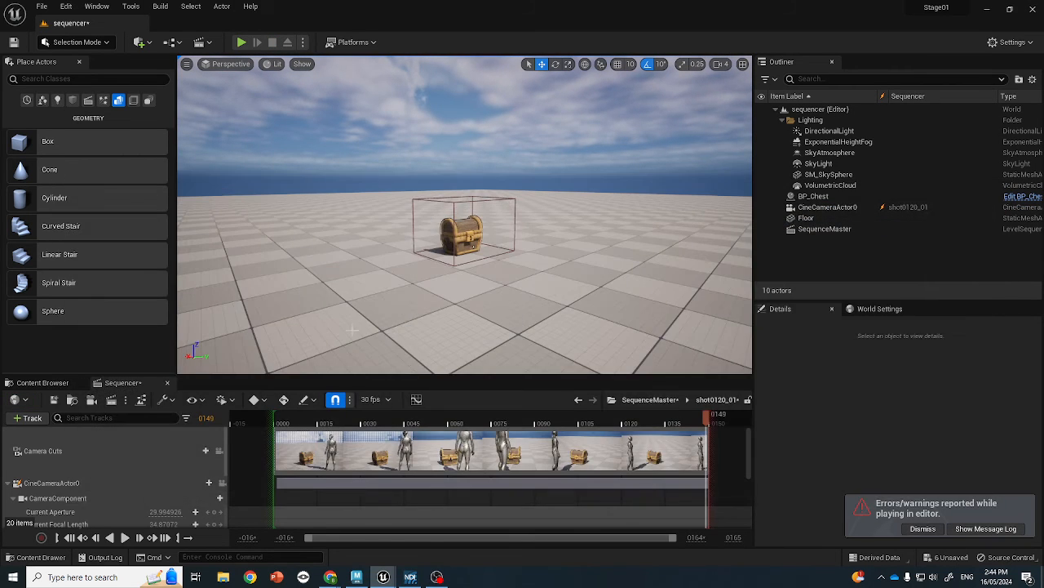
Step: Assign SequenceMaster as the Level Sequence of the Level Blueprint's Create Level Sequence Player node and compile
click(172, 42)
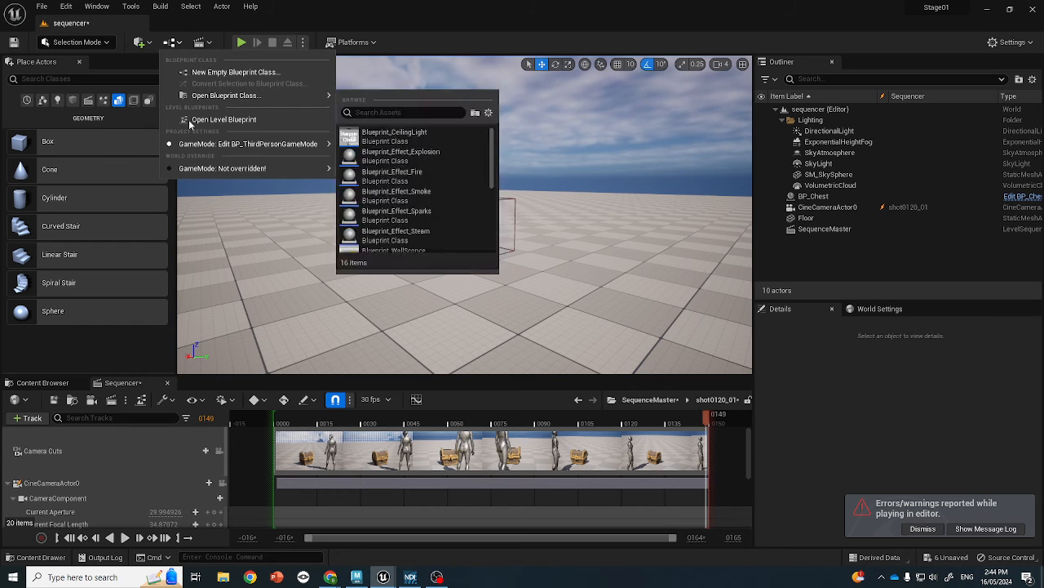
click(261, 142)
click(502, 307)
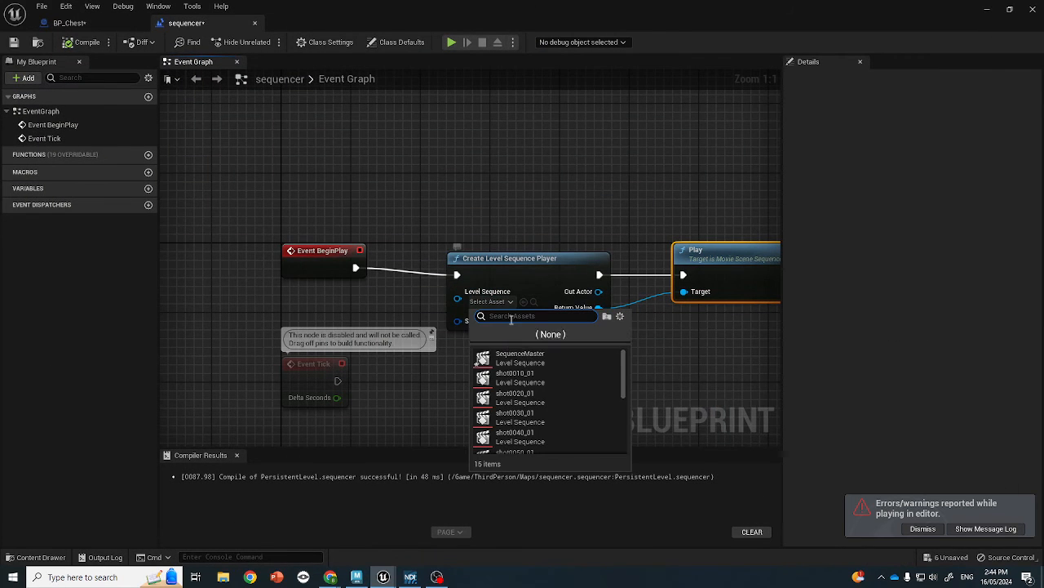
click(522, 364)
click(70, 45)
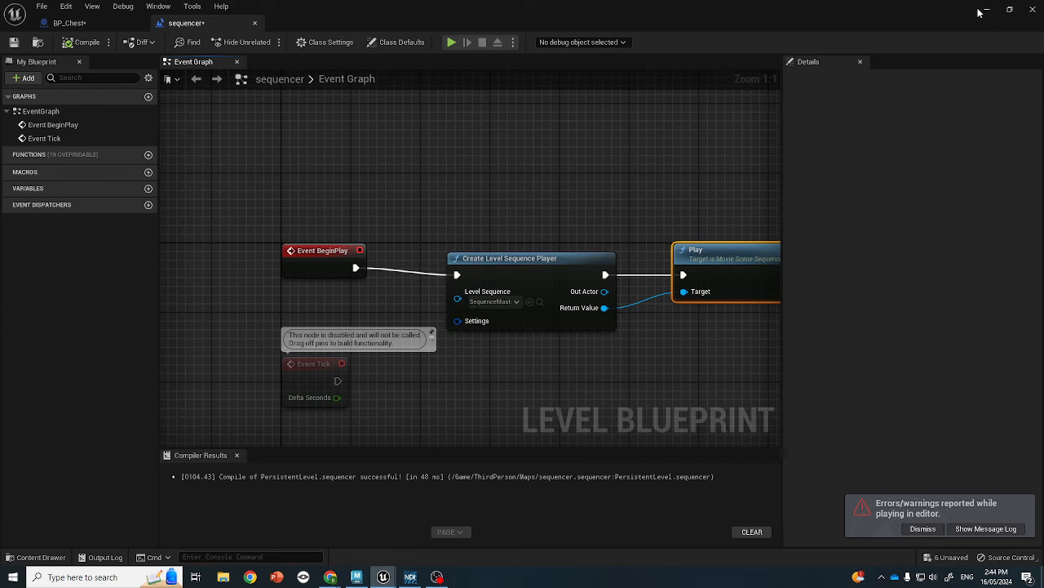
click(985, 10)
Step: Play-test the level to check that SequenceMaster plays from Event BeginPlay
click(242, 42)
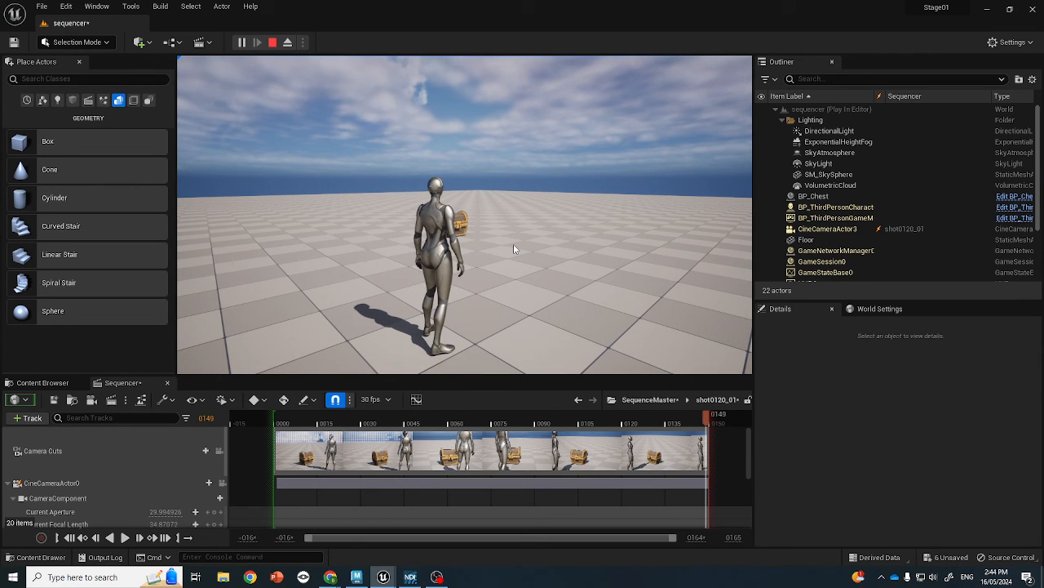
click(557, 223)
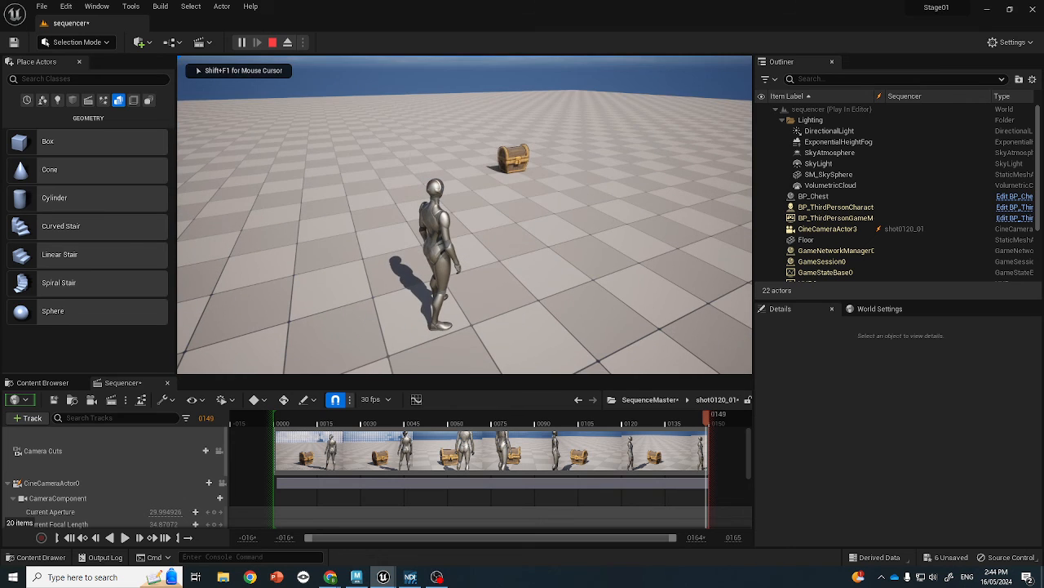
key(Escape)
Step: Scrub through the shots in SequenceMaster and inspect the camera in the opening frames of shot0120_01
click(651, 399)
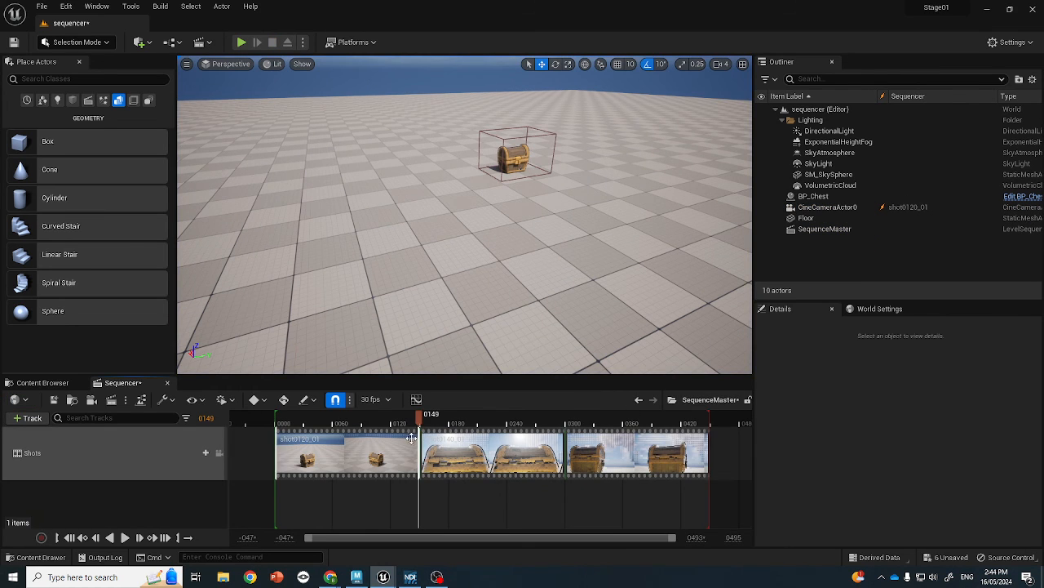
drag(422, 416, 474, 418)
click(578, 431)
click(484, 453)
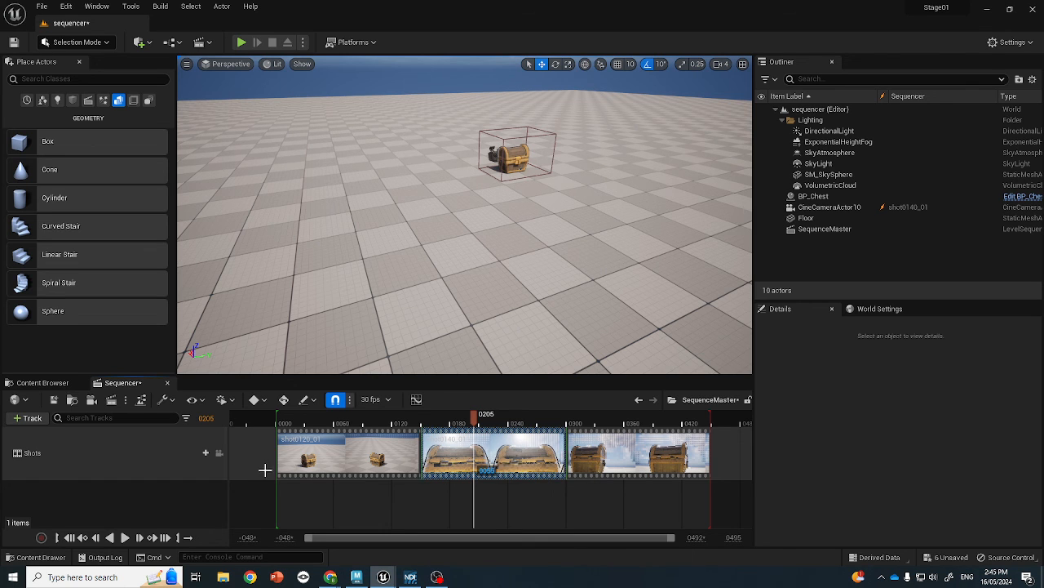
double_click(371, 449)
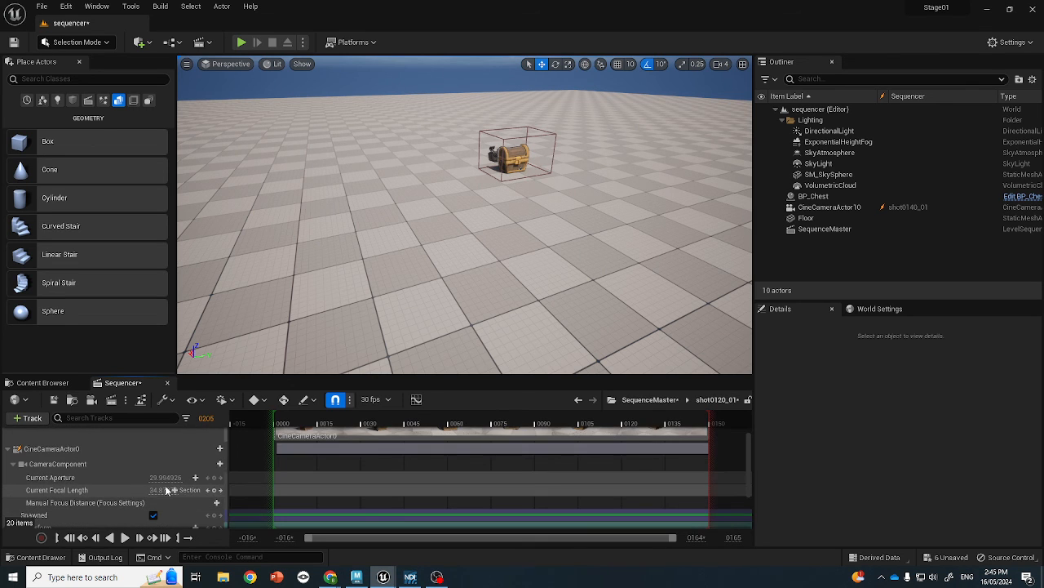
drag(275, 423, 314, 421)
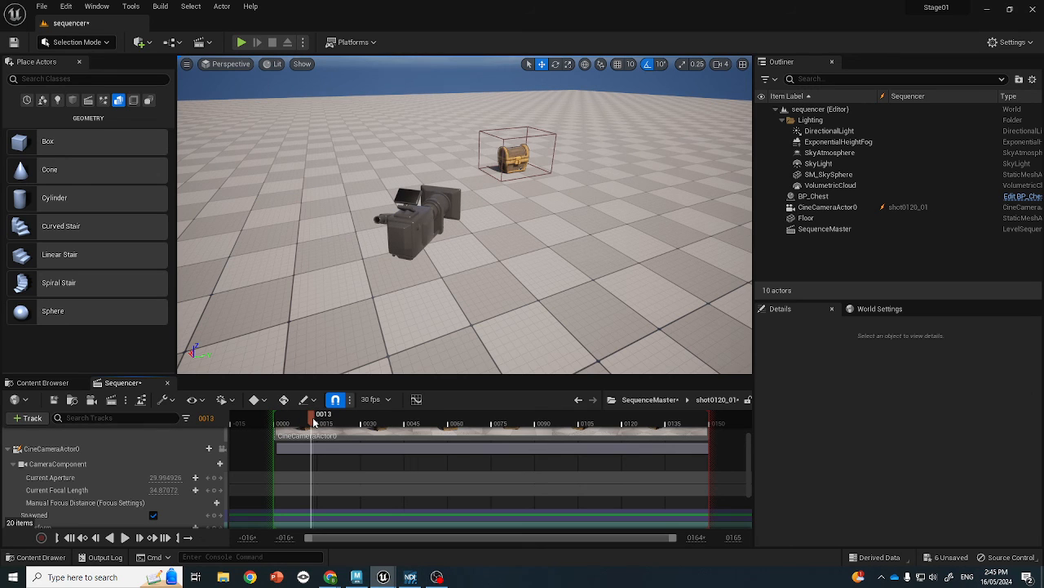